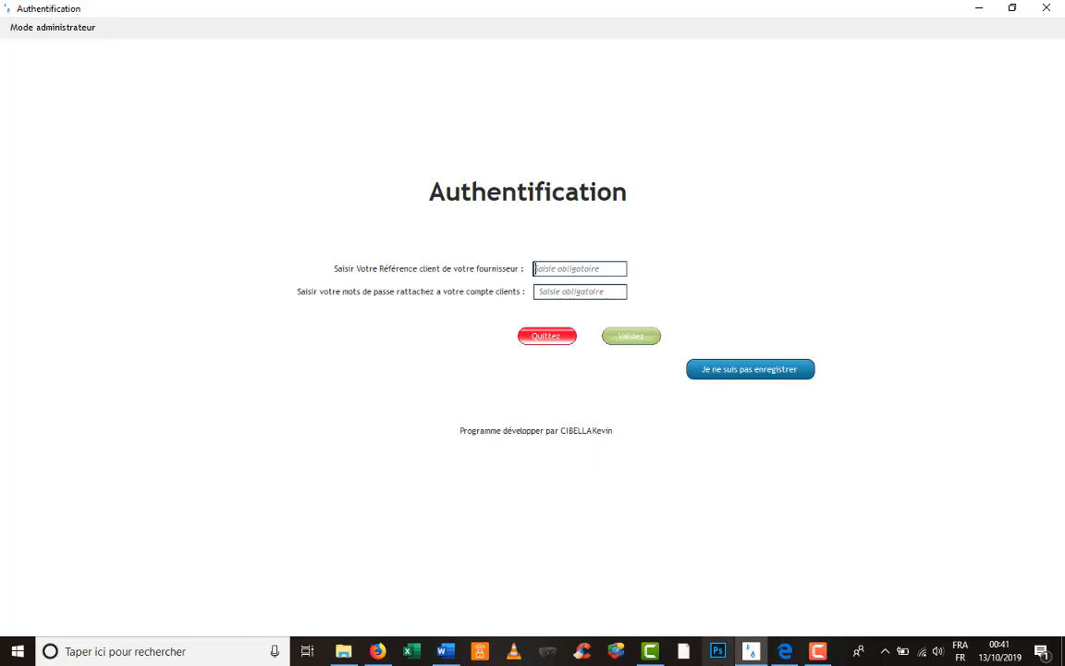
- Try the client reference and password fields, then open the 'Je ne suis pas enregistrer' registration form
mouse_move(763, 652)
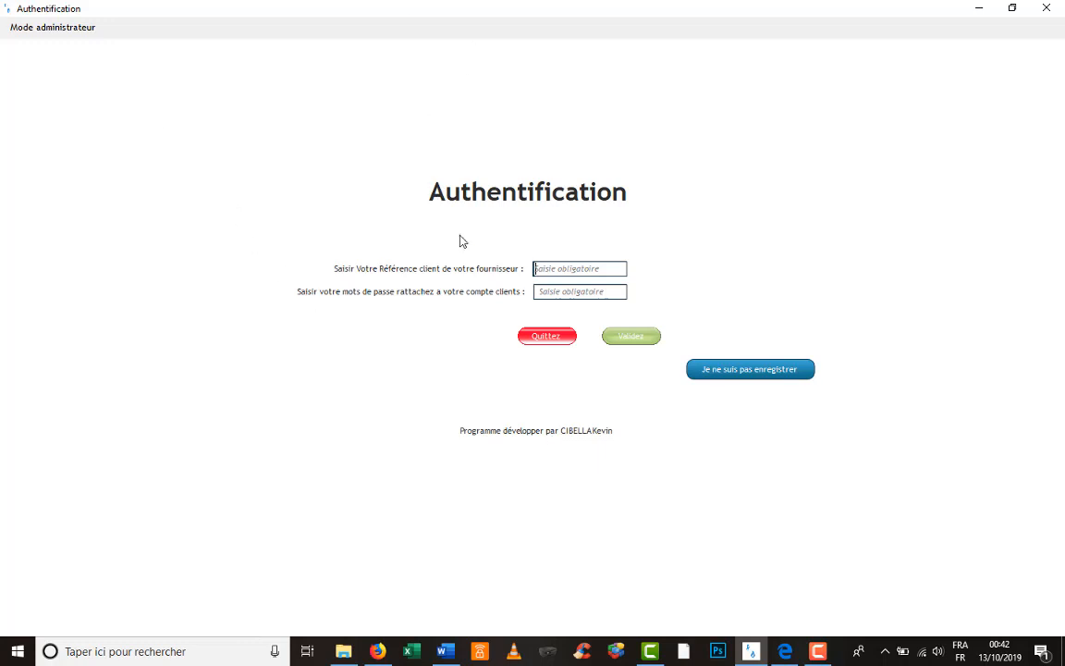
click(553, 266)
click(570, 291)
click(556, 270)
click(756, 374)
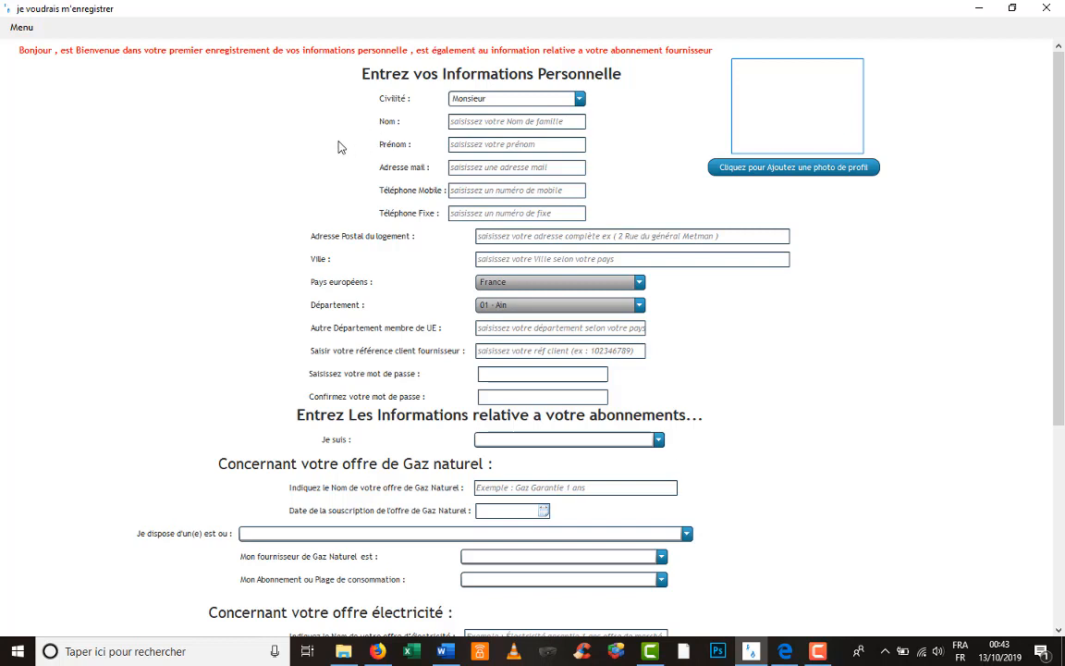
- Keep Monsieur as civility and enter the client's family name and first name
scroll(340, 146, down, 3)
scroll(340, 172, down, 3)
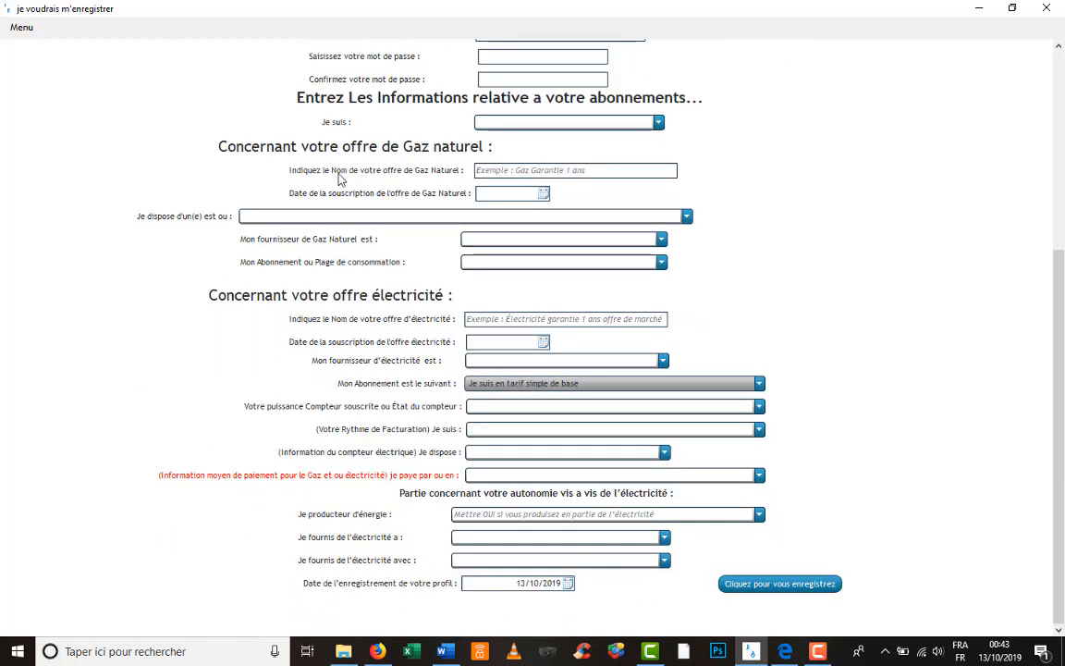
scroll(344, 185, up, 3)
scroll(347, 205, up, 4)
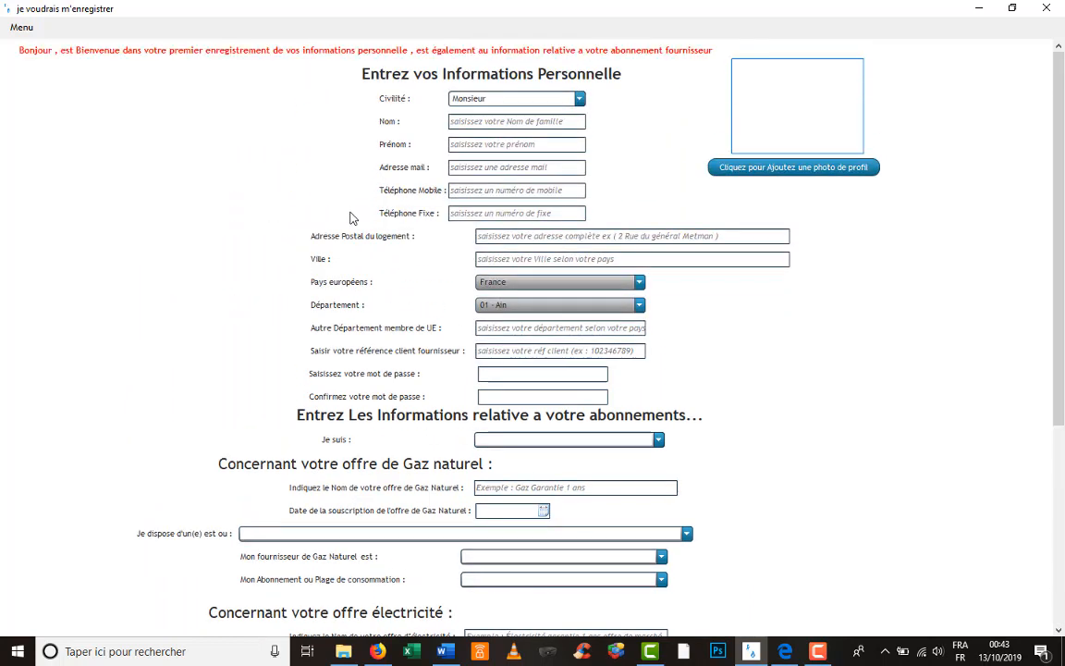
click(580, 99)
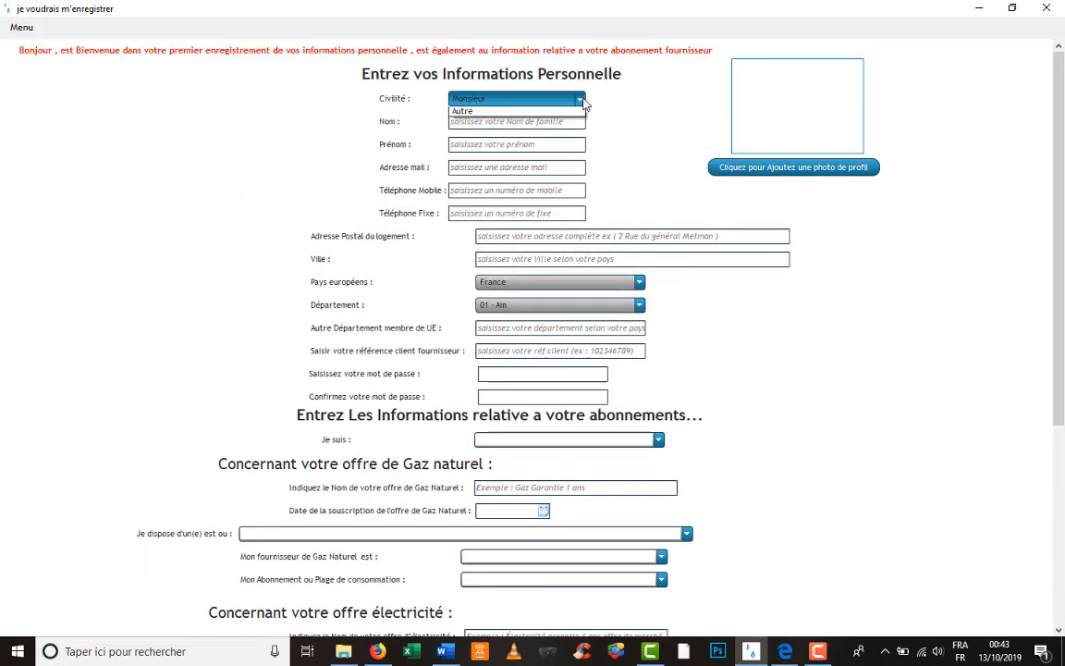
click(583, 103)
click(518, 123)
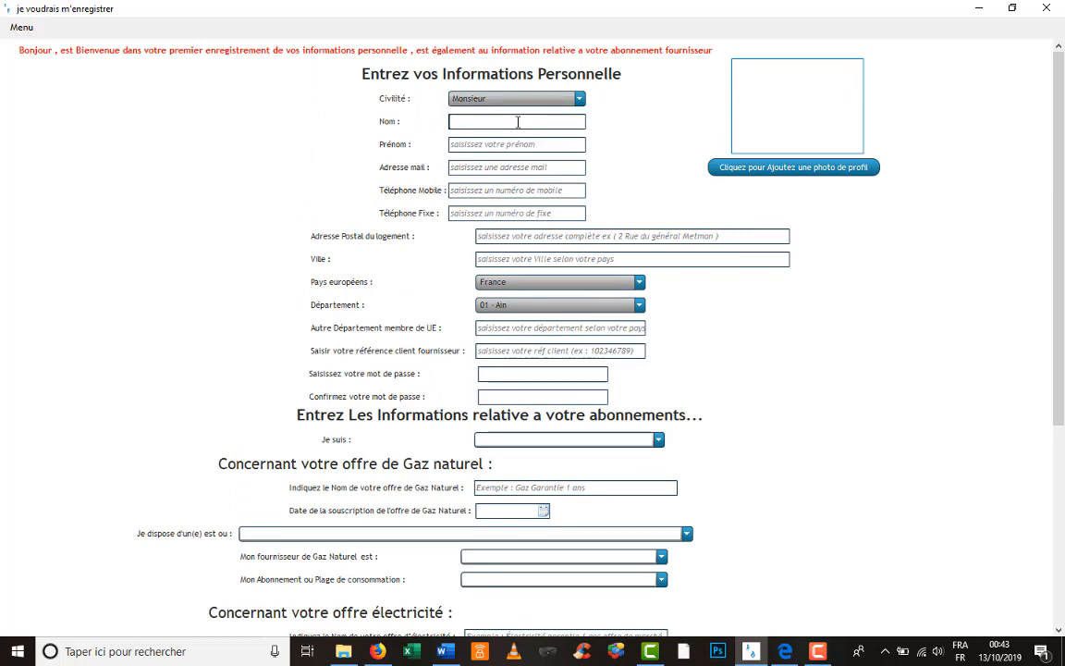
click(513, 146)
- Enter the client's e-mail address, switching to the French keyboard layout to type the domain
click(505, 174)
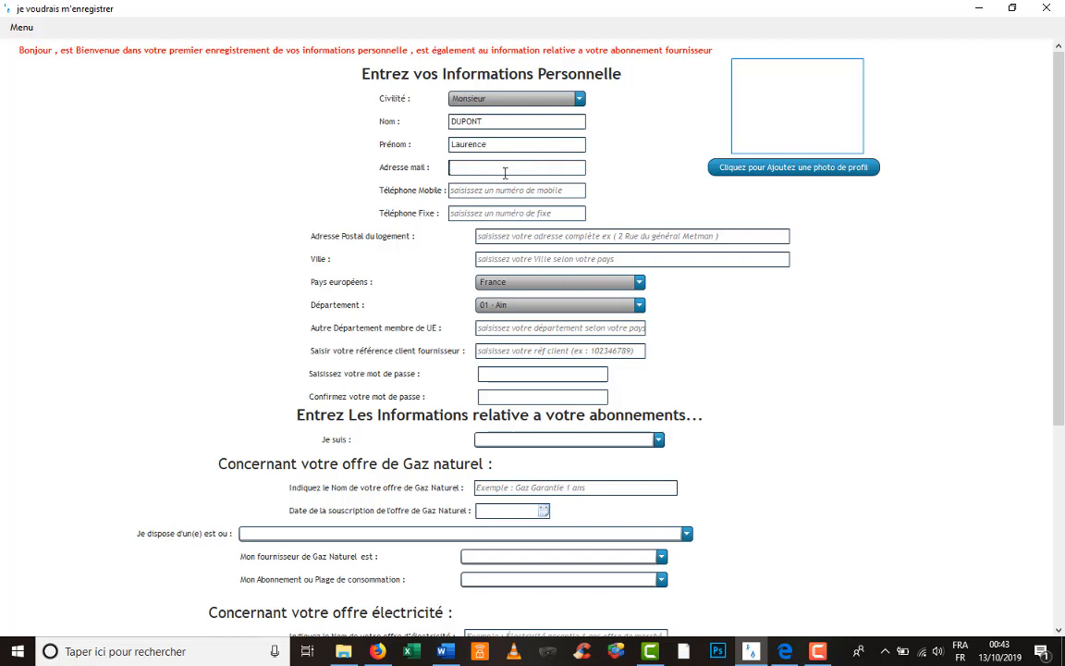
click(960, 651)
click(956, 589)
- Fill in the client's mobile and landline phone numbers
click(545, 191)
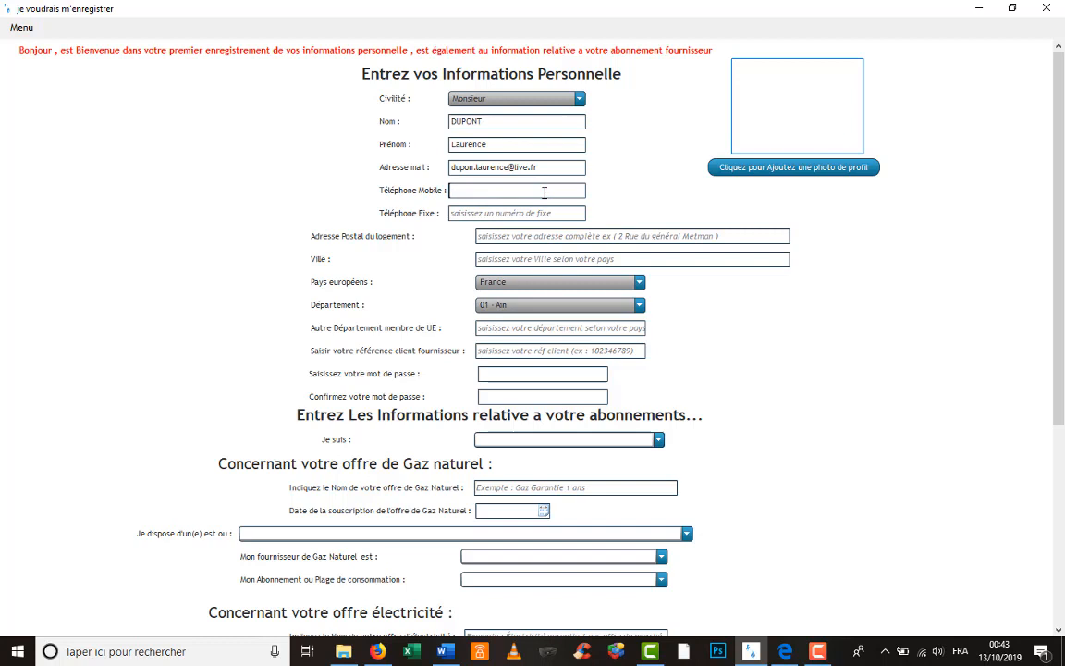
text(0909090909)
click(531, 213)
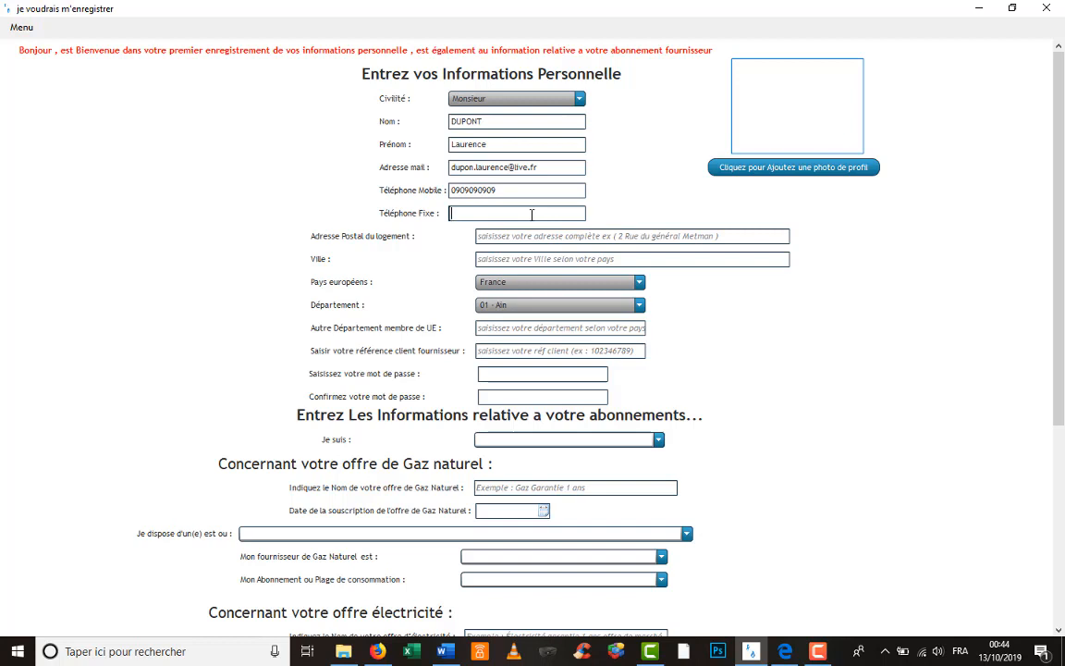
text(03003030303)
- Enter the client's street address and town, keeping département 01 - Ain and country France
click(534, 238)
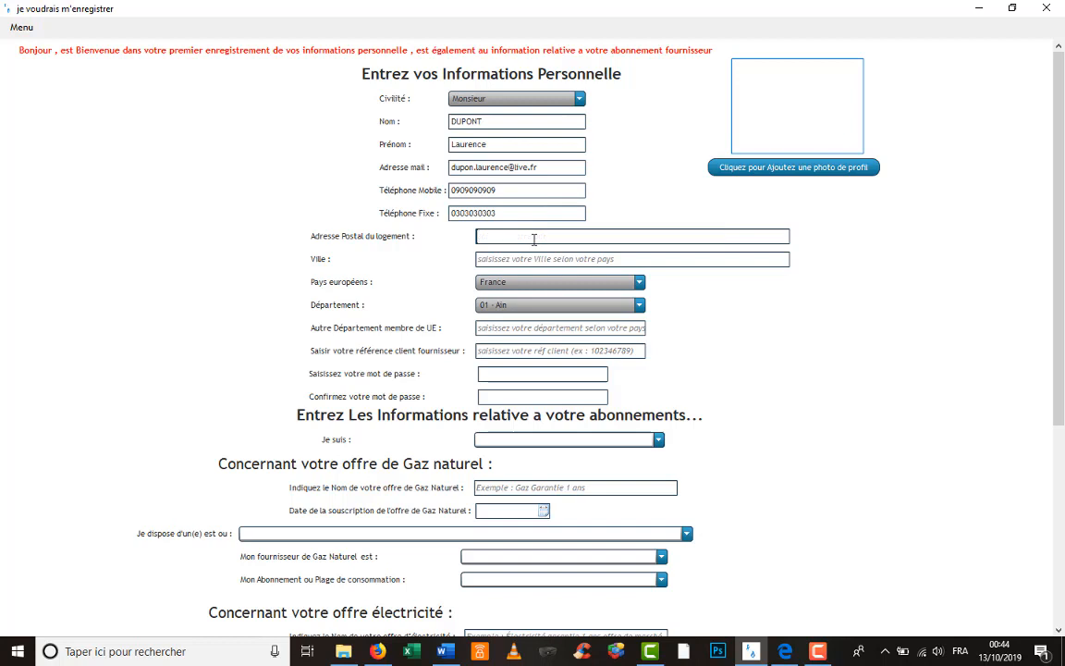
click(564, 259)
text(Algrange)
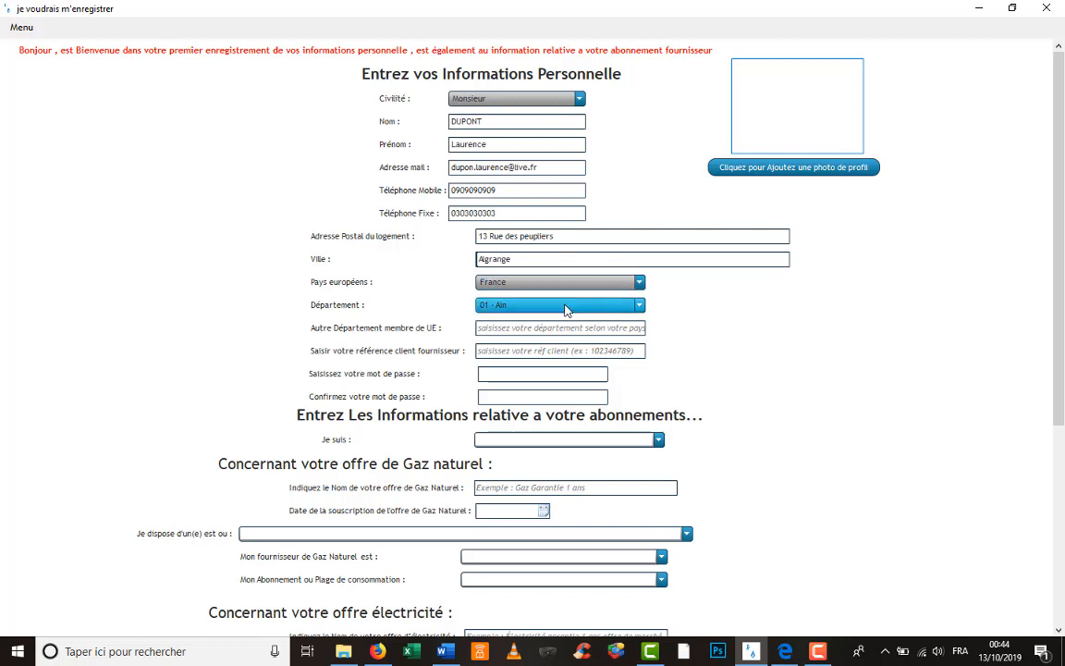
click(566, 306)
click(566, 309)
click(567, 286)
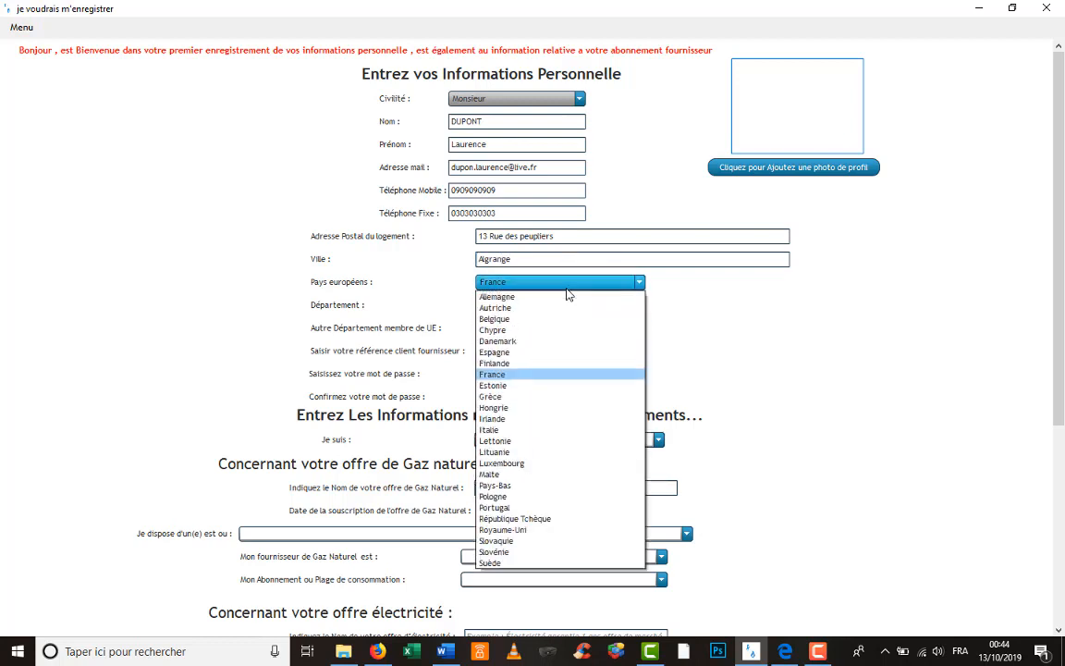
click(535, 375)
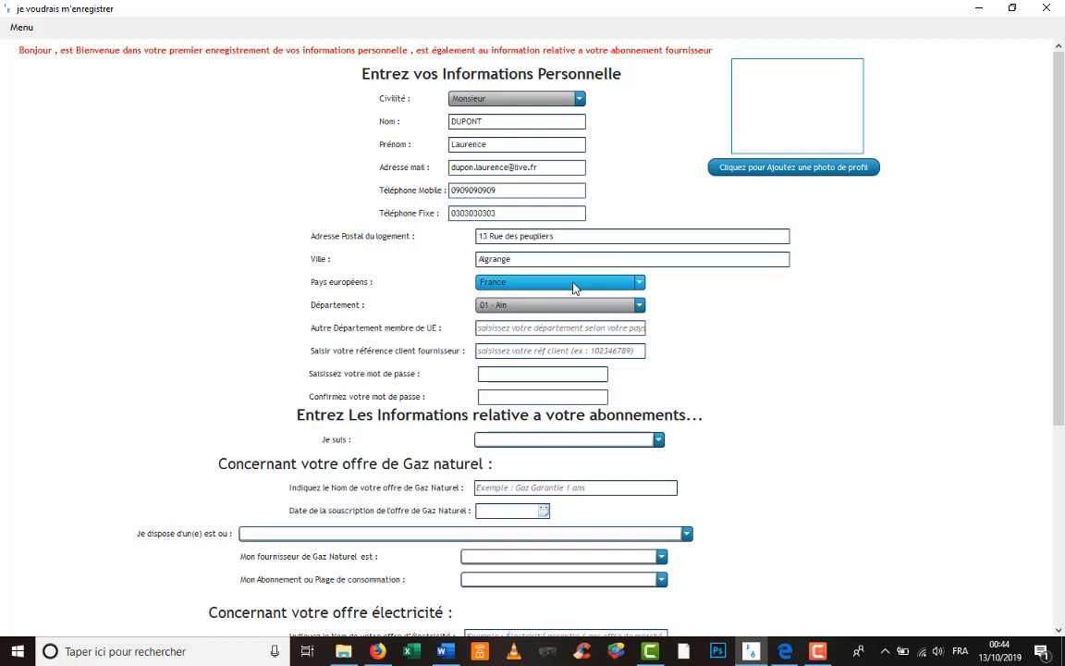
click(558, 329)
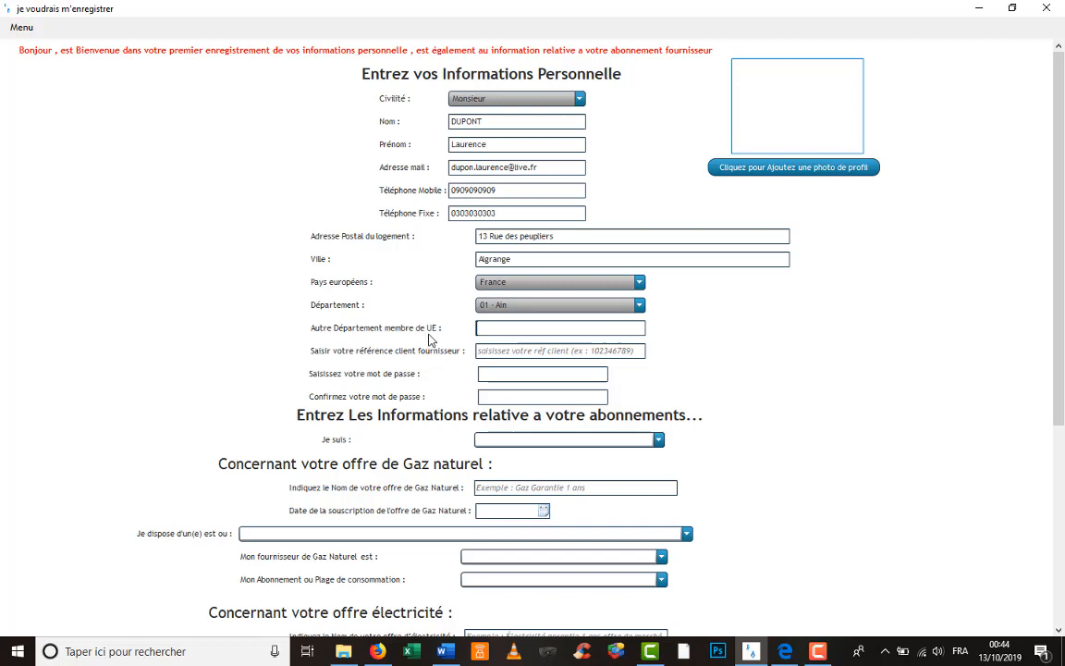
- Pick '57 - Moselle' in the Département list by typing 57
click(531, 311)
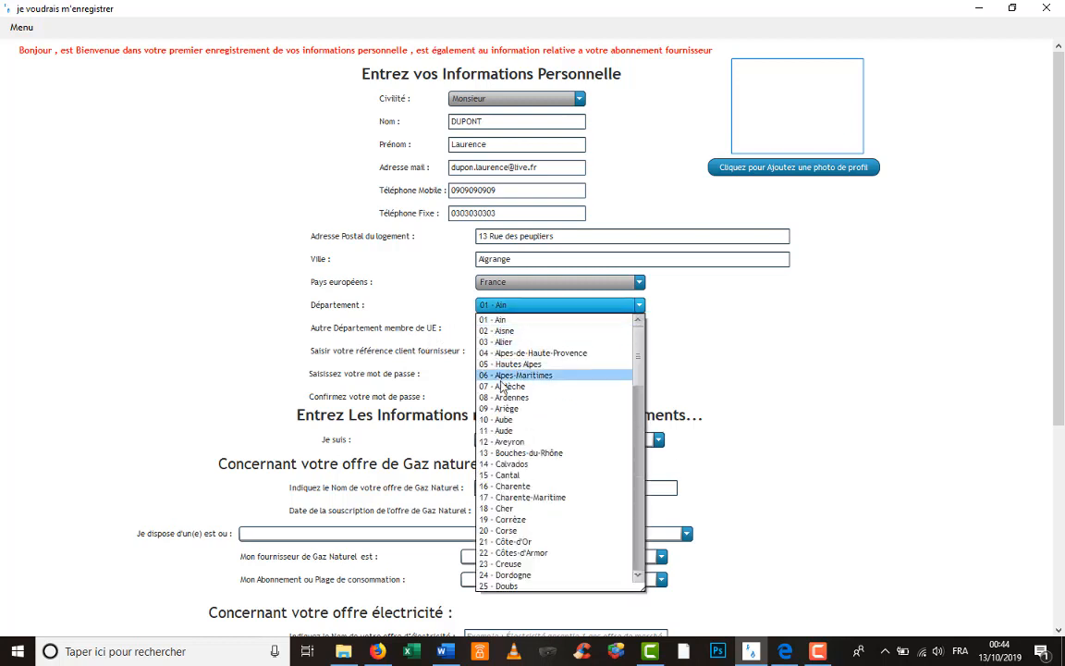
text(57)
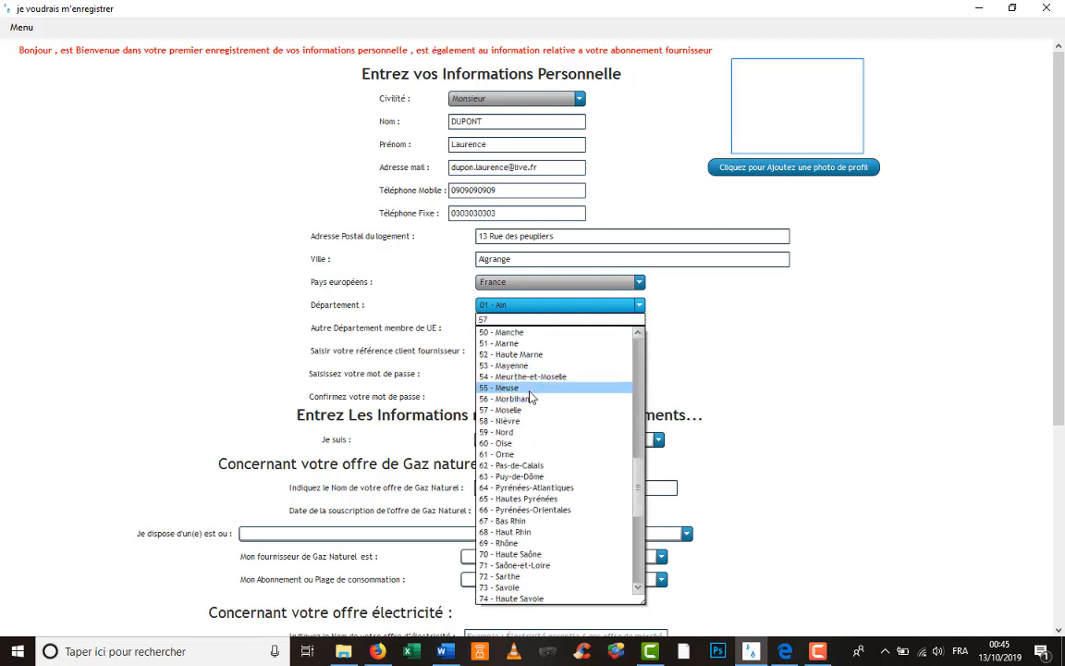
click(532, 410)
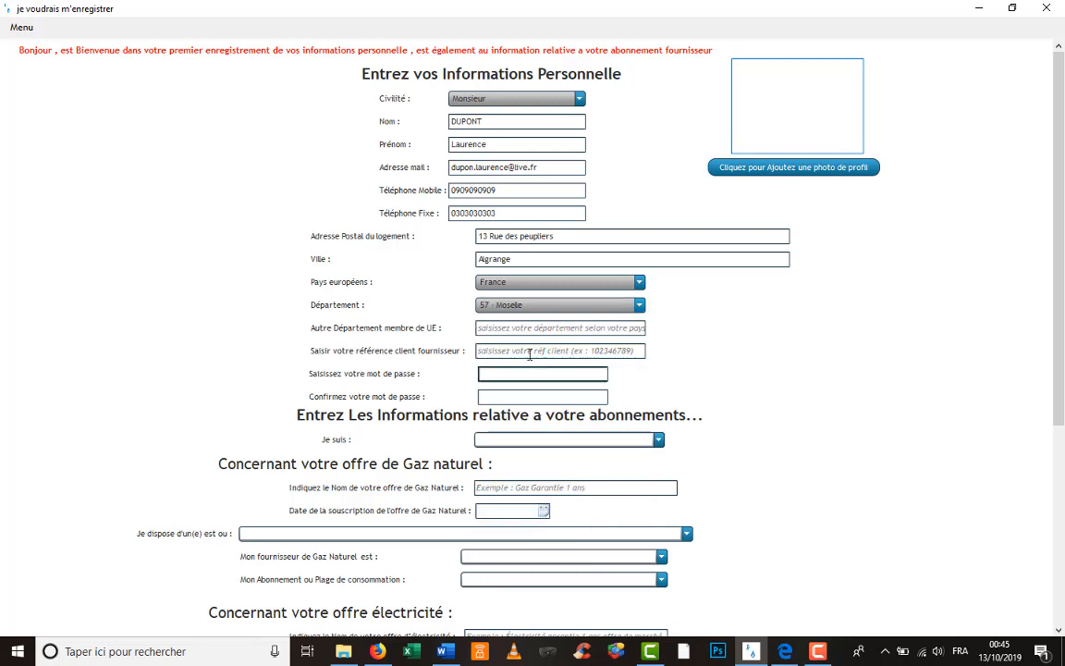
click(519, 352)
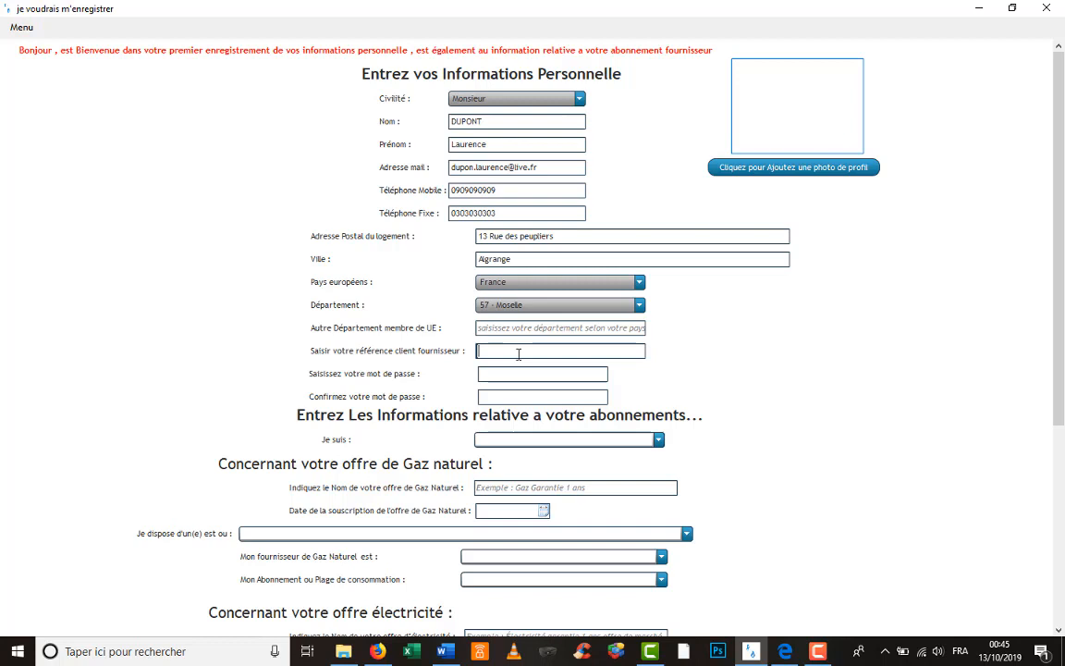
- Switch the civility title to Madame and restore the overwritten first name
click(561, 99)
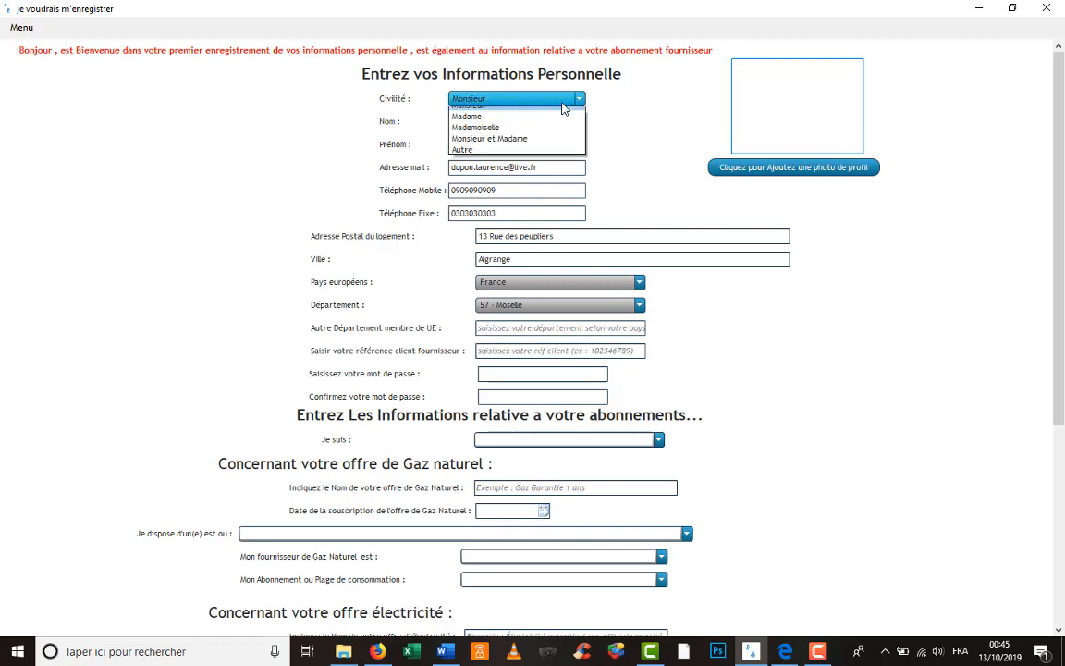
click(500, 115)
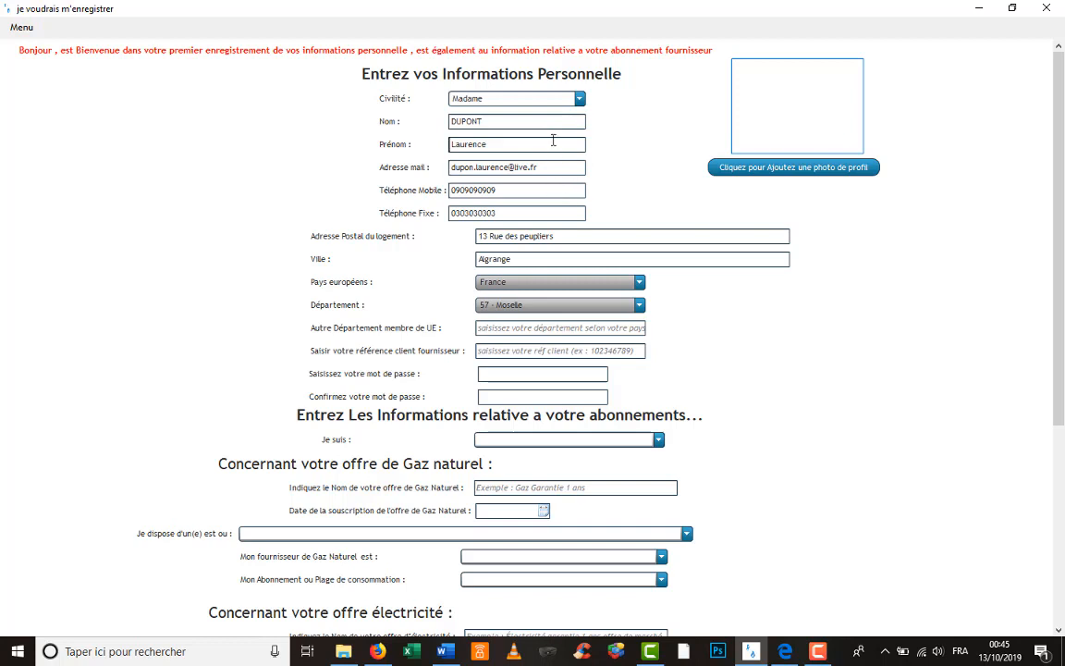
double_click(552, 143)
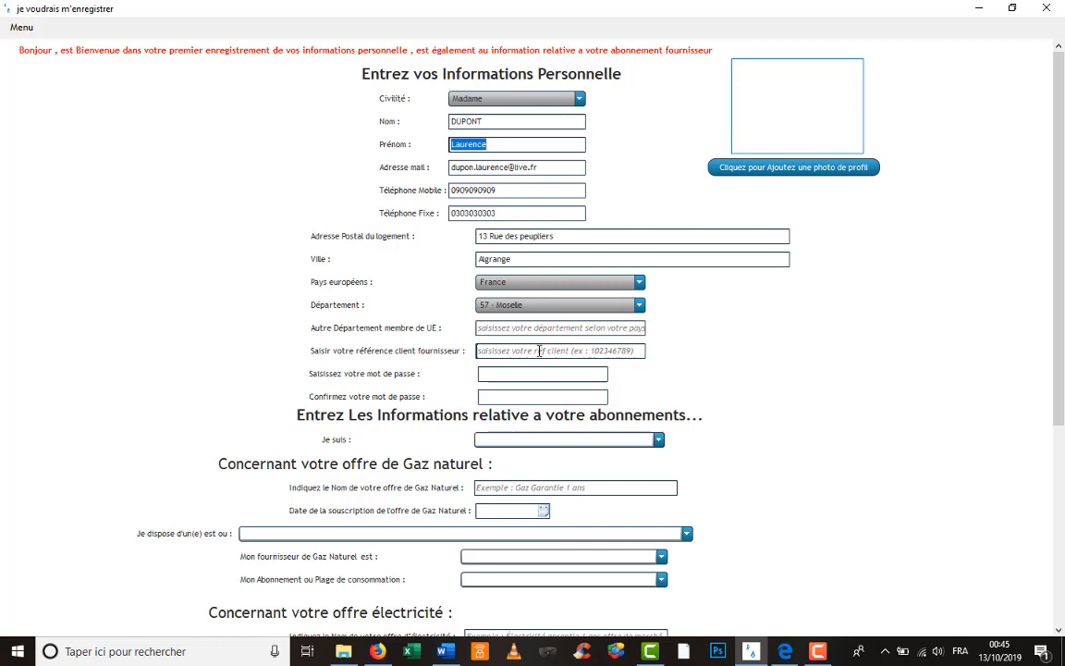
text(106)
key(BackSpace)
key(BackSpace)
key(BackSpace)
text(Laurence)
- Enter the supplier client reference, the account password and its confirmation
click(550, 351)
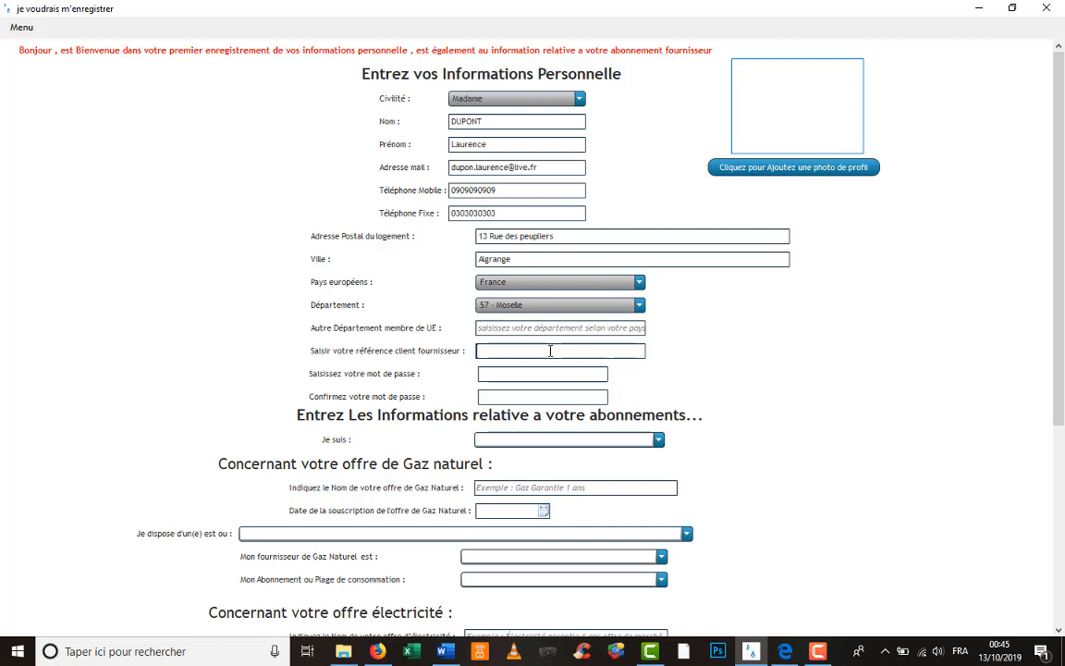
text(106106107)
click(533, 378)
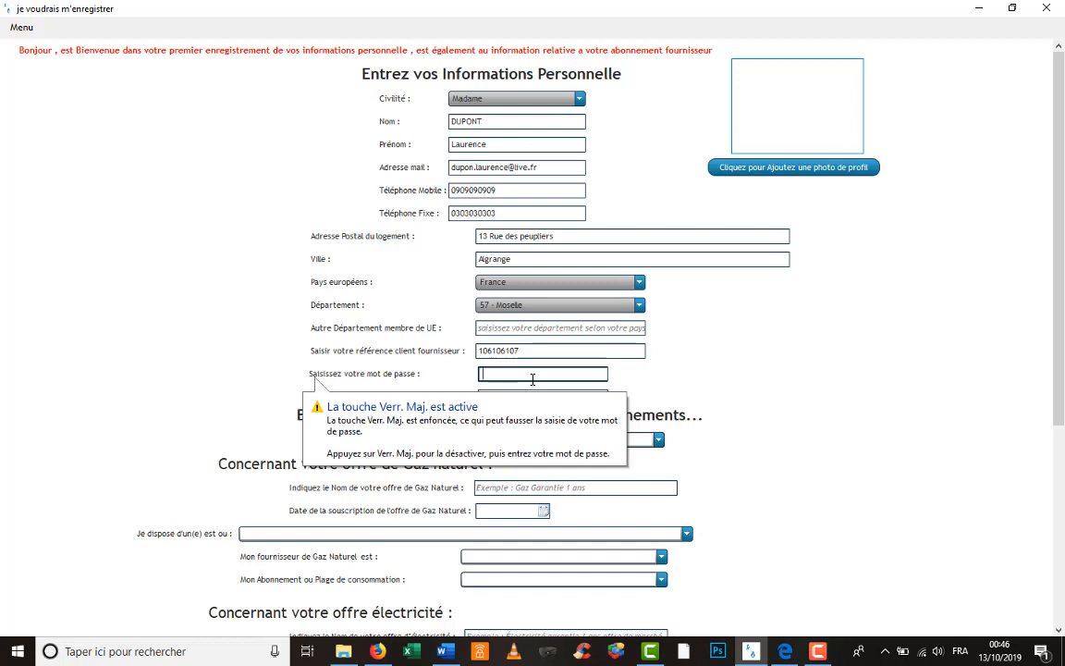
text(****)
click(533, 399)
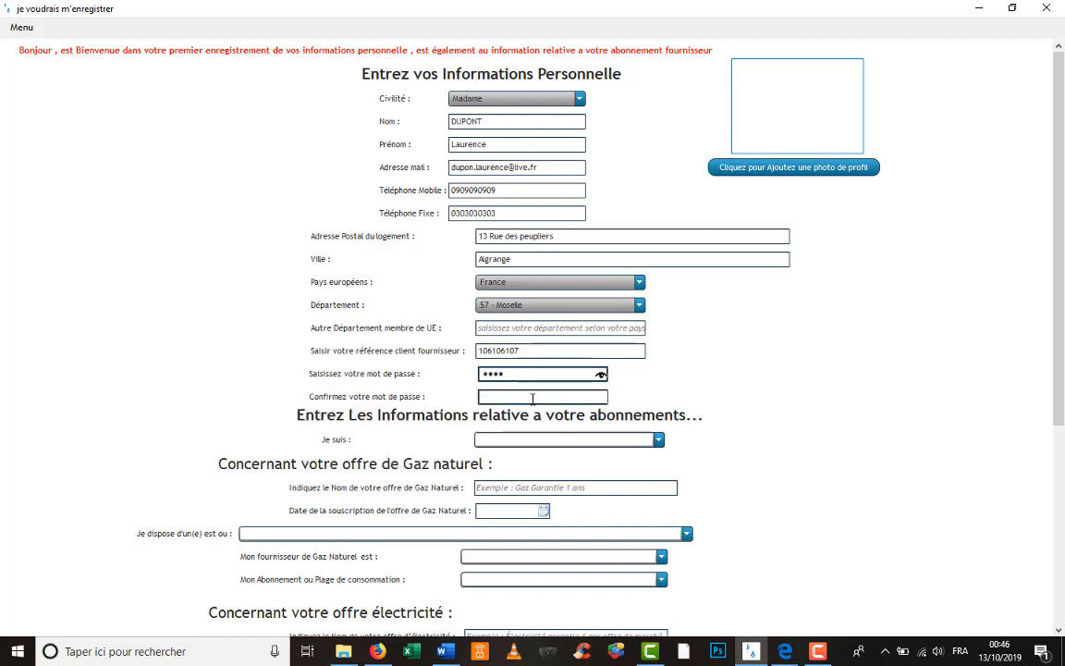
text(****)
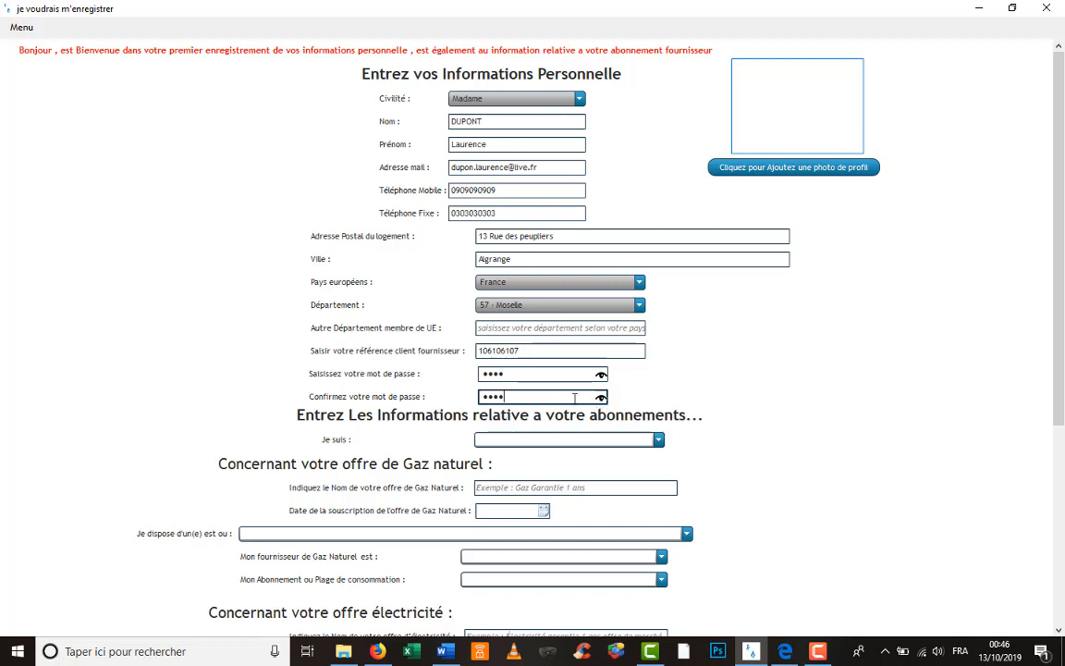
key(BackSpace)
text(*)
- Dismiss the password mismatch error and retype the matching password confirmation
click(590, 442)
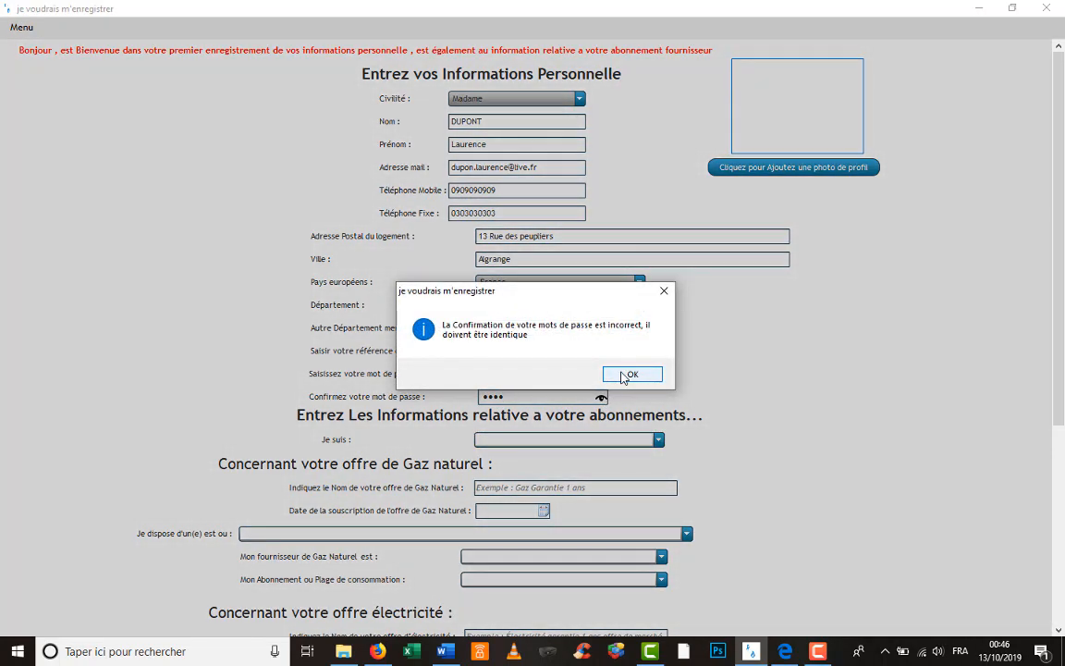
click(629, 375)
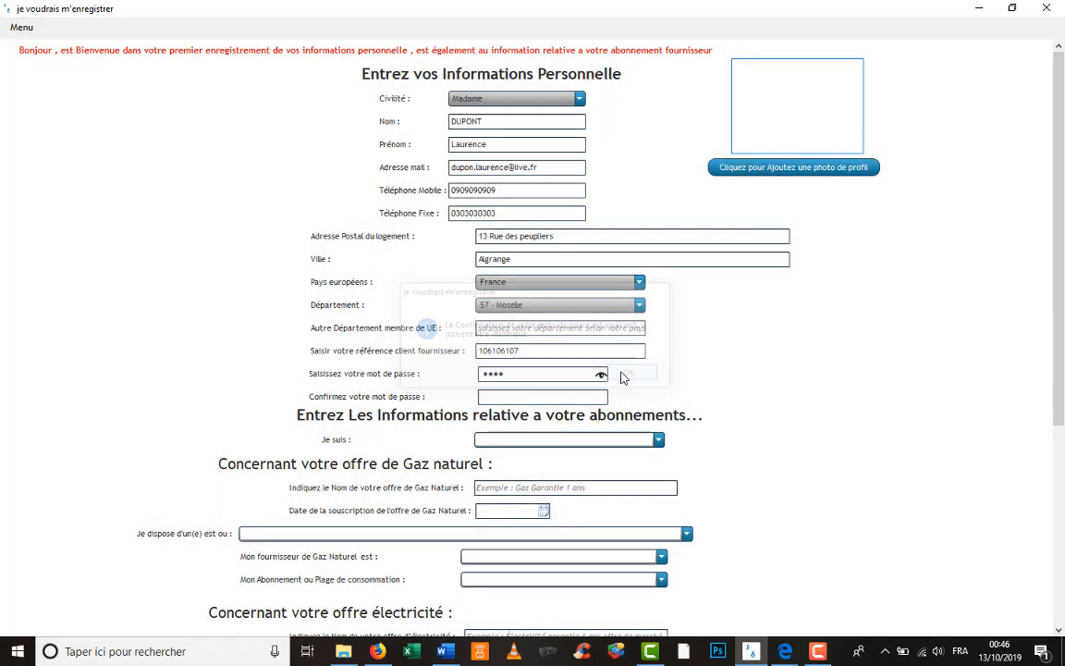
click(582, 399)
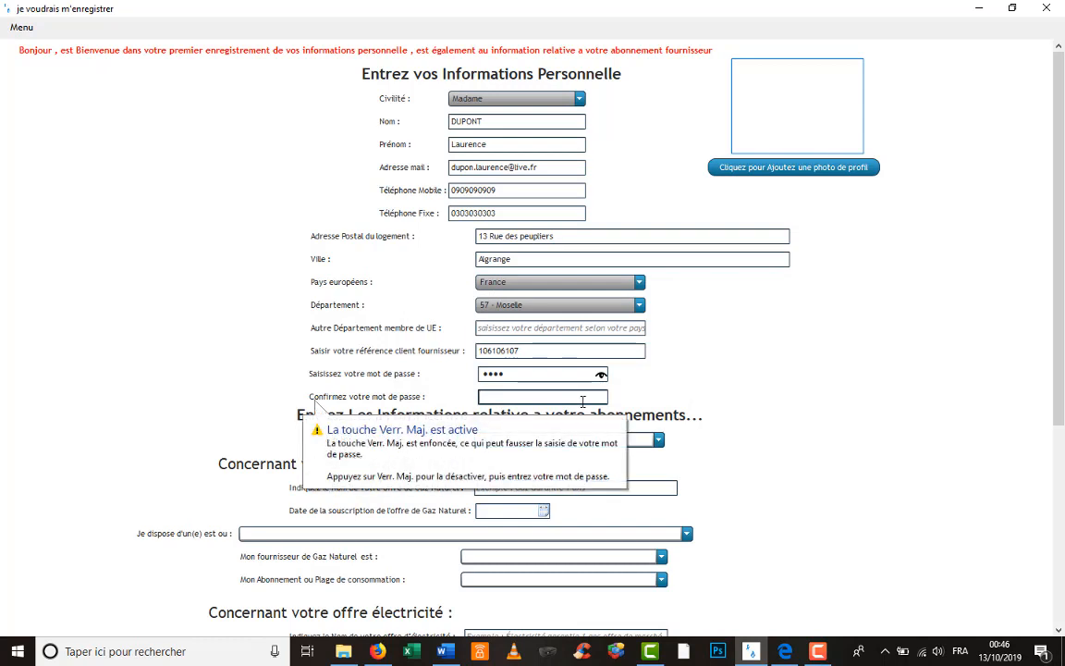
text(••••)
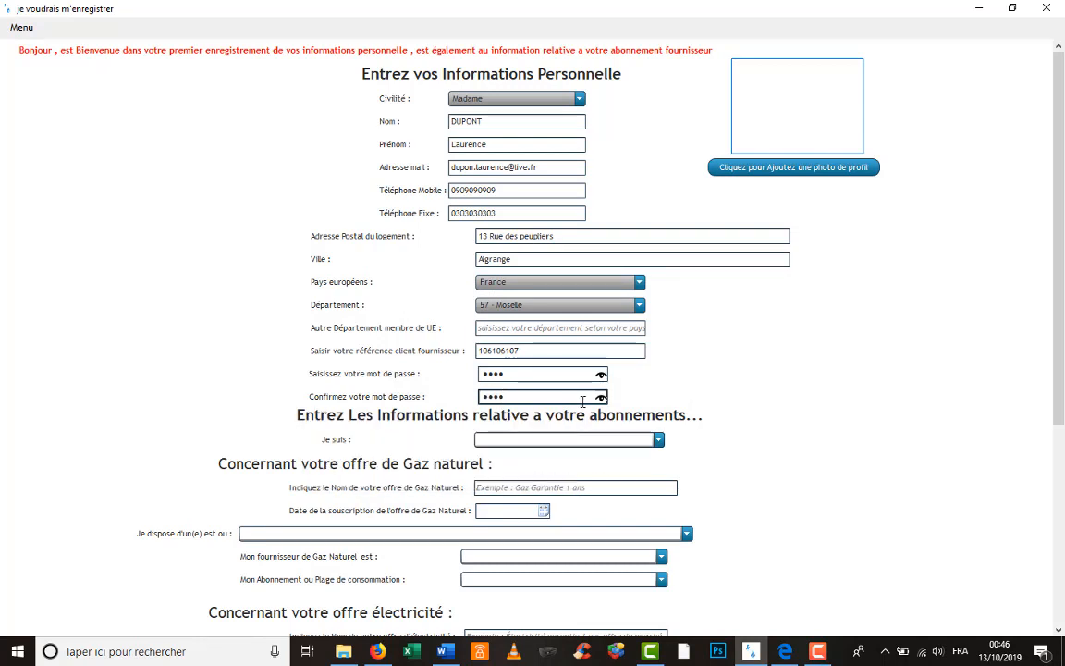
click(656, 440)
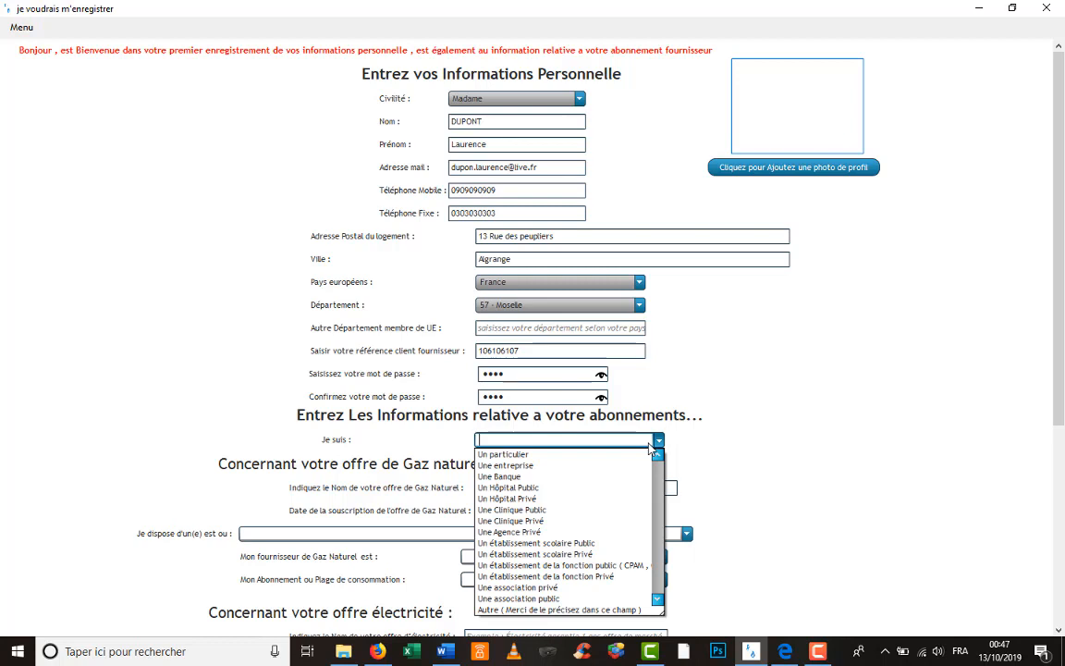
- Choose 'Un particulier' as client type and append an ',Association' label after it
click(607, 454)
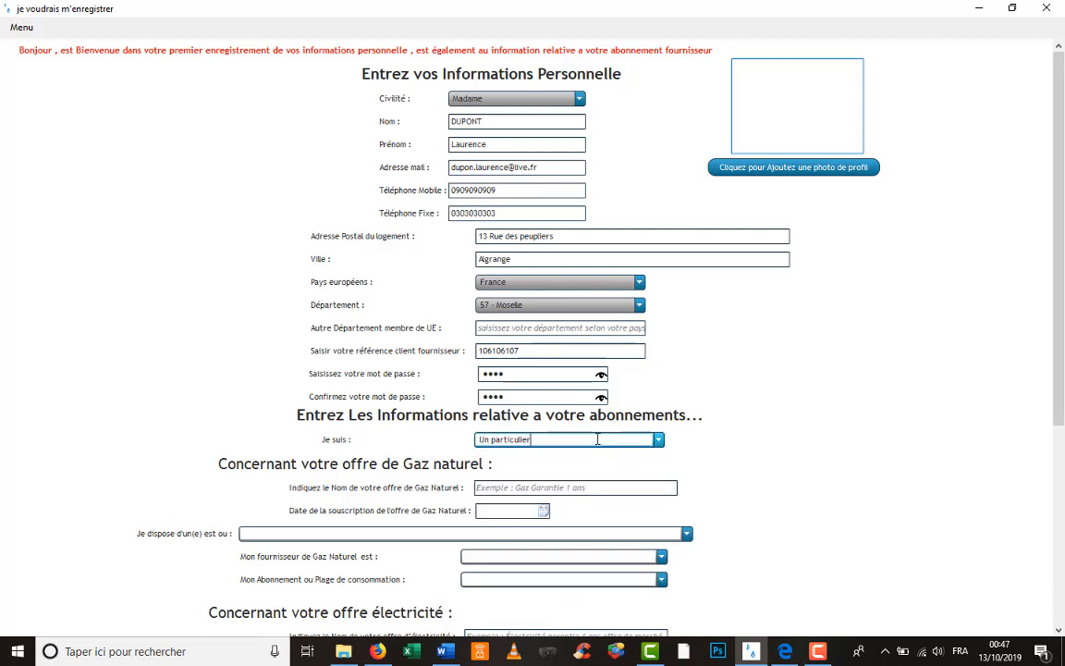
text(,Asso)
text(coiation)
- Enter gas offer 'Offre horizon 4 ans' with subscription date 11/10/2019
click(550, 488)
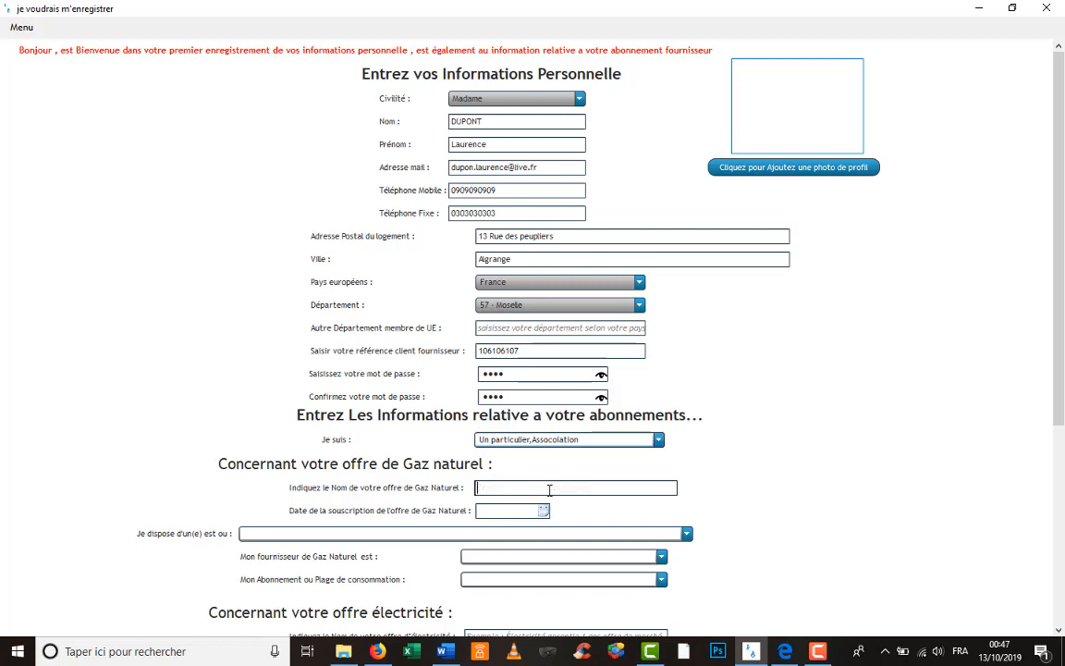
scroll(555, 452, down, 1)
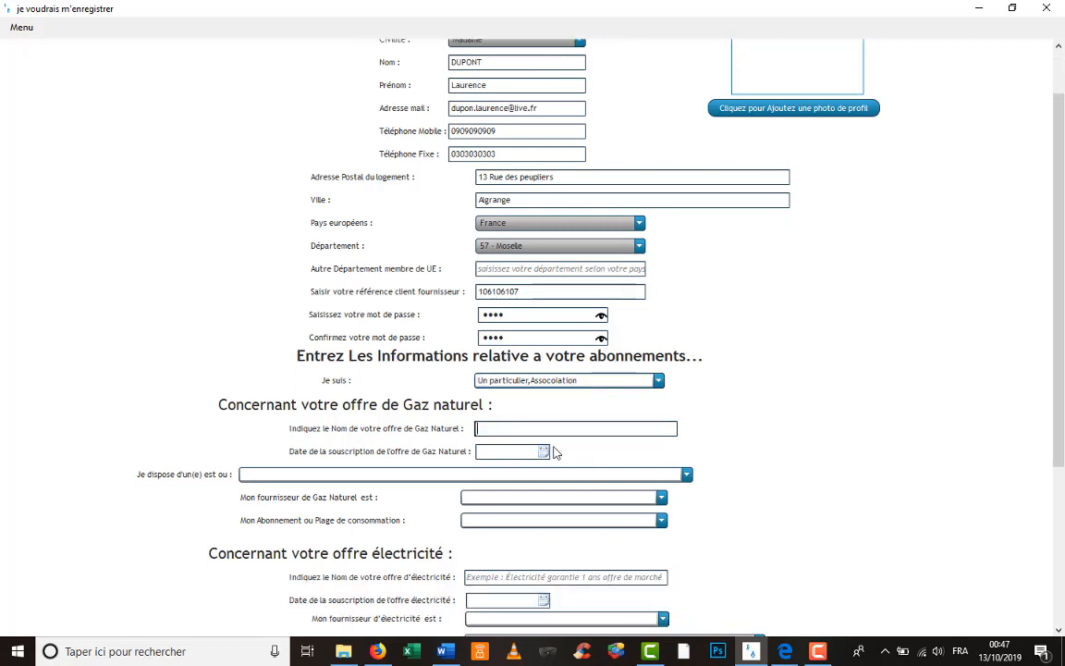
scroll(553, 451, down, 1)
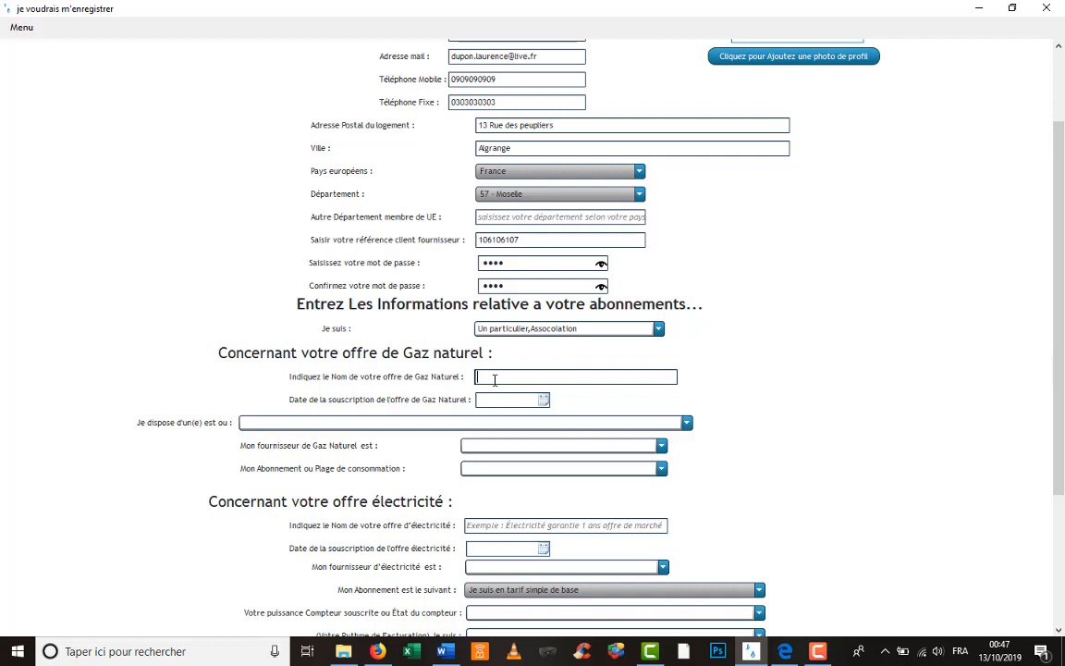
text(Offre horizon 4 ans)
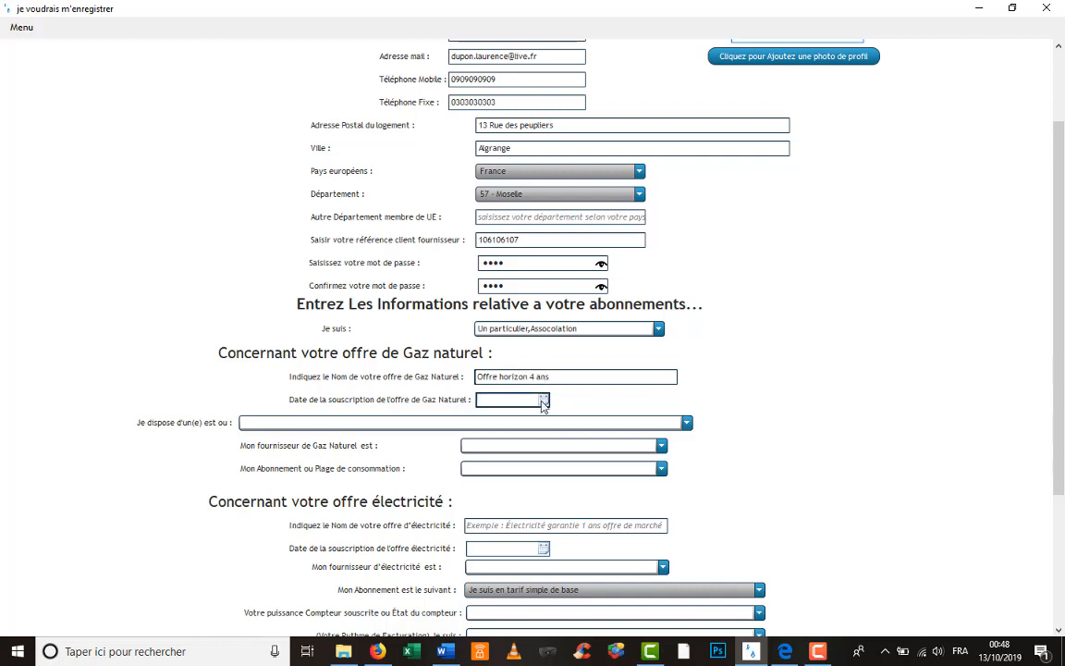
click(544, 399)
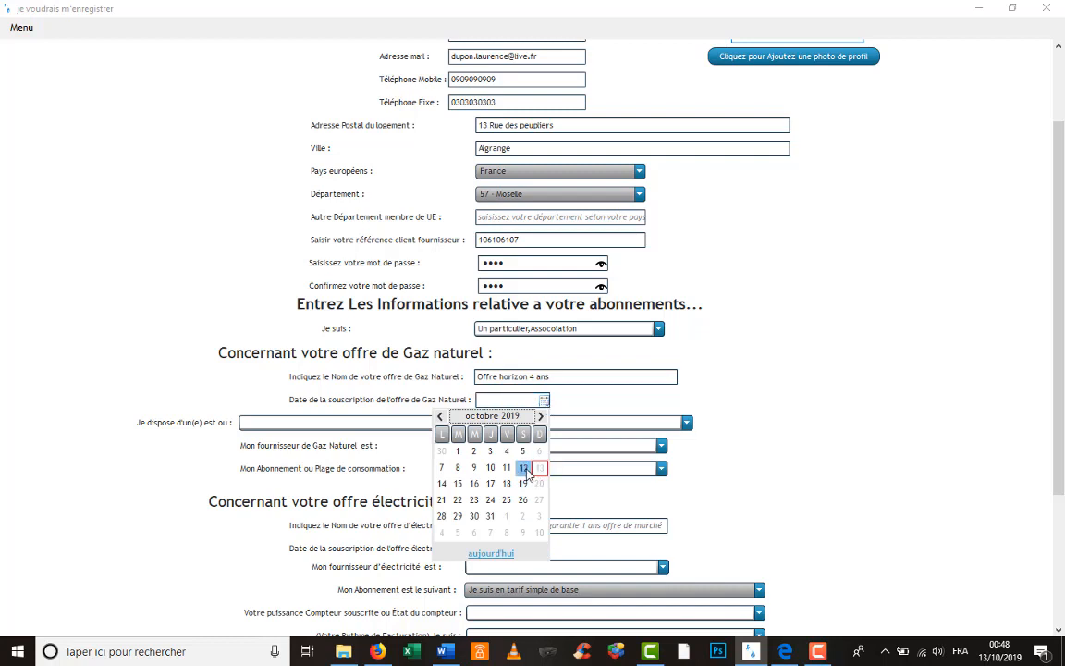
click(507, 467)
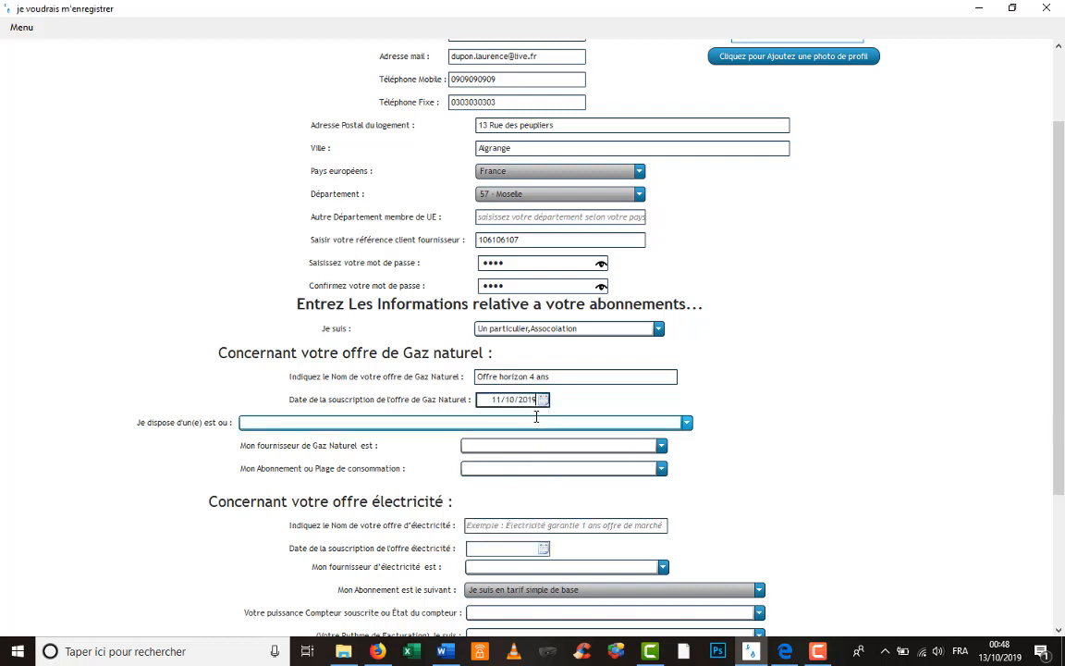
- Choose 'Compteur Gaspar' as gas meter and ALTERNA as gas supplier
click(686, 422)
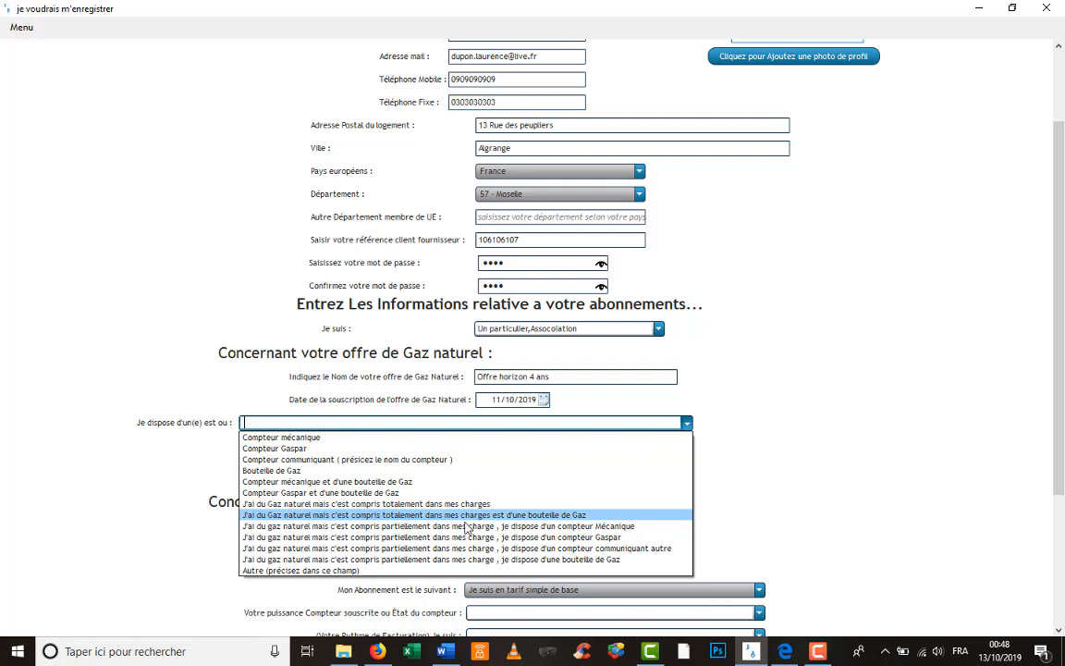
click(497, 448)
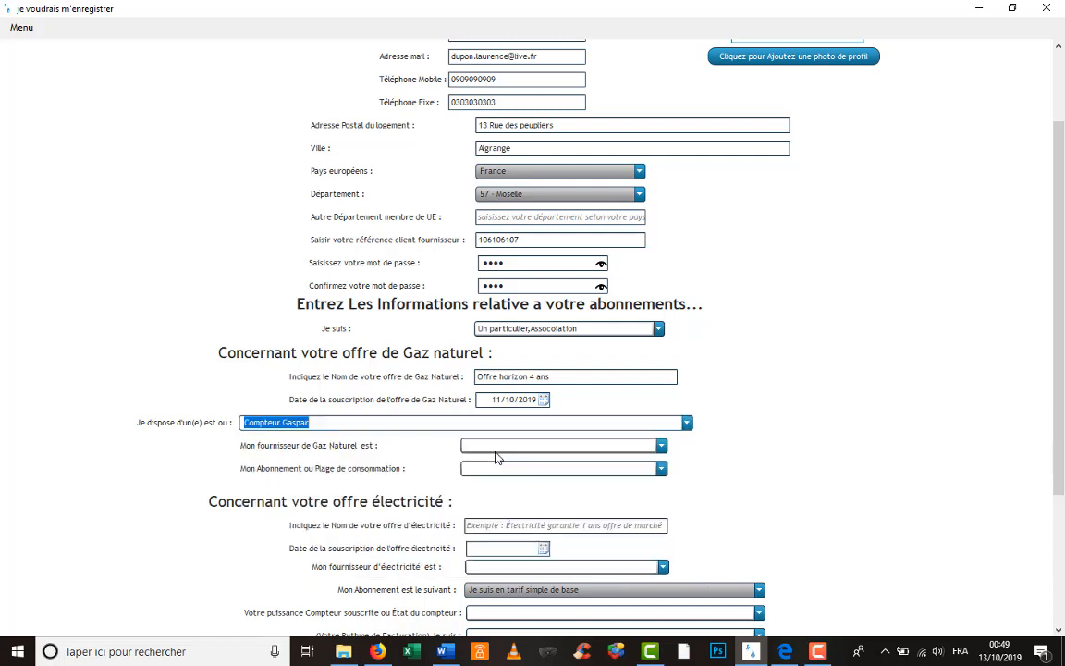
click(662, 448)
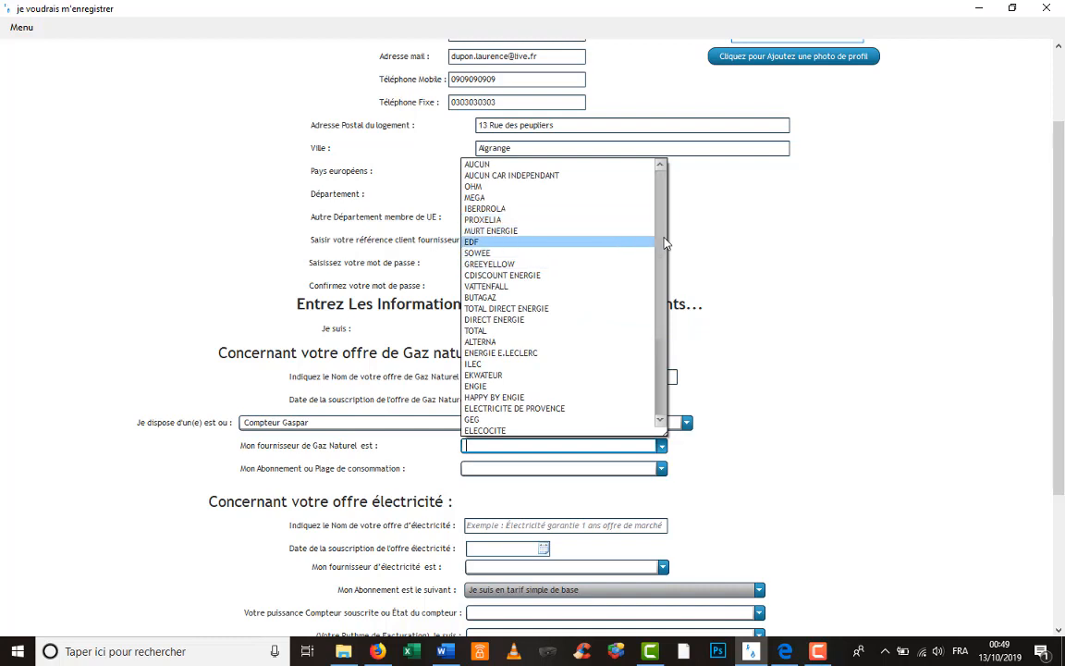
drag(660, 258, 668, 325)
scroll(602, 205, up, 4)
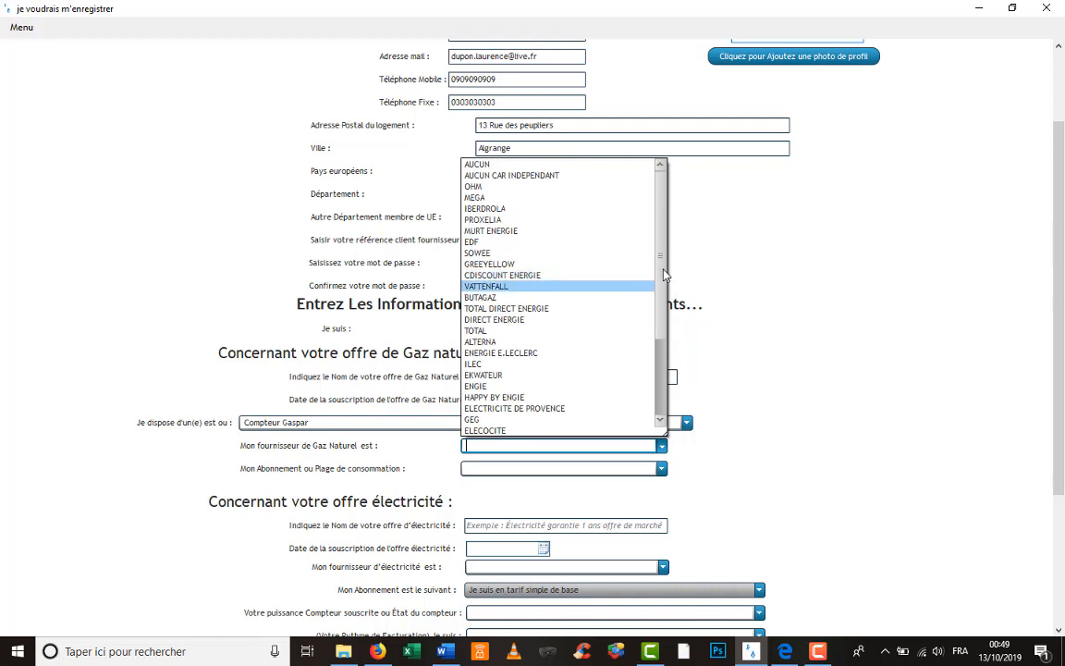
drag(661, 274, 664, 290)
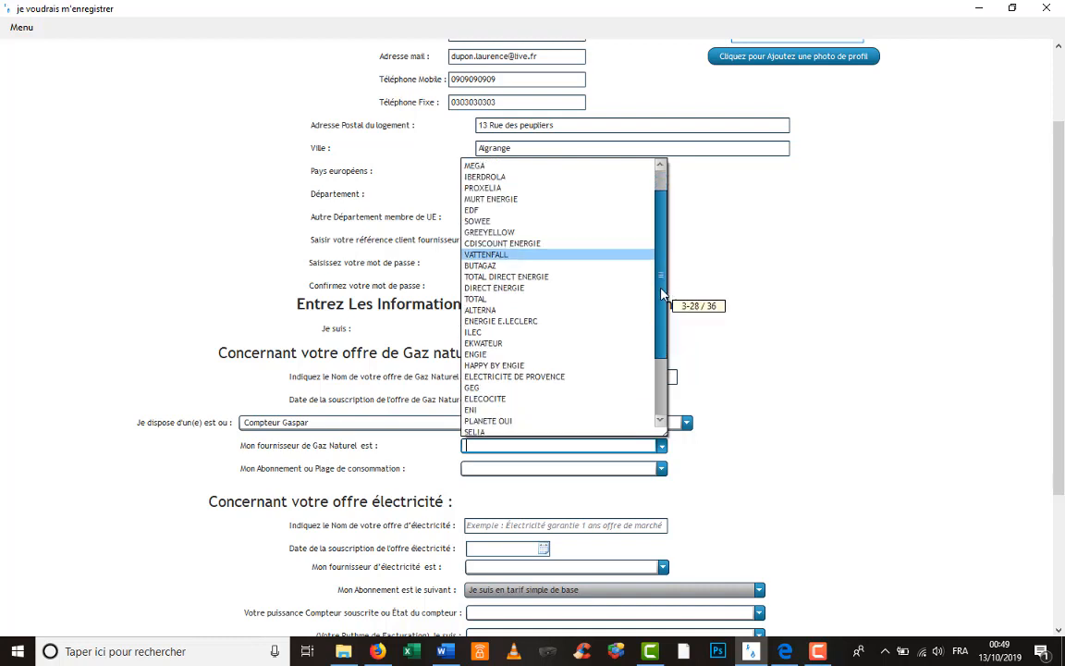
click(584, 313)
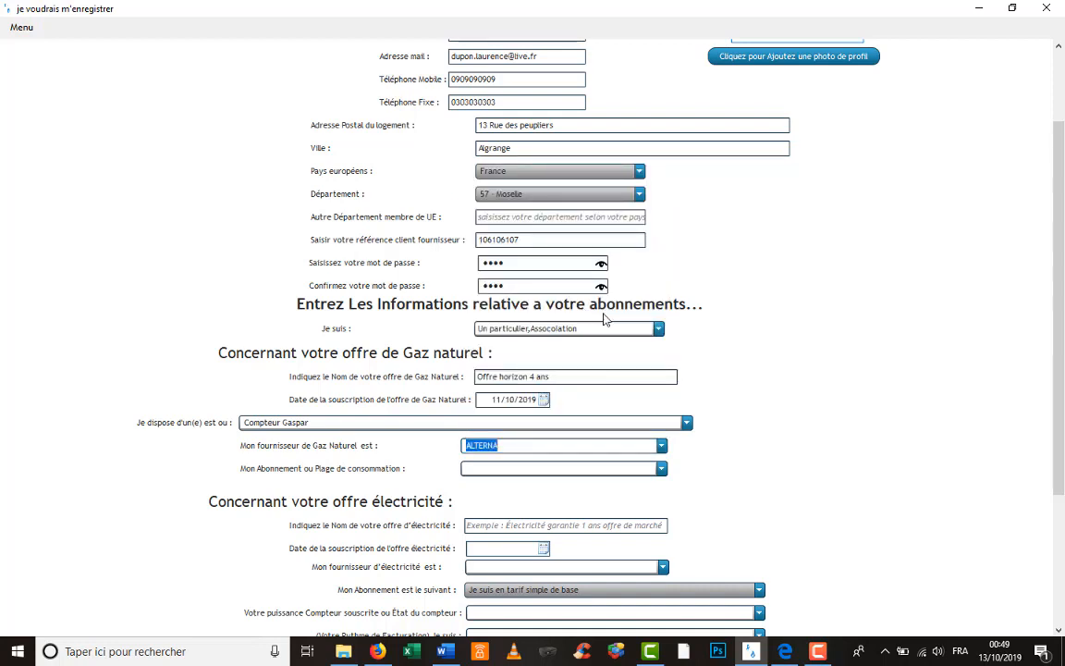
- Select 'Entre 6000 est 30 000 KKH' as the gas subscription consumption range
click(663, 472)
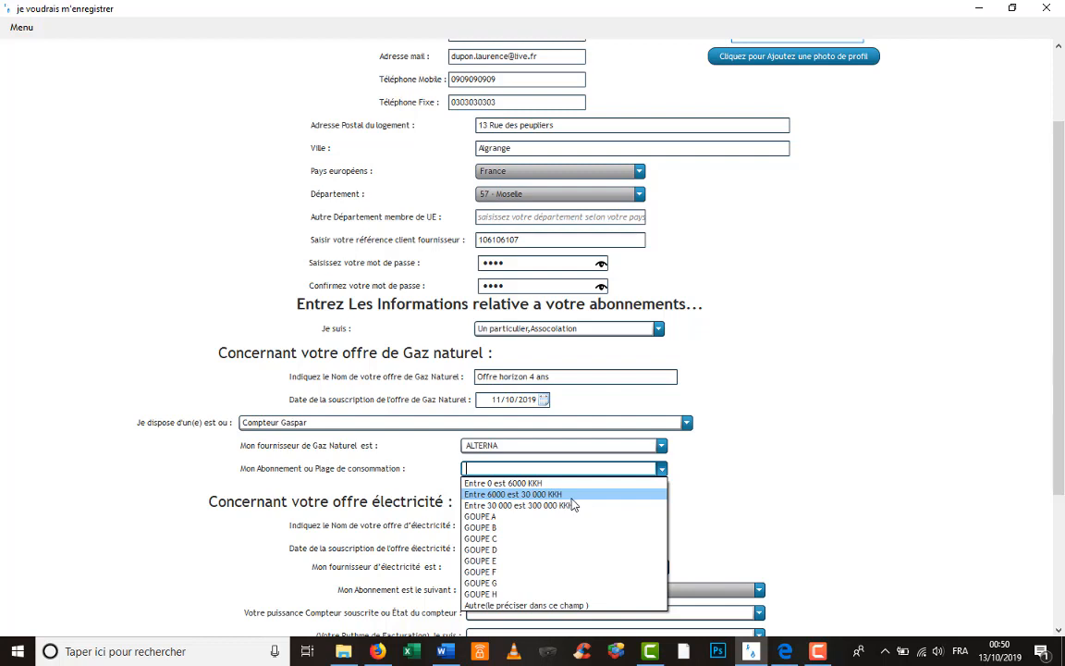
click(572, 496)
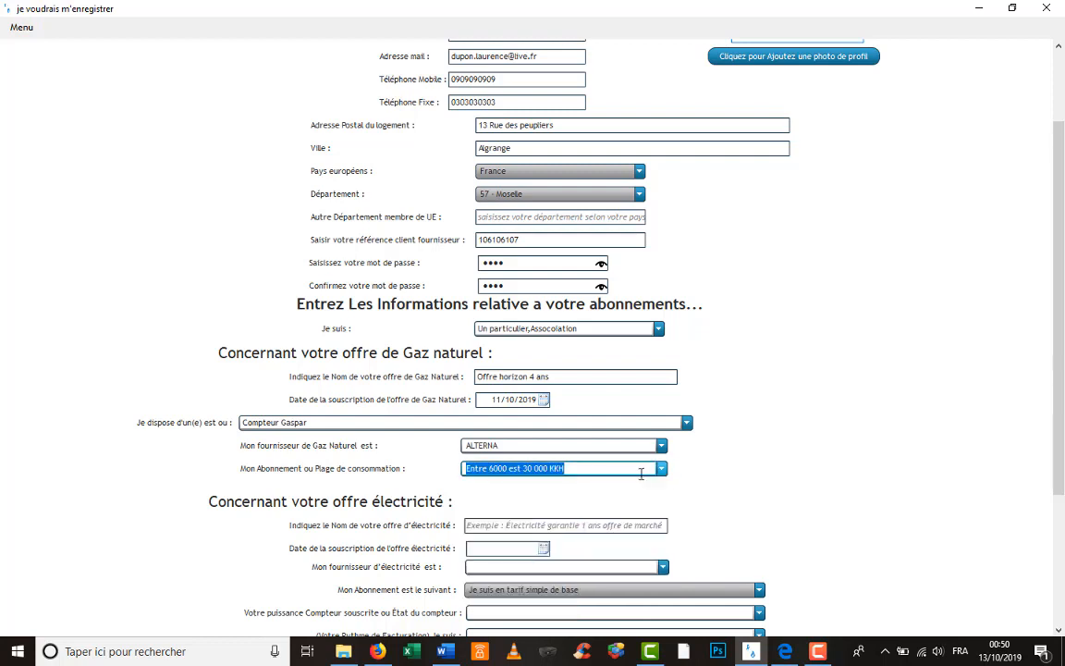
click(544, 525)
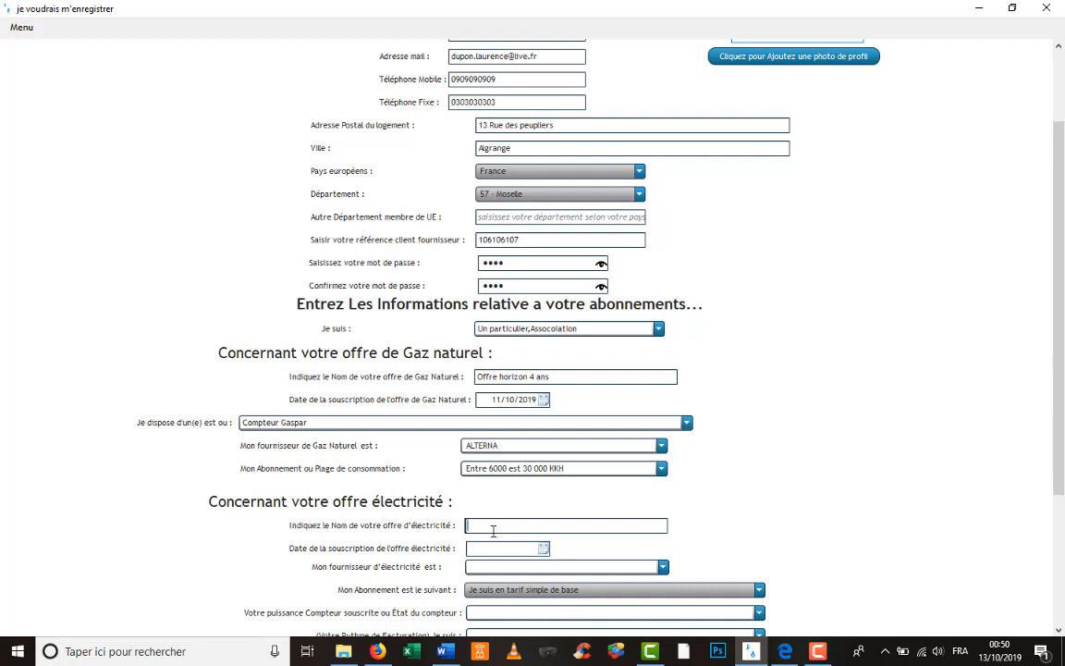
- Enter electricity offer 'Offre horizon 4 ans', dated 11/10/2019, with EDF as supplier
text(Offre horizon 4 ans)
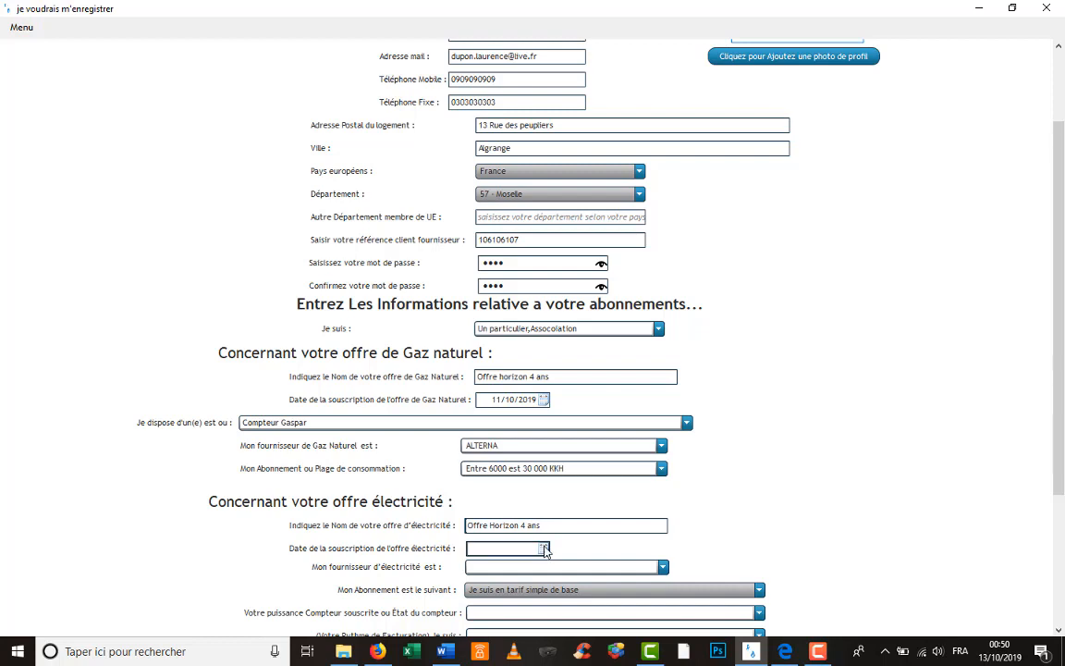
click(544, 549)
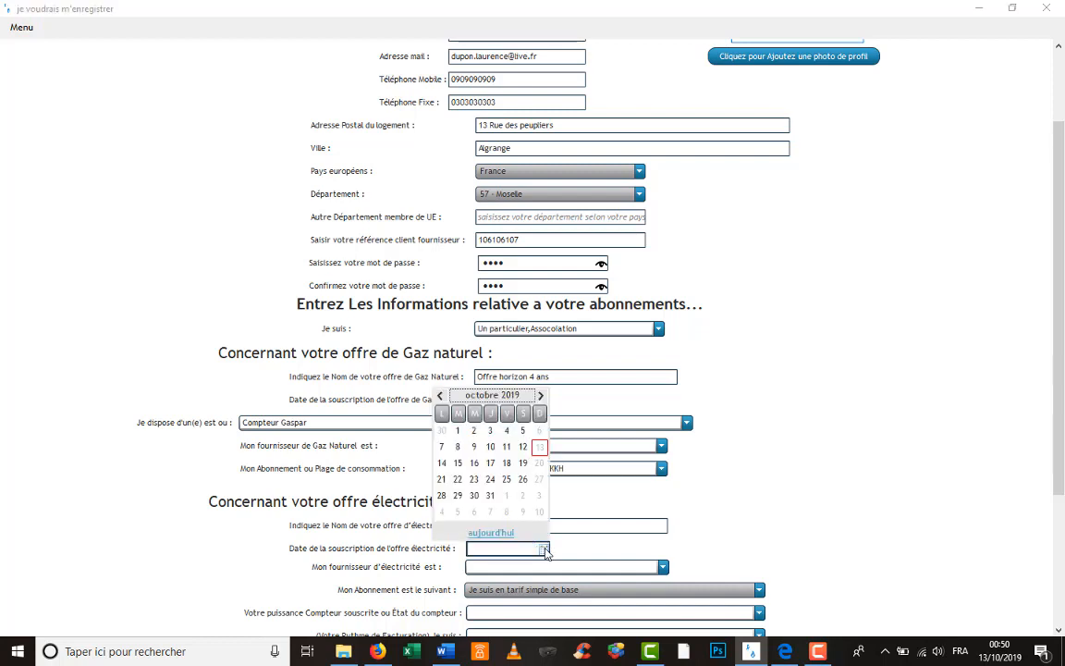
click(506, 446)
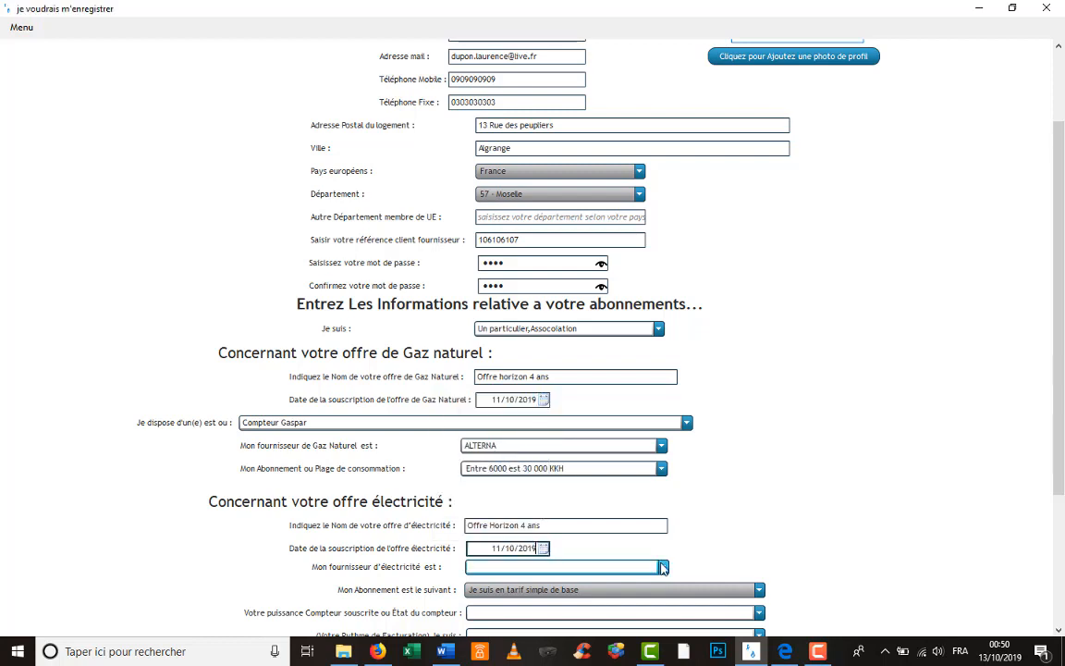
click(664, 567)
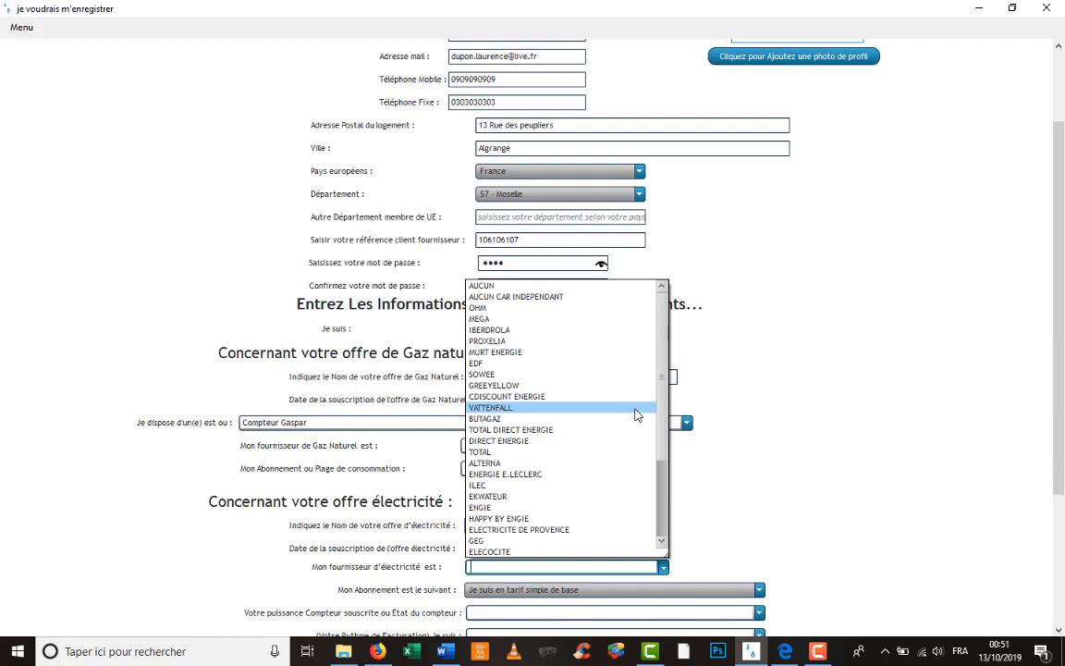
click(606, 368)
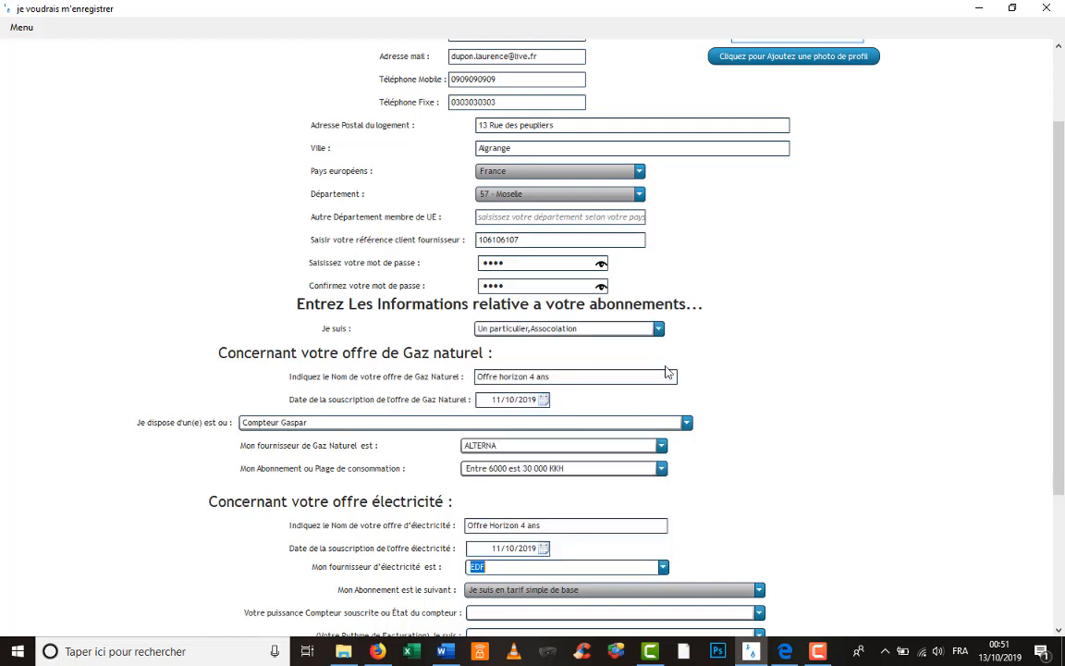
scroll(869, 454, down, 1)
- Append ',engie' so the electricity supplier reads 'EDF,engie', then list the subscription tariffs
scroll(869, 453, down, 2)
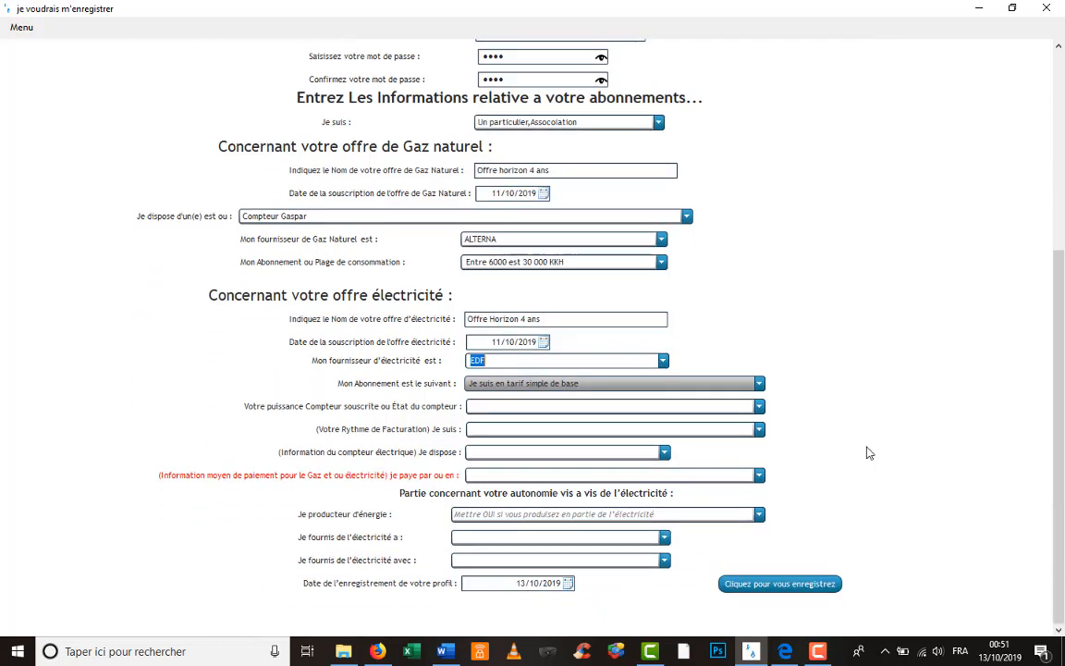
click(703, 394)
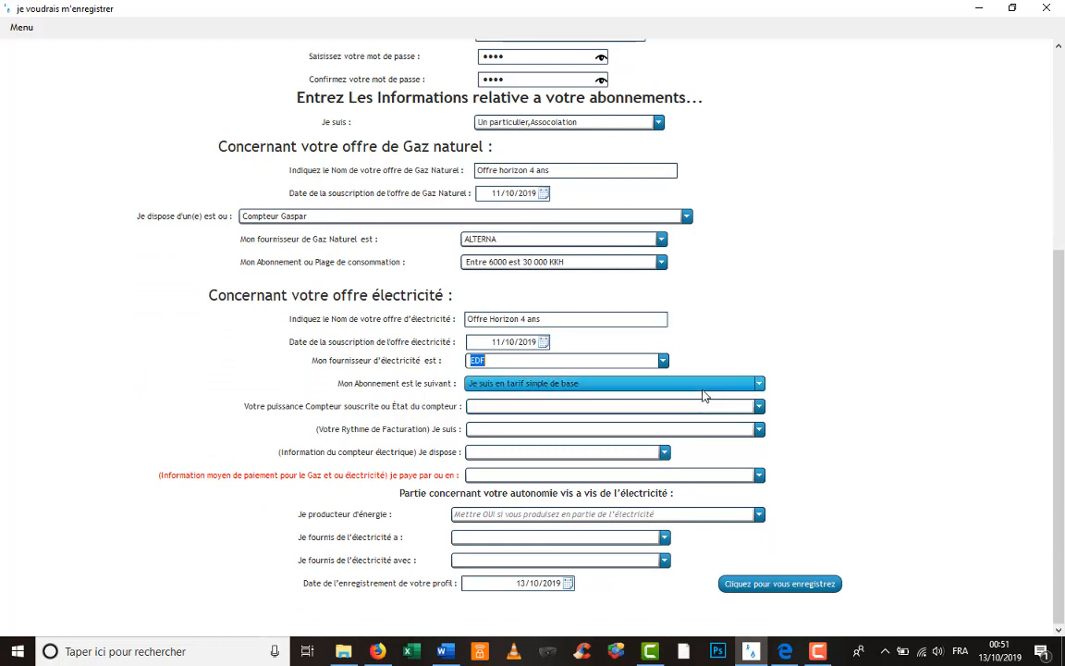
click(633, 361)
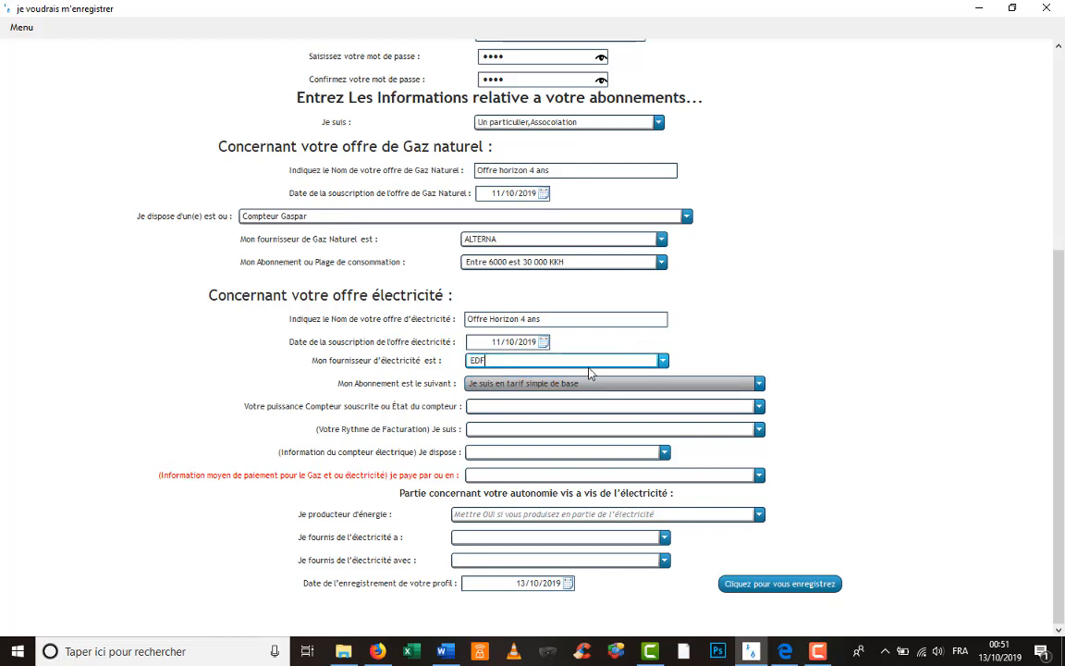
text(,engie)
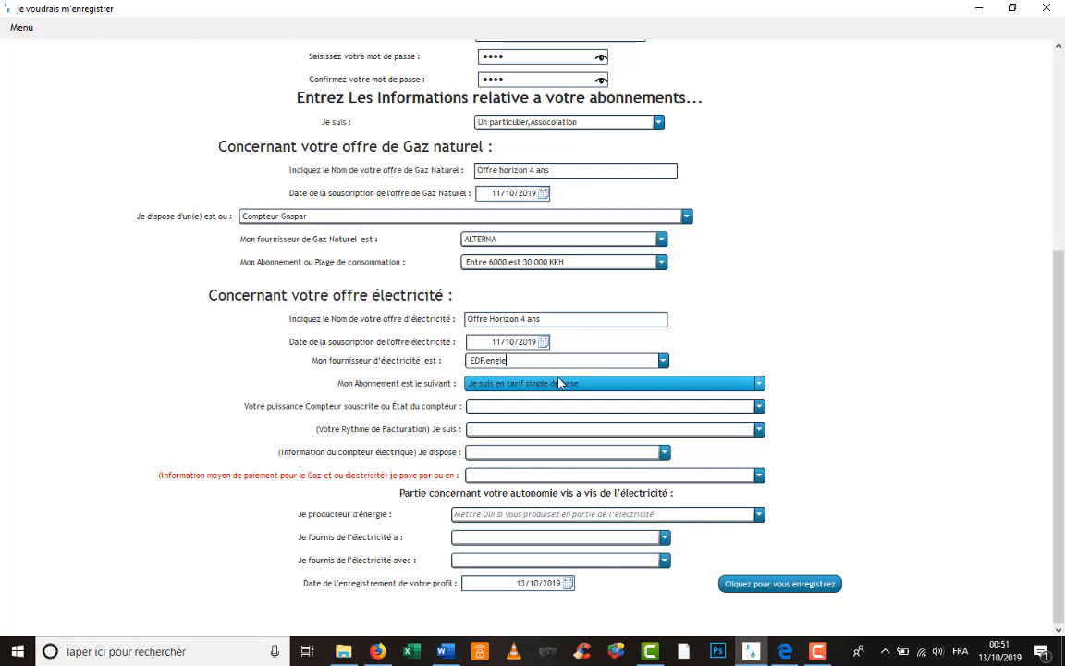
click(584, 384)
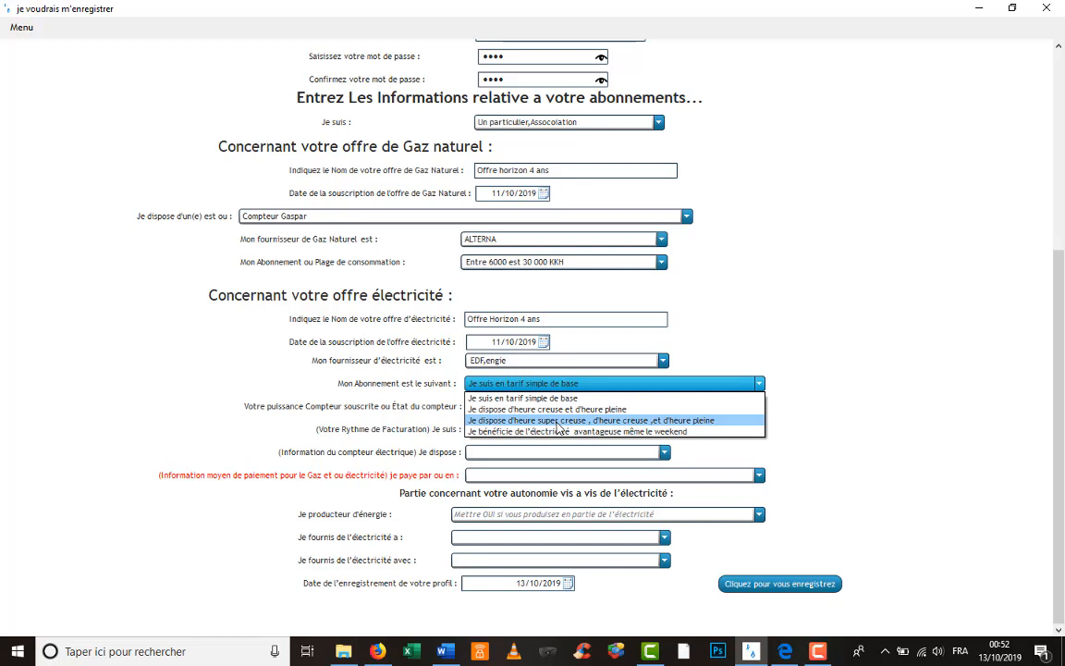
- Keep 'Je suis en tarif simple de base' as the subscription tariff
click(553, 430)
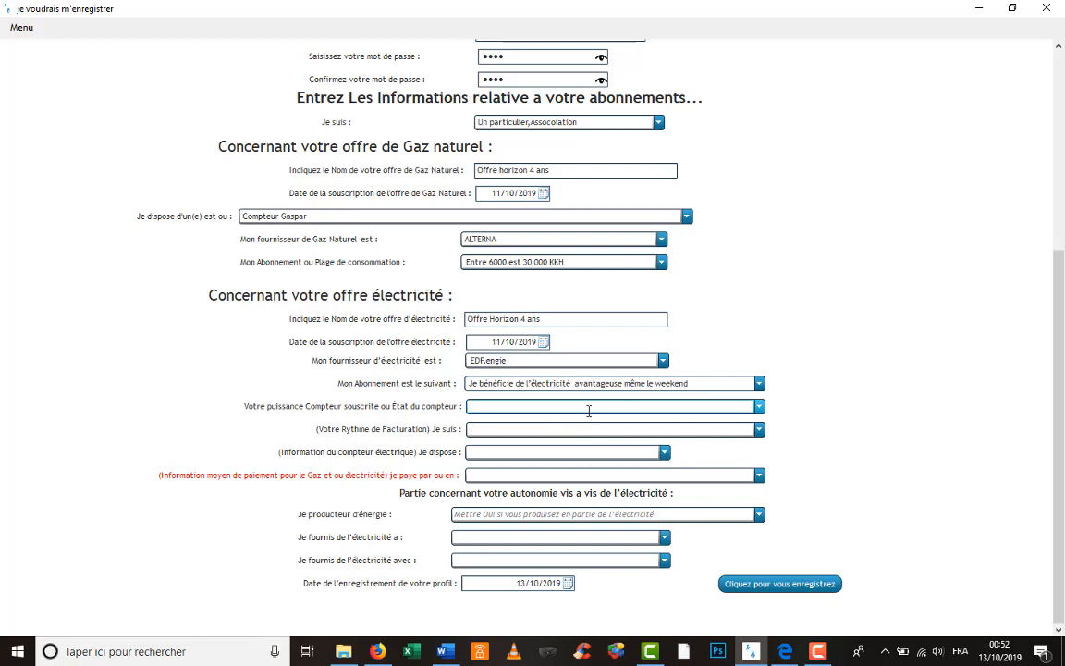
click(758, 383)
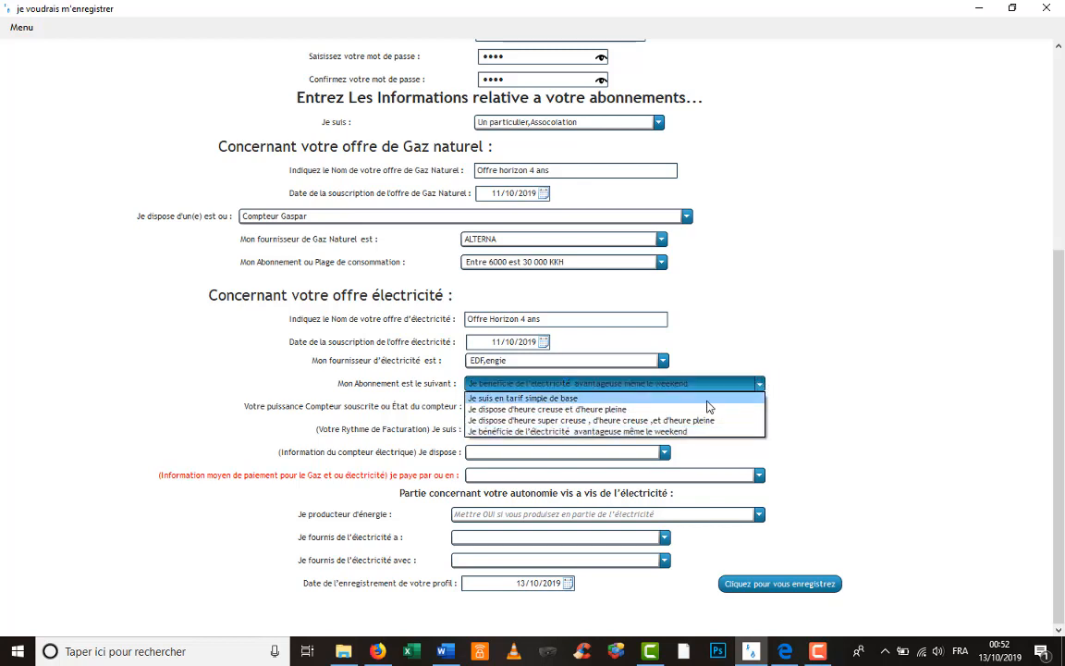
click(706, 401)
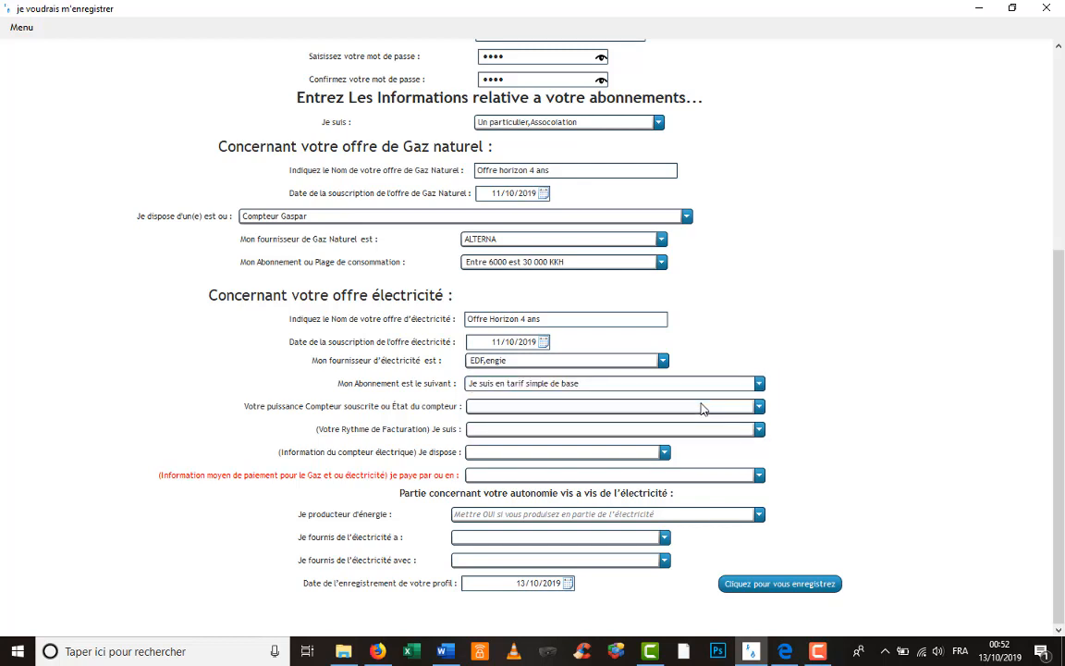
- Set the power field to 'Le Compteur est en cours d'ouverture par le distributeur'
click(757, 407)
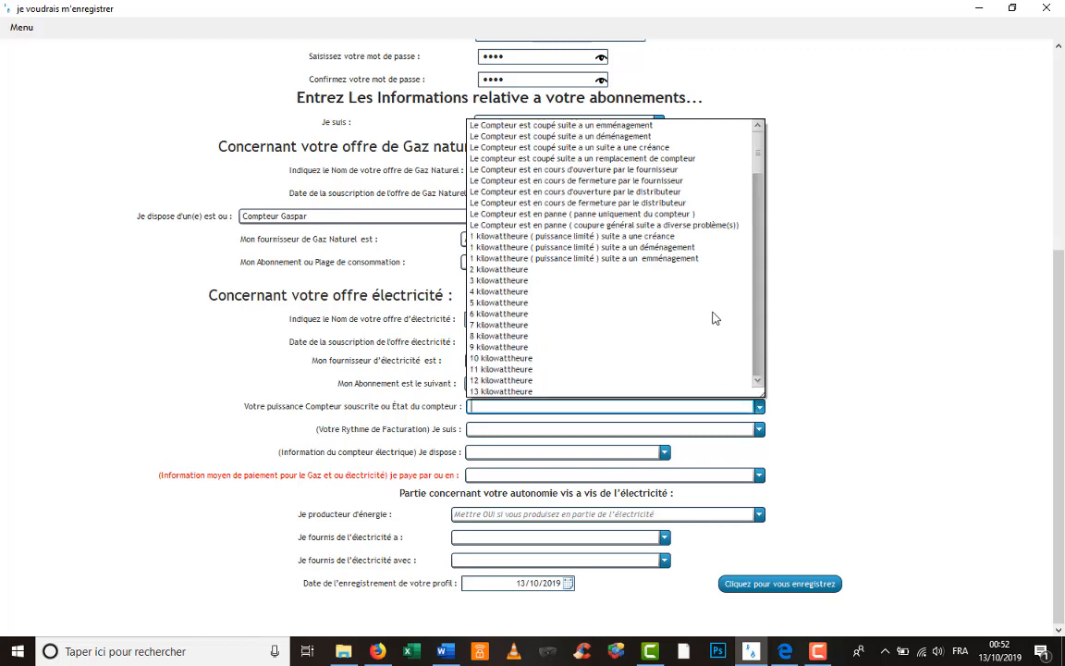
scroll(701, 256, down, 10)
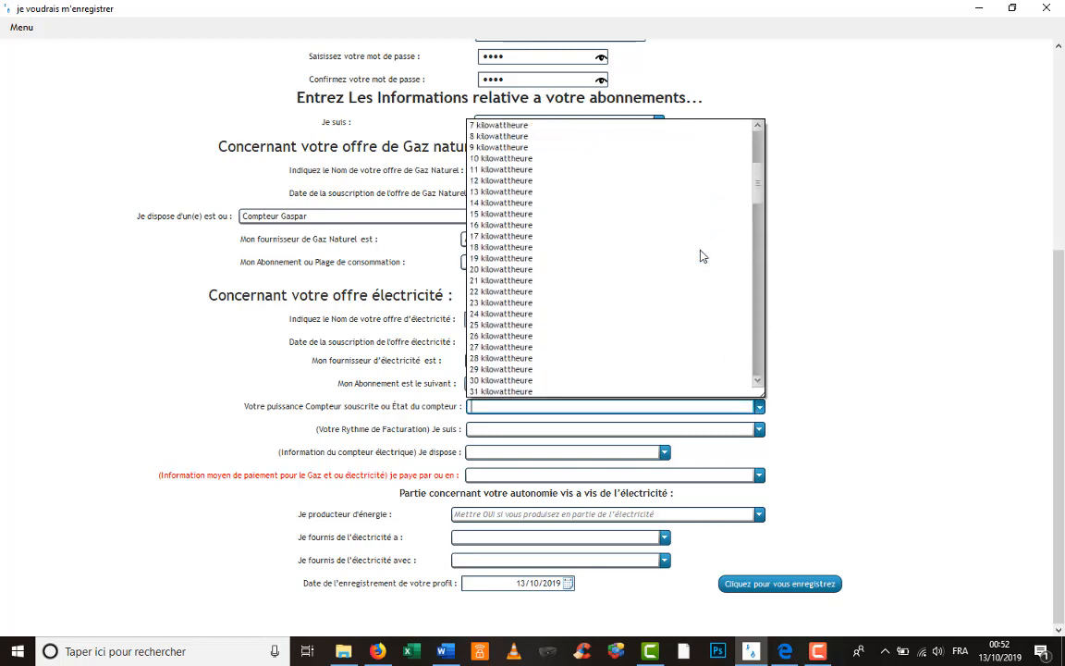
scroll(701, 256, up, 10)
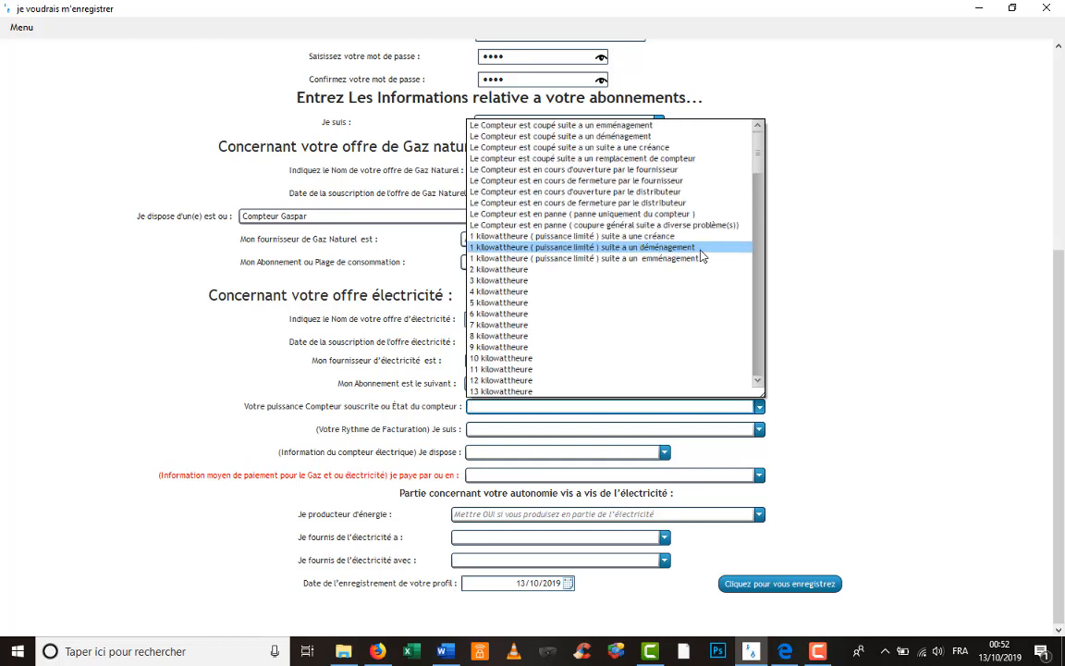
scroll(701, 256, down, 10)
scroll(701, 256, down, 3)
scroll(700, 256, up, 12)
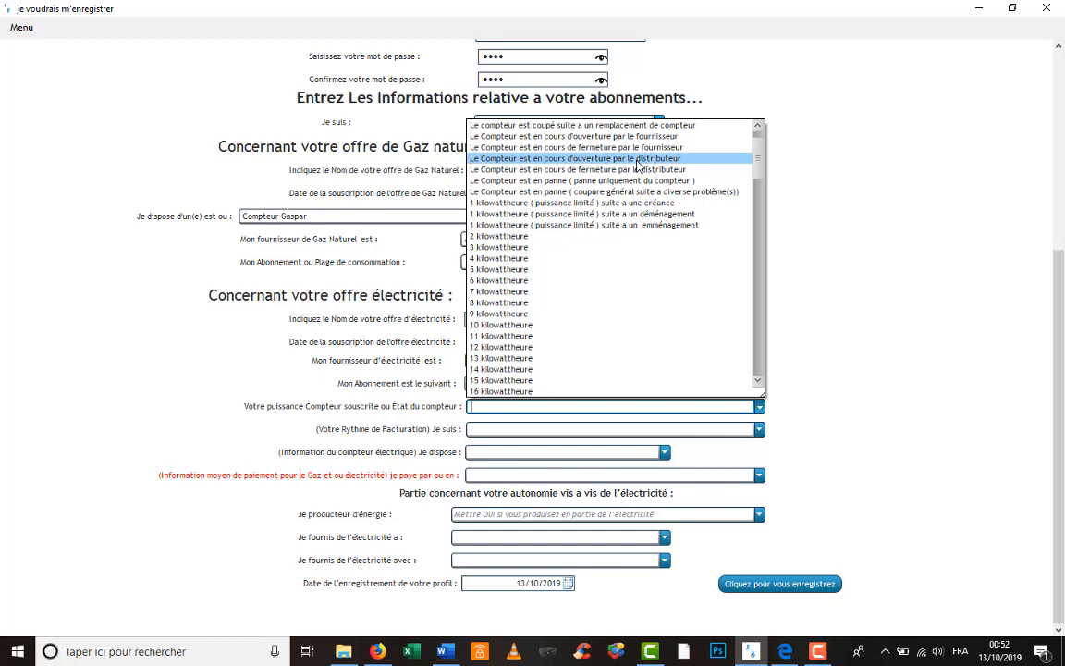
click(636, 164)
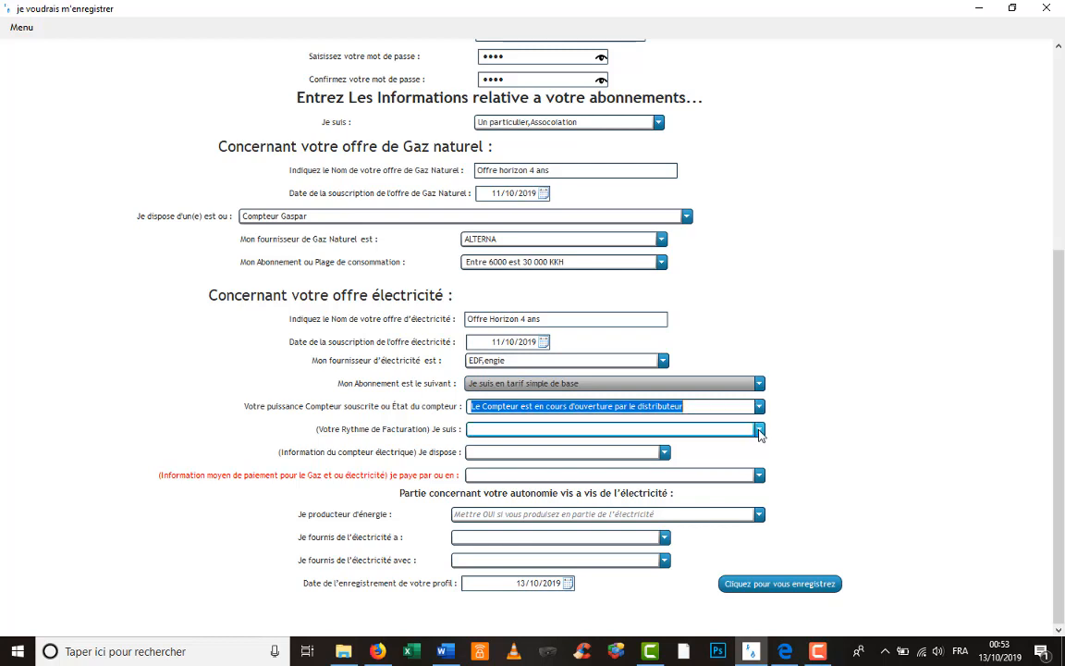
- Choose billing rhythm 'Bimestriel (Une facture tout les mois sur conso réel)' and open the meter type list
click(759, 430)
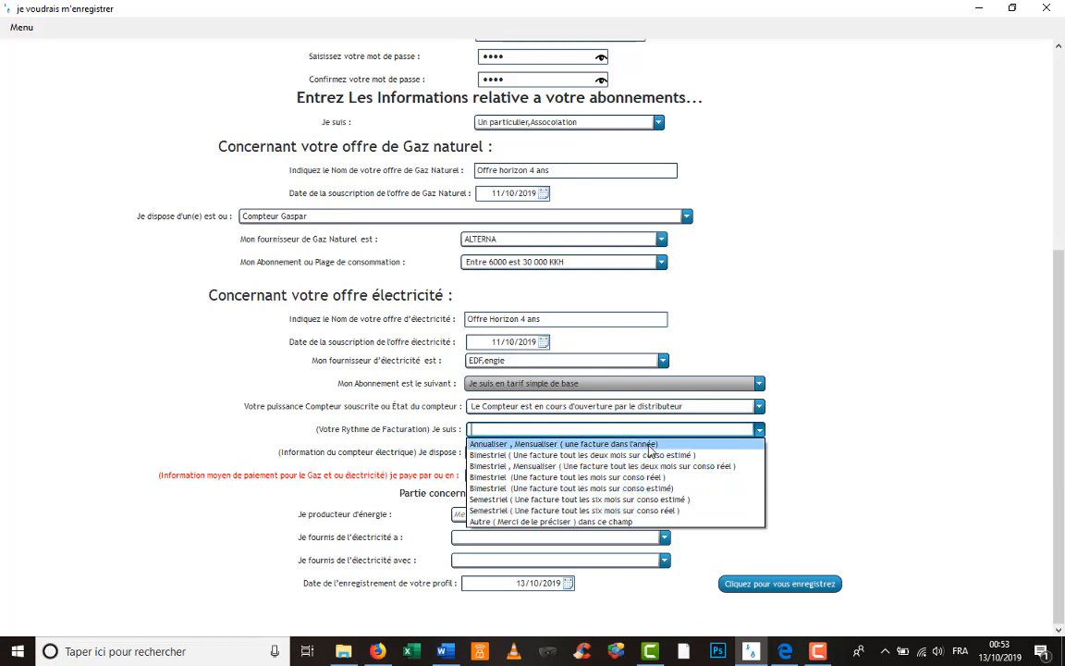
click(649, 445)
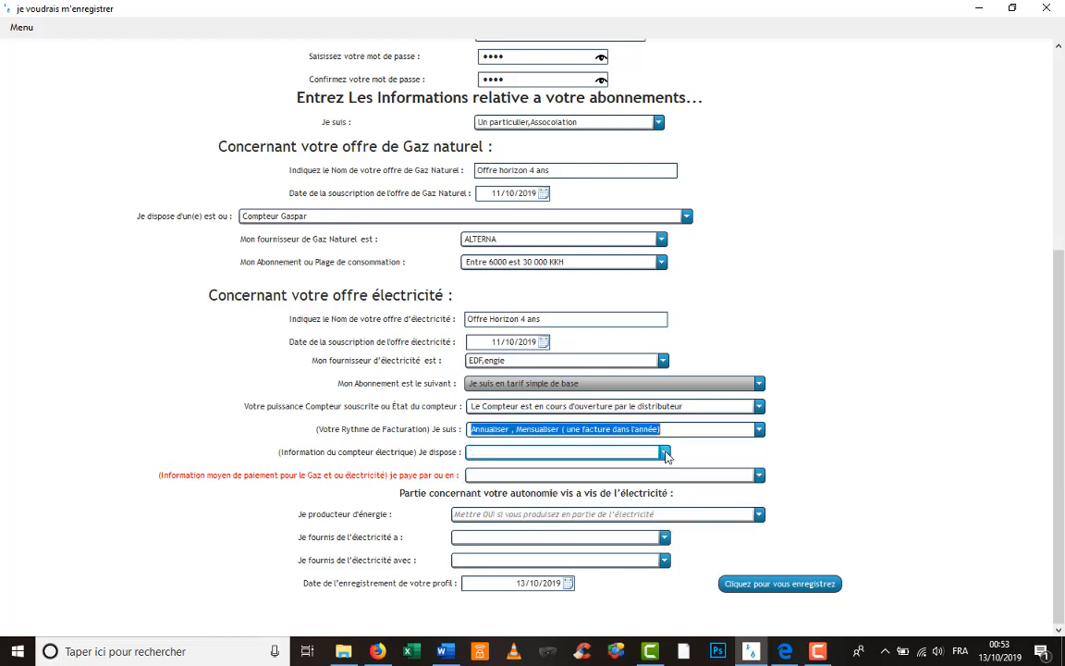
click(666, 452)
click(666, 453)
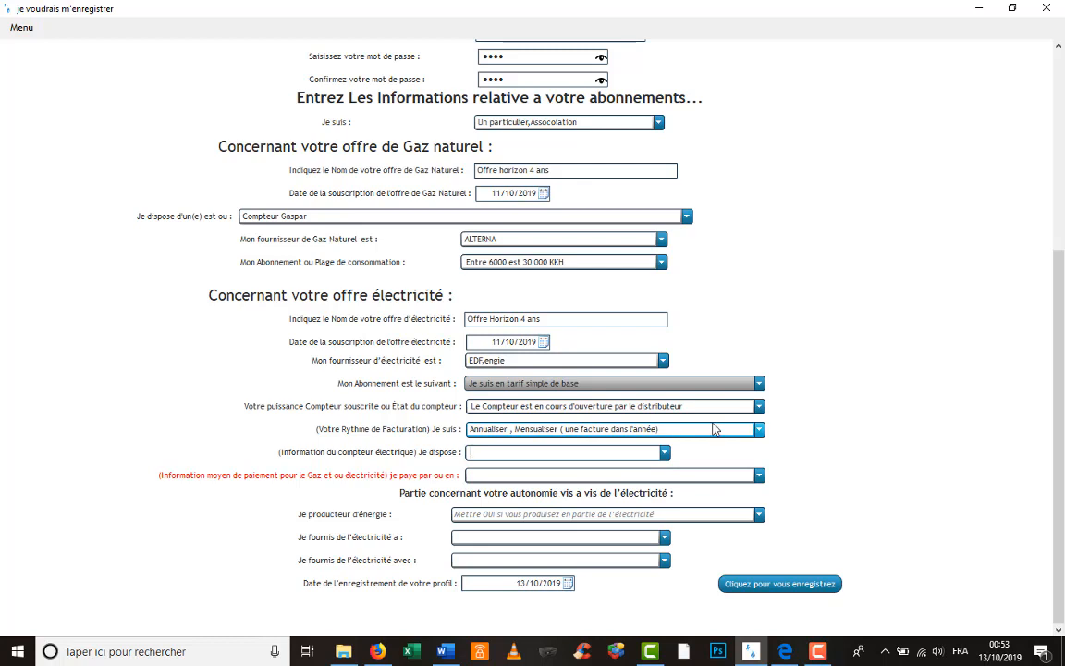
click(759, 429)
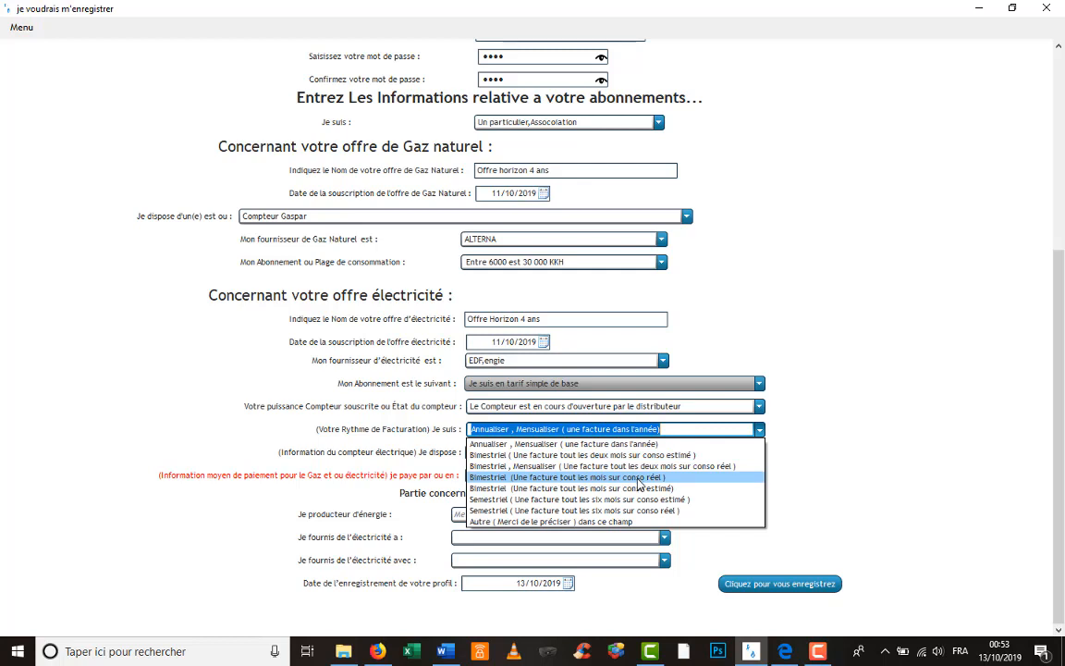
click(638, 477)
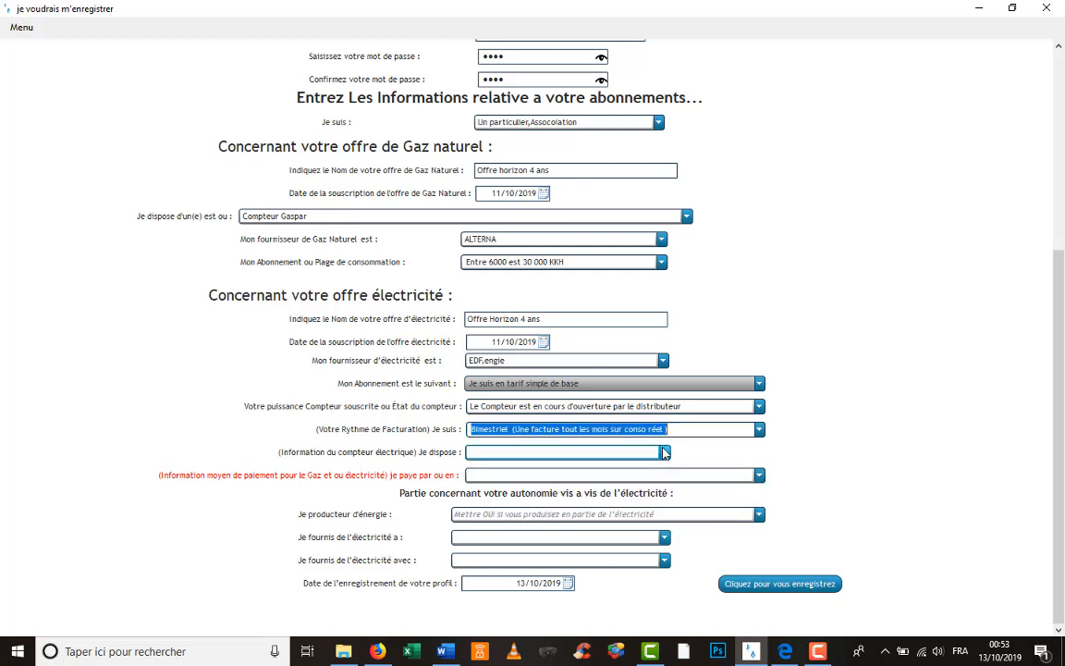
click(664, 453)
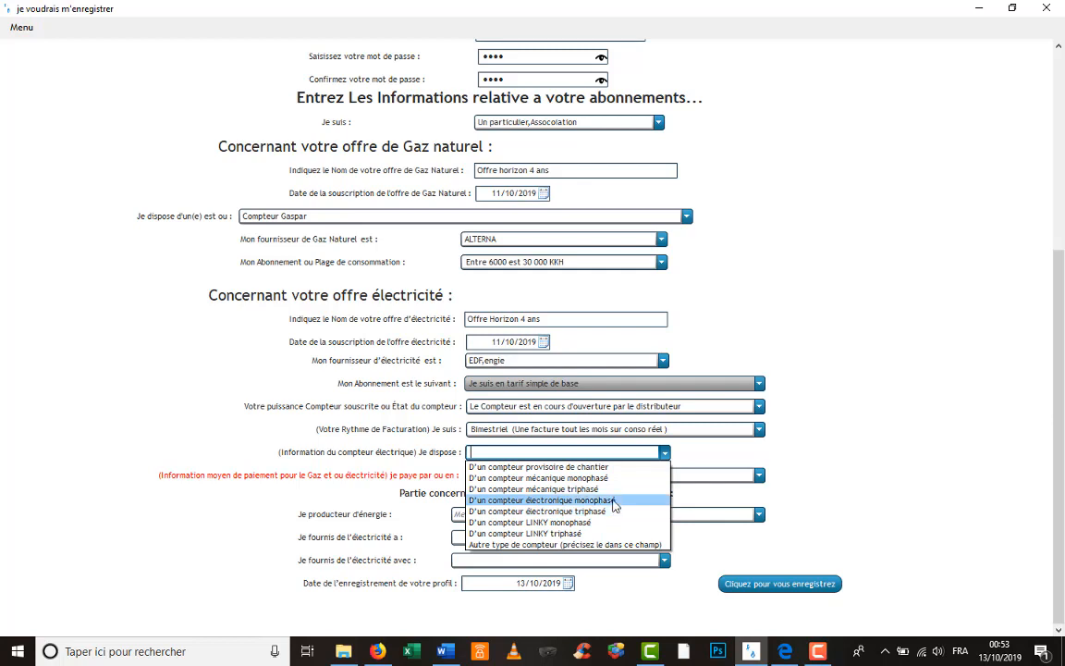
- Select the single-phase electronic meter and automatic direct debit as payment method
click(614, 502)
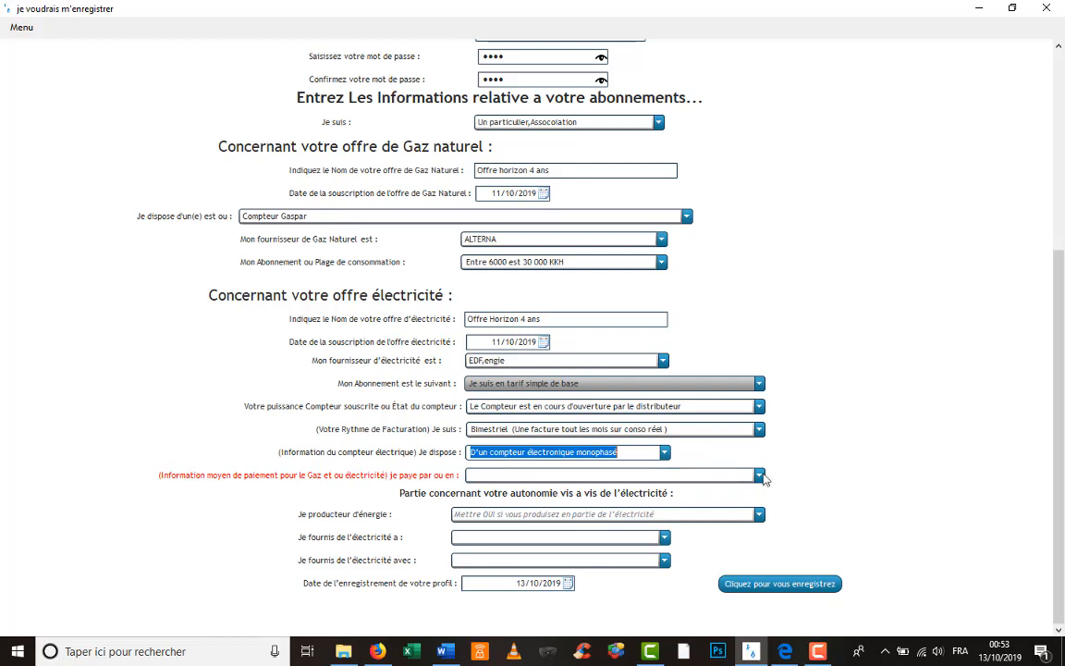
click(665, 453)
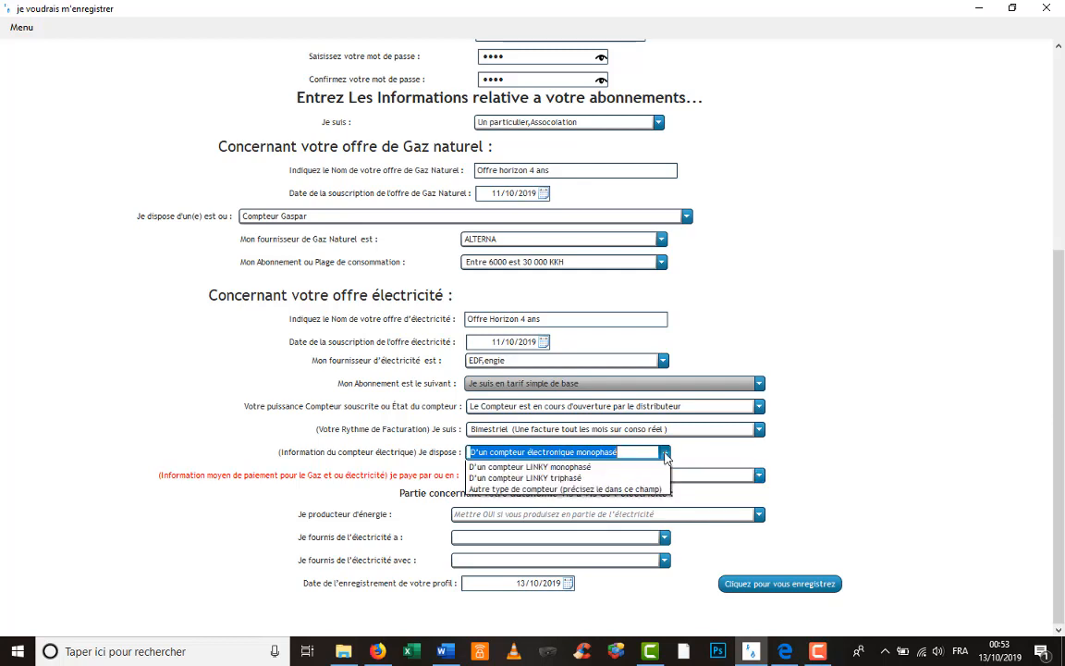
click(665, 454)
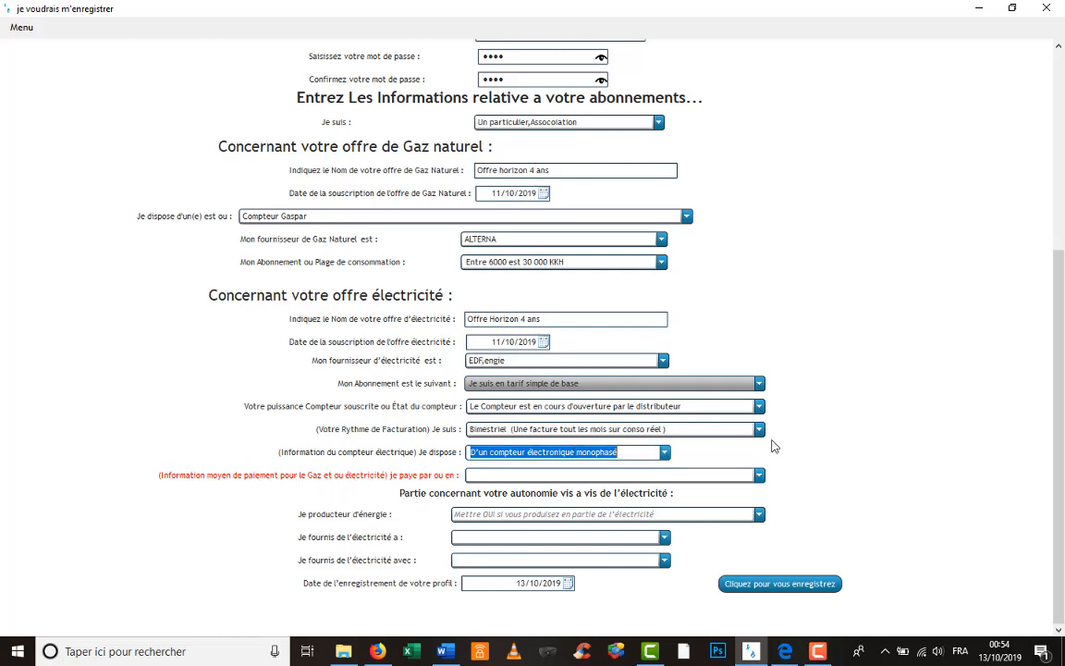
click(759, 475)
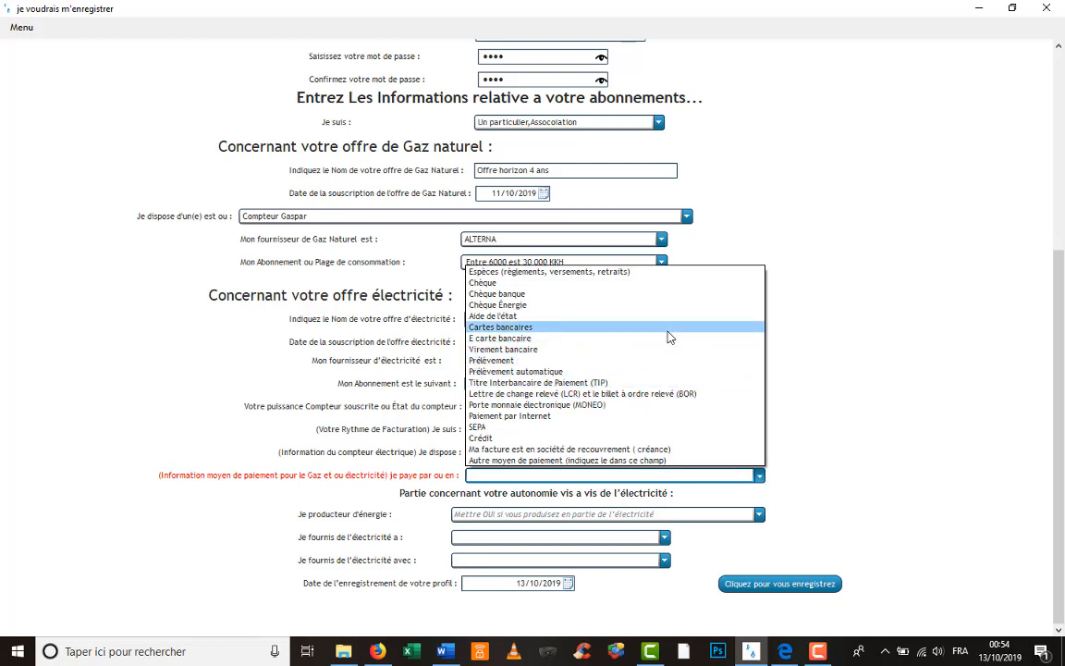
click(650, 377)
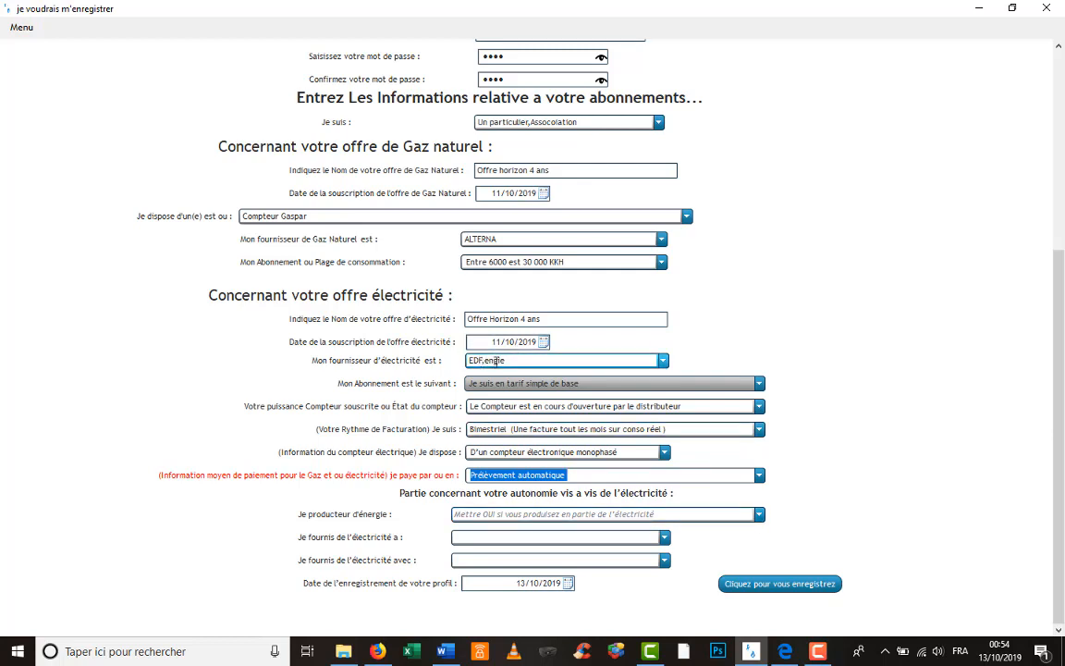
- Mark the client as an energy producer (OUI) selling electricity to EDF
click(759, 516)
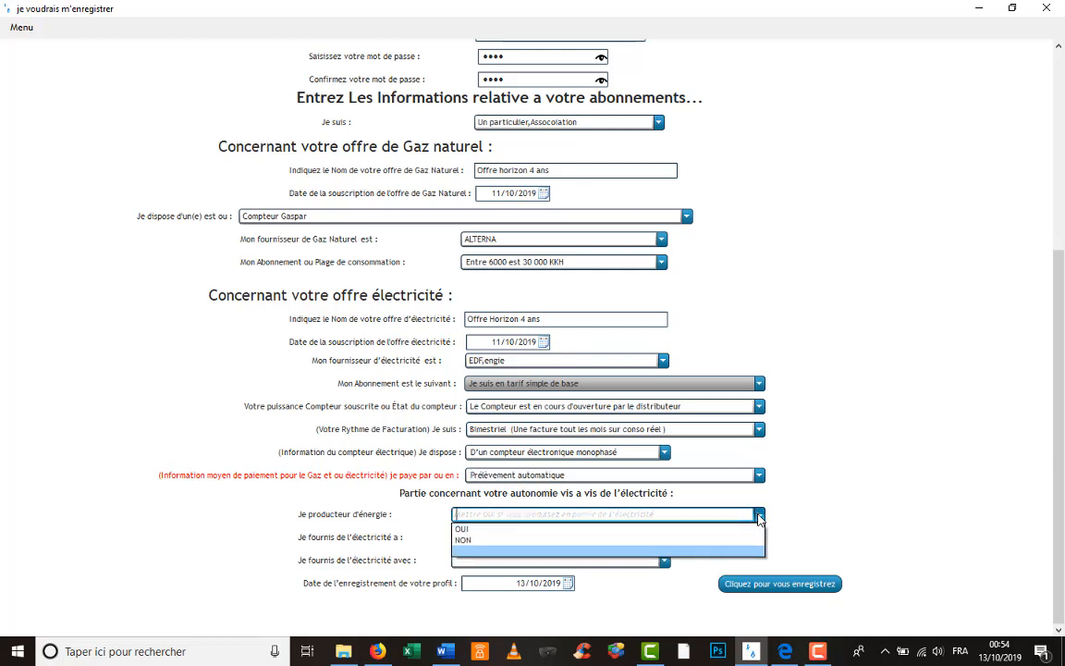
click(729, 530)
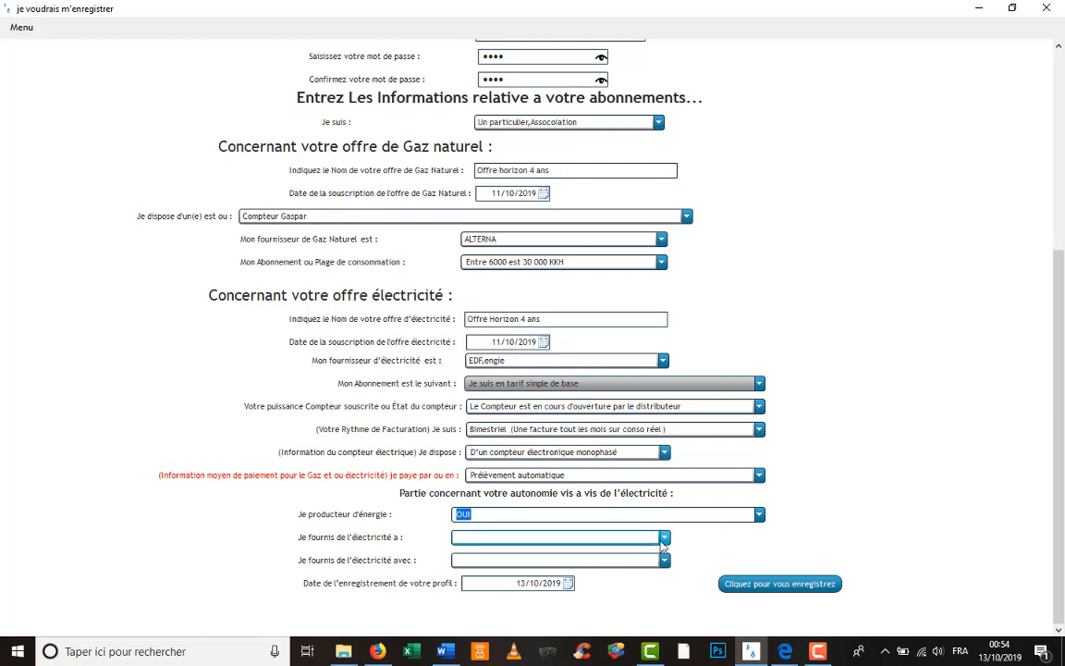
click(601, 538)
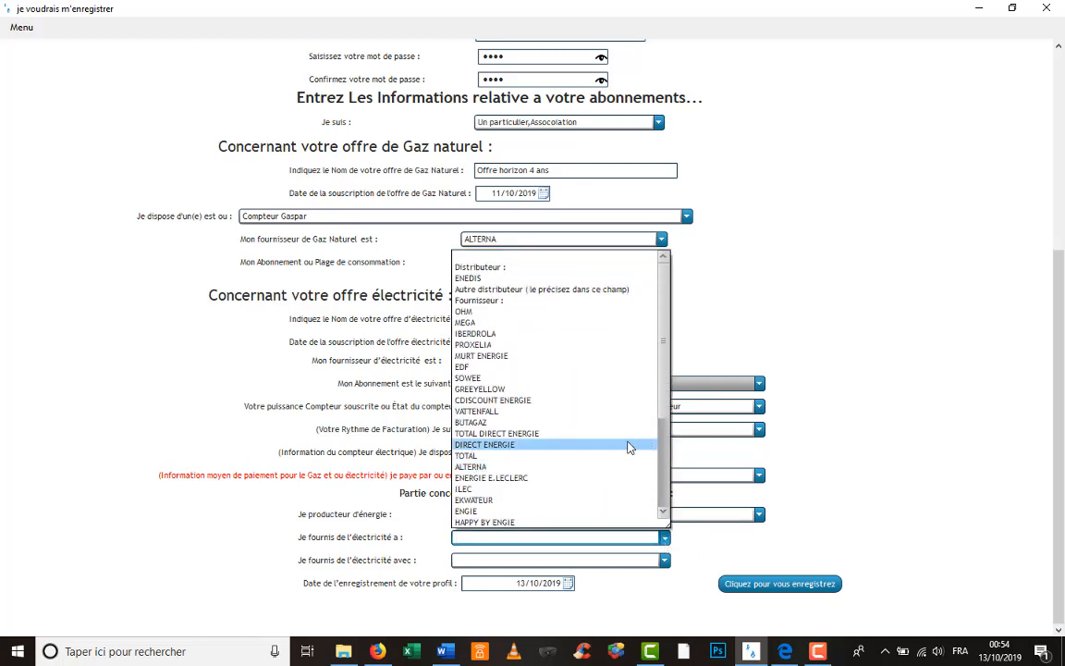
text(EDF)
click(664, 562)
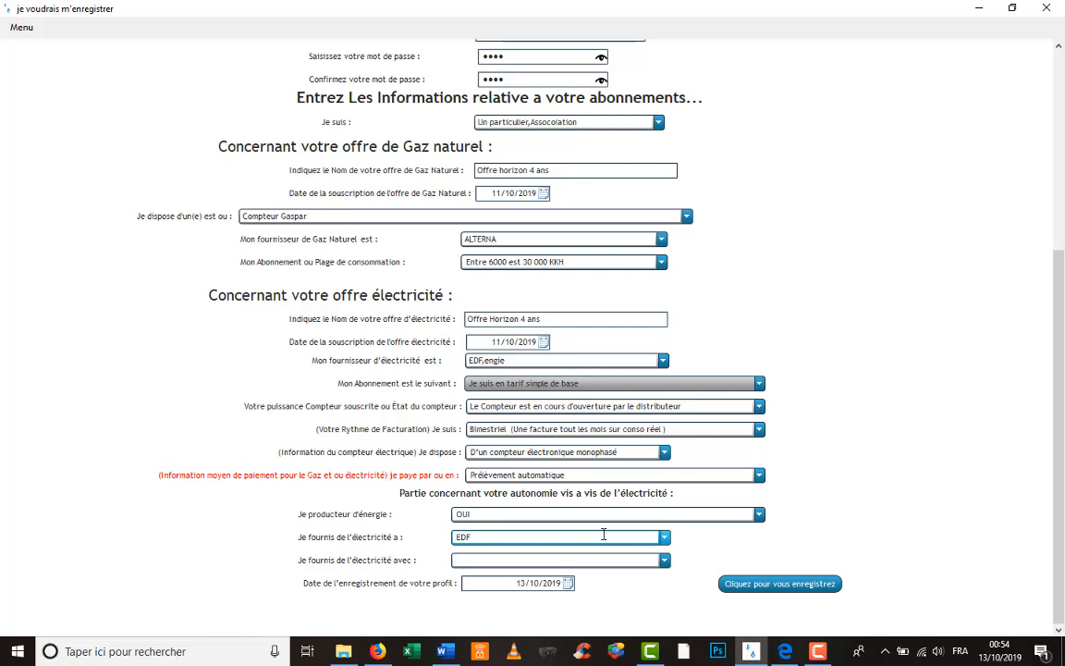
- Set the generation source field to 'Une eolienne'
click(668, 563)
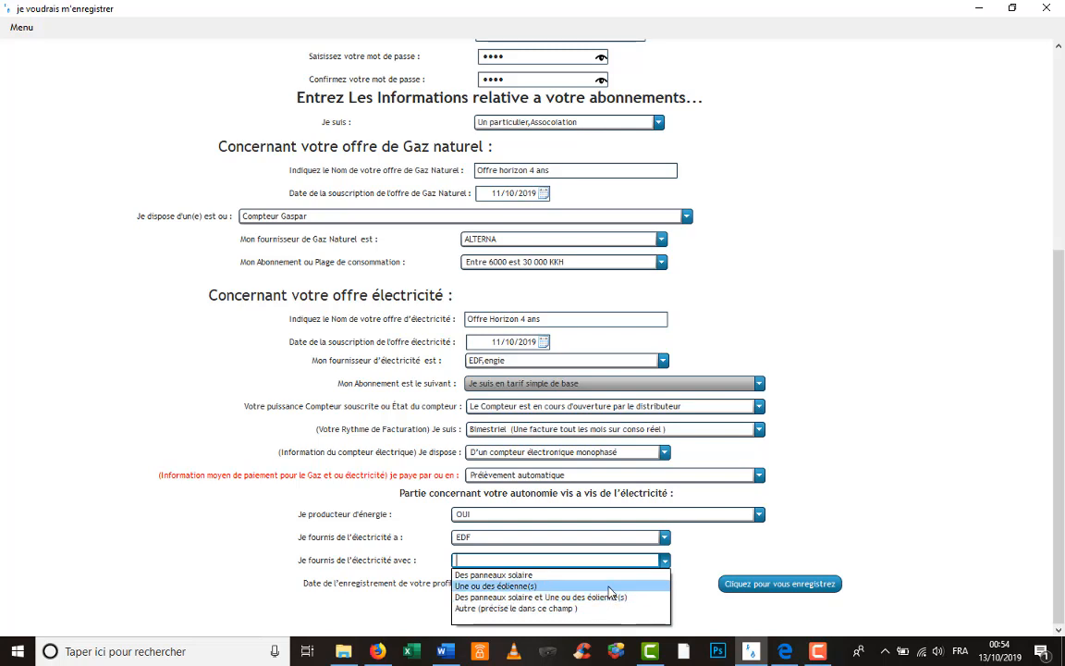
click(610, 589)
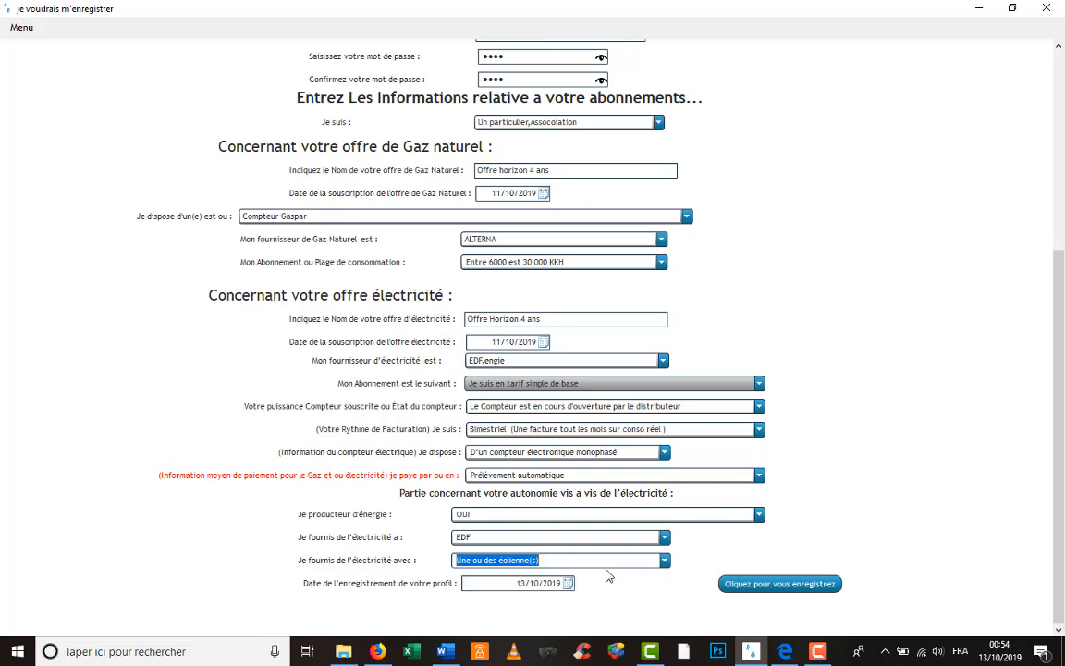
key(BackSpace)
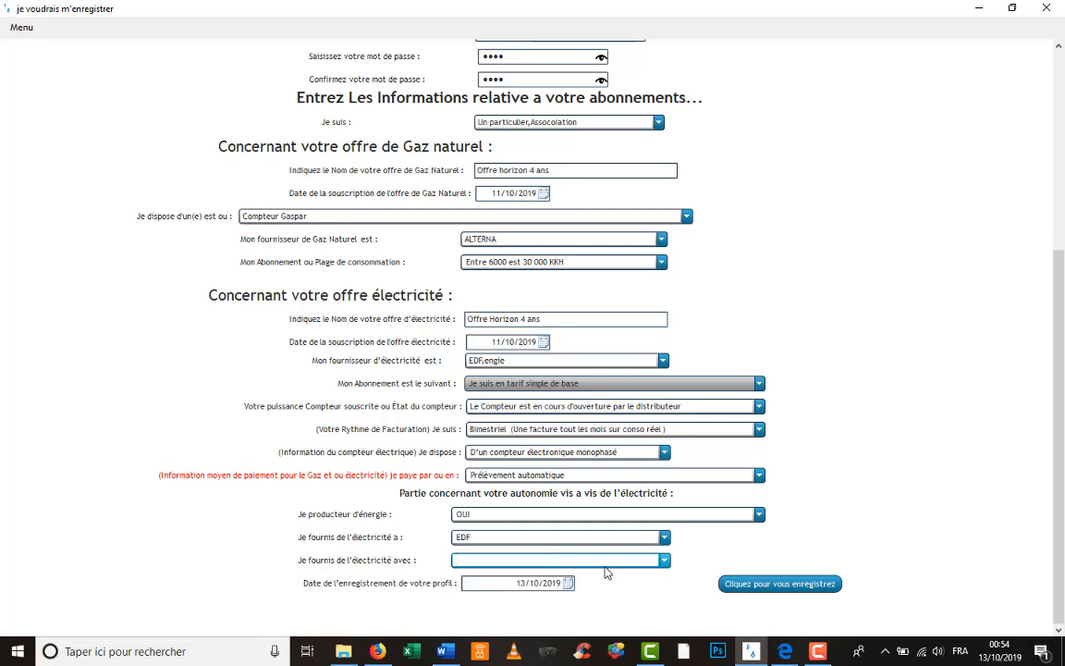
text(U)
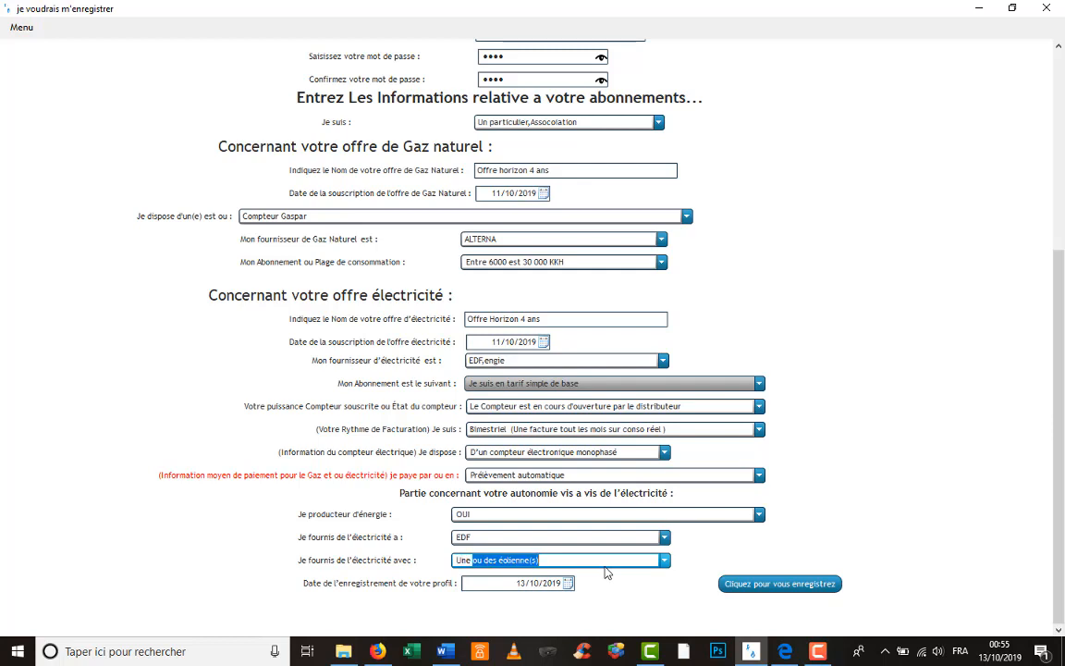
text(ne eo)
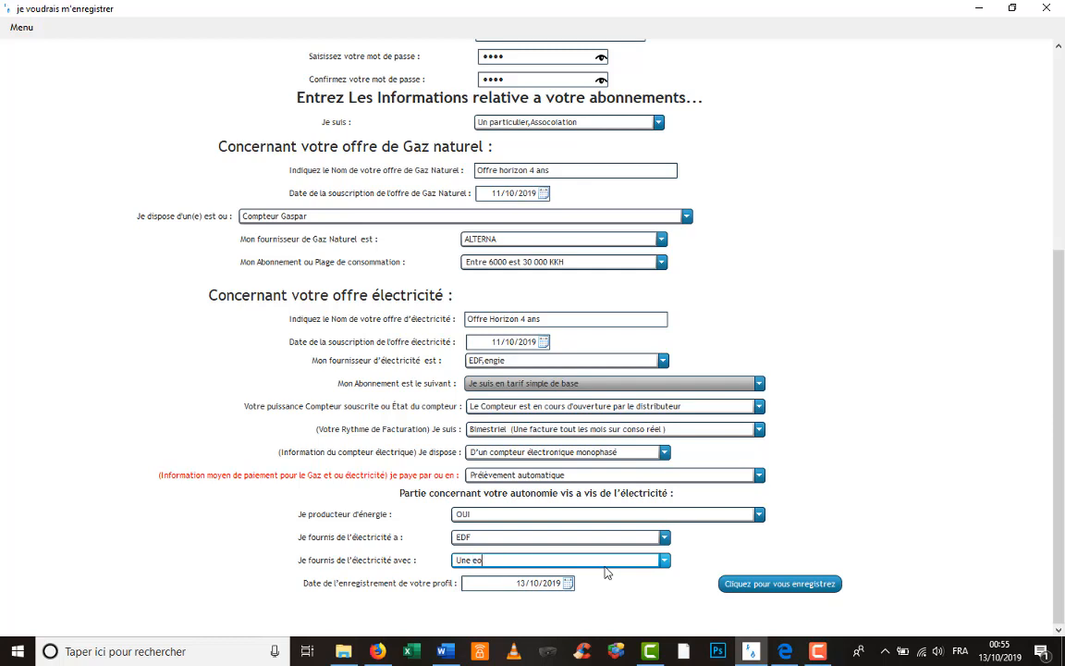
text(lienne)
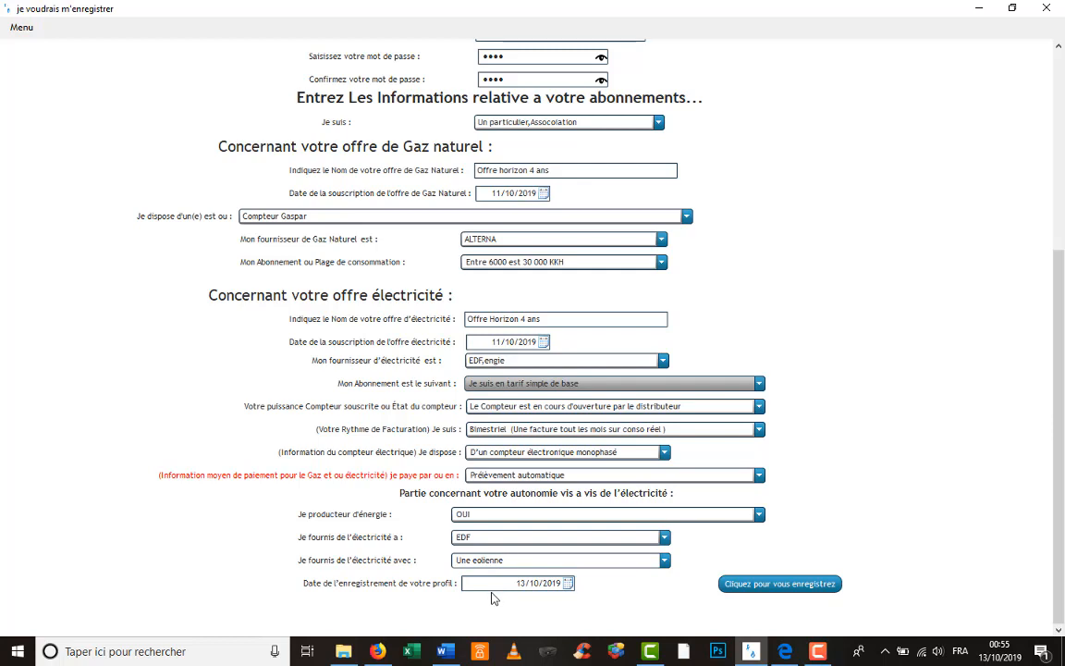
scroll(731, 495, up, 1)
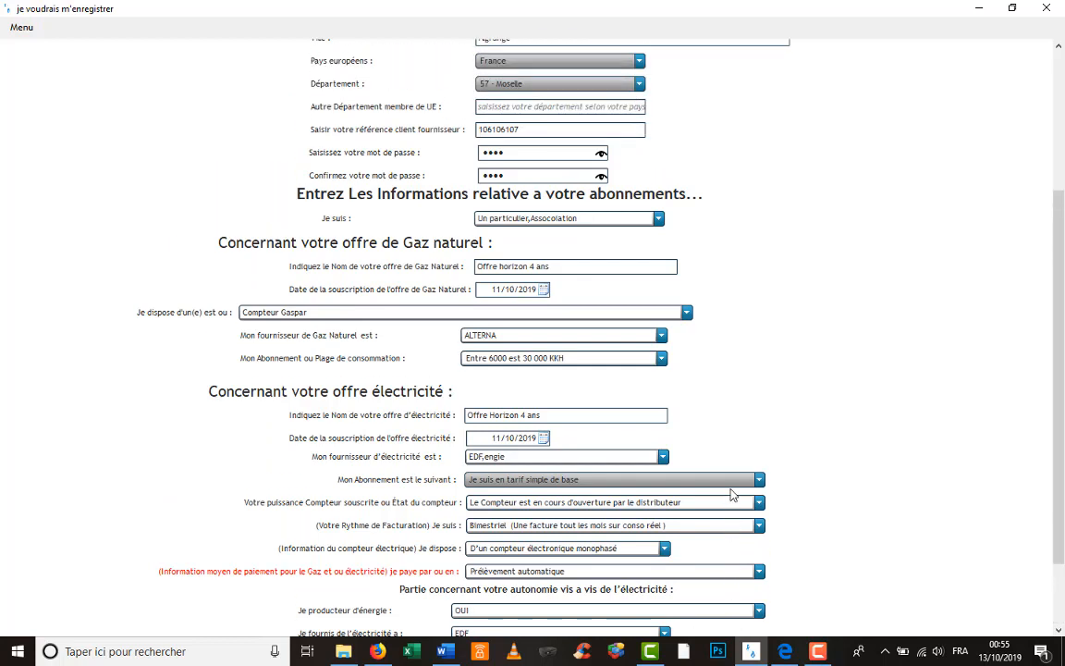
scroll(730, 495, up, 2)
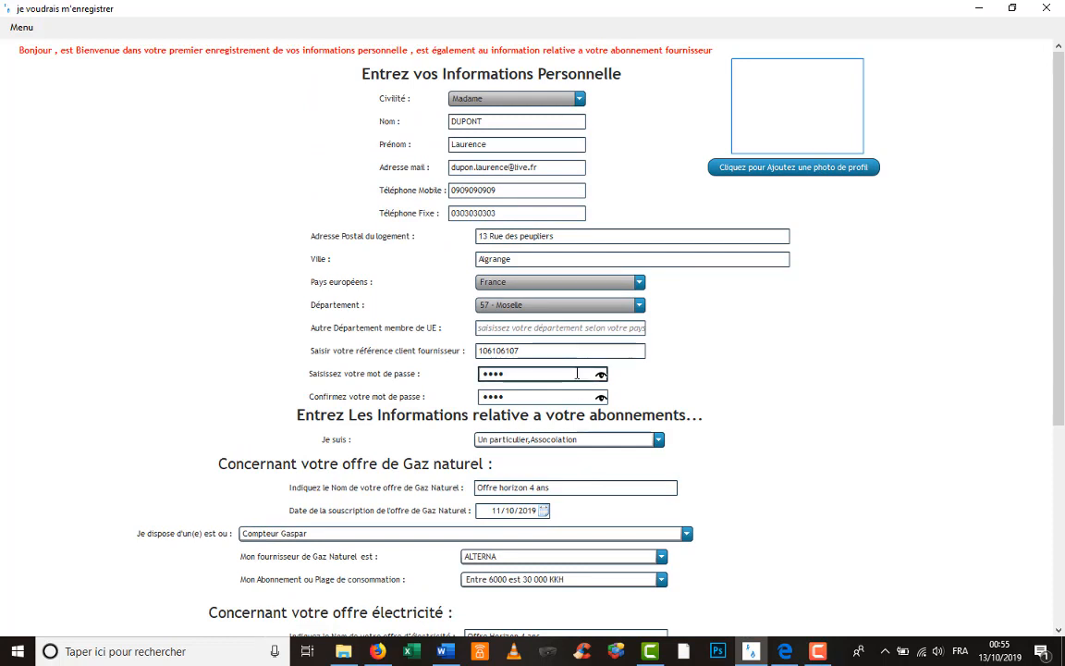
drag(478, 350, 533, 351)
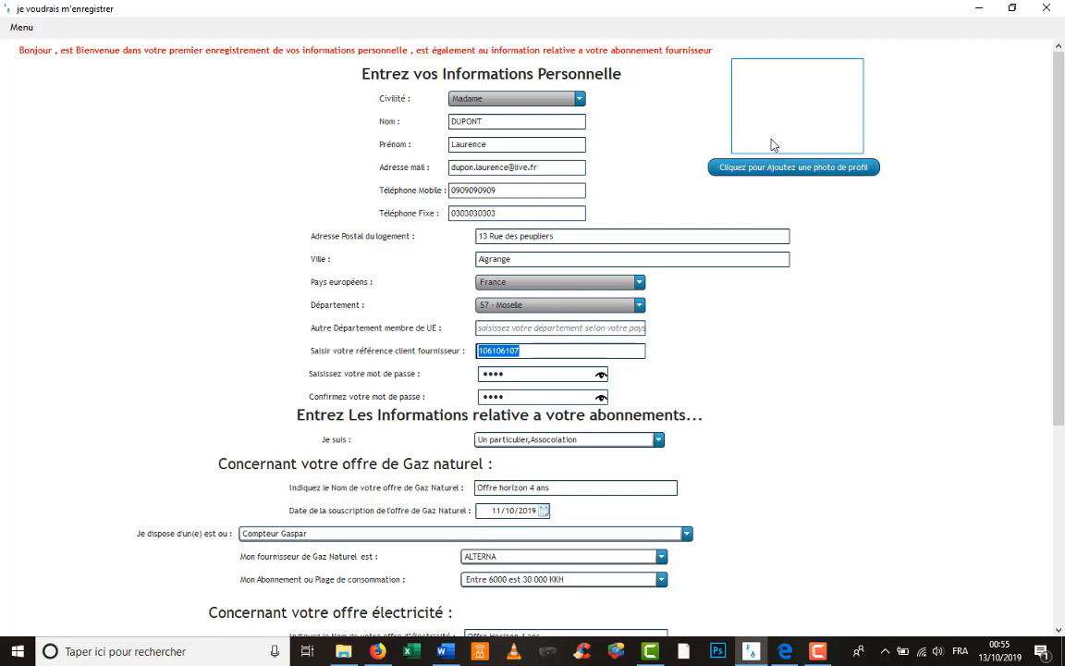
- From the profile photo picker, browse to the personal photo folder on the desktop
click(775, 167)
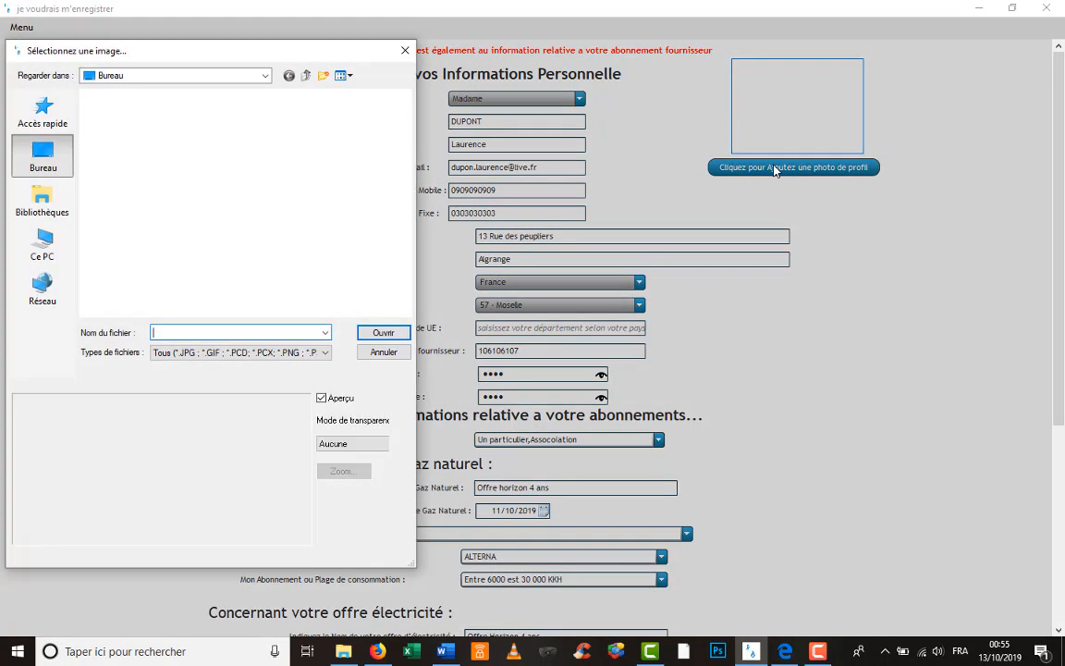
scroll(255, 199, down, 5)
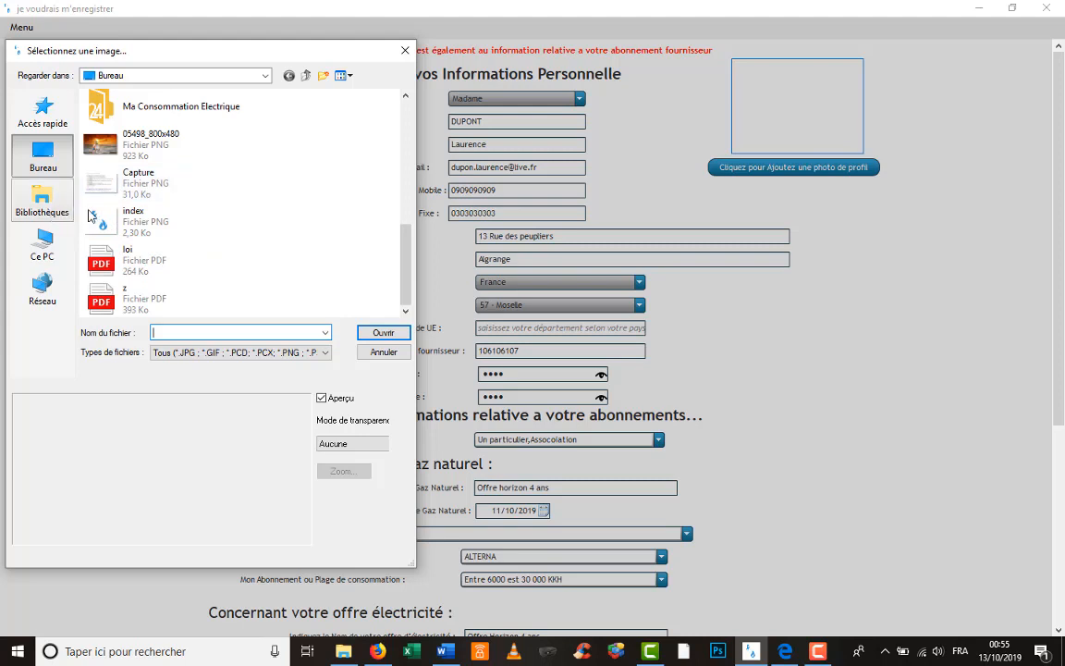
click(51, 211)
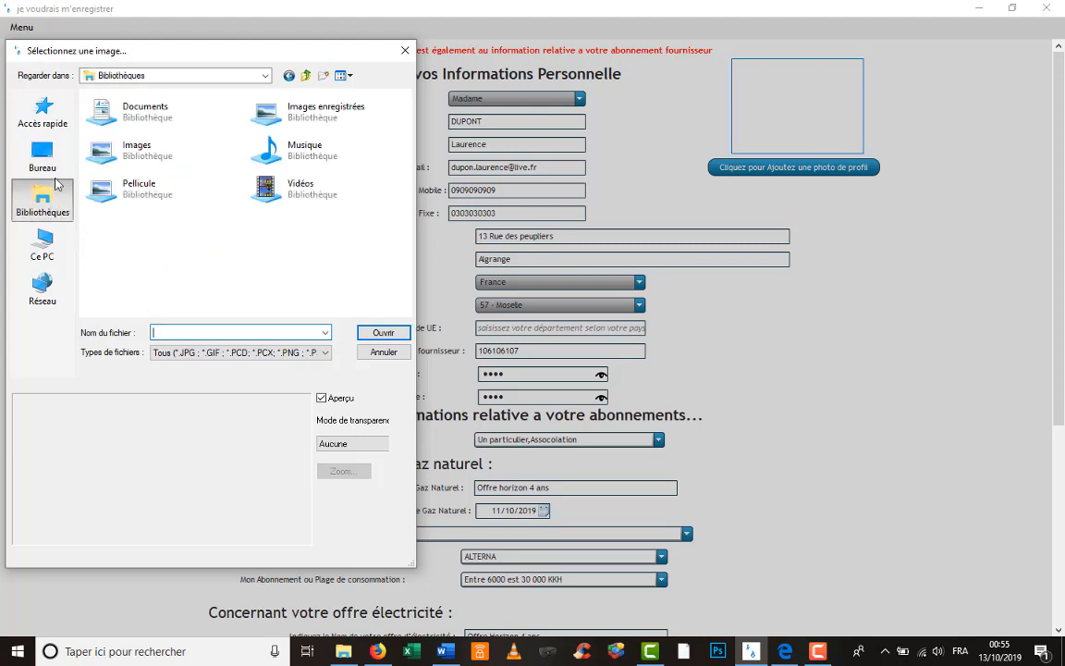
double_click(109, 149)
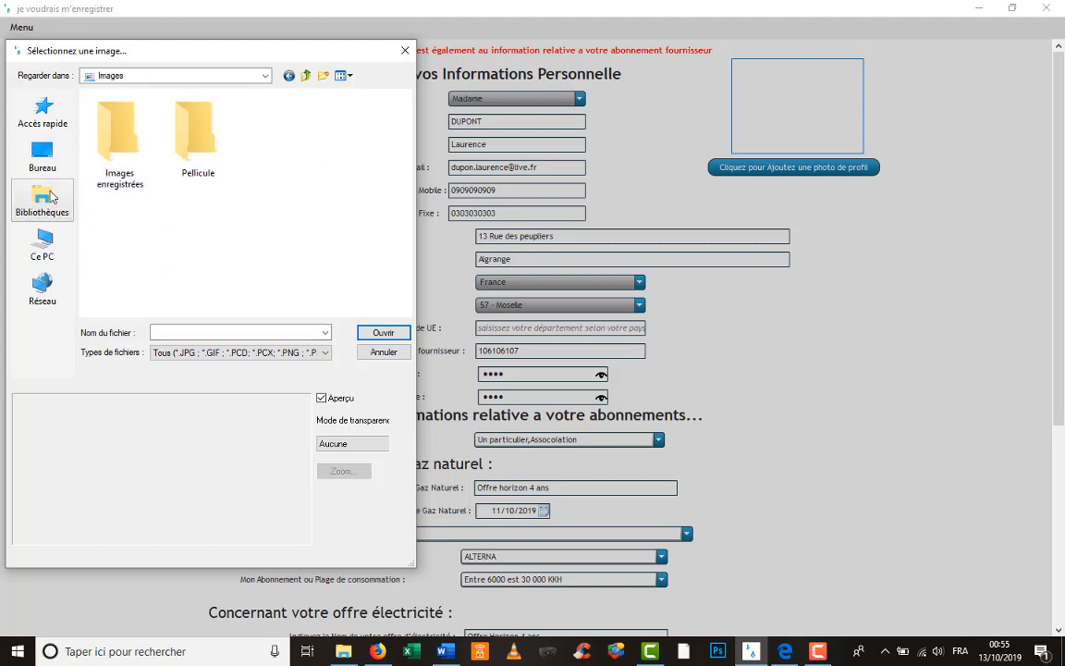
click(43, 165)
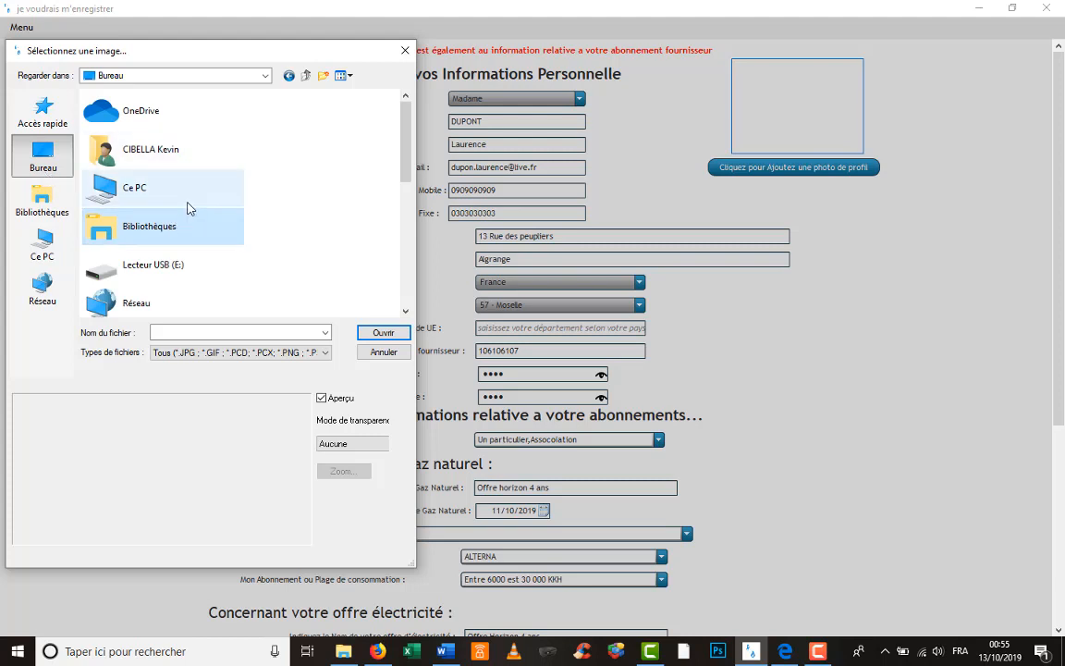
scroll(188, 208, down, 5)
scroll(187, 207, up, 1)
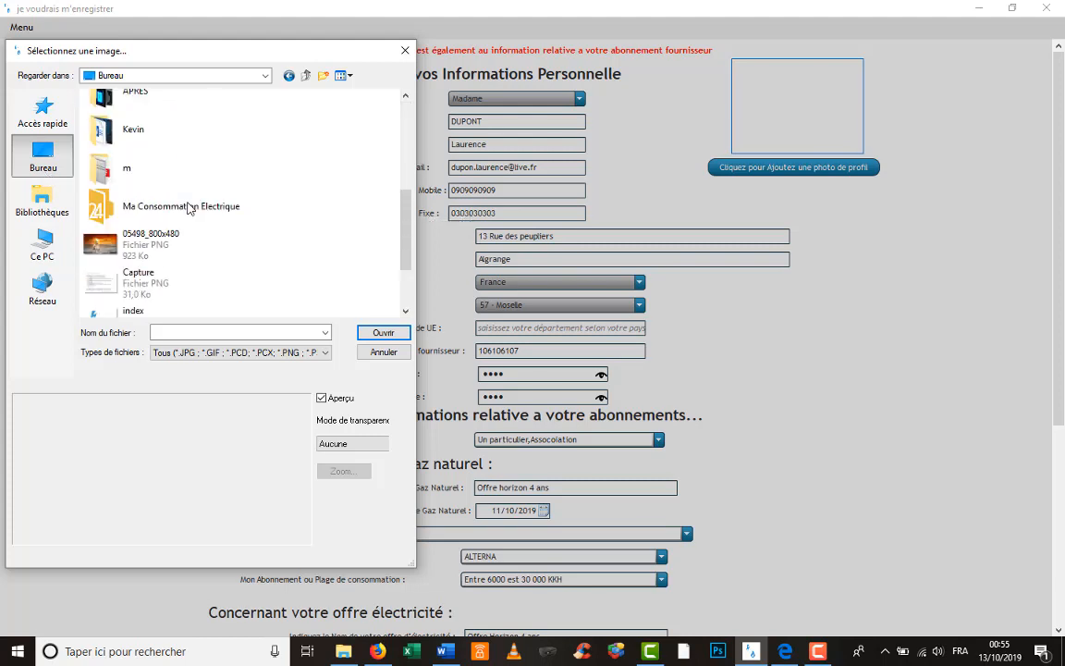
click(162, 183)
double_click(162, 183)
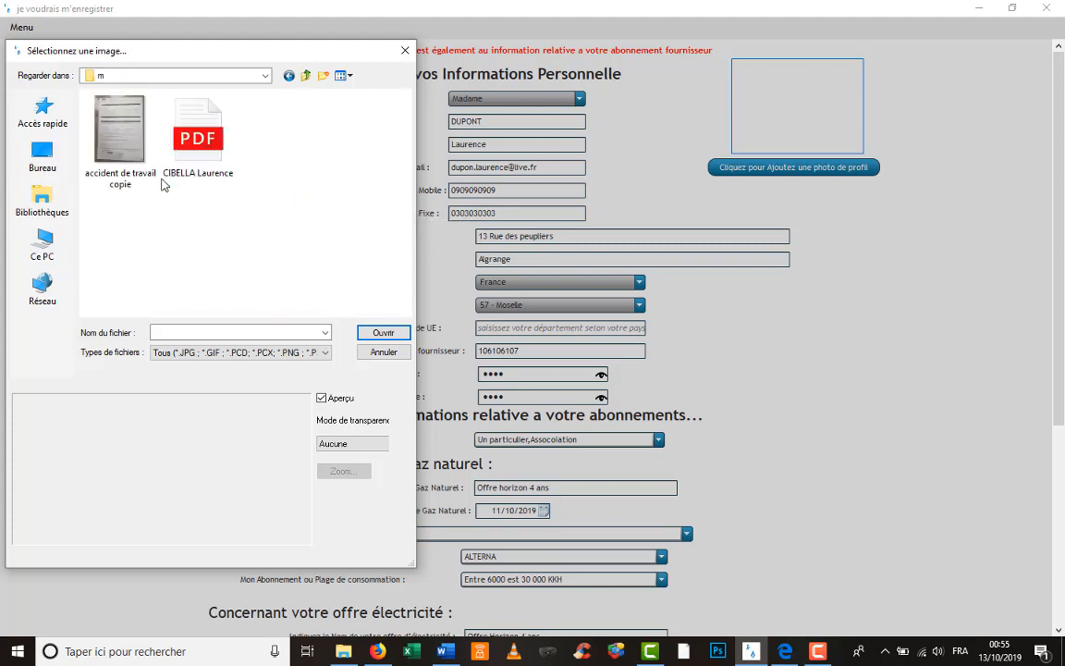
click(51, 166)
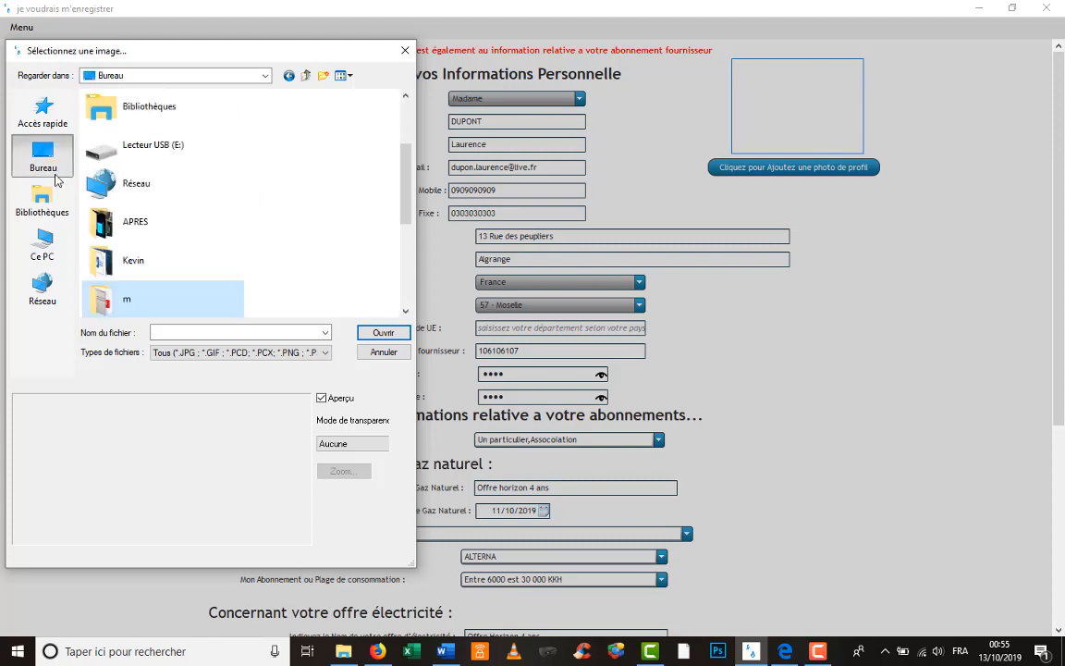
double_click(139, 258)
- Show the folder as Grandes icônes and pick the beach photo as profile picture
scroll(184, 183, down, 4)
scroll(184, 183, down, 4)
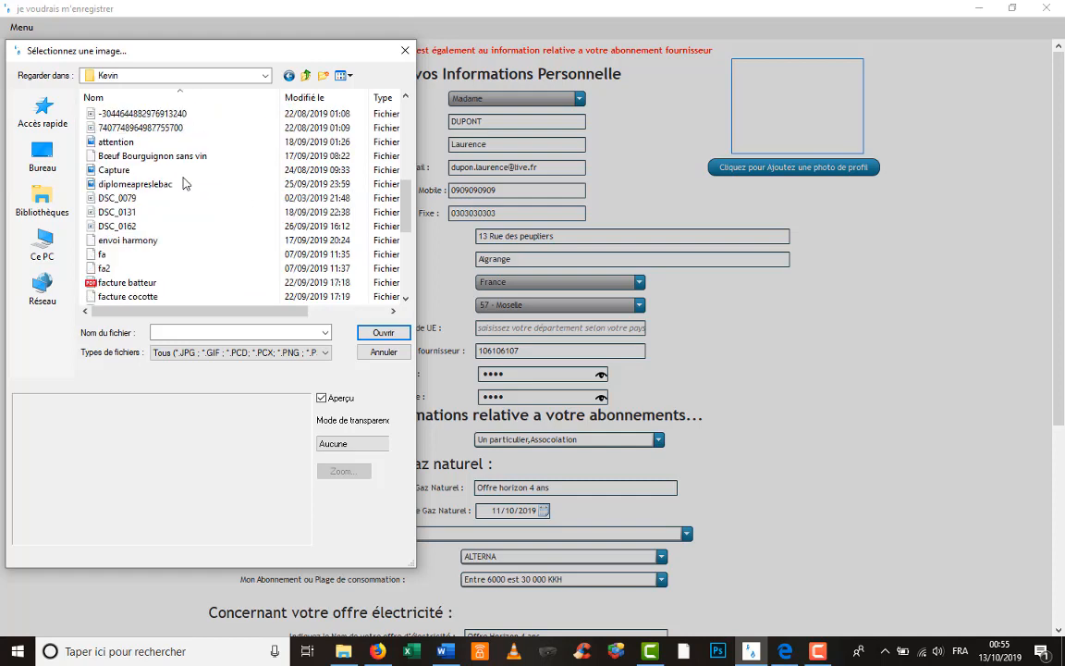
click(345, 76)
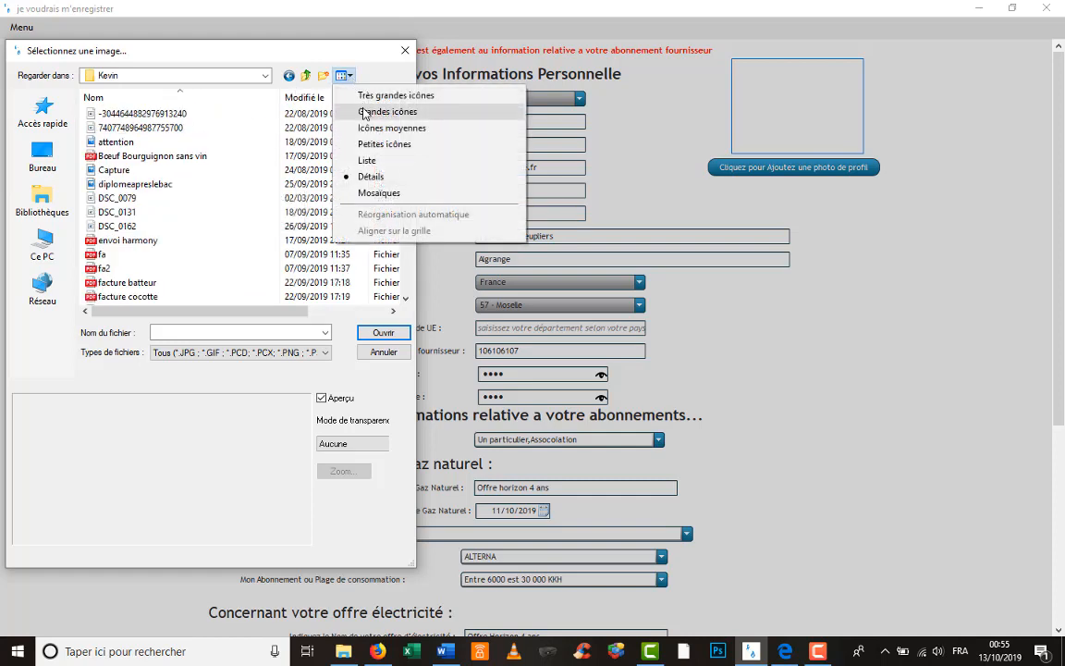
click(364, 112)
scroll(241, 151, down, 3)
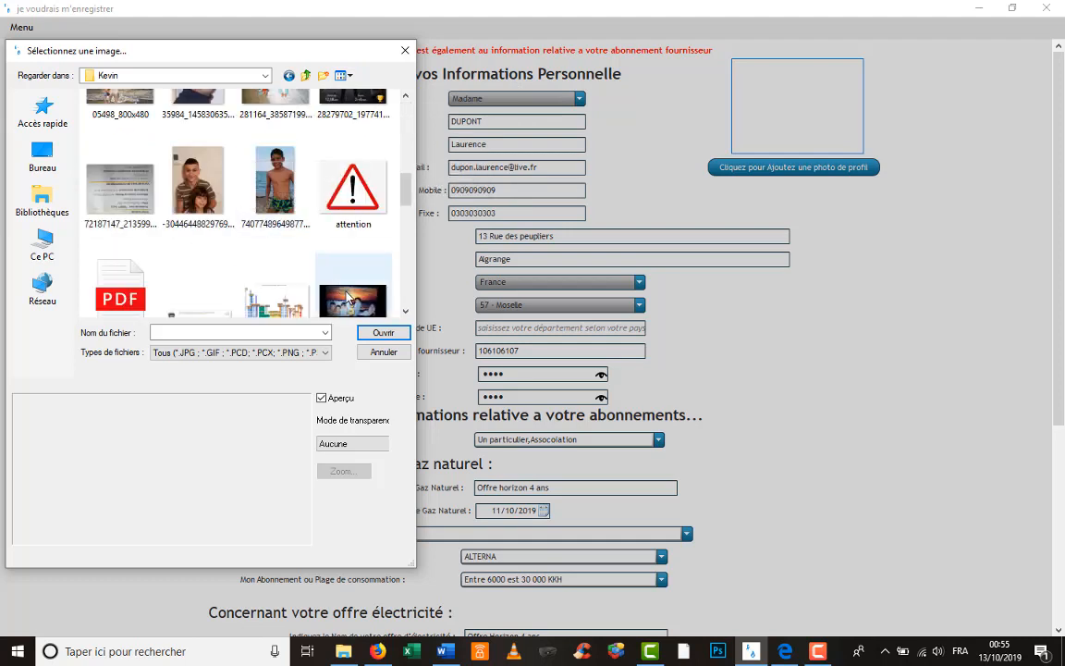
double_click(269, 196)
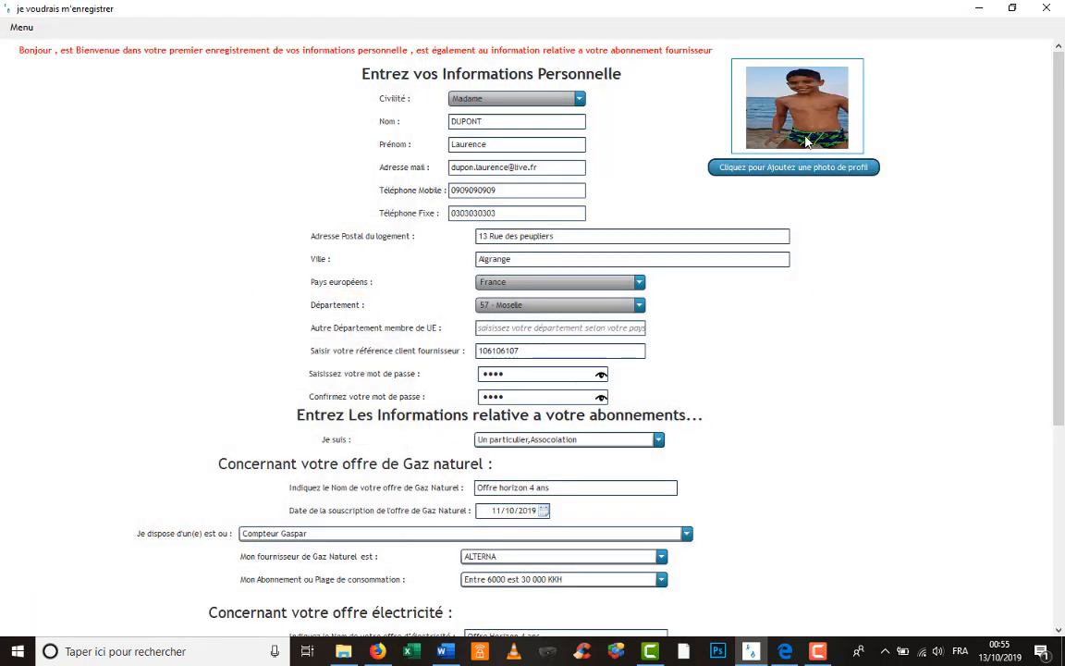
- Submit the form with 'Cliquez pour vous enregistrez' to open Page D'accueil Consommation
scroll(870, 331, down, 1)
scroll(869, 332, down, 3)
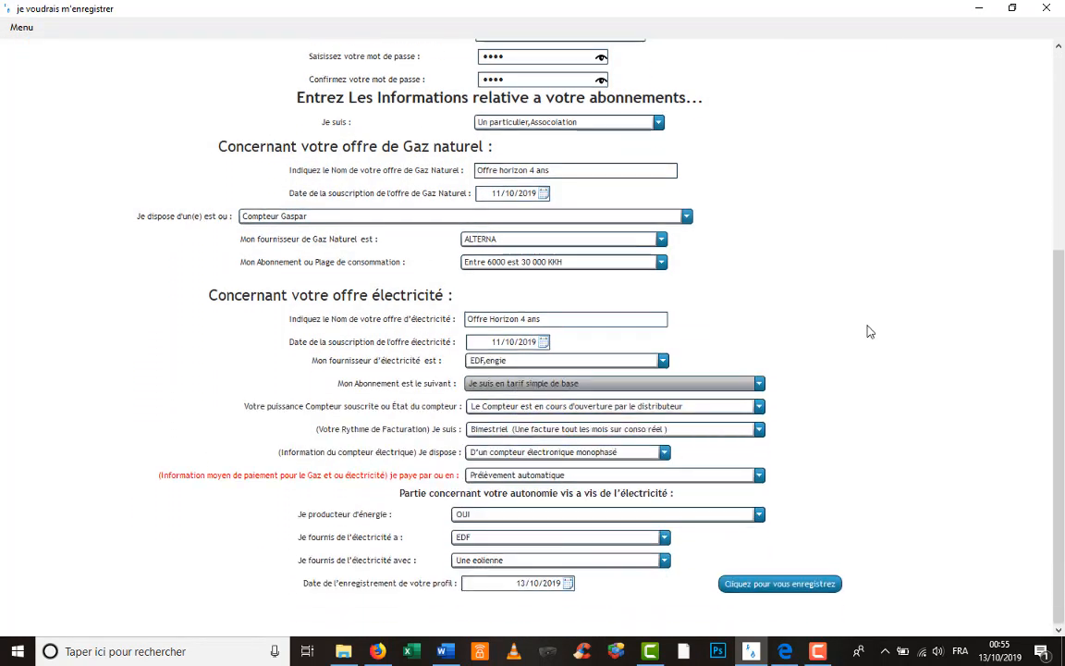
click(795, 586)
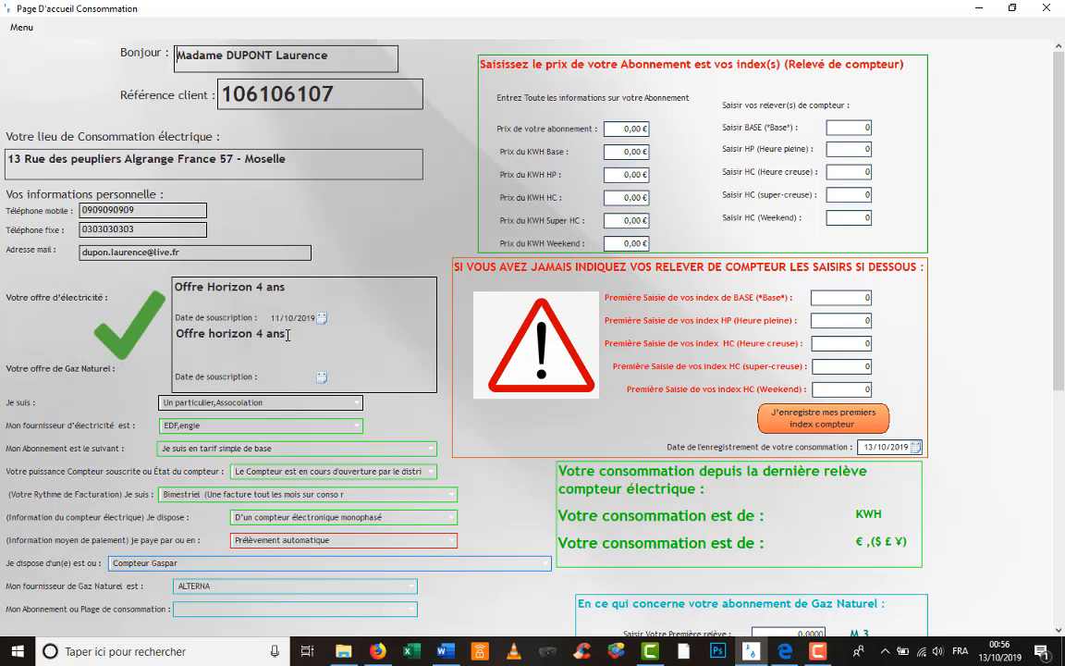
- Edit the gas offer from 'Offre horizon 4 ans' to 'Offre Gaz horizon 3 ans'
drag(176, 333, 274, 335)
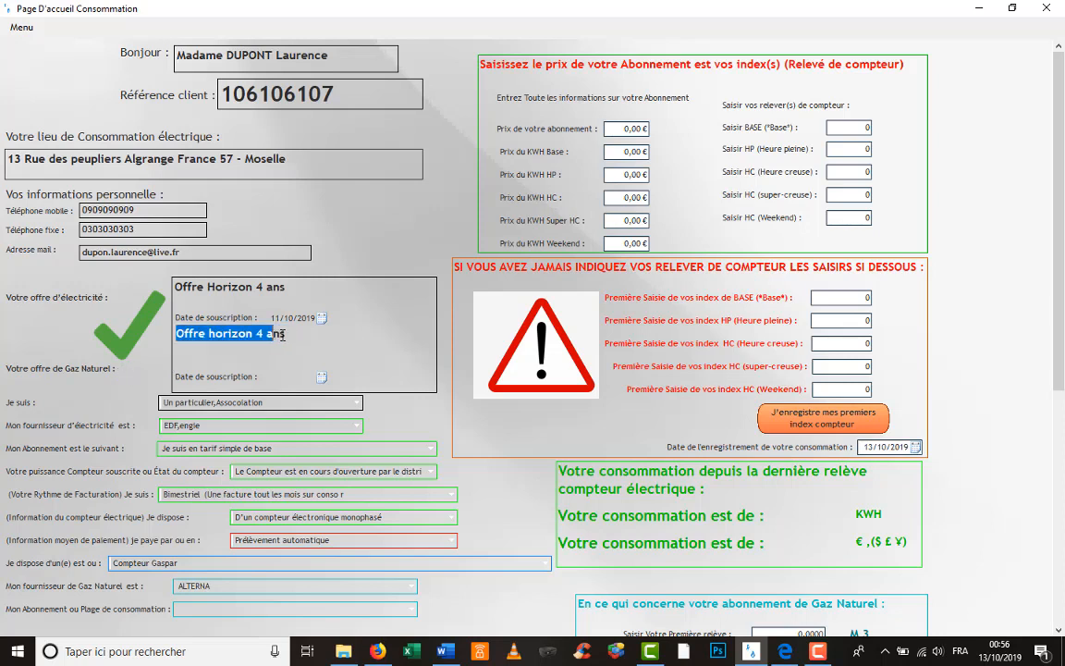
click(287, 336)
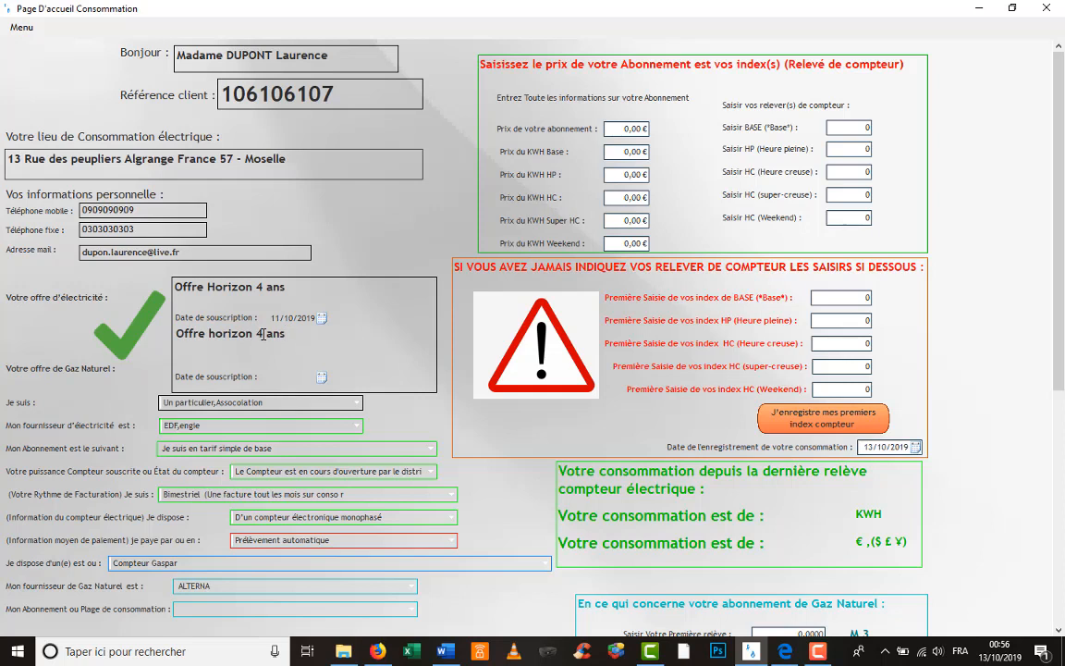
key(BackSpace)
text(3)
text(Gaz)
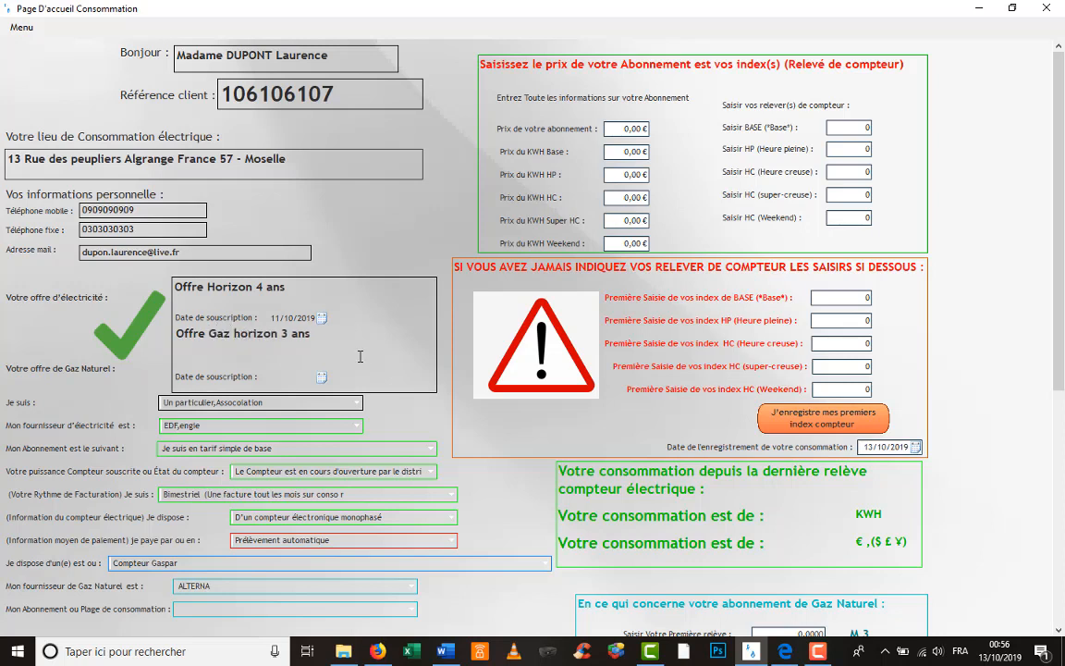
- Save via 'Mettre a jours mes informations personnelle' and confirm the message with OK
scroll(444, 467, down, 3)
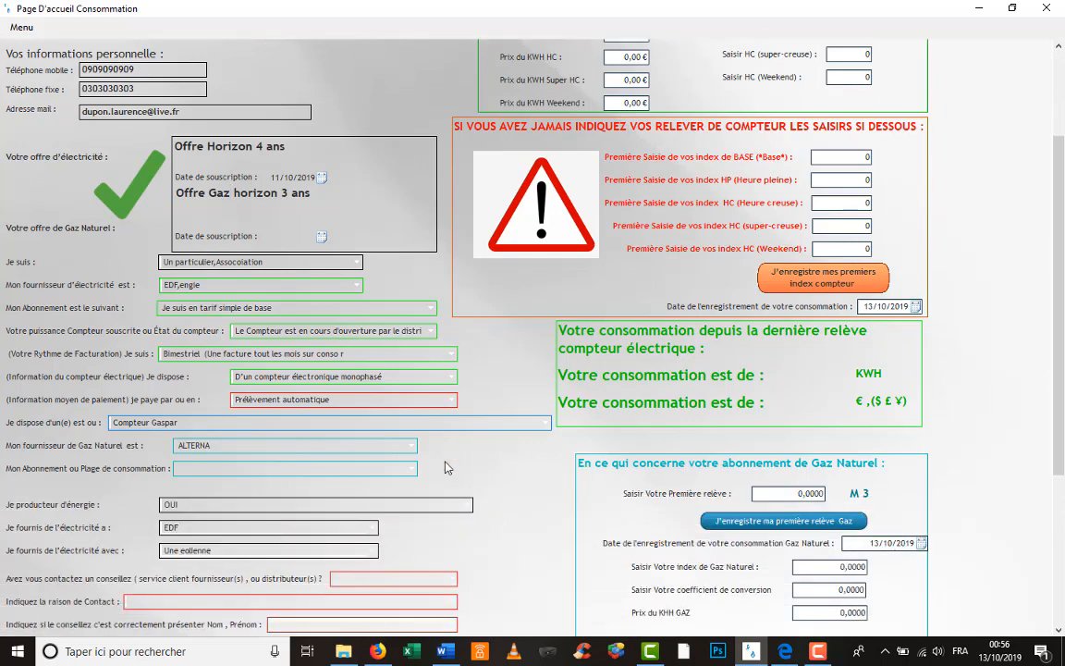
scroll(445, 467, down, 5)
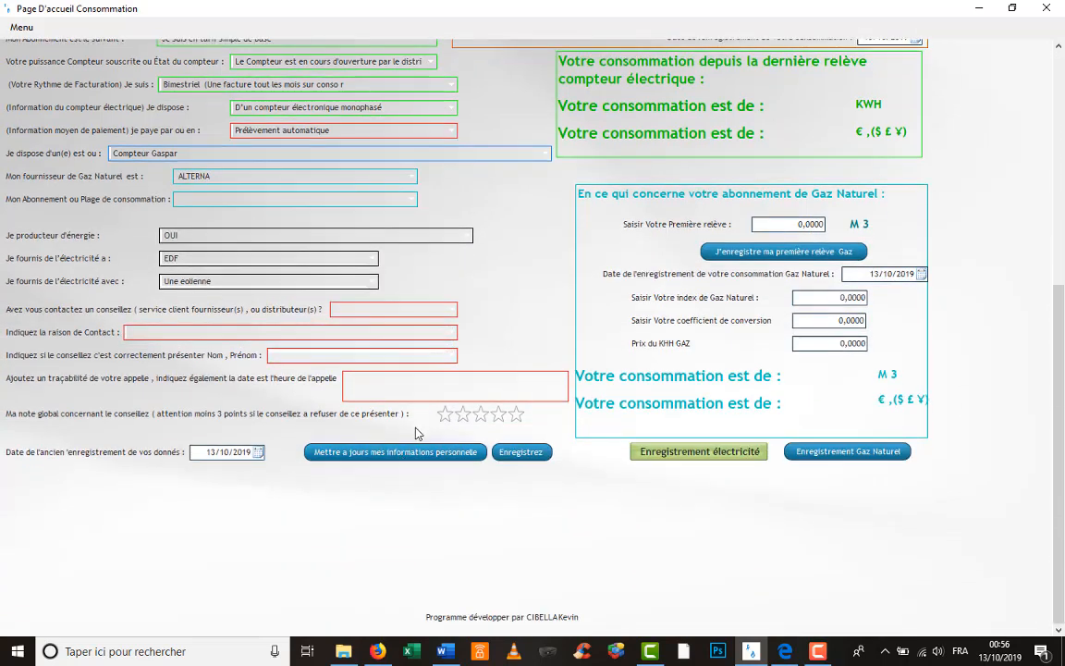
click(409, 455)
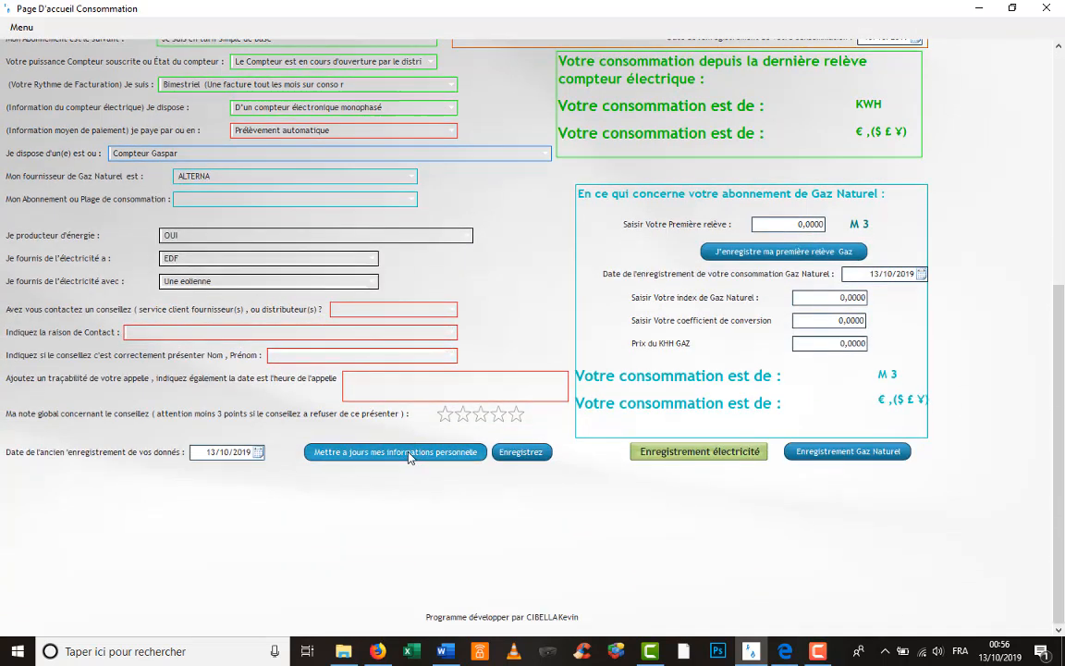
click(600, 375)
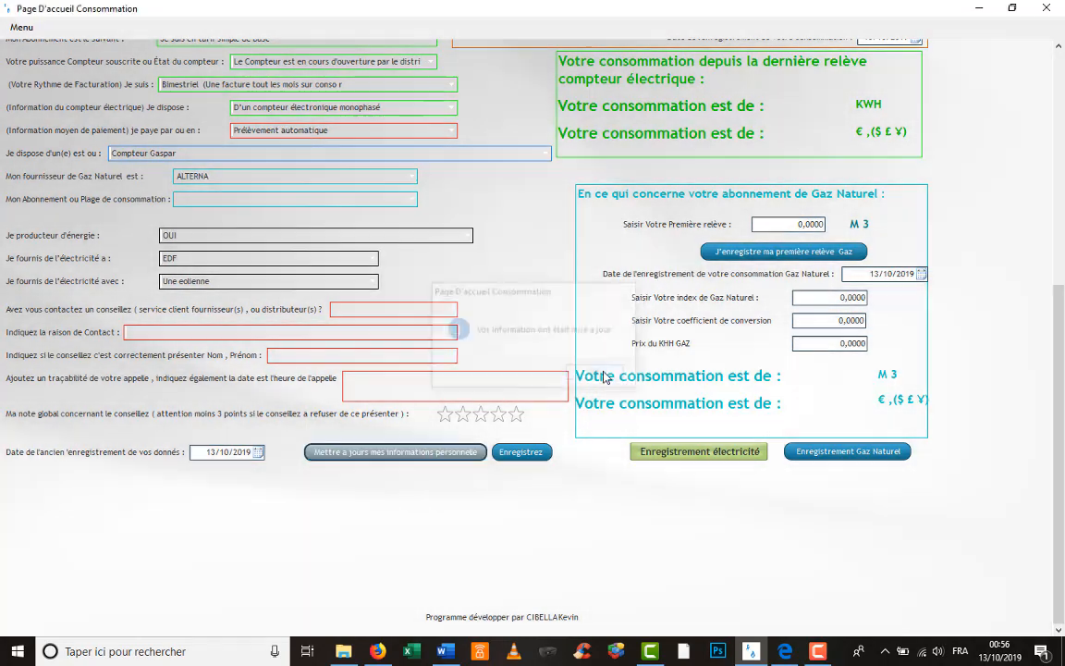
scroll(401, 270, up, 2)
scroll(400, 267, up, 3)
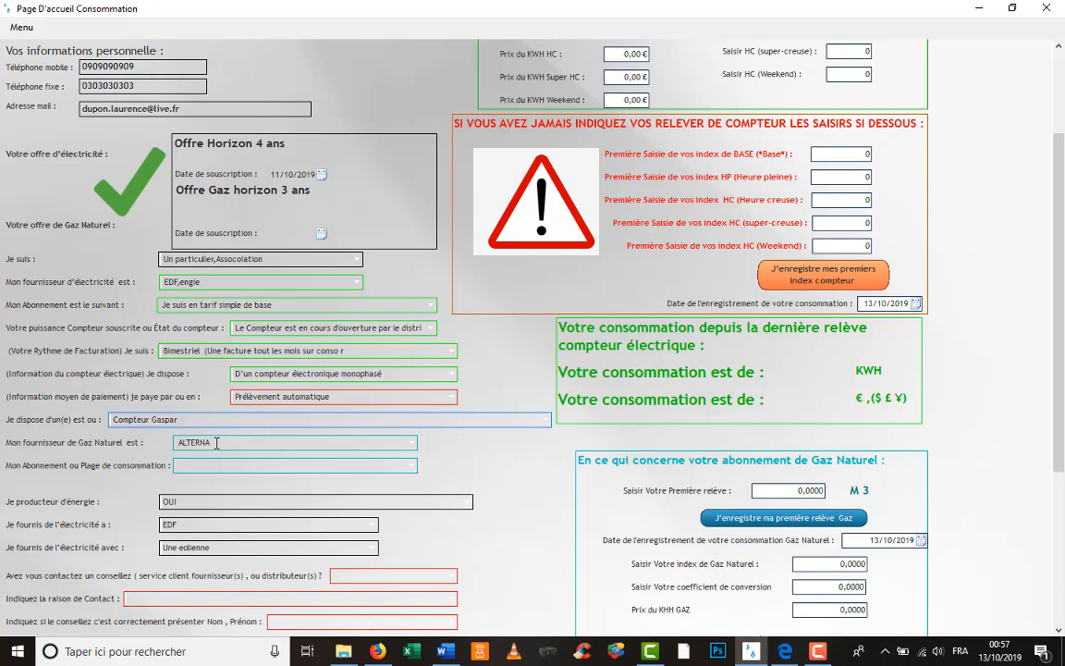
- Choose gas range 'Entre 6000 est 30 000 KKH' and save the personal information update
scroll(217, 443, down, 3)
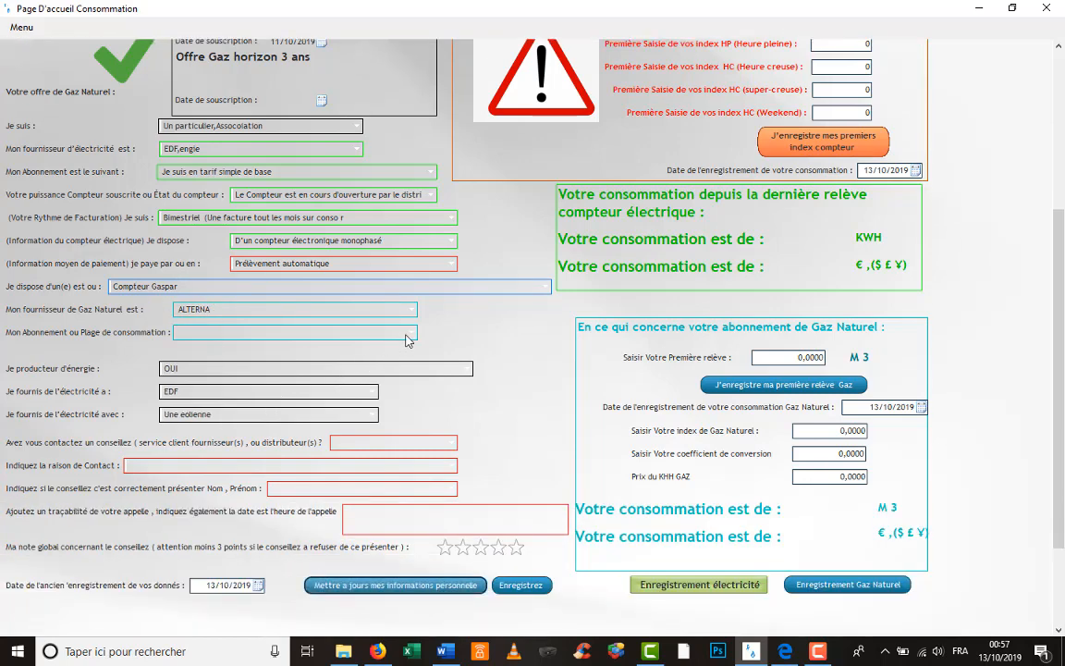
click(410, 333)
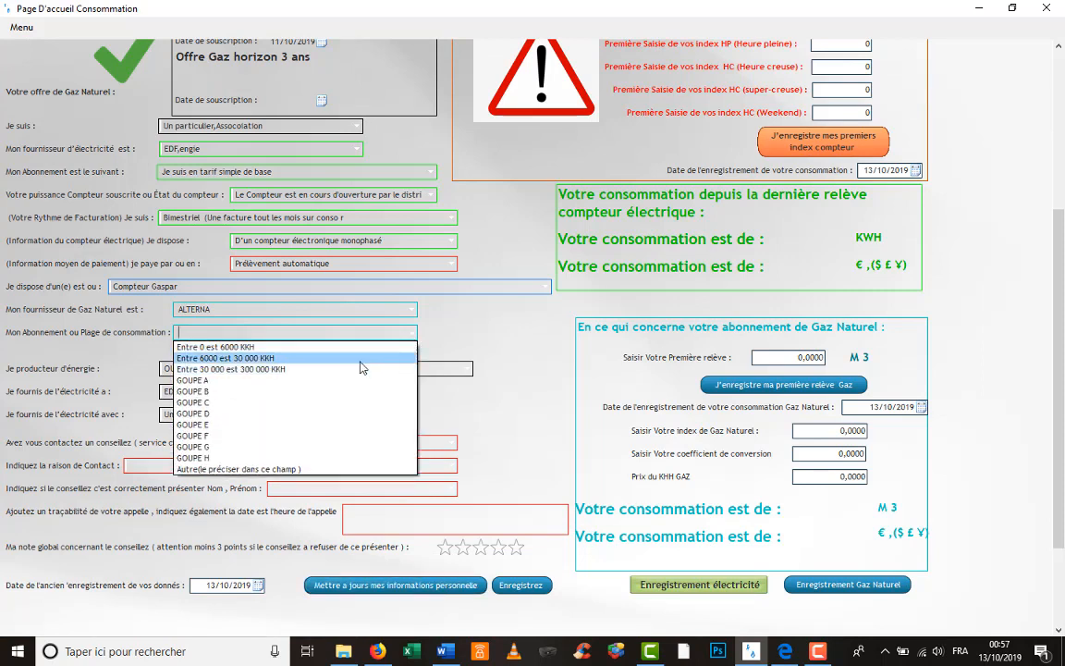
click(362, 357)
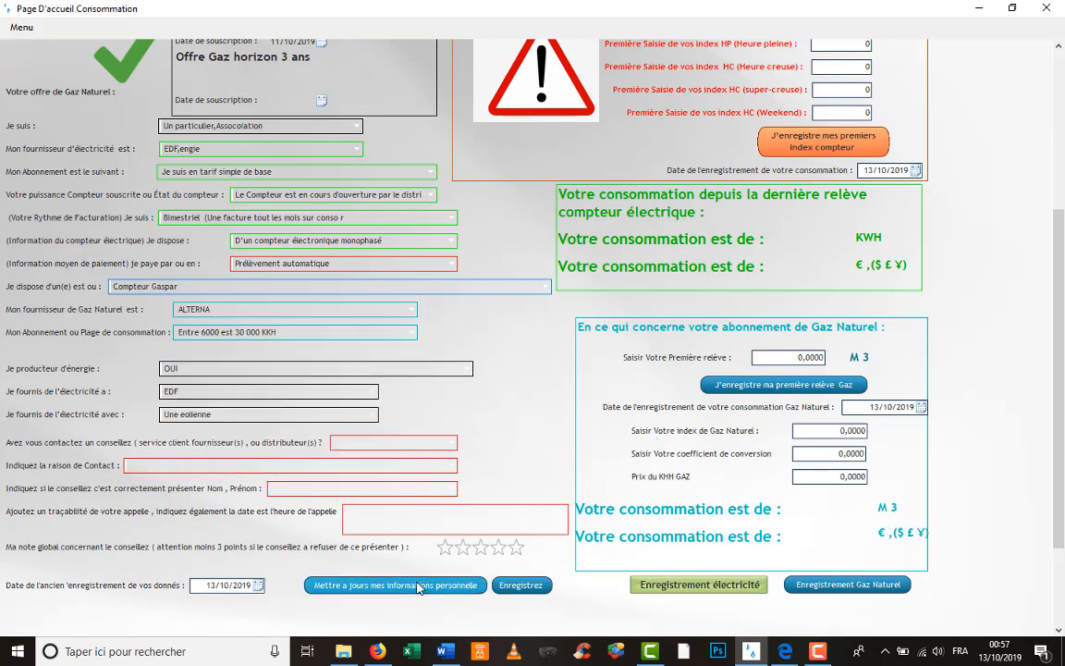
click(418, 586)
click(596, 374)
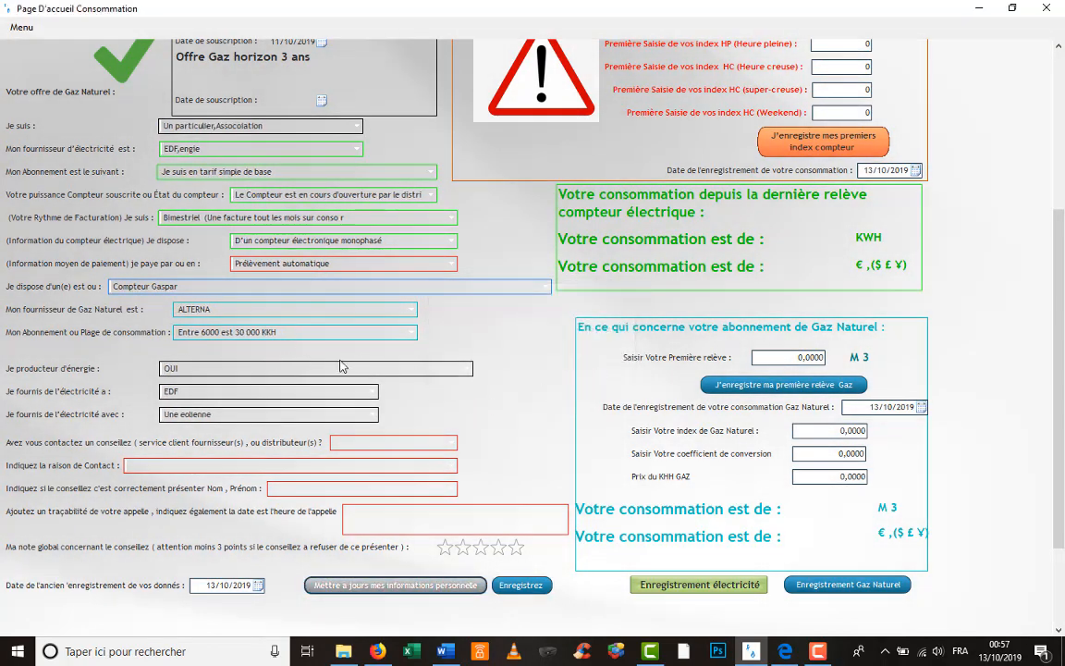
- Select the client reference number shown at the top of the page
scroll(502, 385, up, 1)
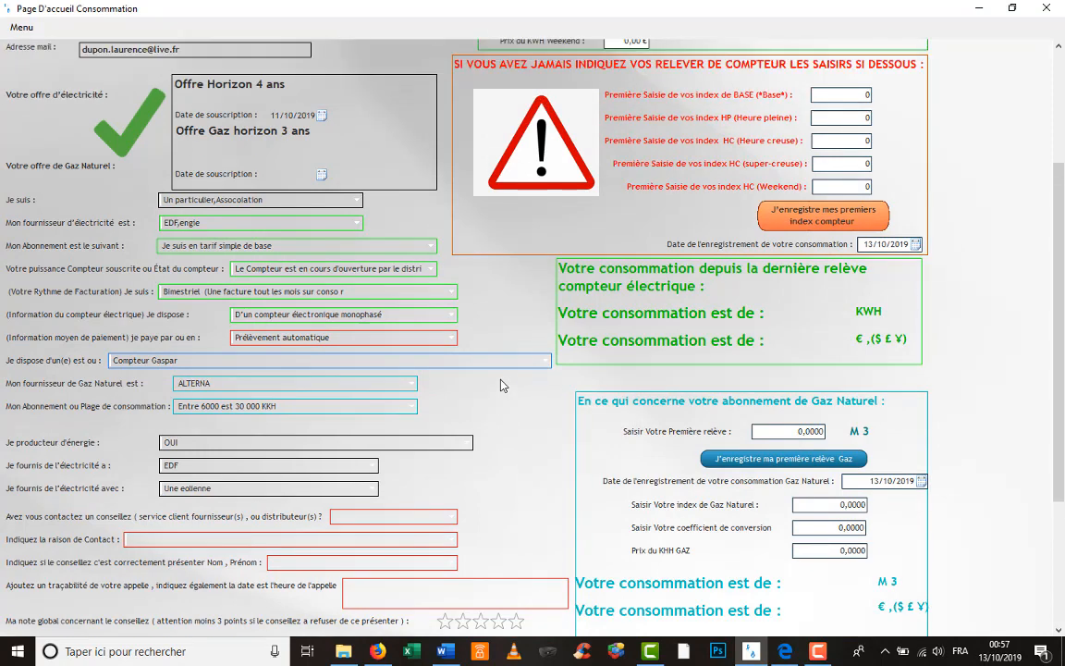
scroll(502, 385, up, 3)
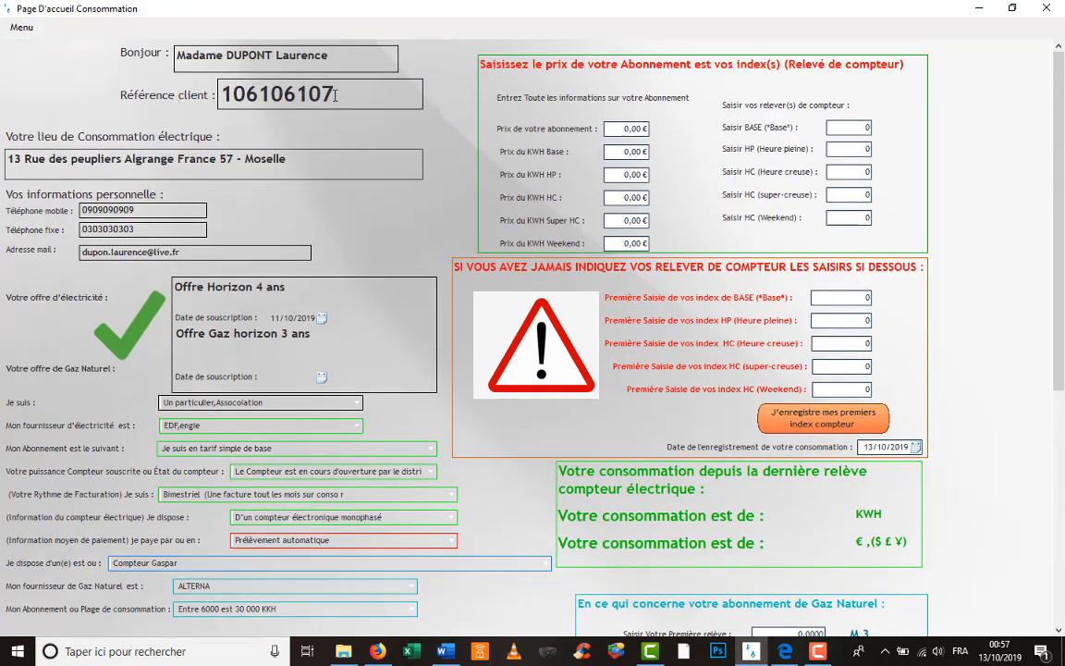
drag(336, 94, 219, 96)
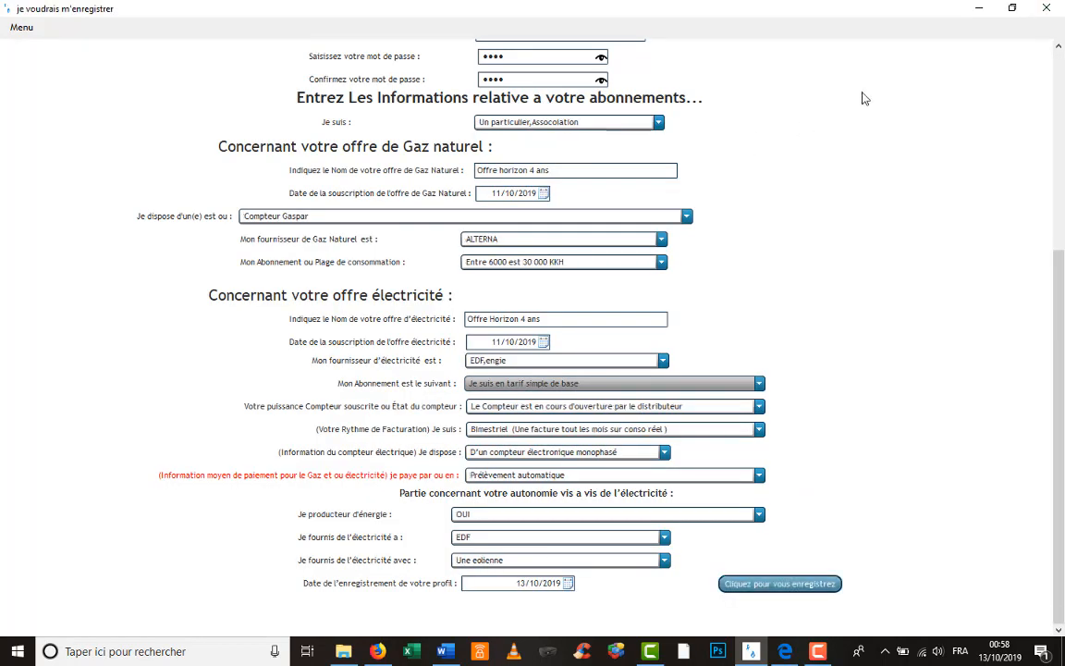
- Close the form, try logging in with a client reference and password, and dismiss the error
click(1048, 8)
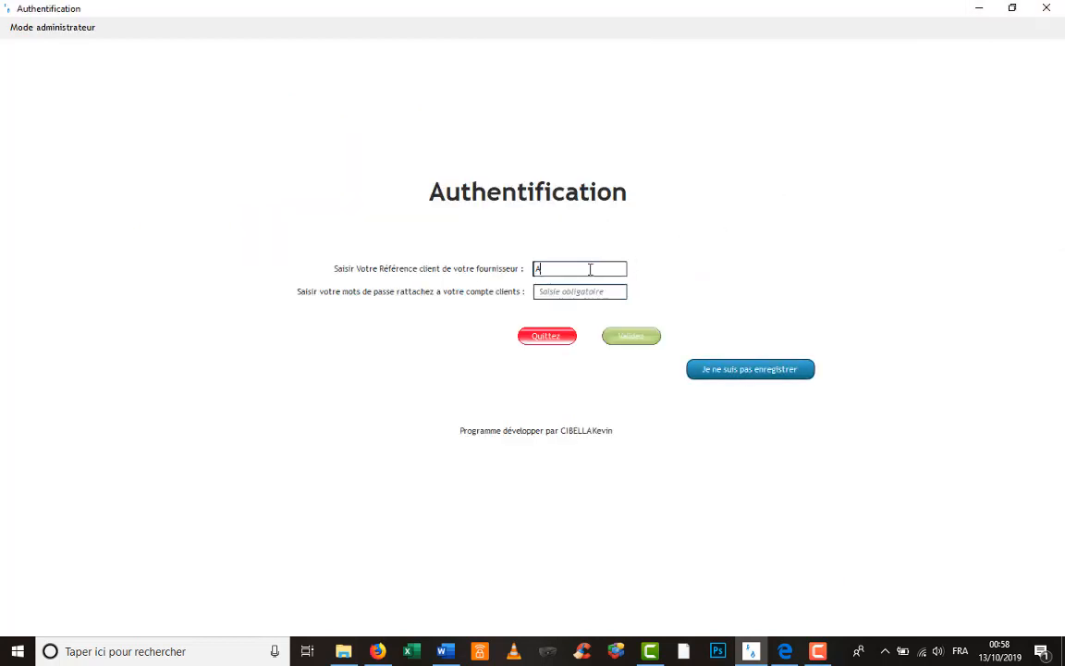
key(BackSpace)
text(132123456)
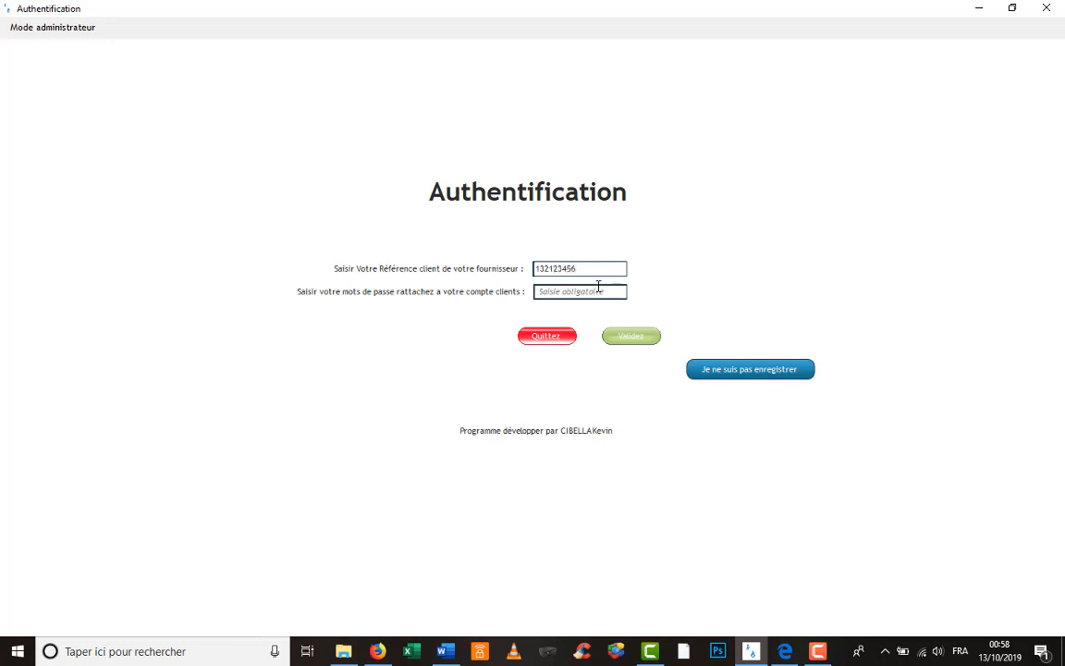
click(596, 291)
text(12345)
click(640, 337)
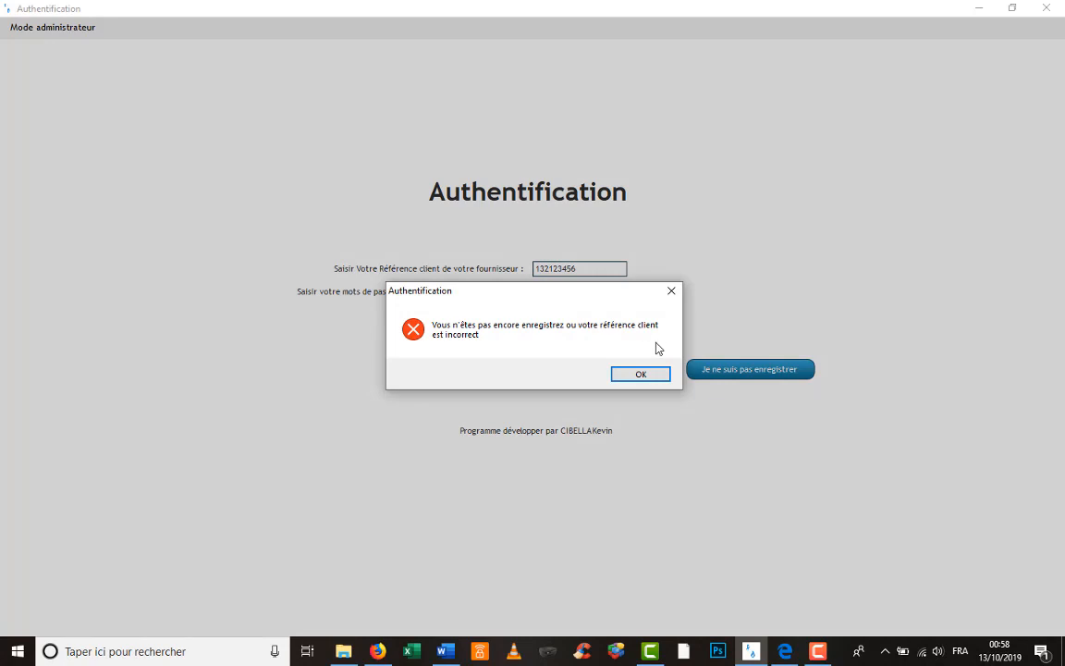
click(647, 373)
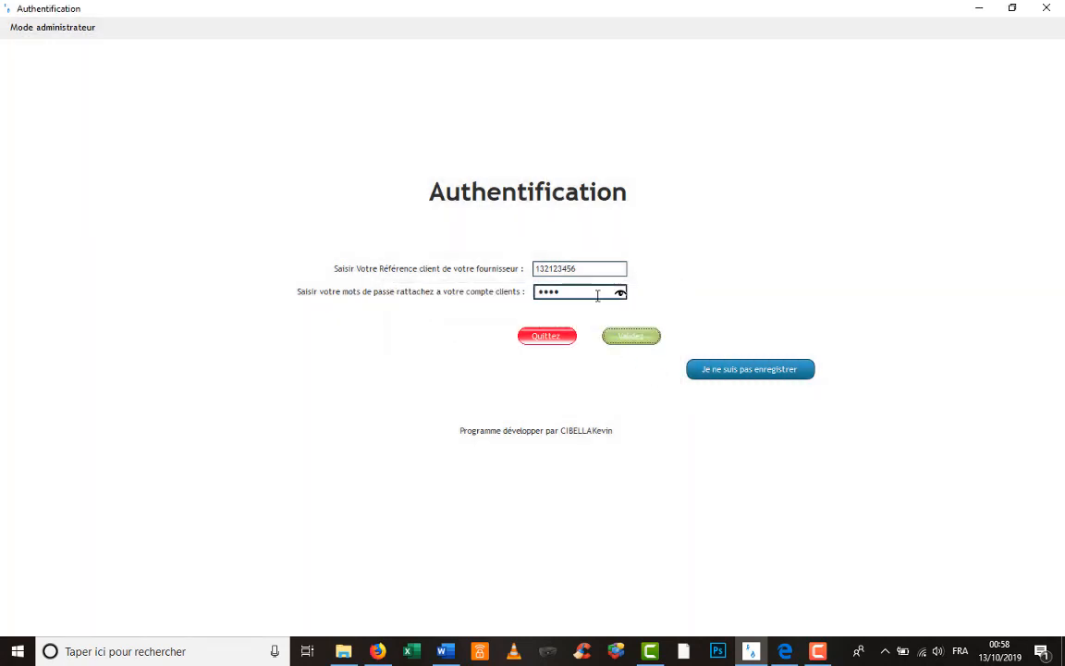
- Re-enter the password, replace it with the correct client reference, and log in successfully
click(579, 294)
key(BackSpace)
click(602, 270)
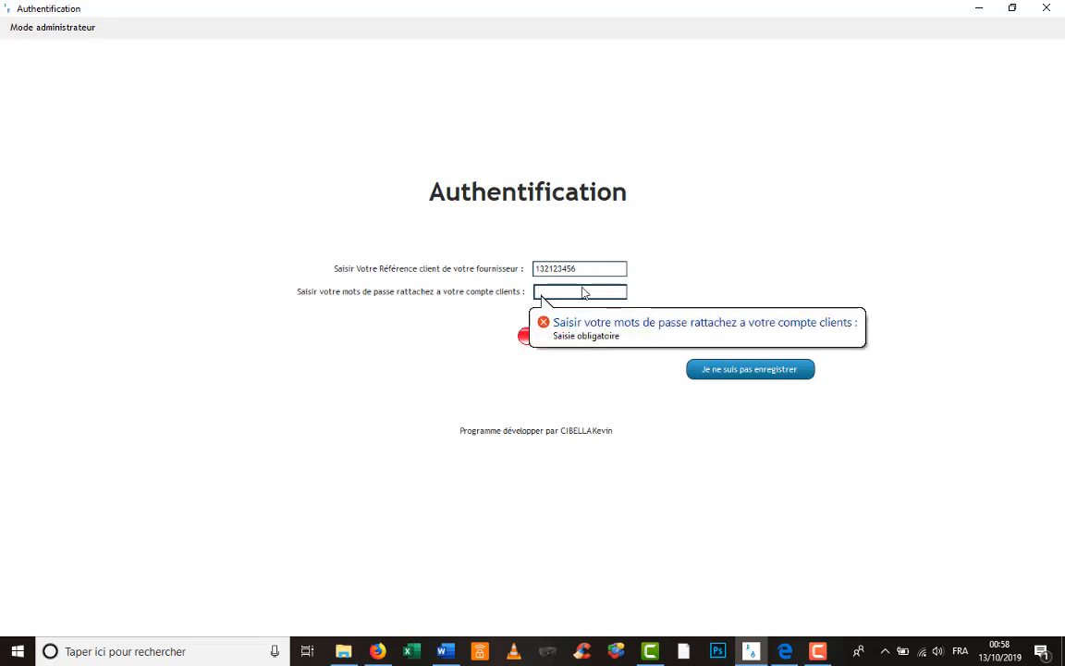
text(••••)
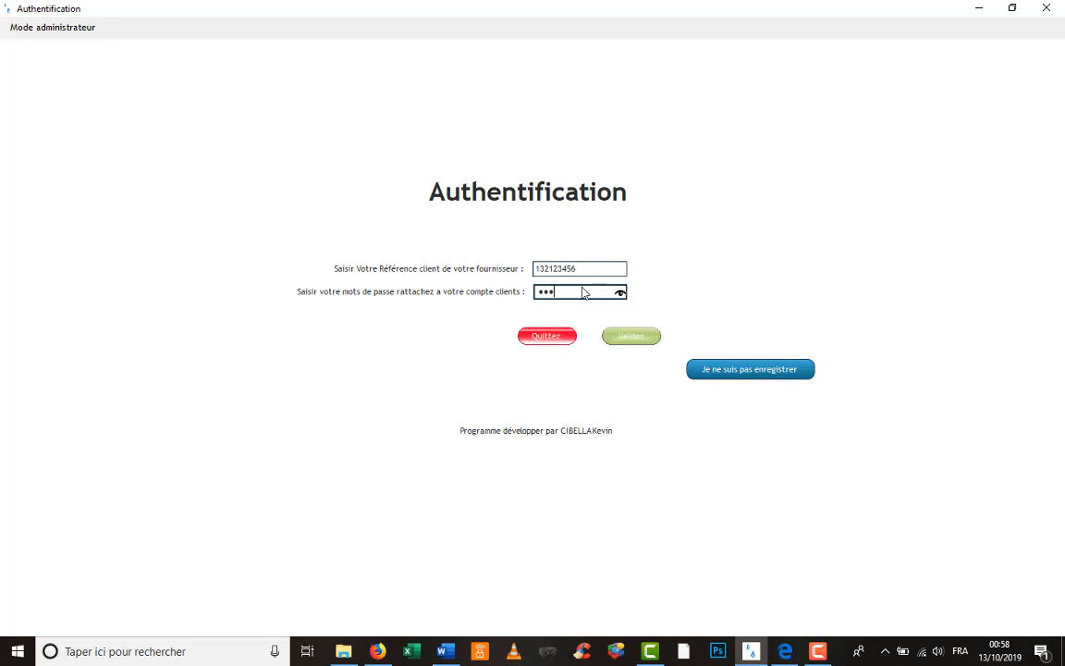
drag(595, 272, 532, 270)
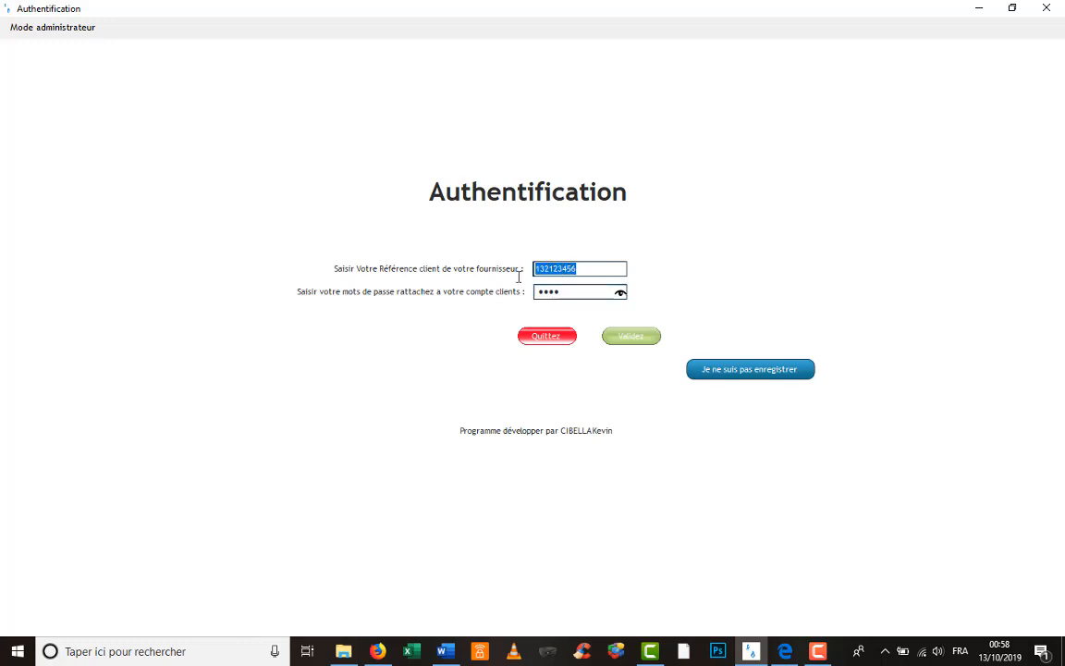
text(106106107)
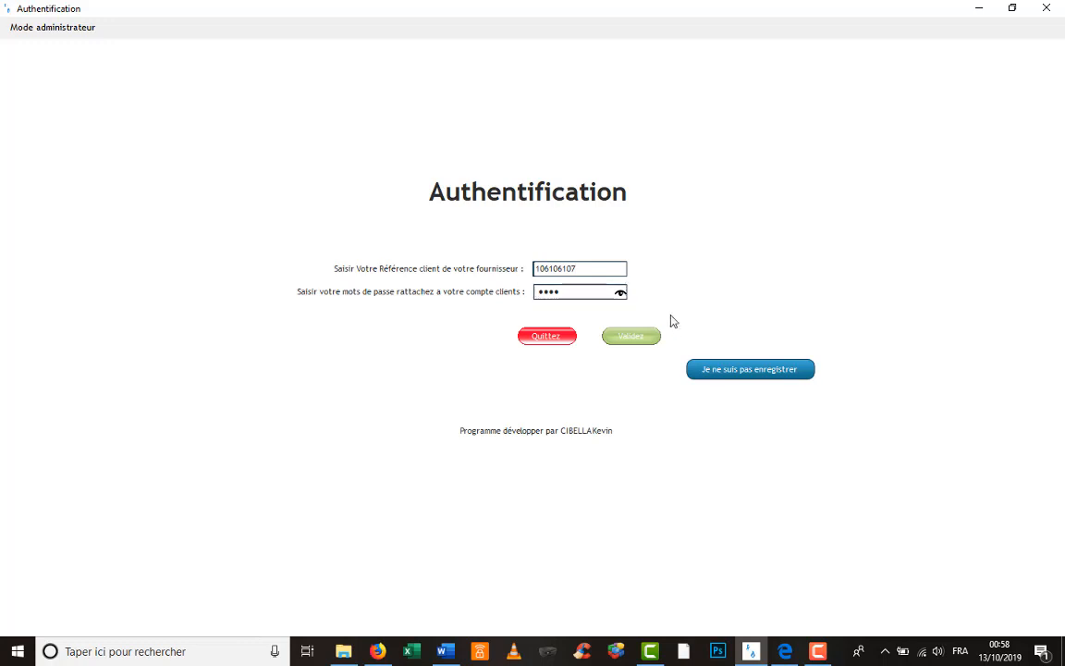
click(656, 336)
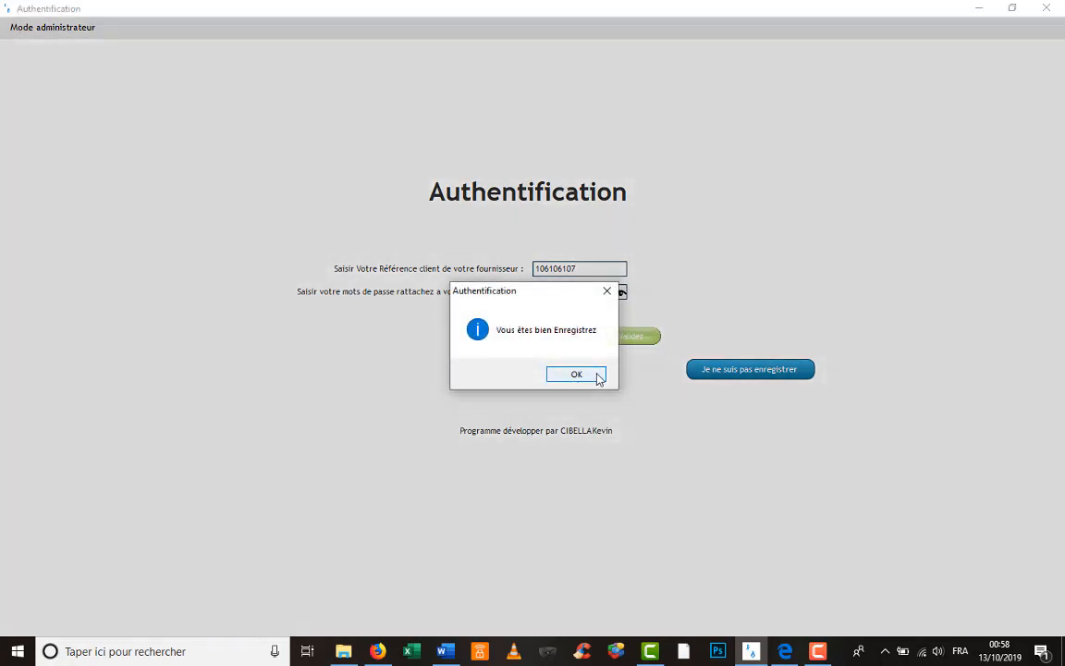
click(599, 375)
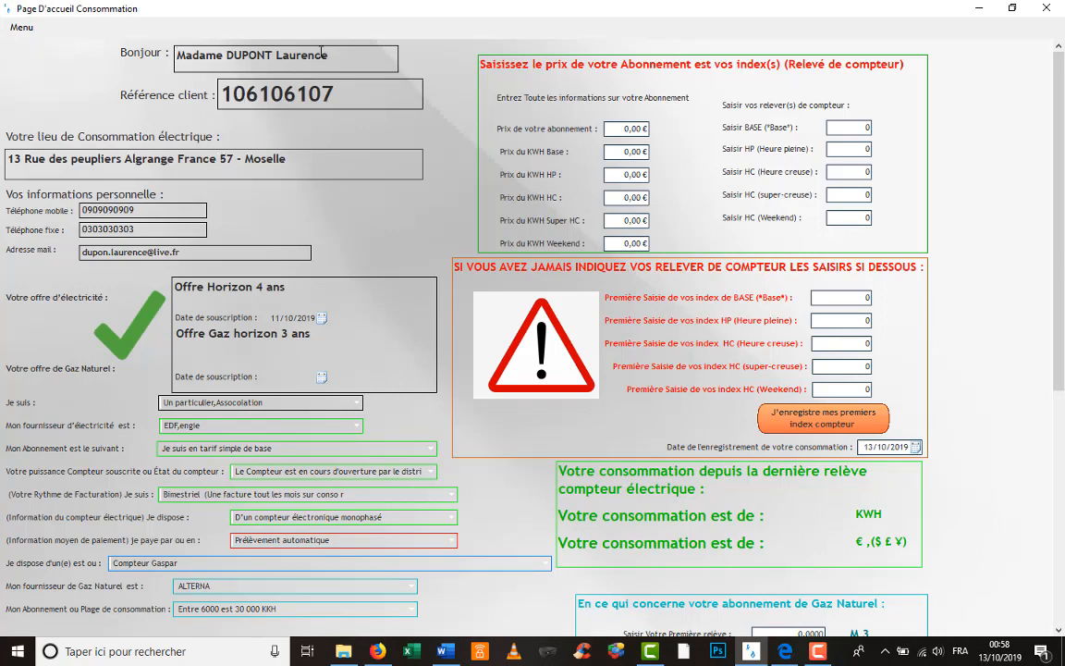
scroll(328, 205, down, 3)
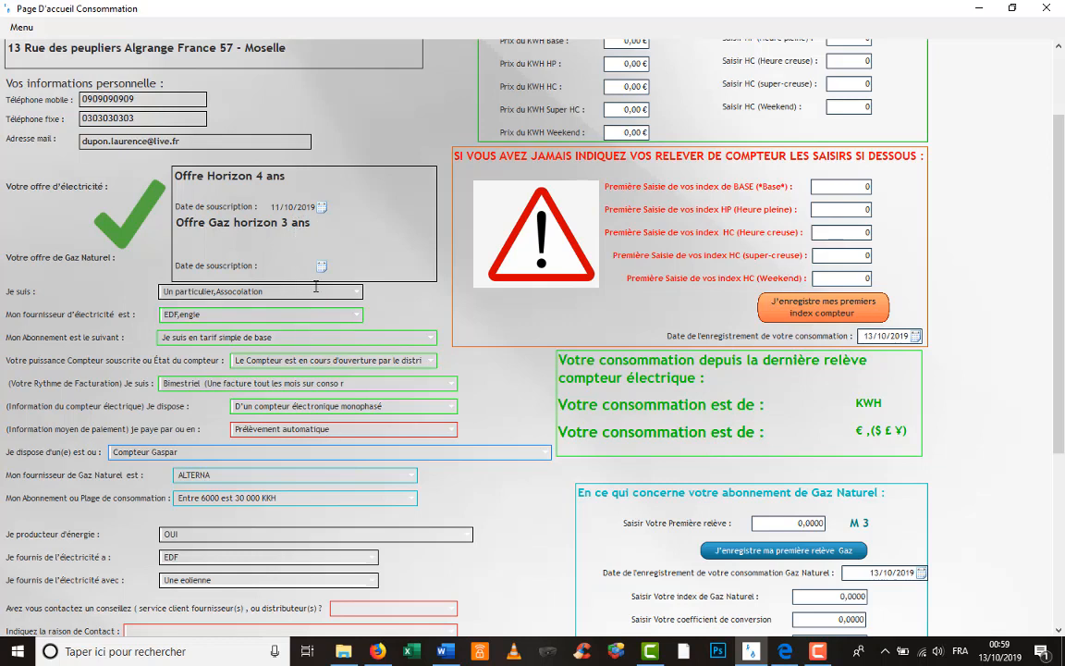
scroll(331, 452, down, 4)
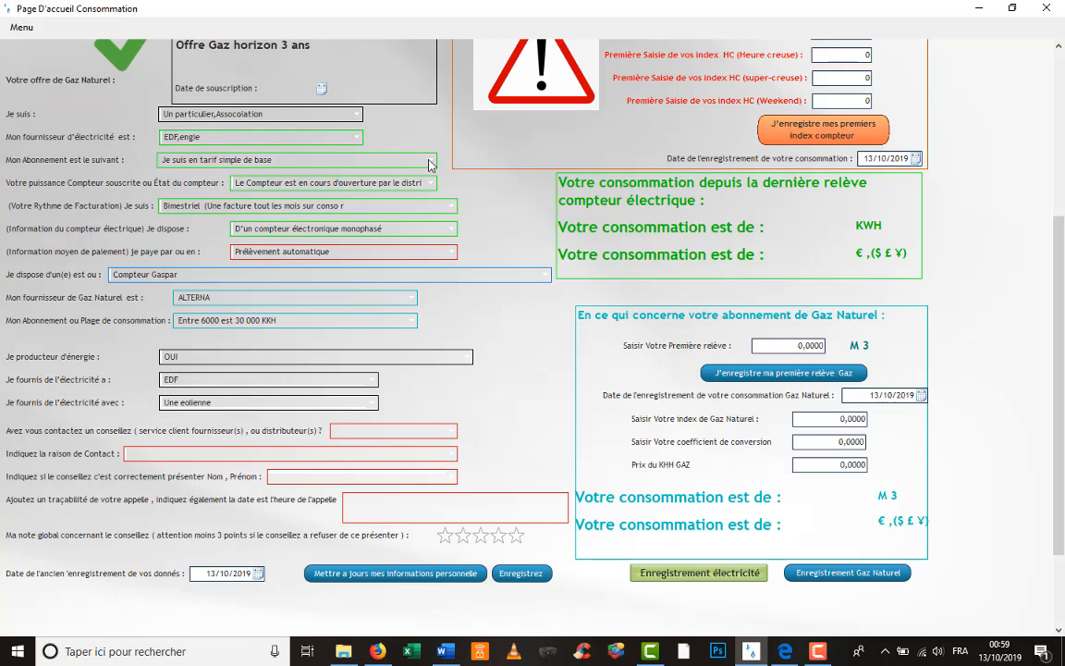
click(385, 157)
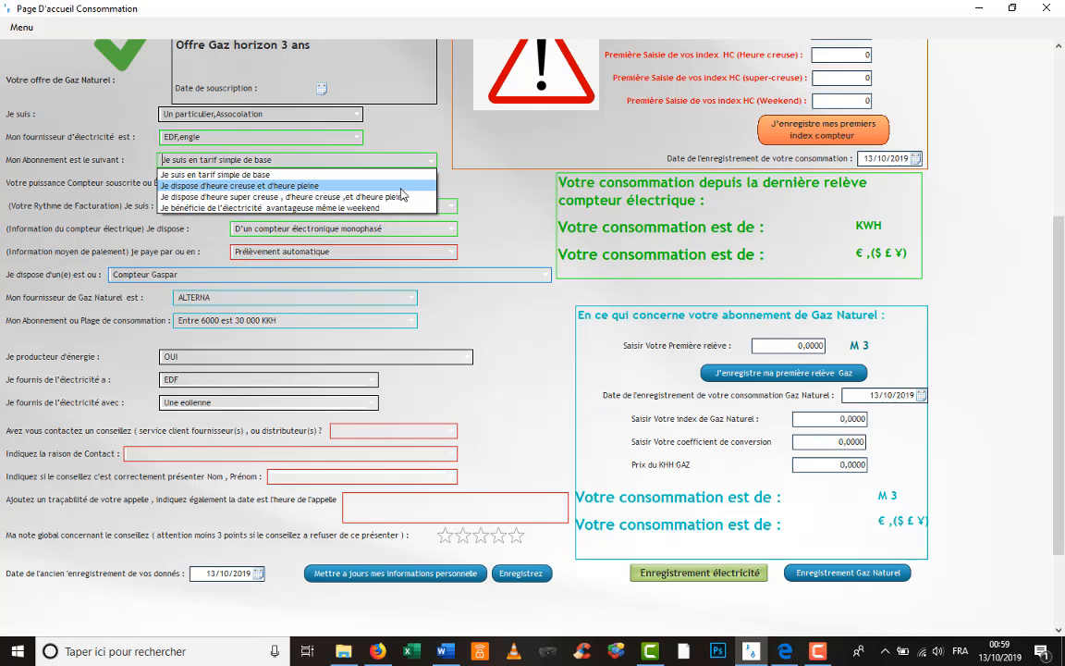
click(428, 167)
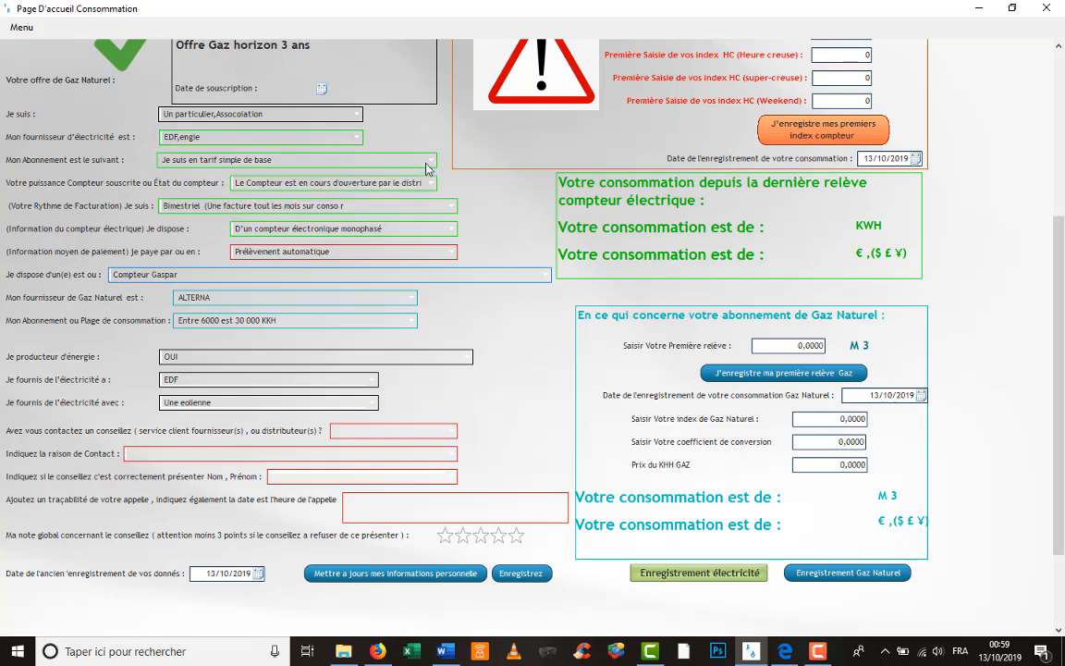
scroll(507, 196, up, 5)
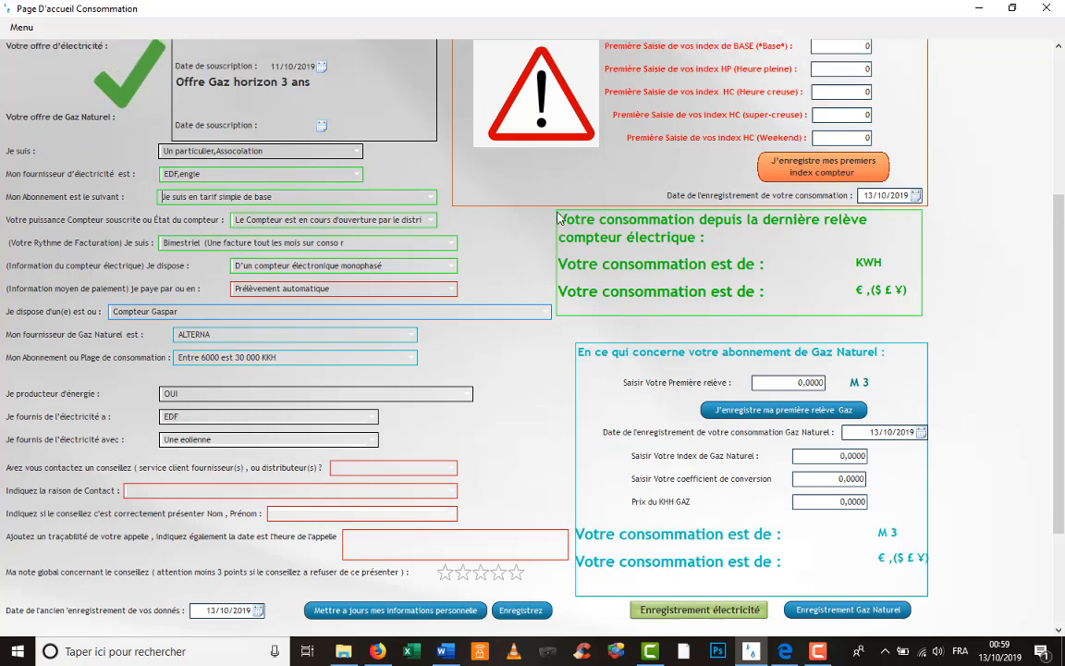
scroll(559, 217, up, 3)
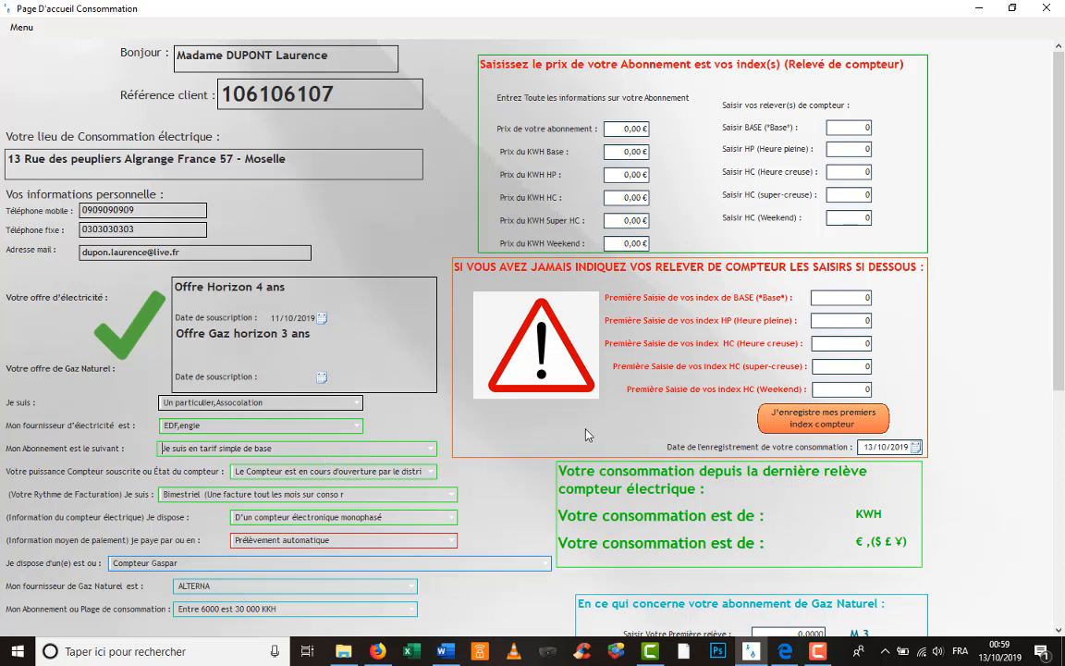
click(817, 651)
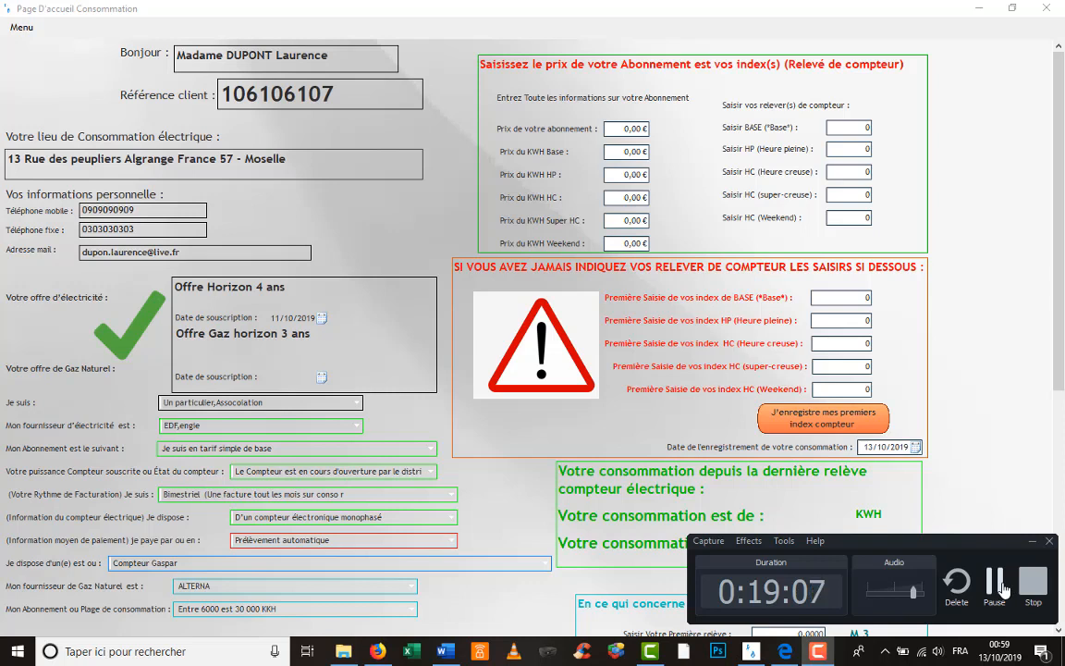
click(1032, 583)
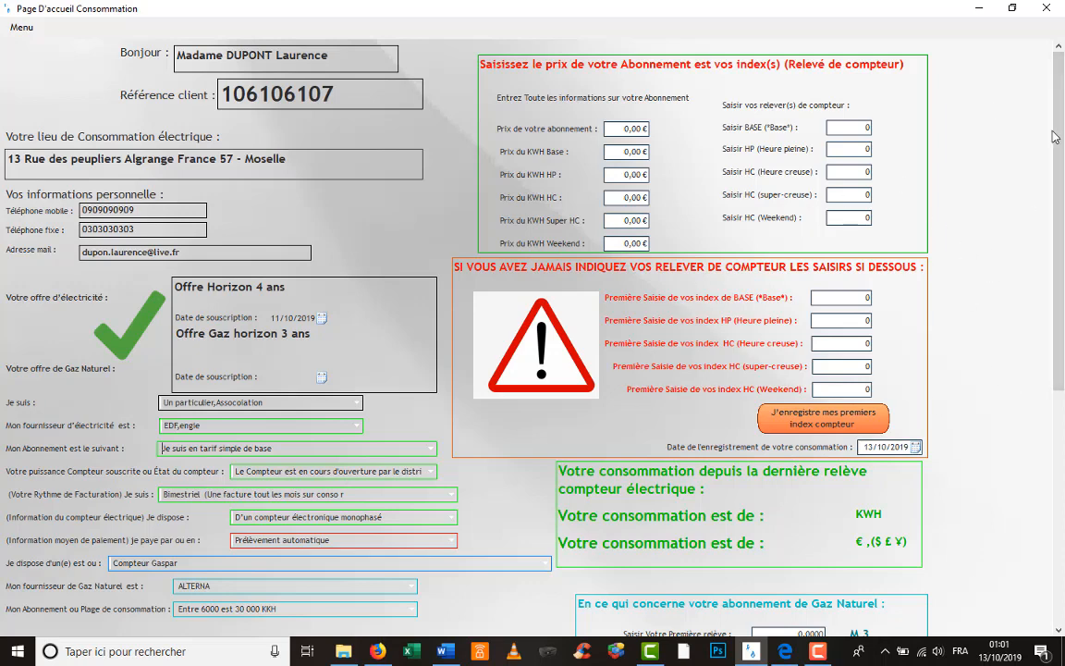
scroll(814, 280, down, 5)
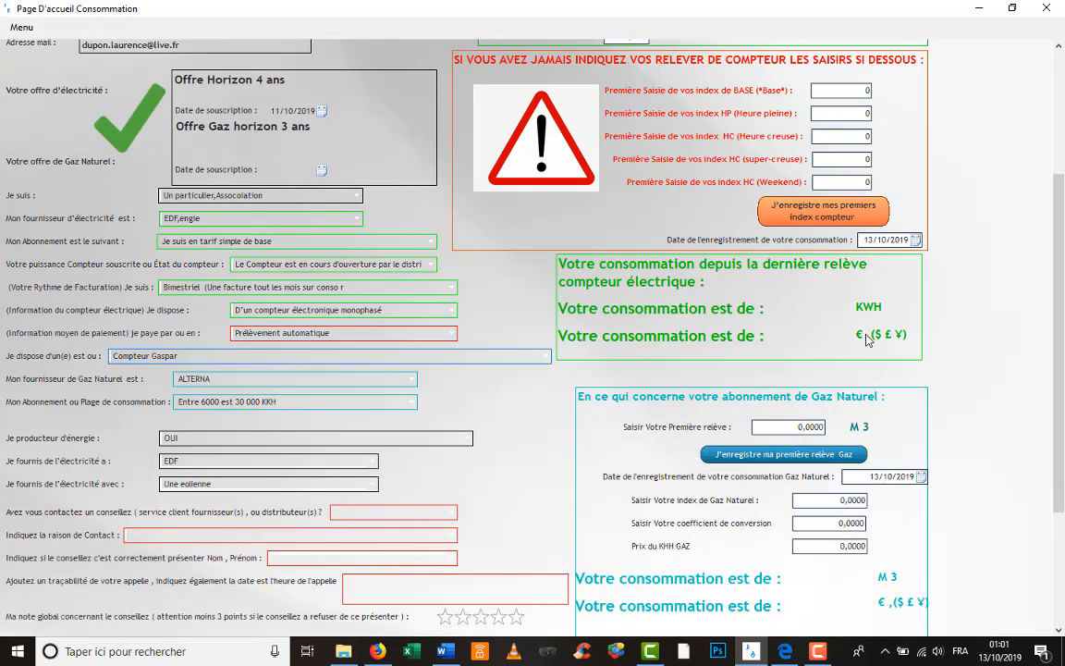
scroll(868, 339, down, 5)
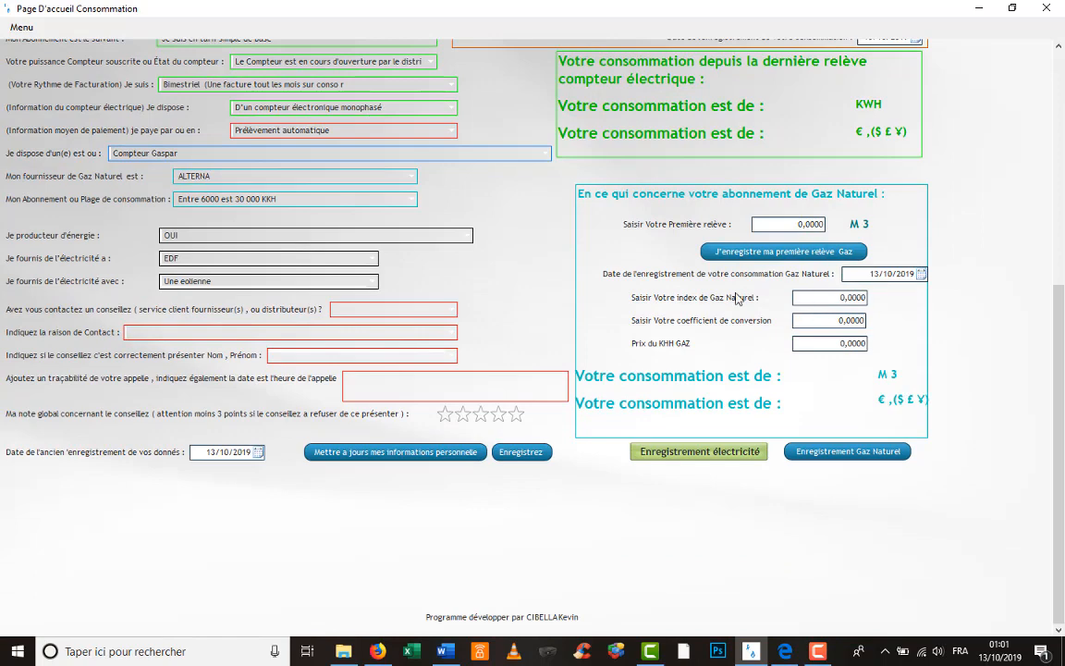
scroll(696, 277, up, 2)
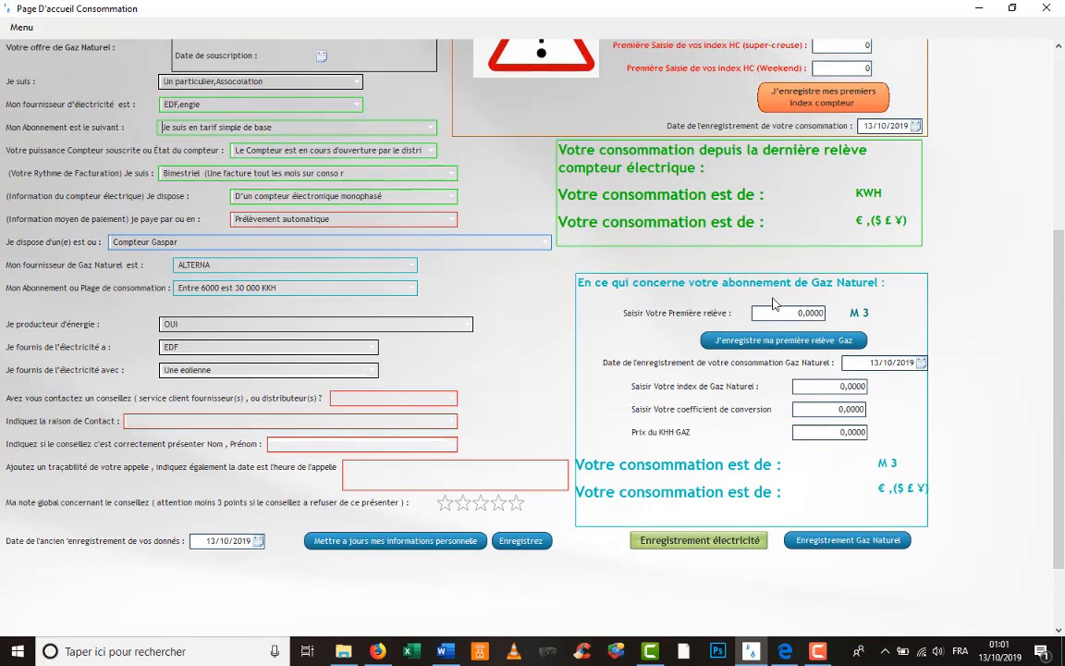
scroll(775, 305, up, 7)
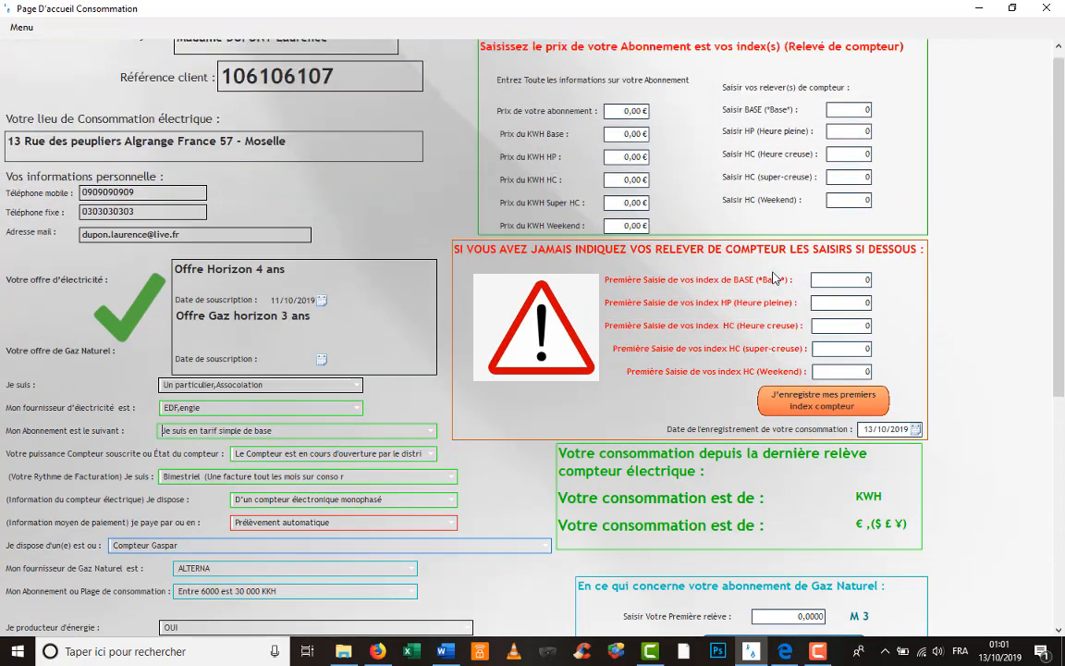
scroll(774, 277, up, 1)
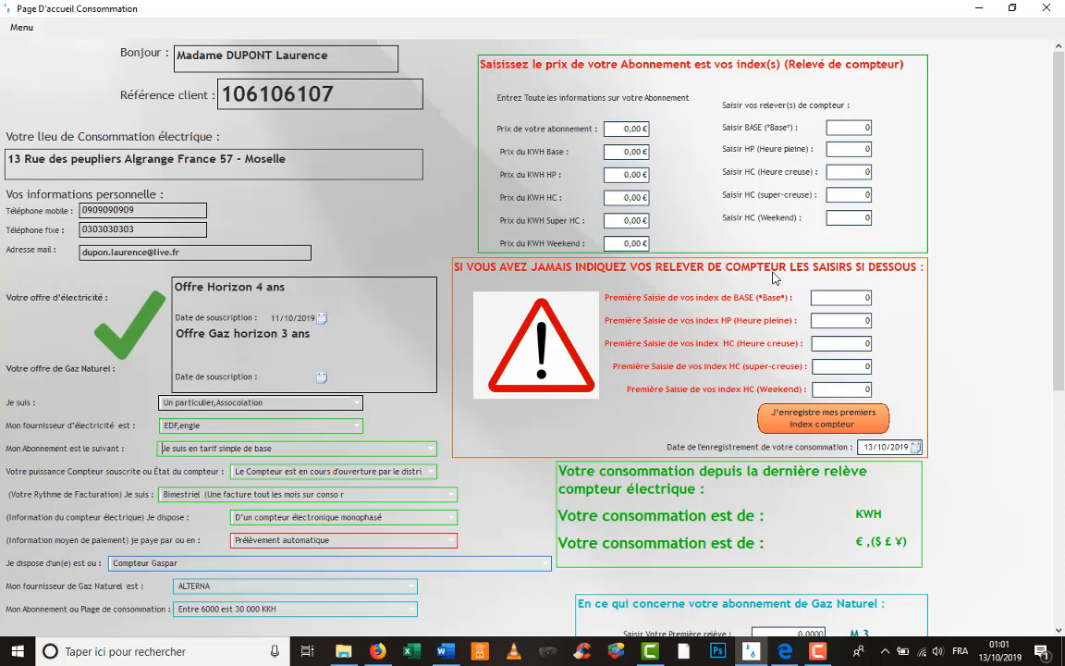
- Enter 3456 as the first BASE meter index, then switch over to Excel
click(858, 298)
text(3456)
drag(871, 297, 852, 301)
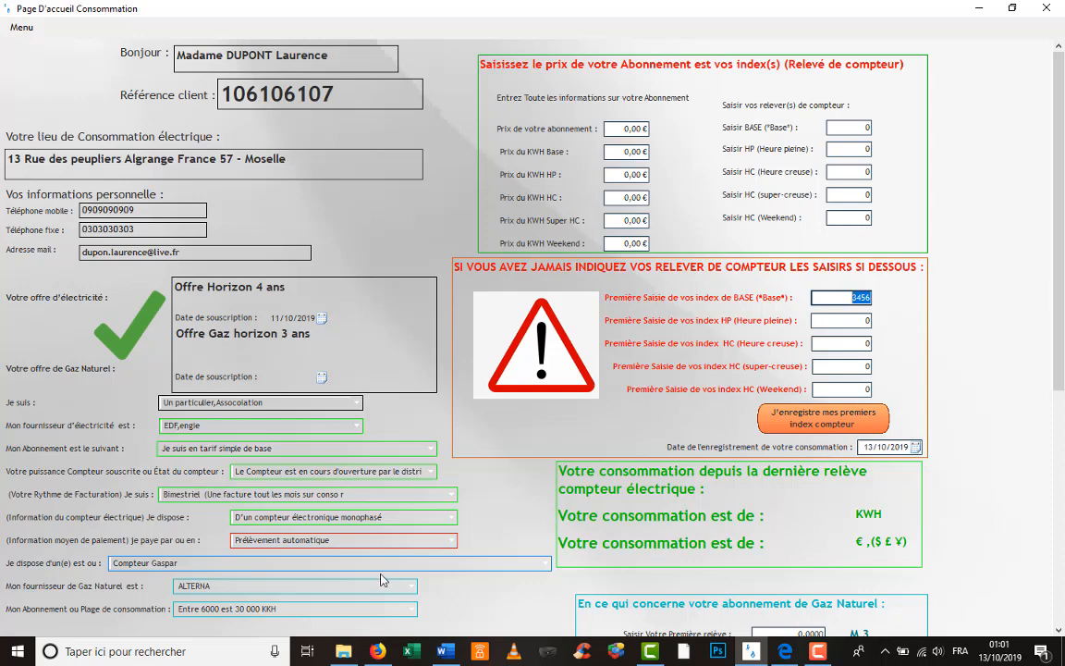
click(413, 653)
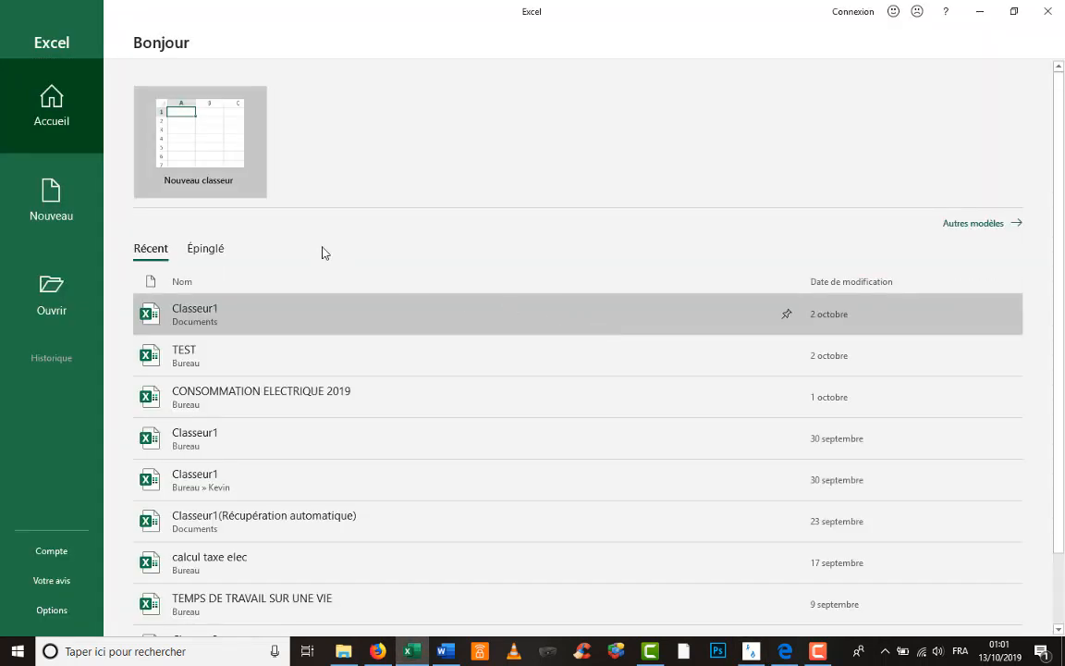
- Create a blank Excel workbook with 3456 in cell G7, then return to the consumption form
click(238, 168)
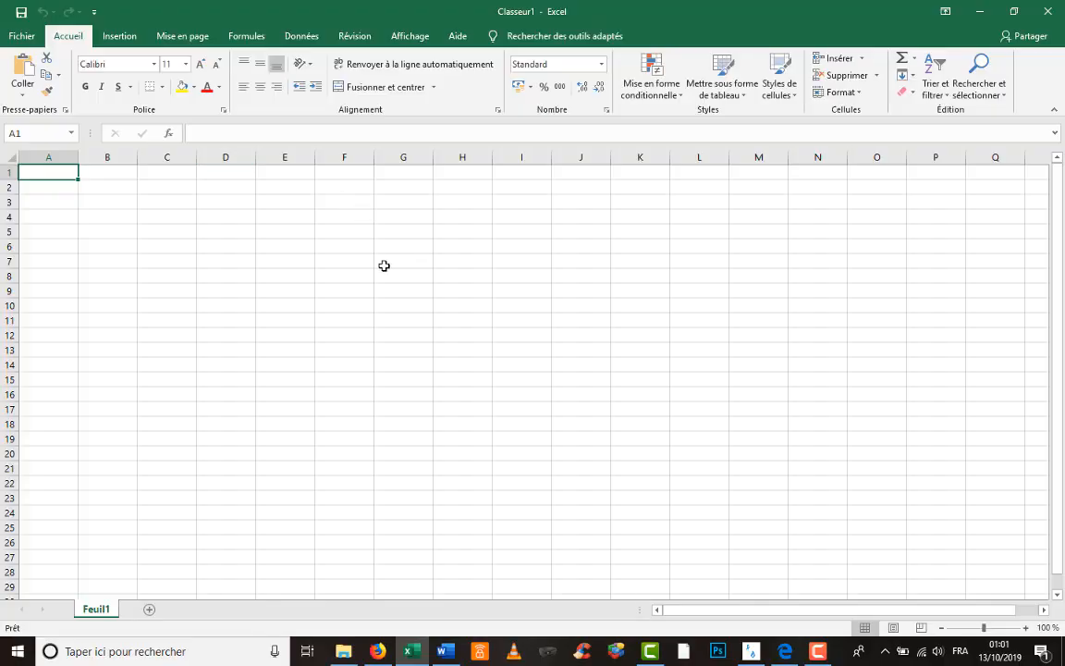
double_click(388, 262)
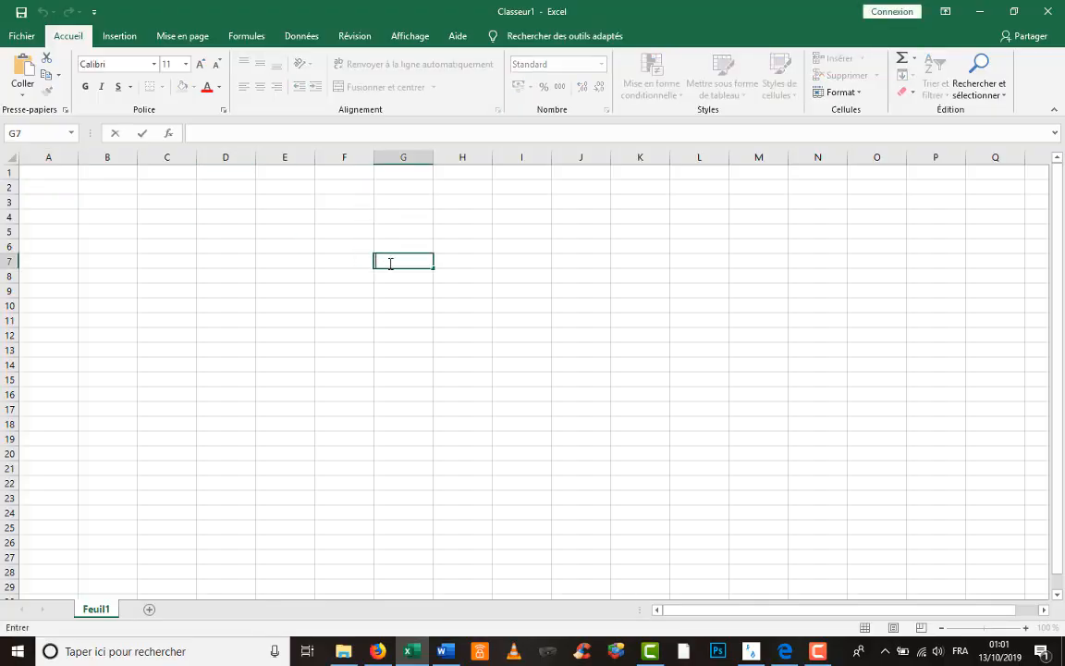
text(3456)
key(Return)
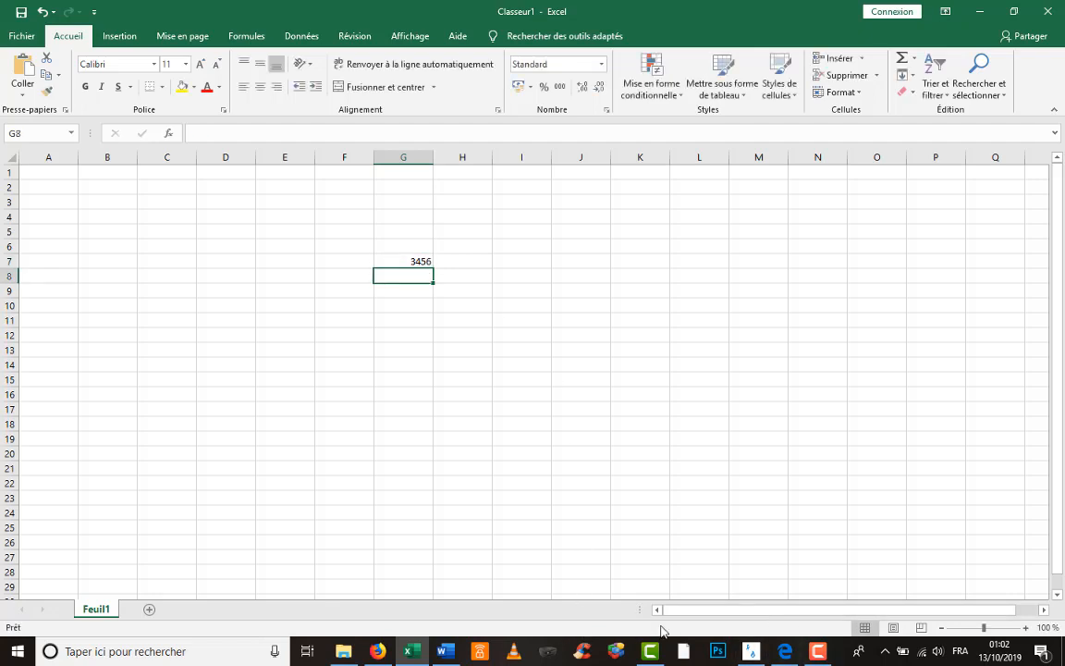
click(747, 655)
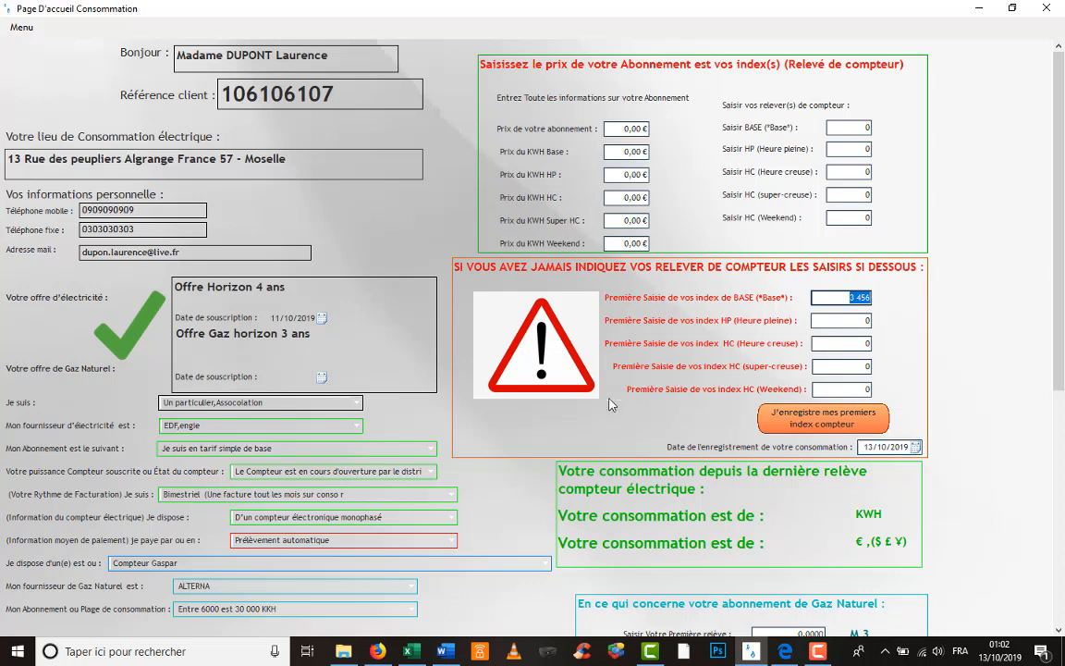
- Pick 11 October 2019 as the registration date from the calendar
click(916, 449)
click(917, 448)
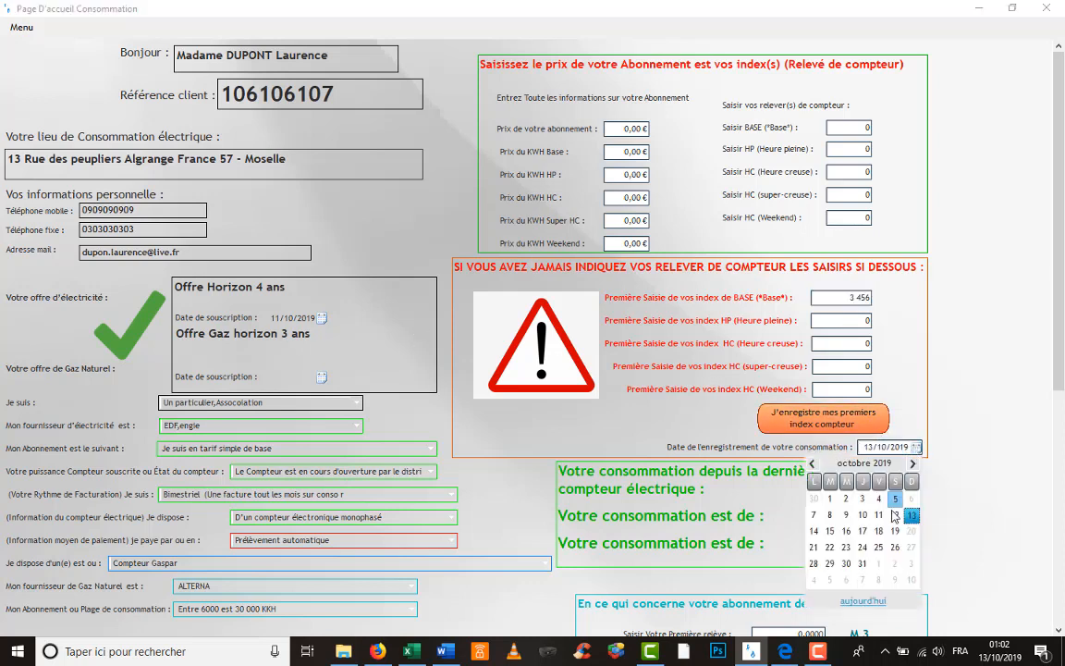
click(879, 515)
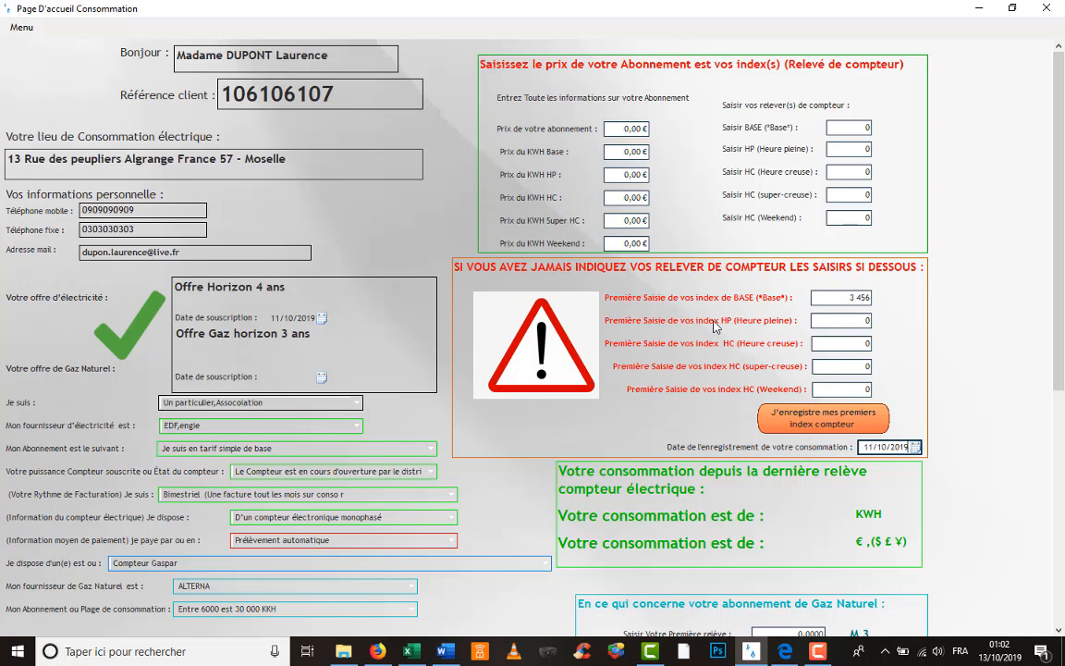
- Save the first meter index readings with the BASE index at 3 456
click(851, 325)
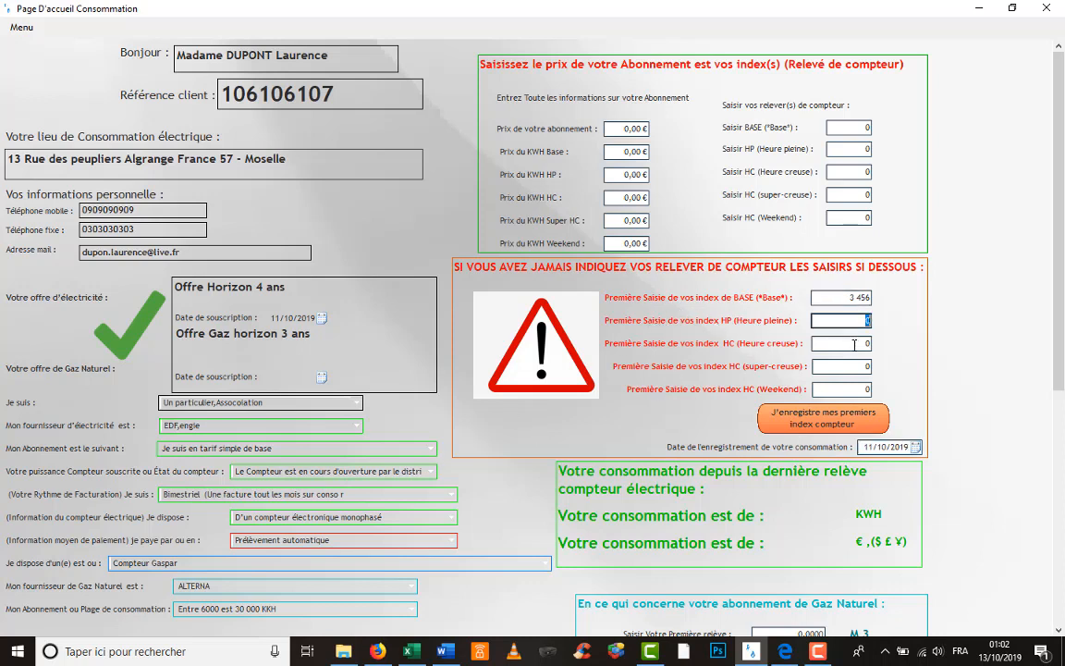
click(855, 346)
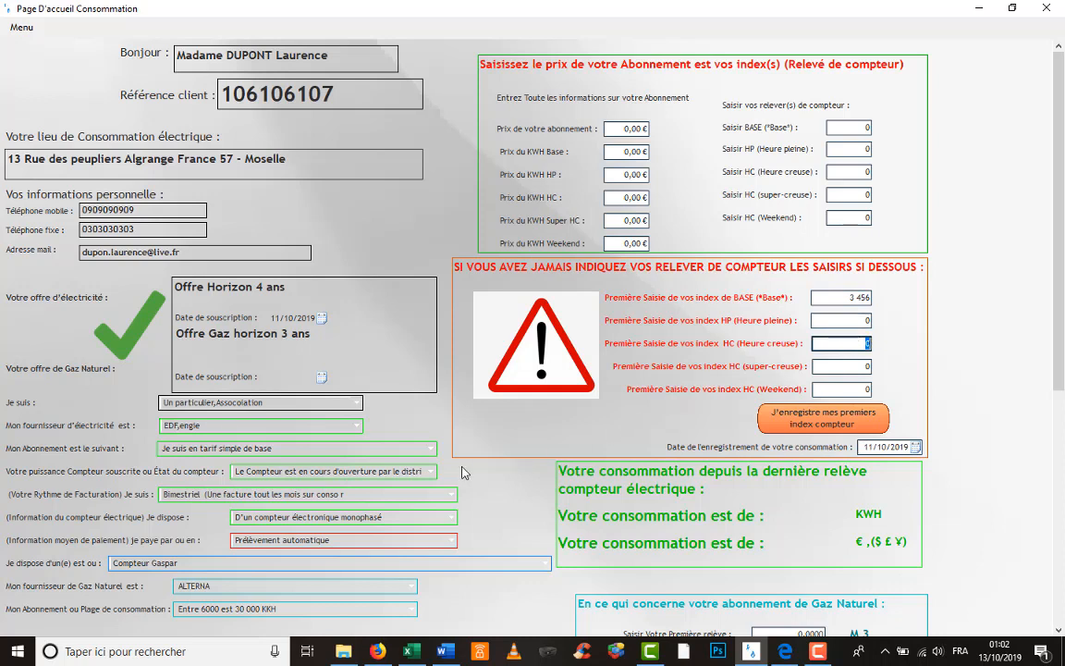
click(856, 367)
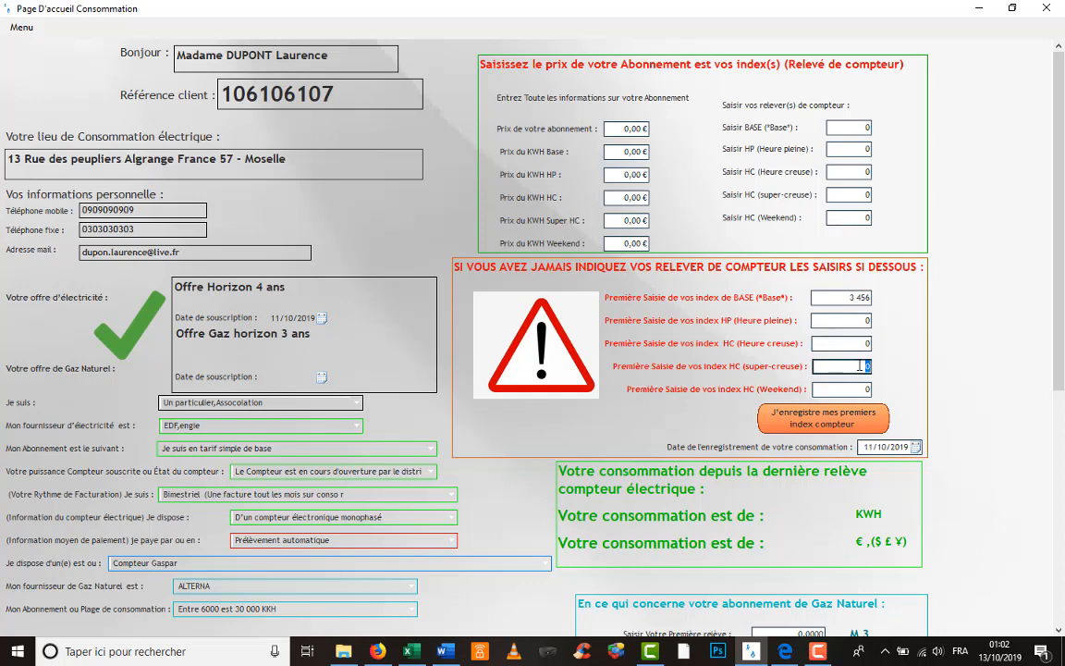
click(853, 321)
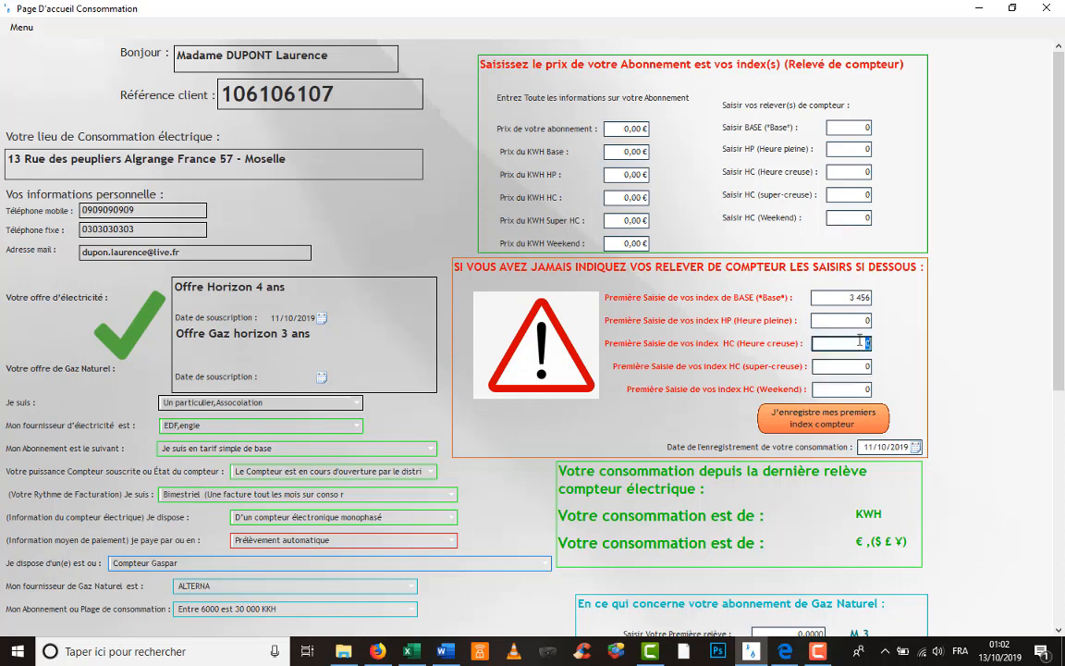
click(849, 389)
click(852, 324)
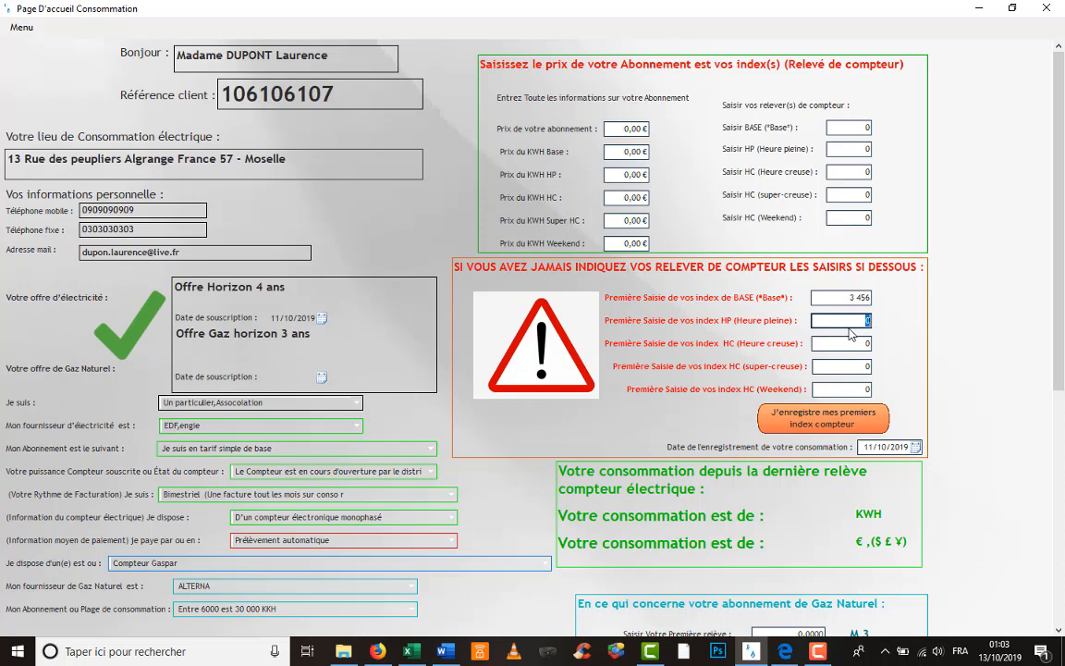
click(851, 297)
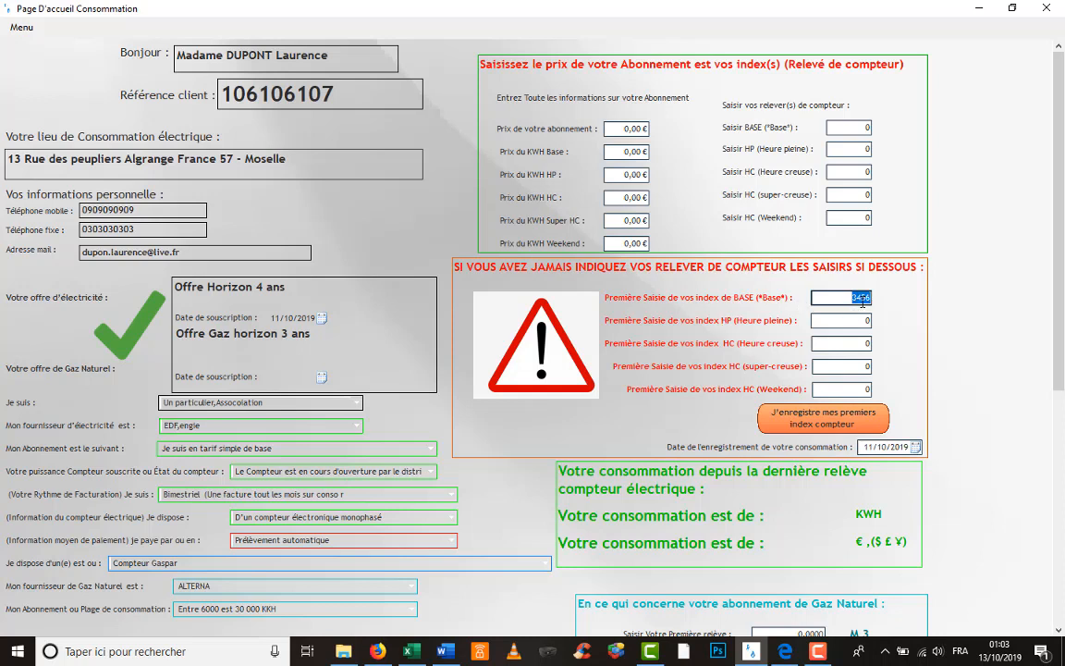
click(825, 419)
- Close the consumption page, log back in, and dismiss the confirmation message
click(1058, 15)
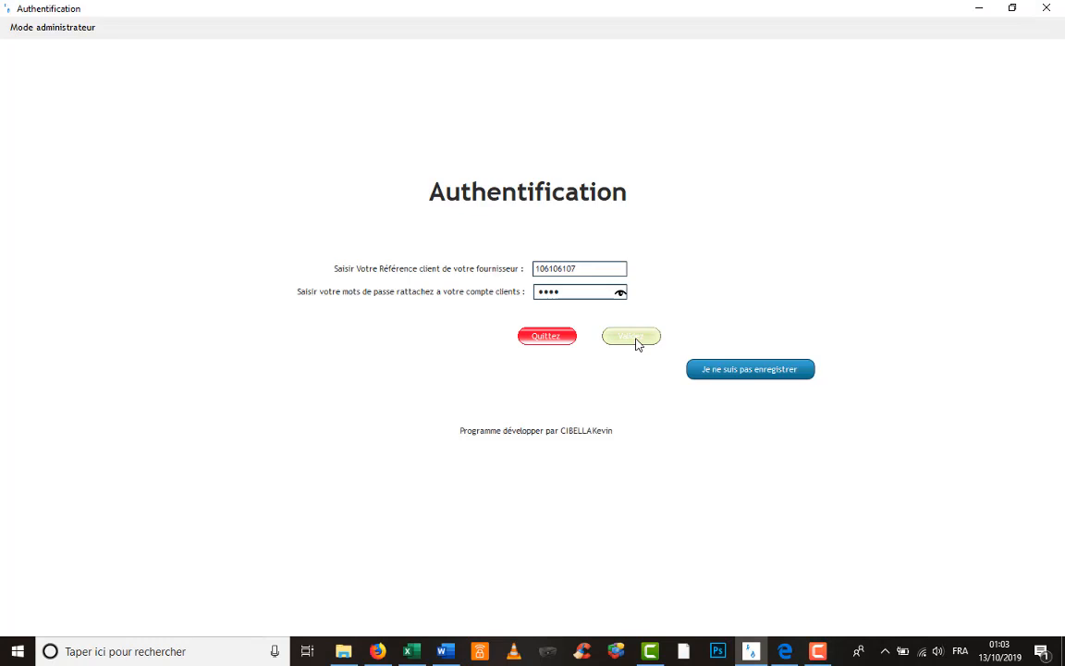
click(636, 342)
click(587, 375)
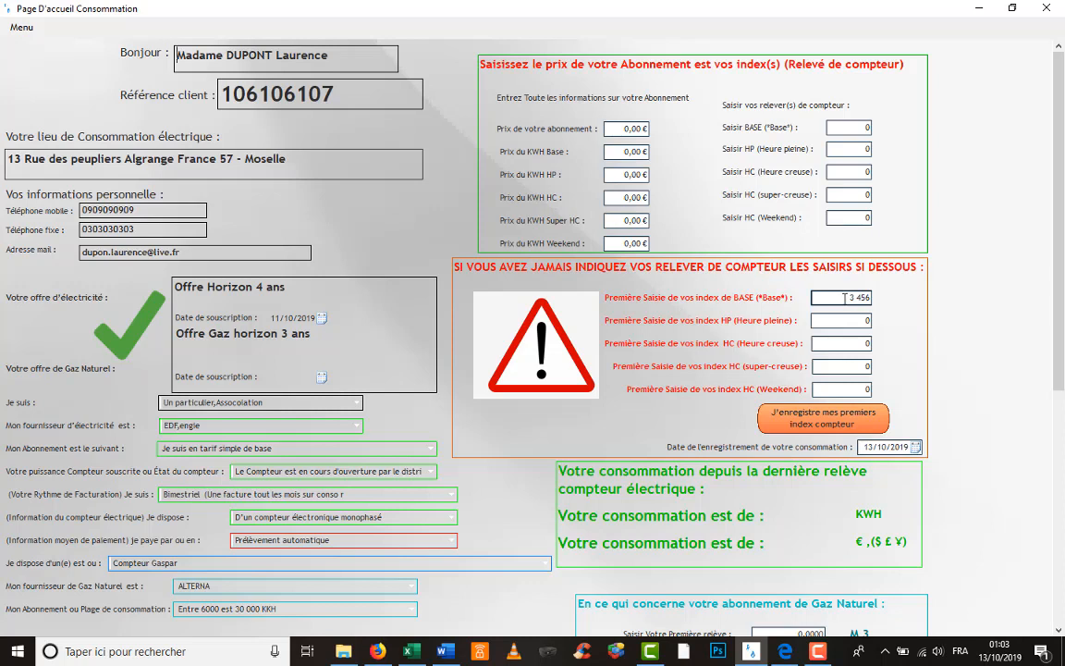
- Enter a subscription price of 8,11 € and a Base kWh price of 0,15 €
click(634, 129)
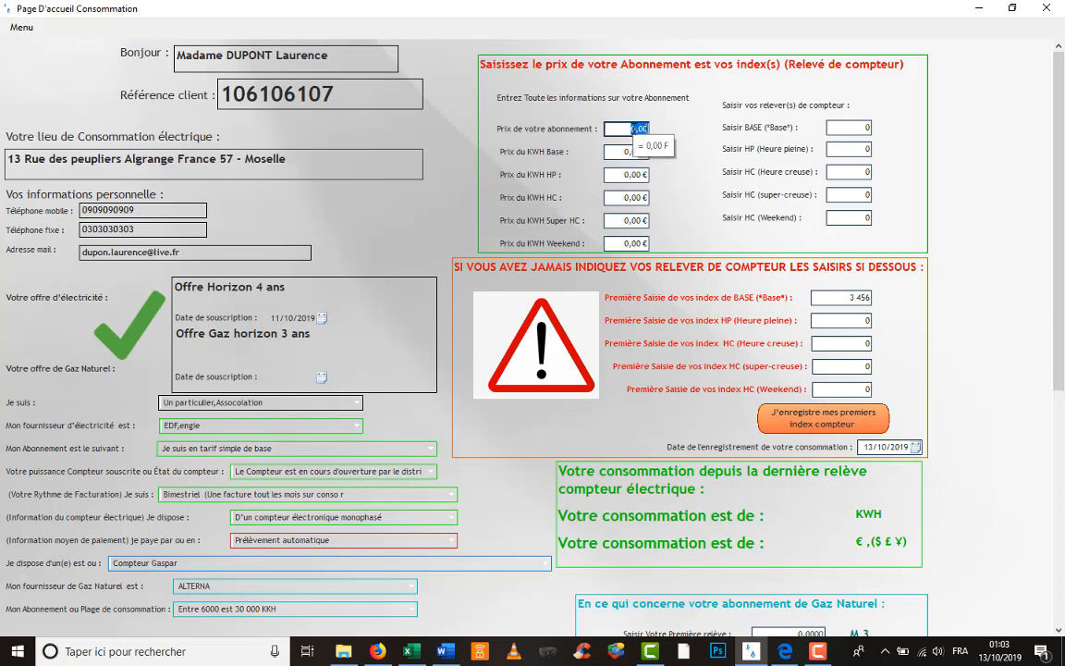
text(8)
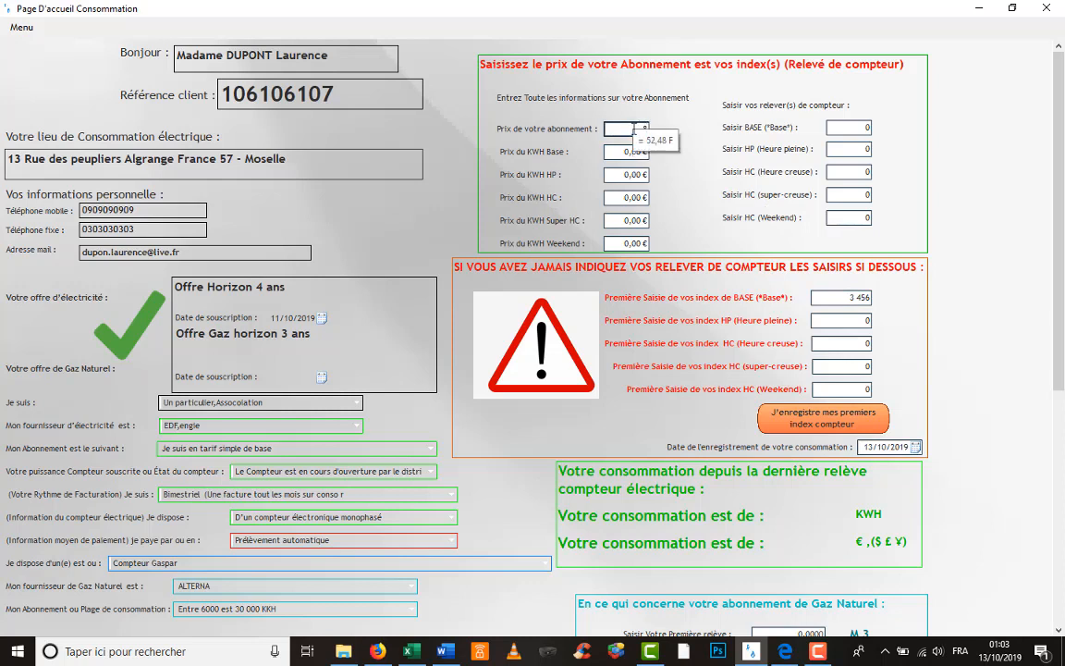
text(,11)
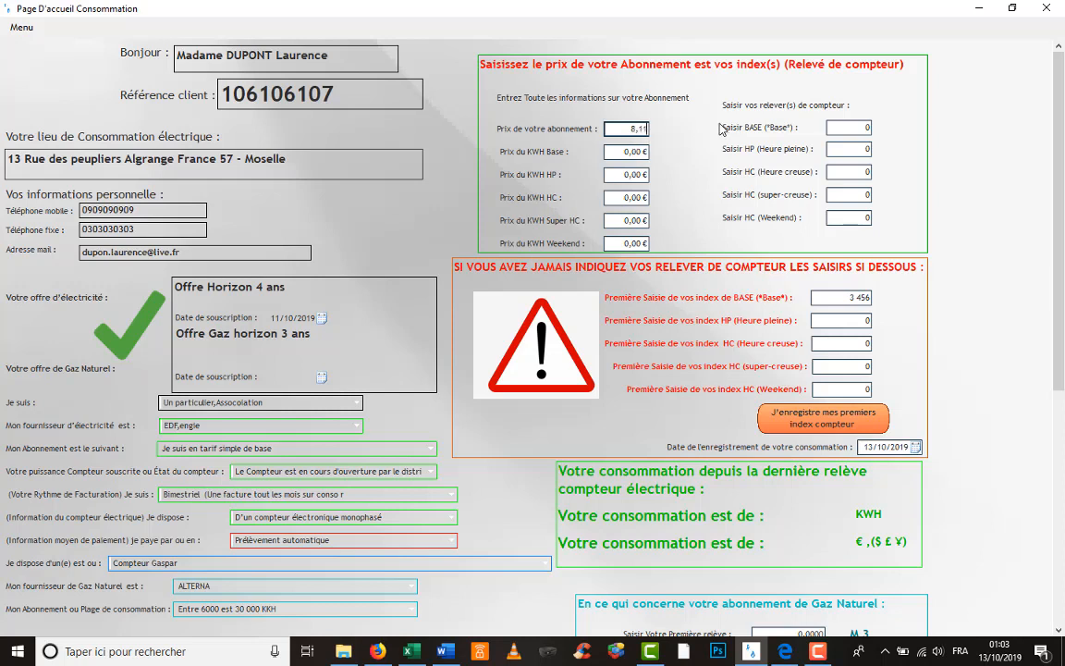
click(647, 154)
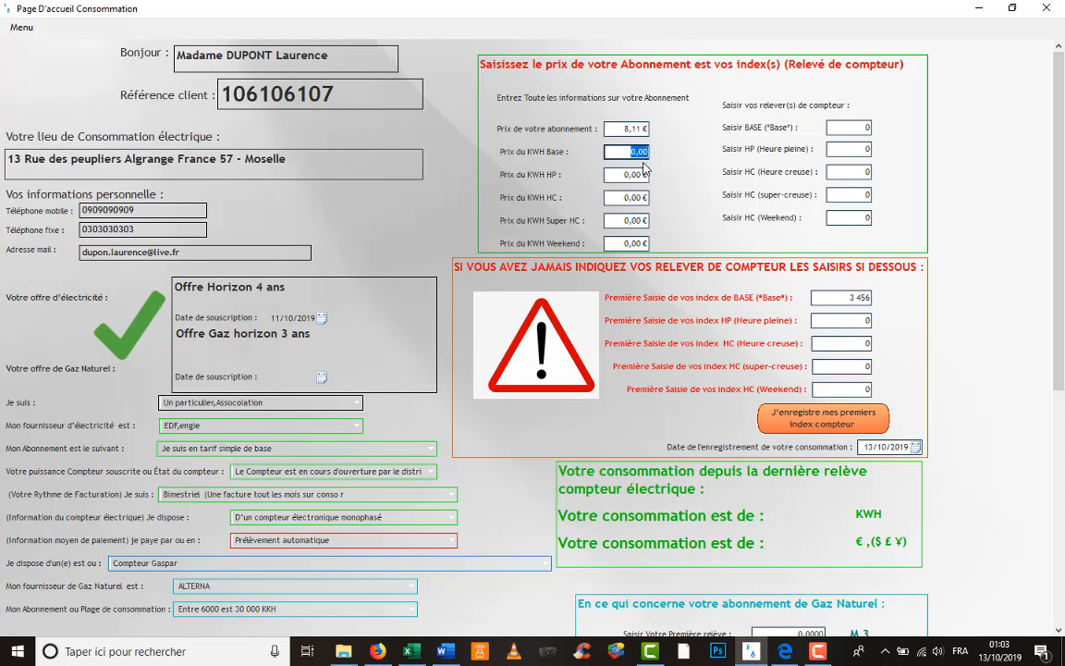
text(0,15)
key(BackSpace)
key(BackSpace)
text(14)
key(BackSpace)
key(BackSpace)
key(BackSpace)
text(,15)
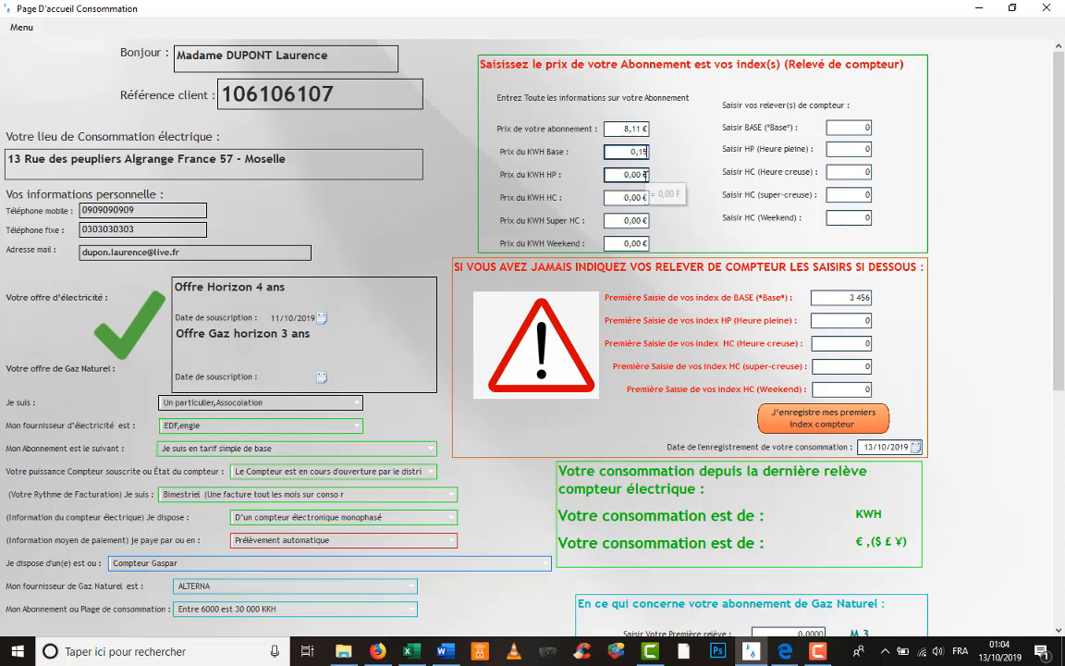
- Enter 4006 as the new BASE reading, then switch over to Excel
click(860, 127)
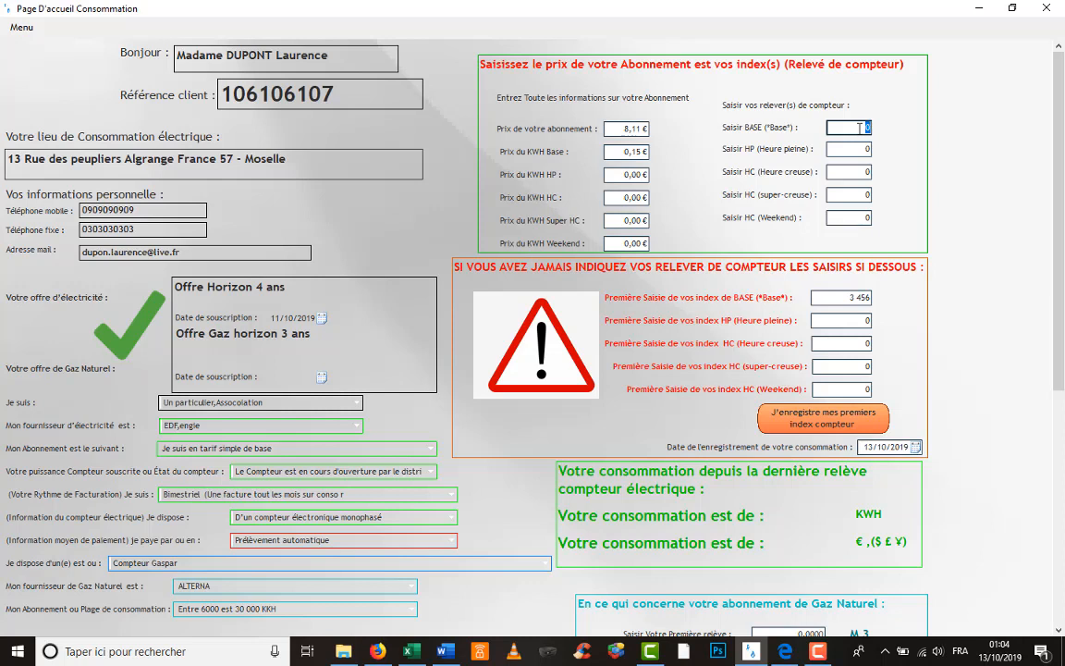
text(4006)
click(418, 656)
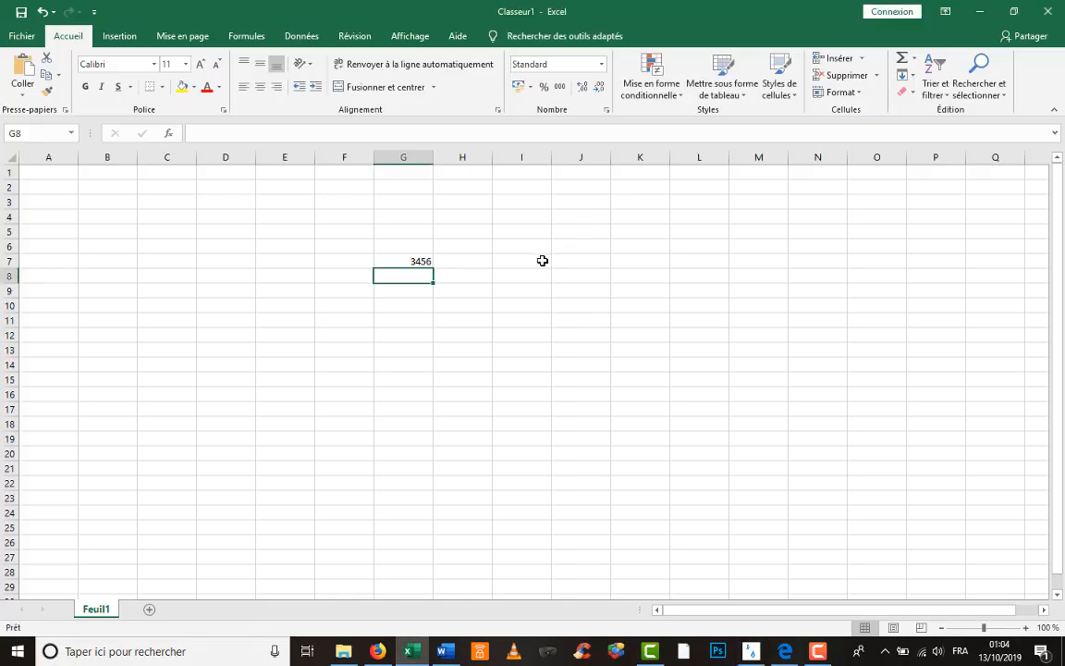
- Put 4006 in I7 and compute consumption =I7-G7 in I9
double_click(544, 261)
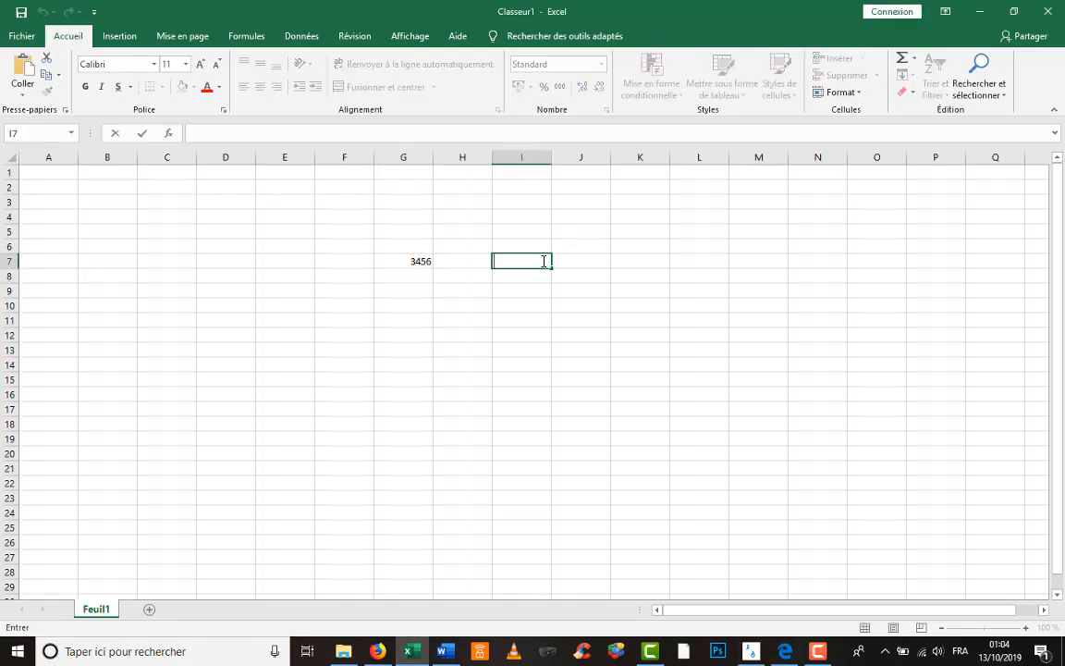
text(4006)
key(Return)
key(Return)
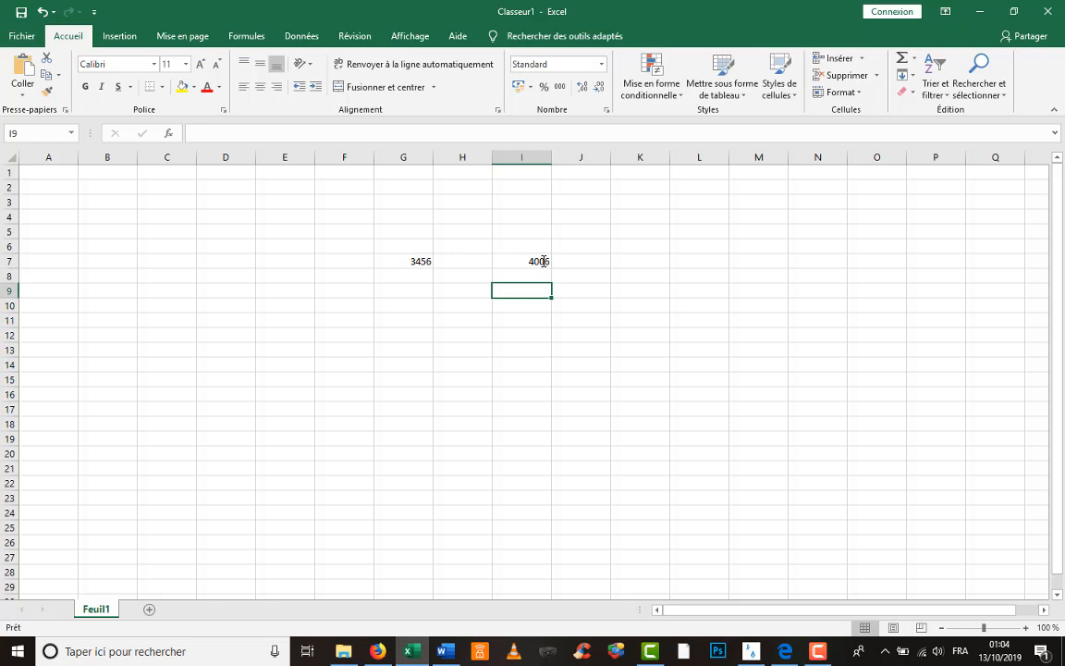
text(=)
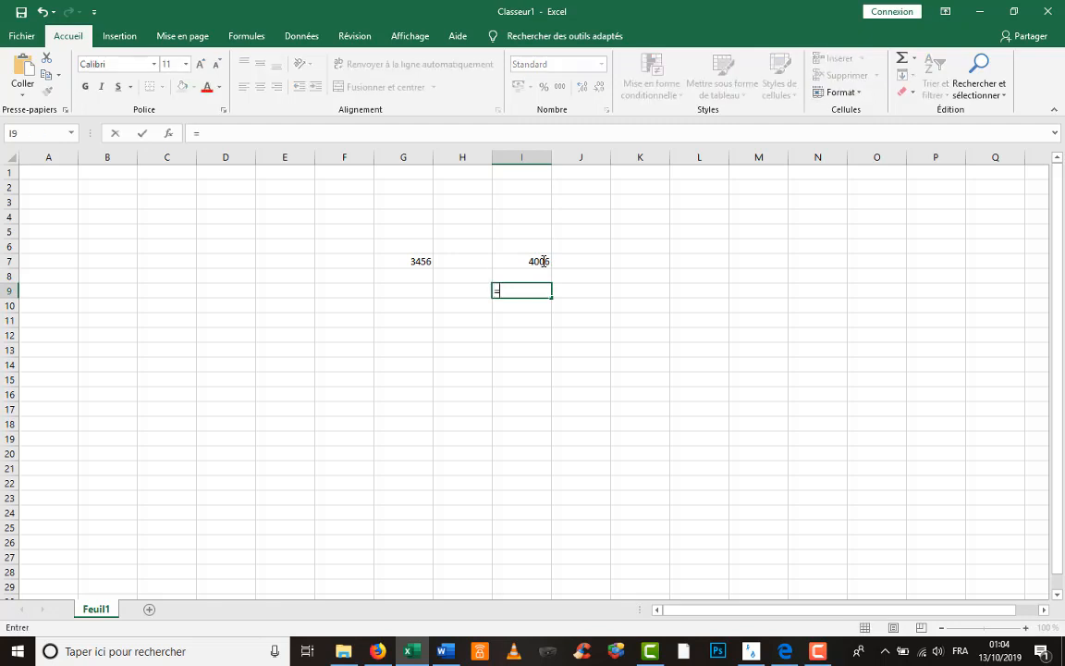
click(542, 261)
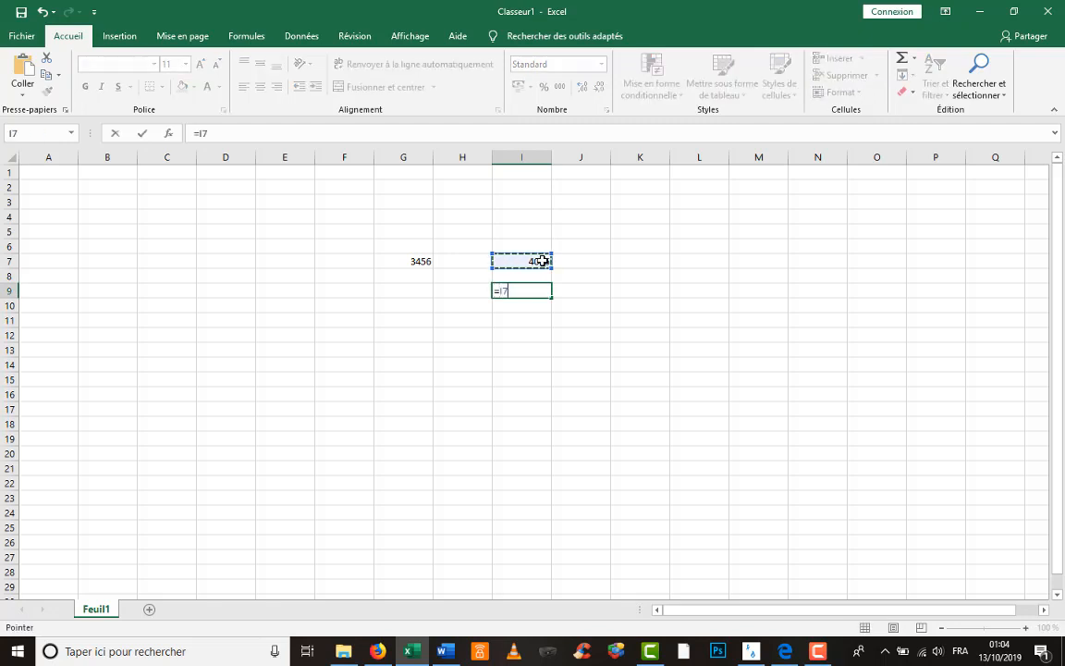
text(-)
click(421, 261)
key(Return)
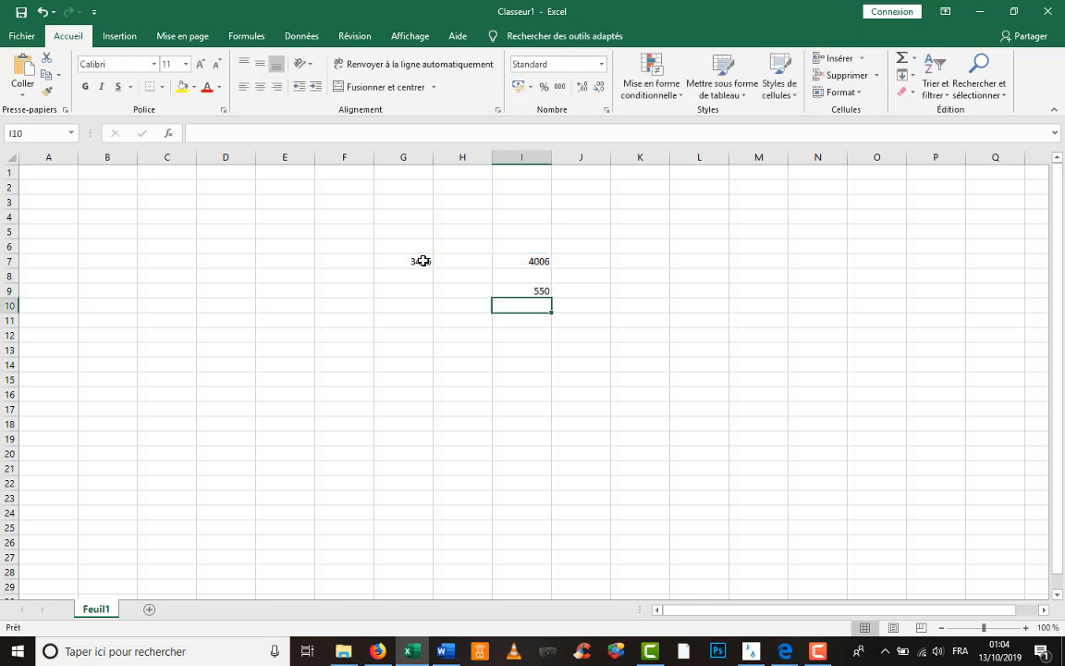
- Compute the cost =I9*0,15 in I11, giving 82,5
key(Return)
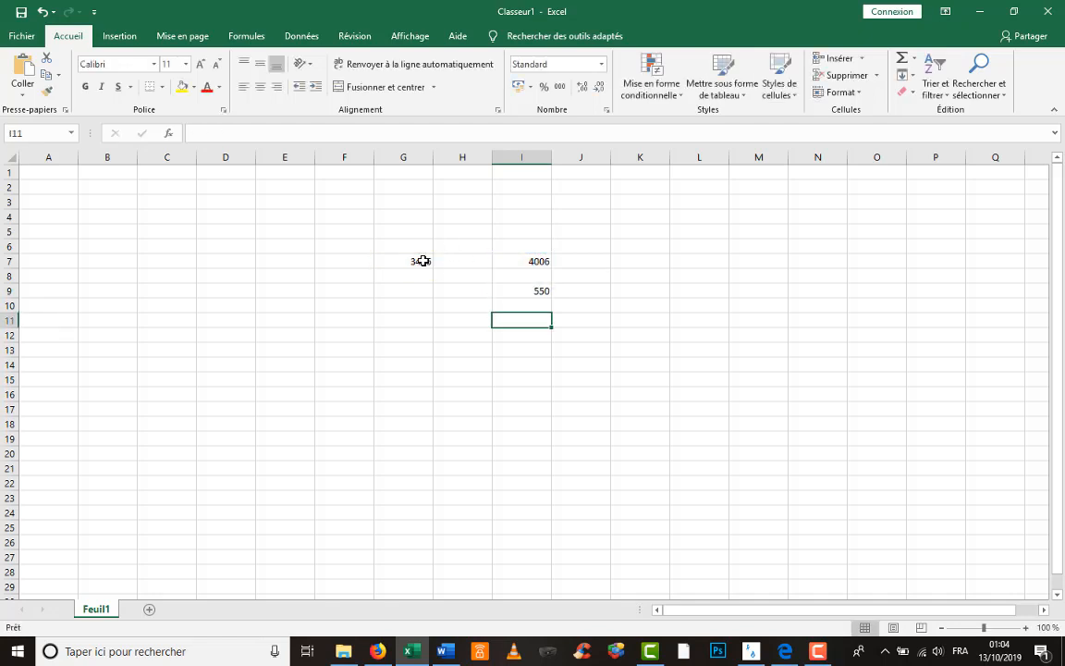
text(=)
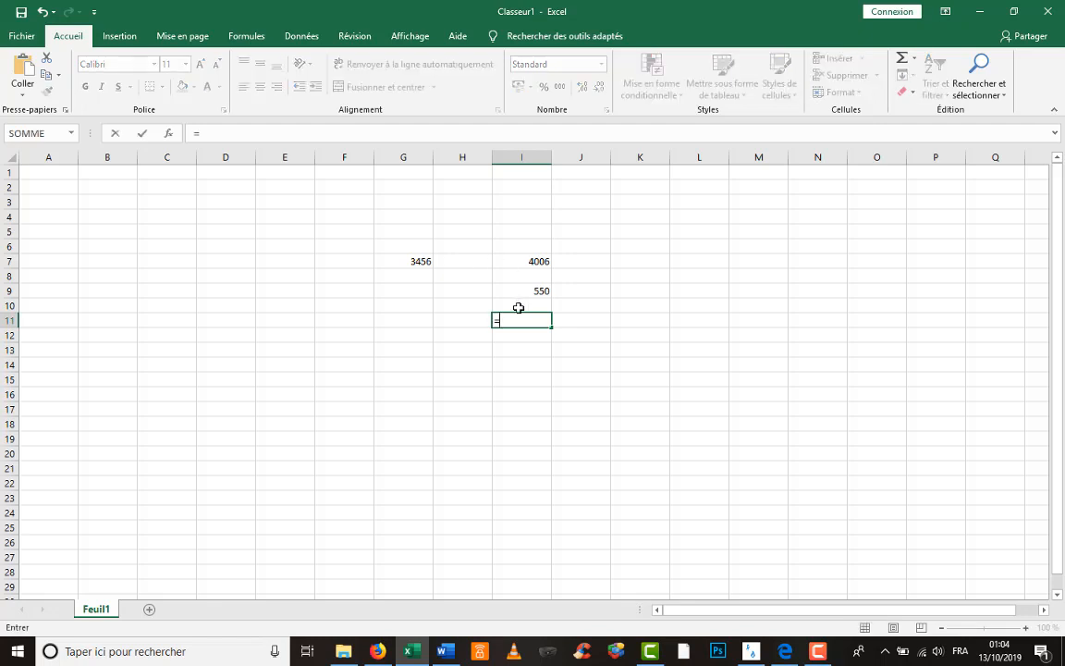
click(534, 292)
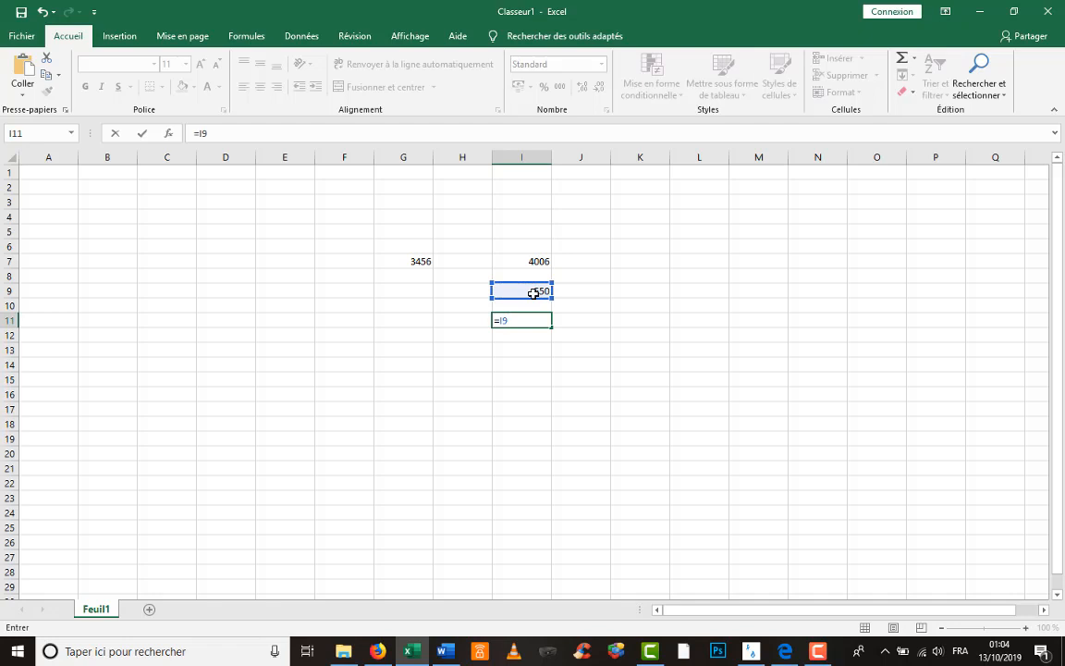
text(*0,15)
key(Return)
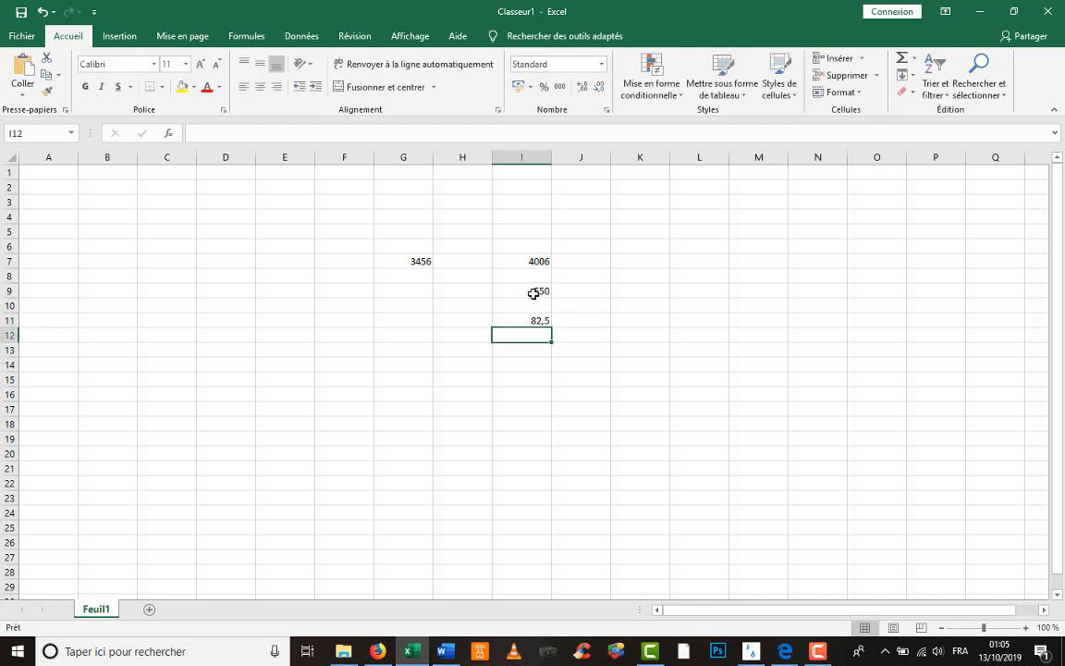
- Compute the total =I11+8,11 in I13, giving 90,61, then return to the consumption form
key(Return)
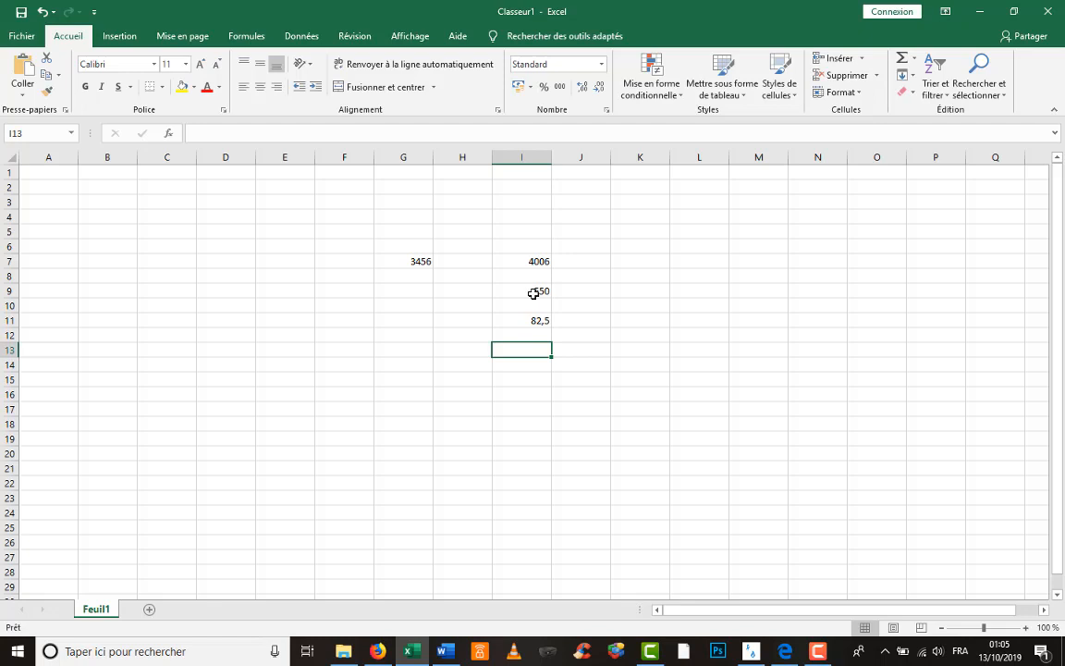
text(+)
key(Escape)
text(=)
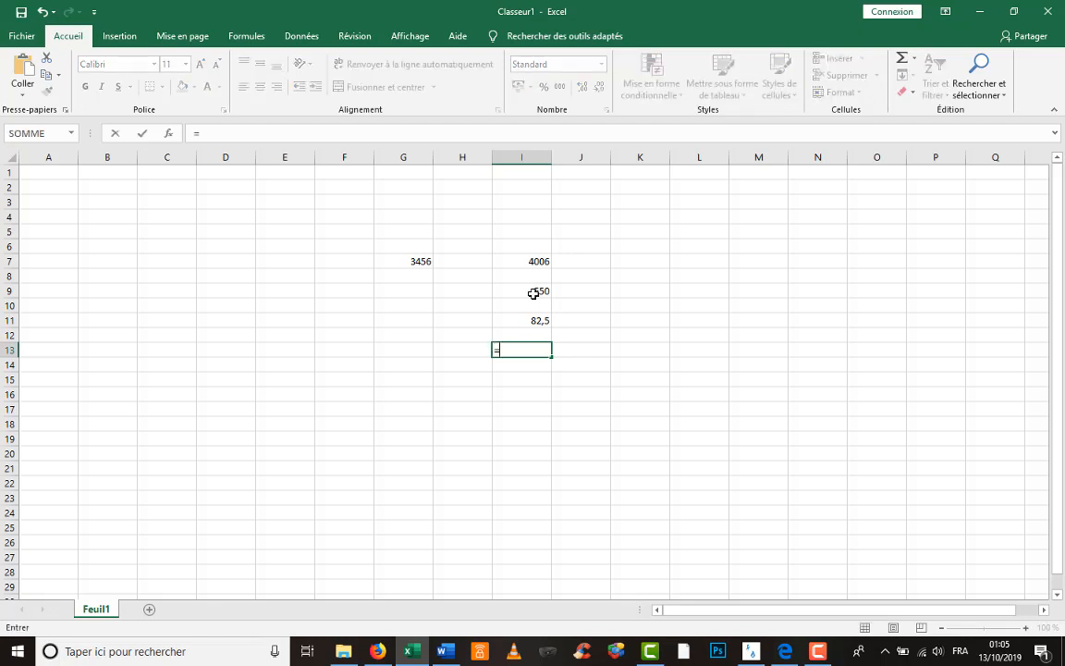
click(540, 321)
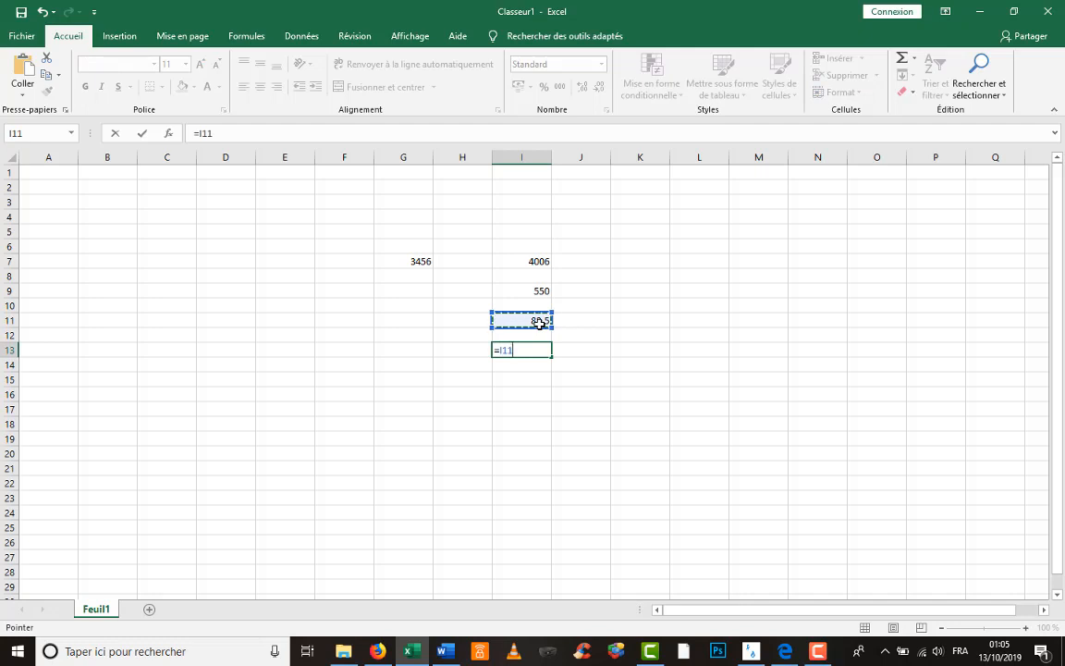
text(+)
text(8,11)
key(Return)
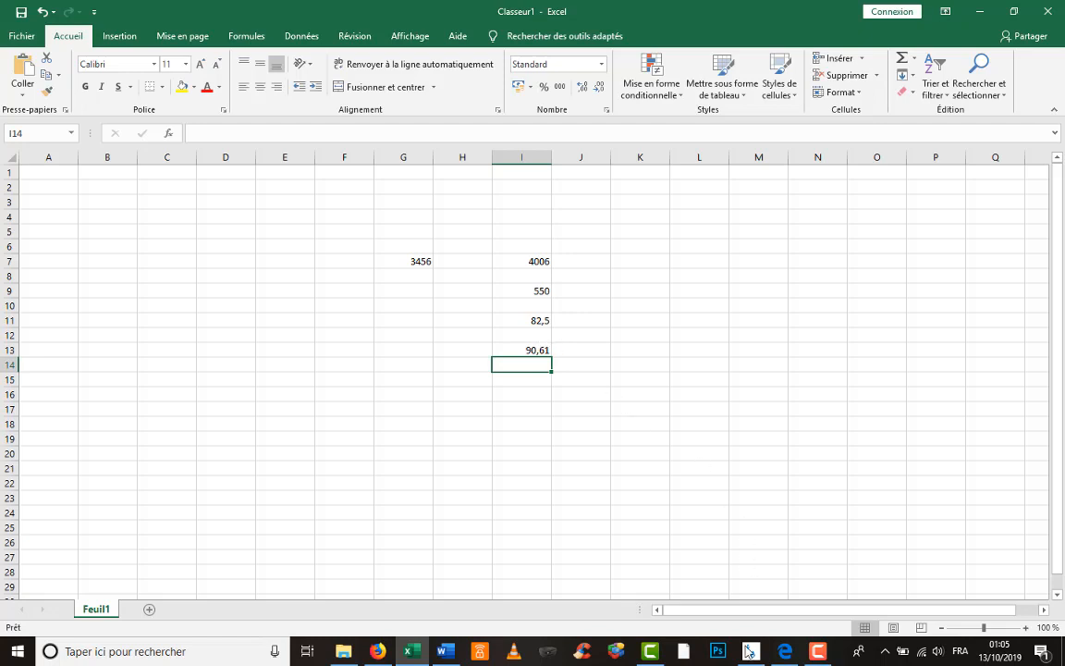
click(745, 657)
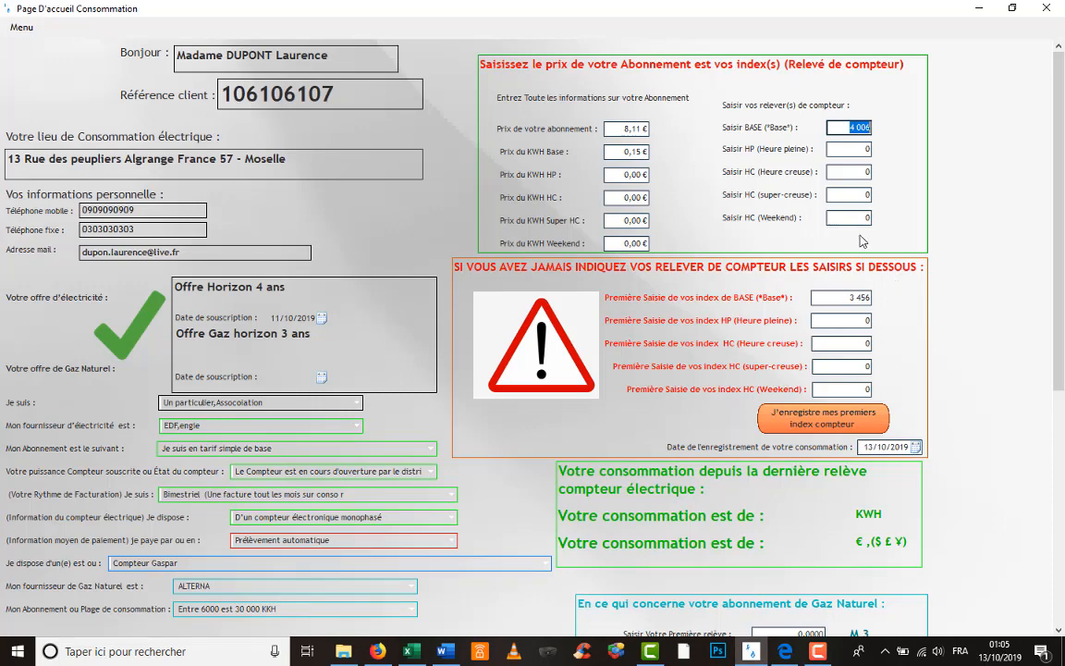
- Scroll the consumption form down to the Enregistrement électricité button, with BASE reading 4 006
scroll(767, 190, down, 3)
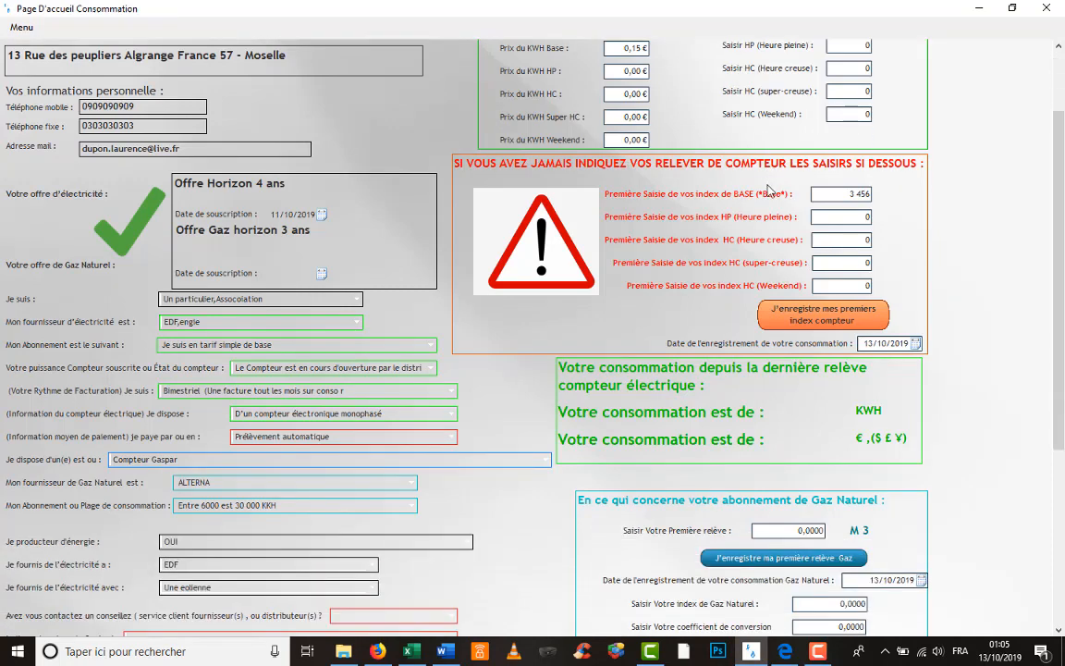
scroll(754, 139, up, 3)
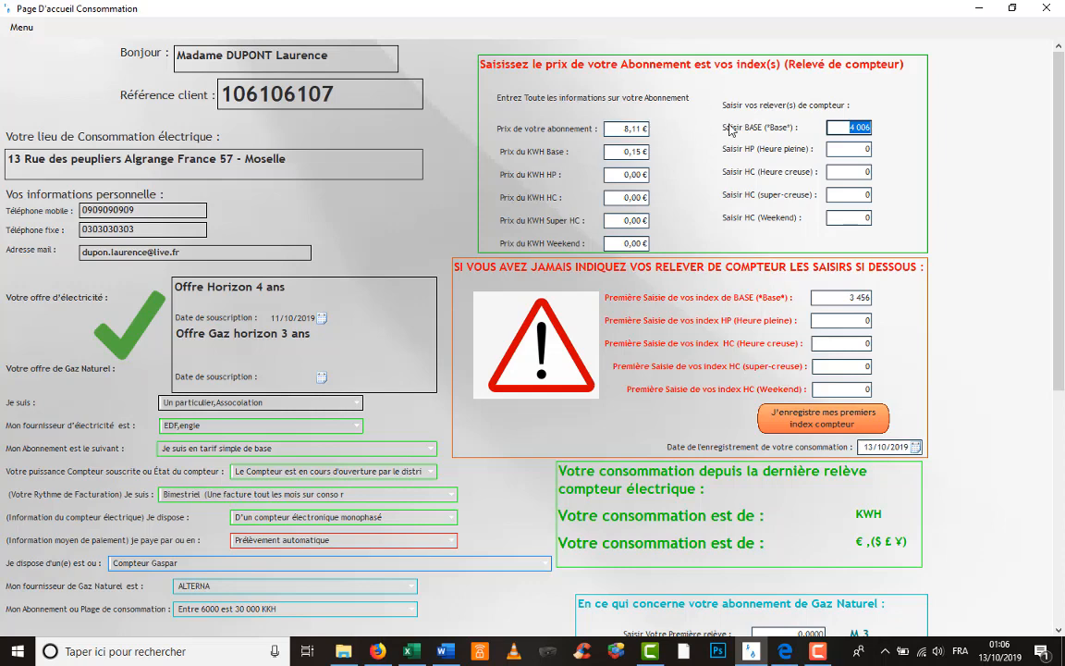
scroll(730, 130, down, 5)
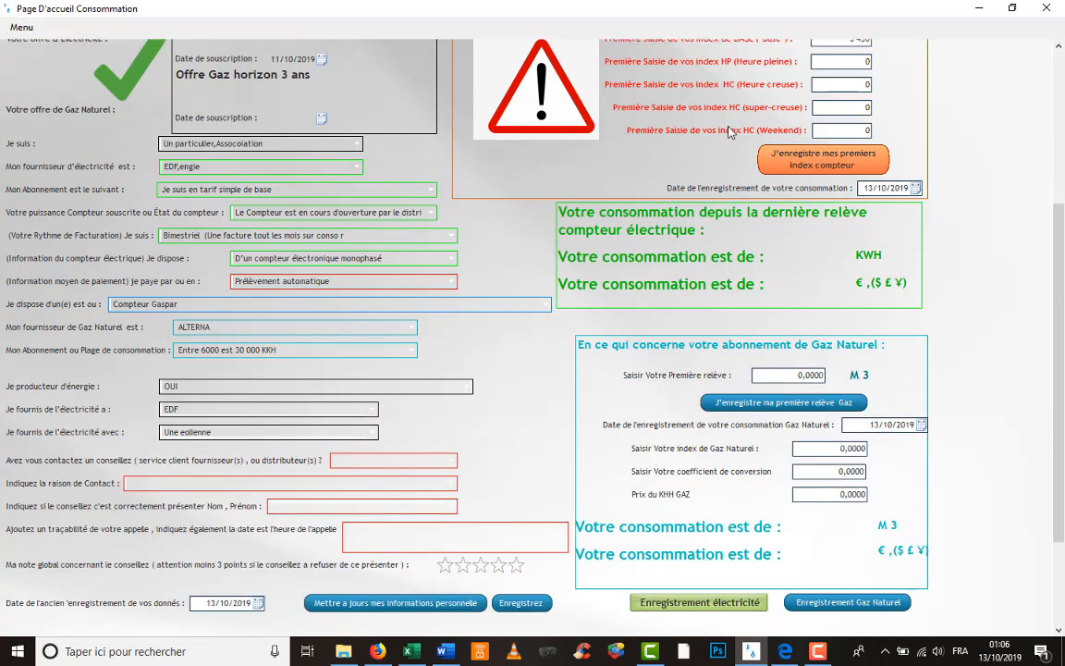
scroll(730, 129, down, 3)
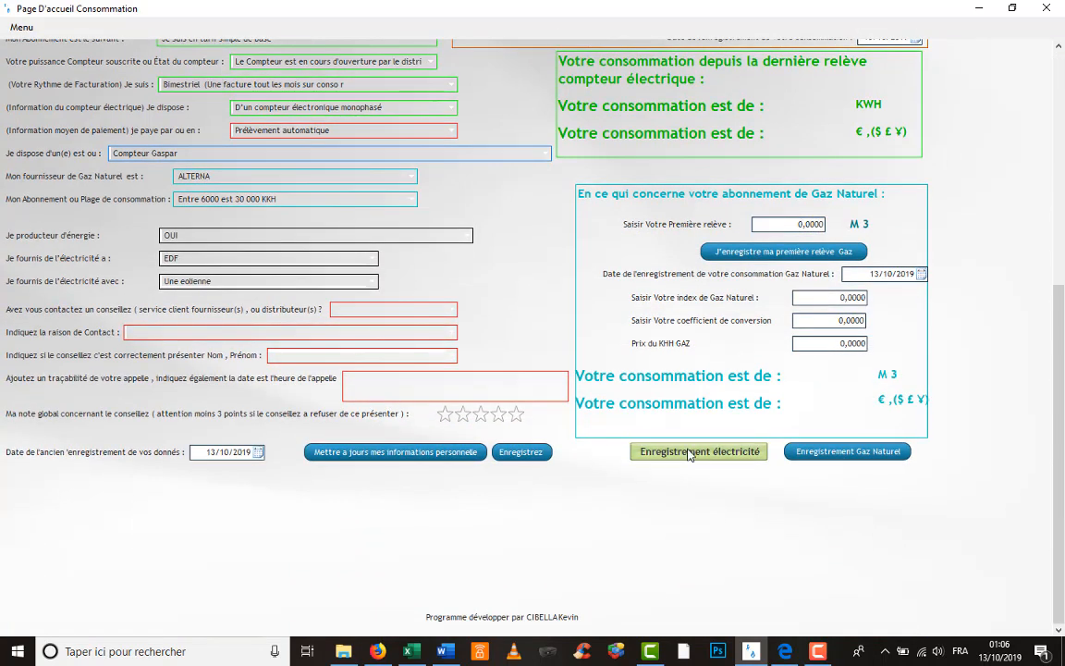
- Record the electricity readings and accept the base tariff notice, showing 550 KWH and 90.61 €
click(689, 453)
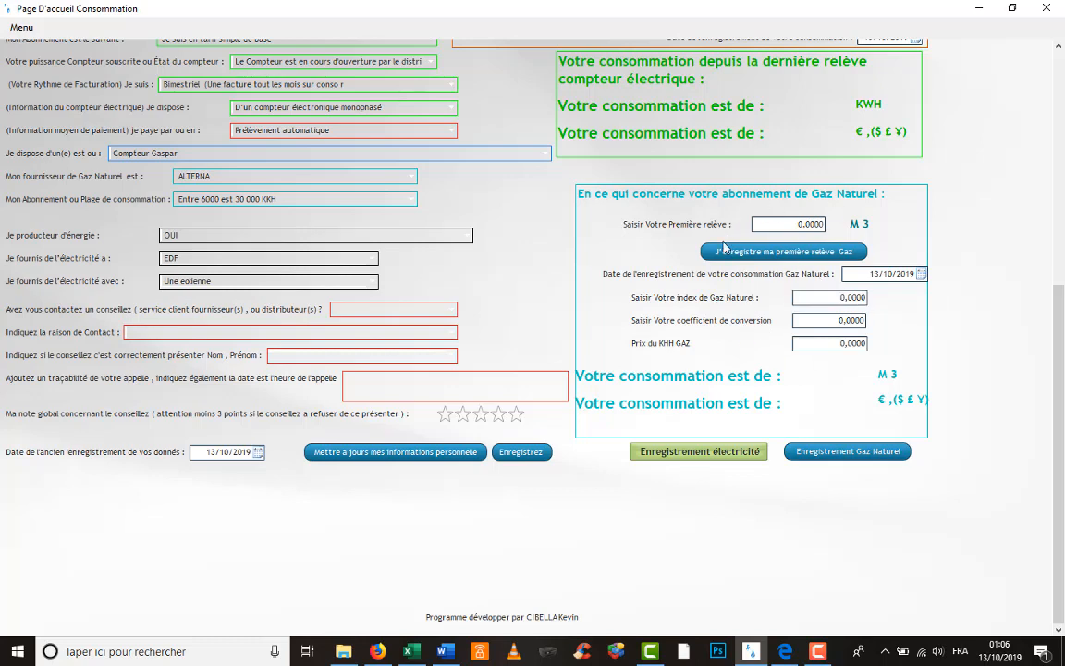
click(706, 451)
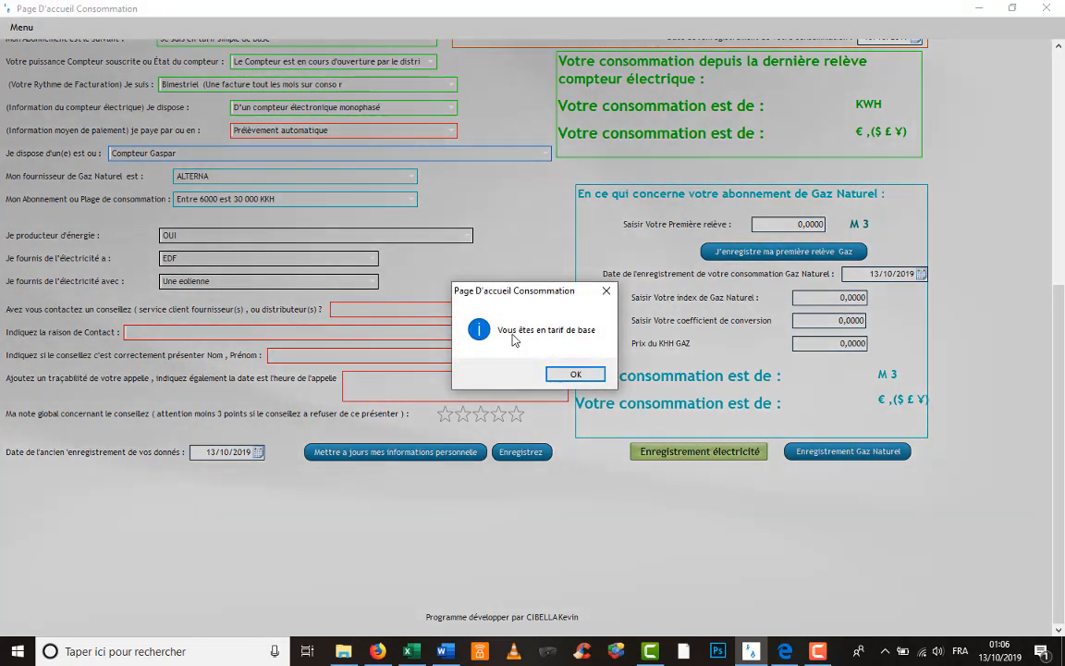
click(578, 375)
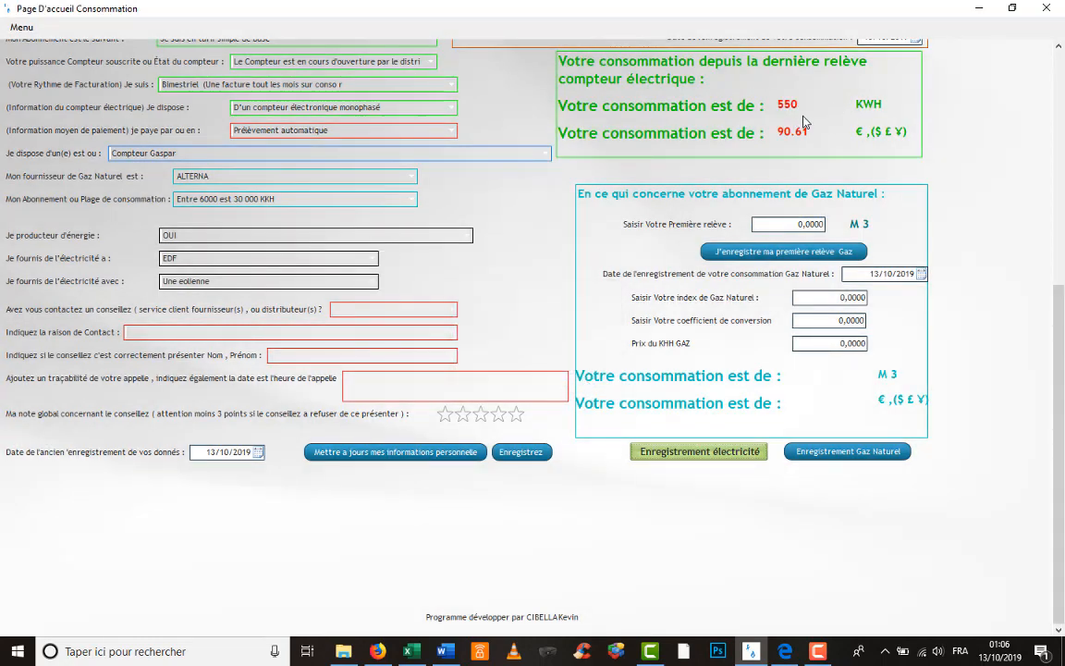
scroll(804, 122, up, 5)
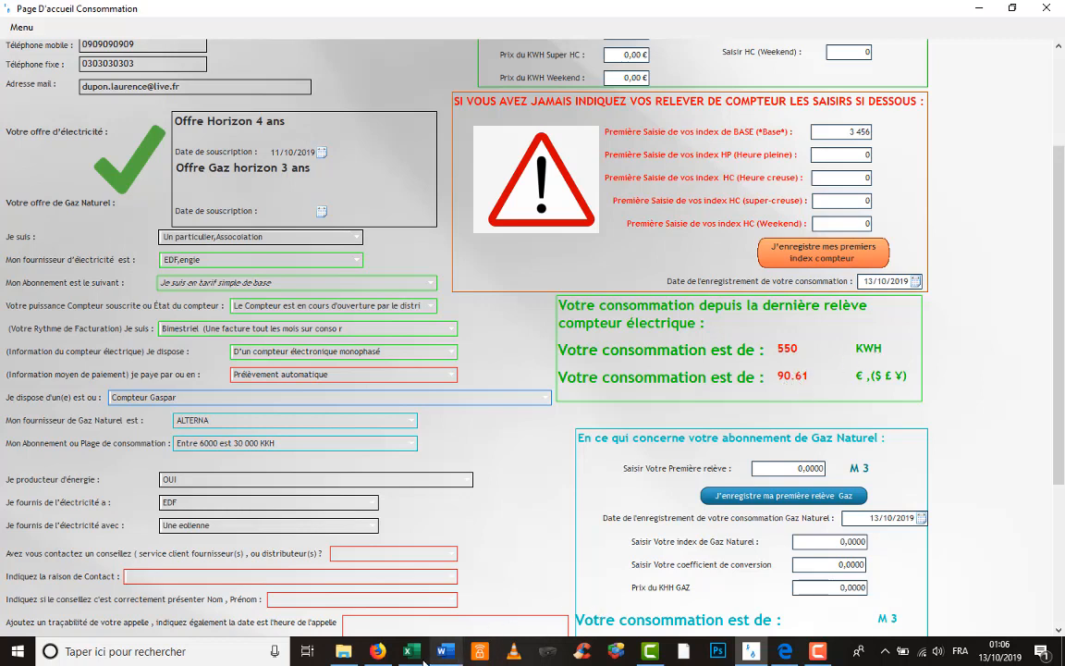
click(413, 652)
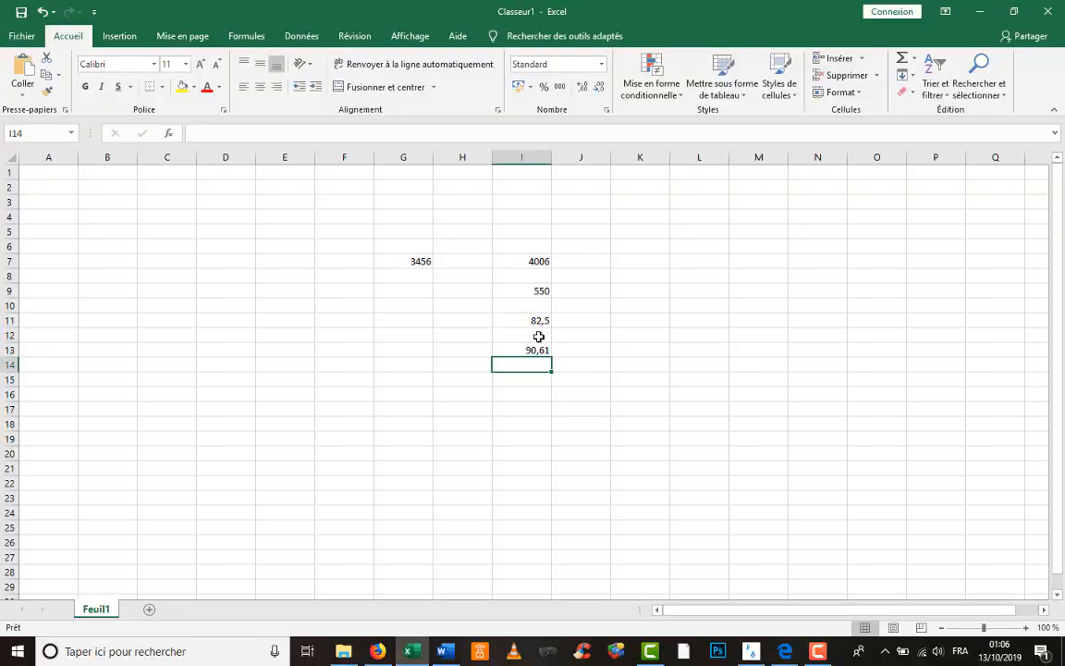
click(542, 289)
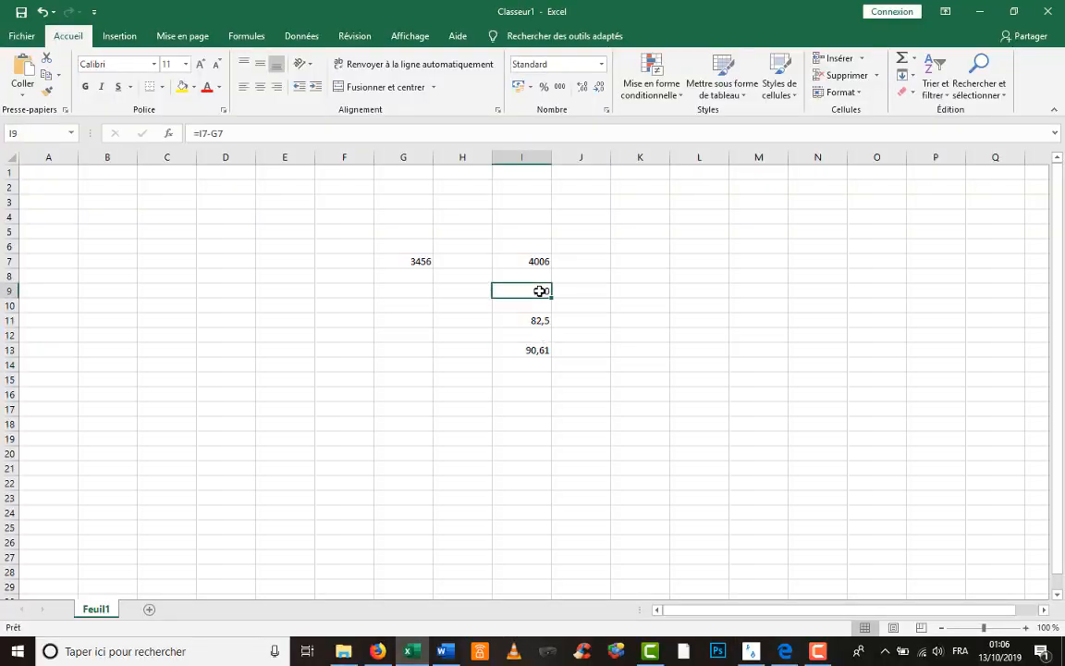
click(545, 347)
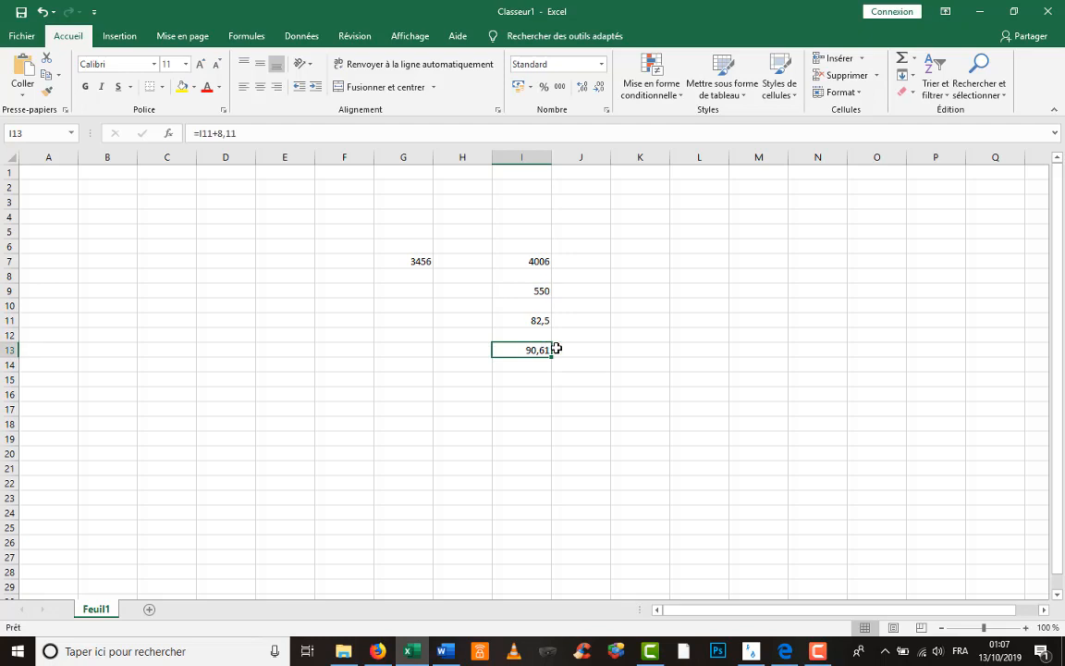
click(977, 10)
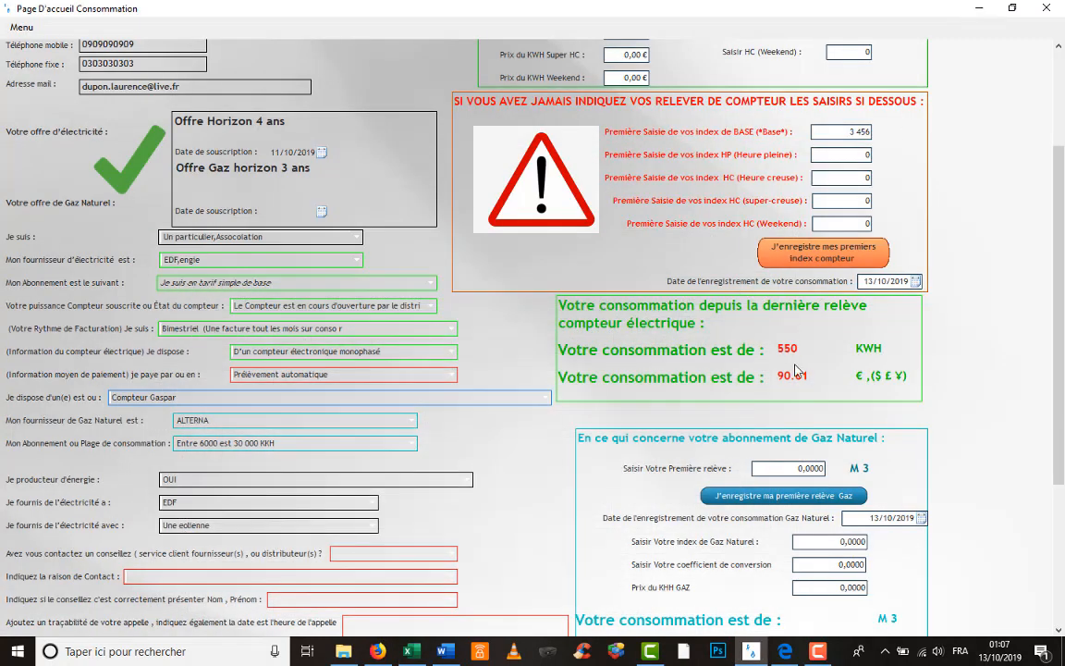
- Scroll to the Gaz Naturel section and select the 0,0000 conversion coefficient value
scroll(751, 330, up, 4)
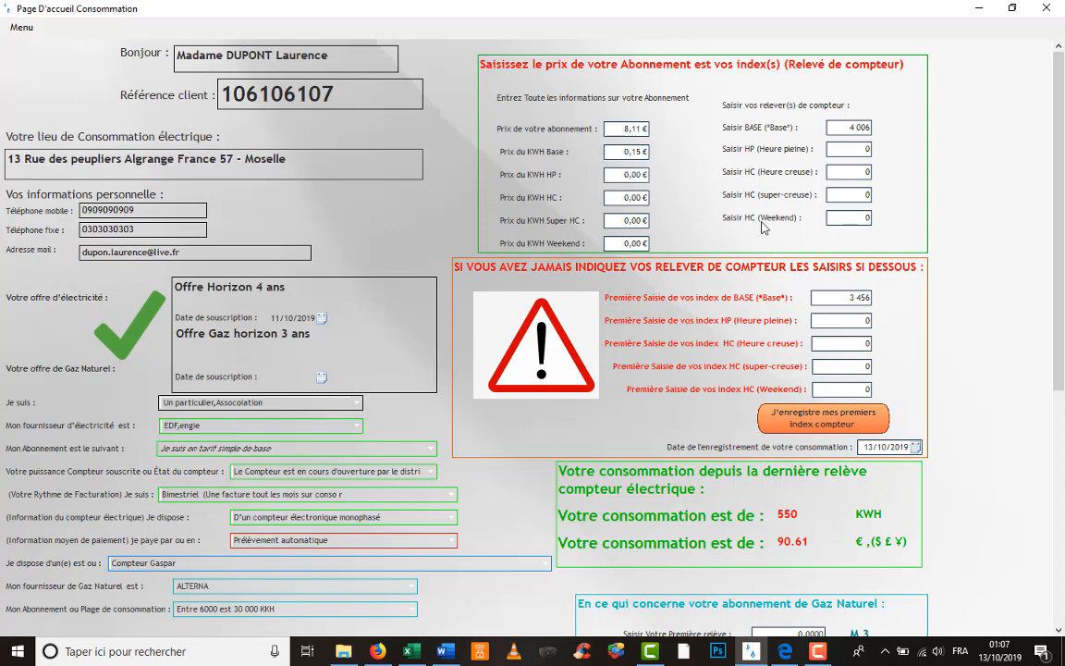
scroll(707, 375, down, 5)
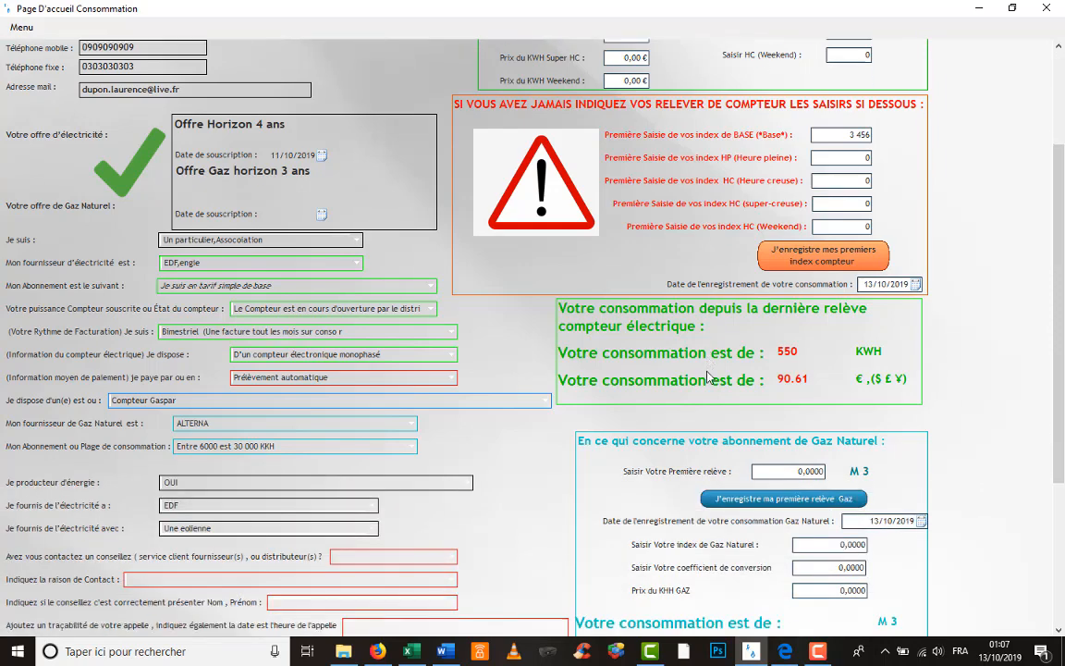
scroll(707, 375, down, 1)
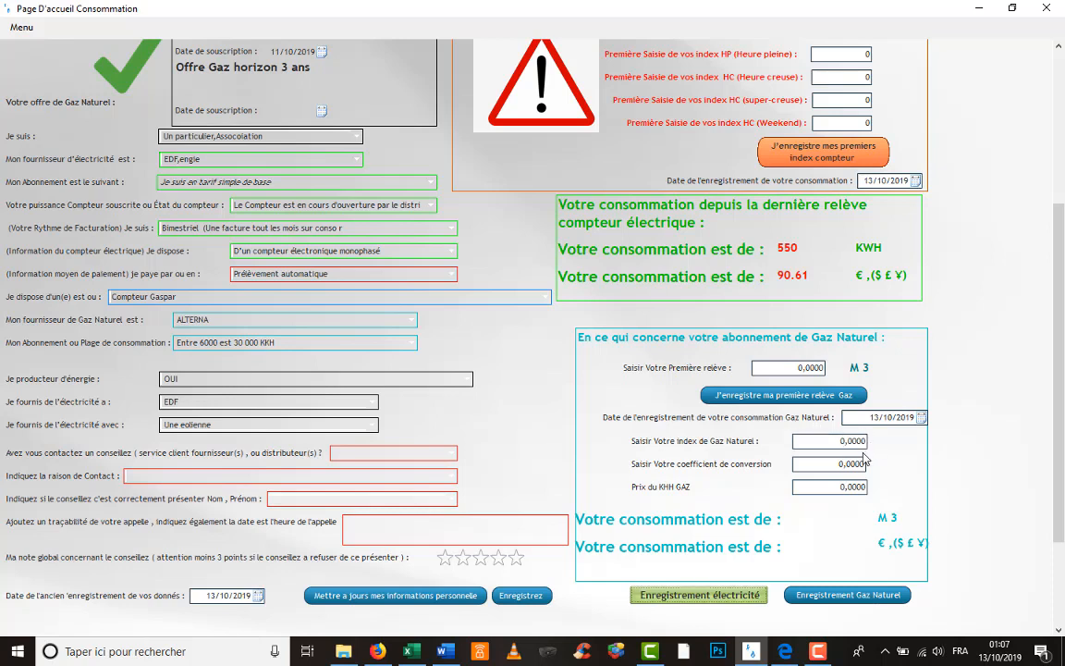
double_click(851, 468)
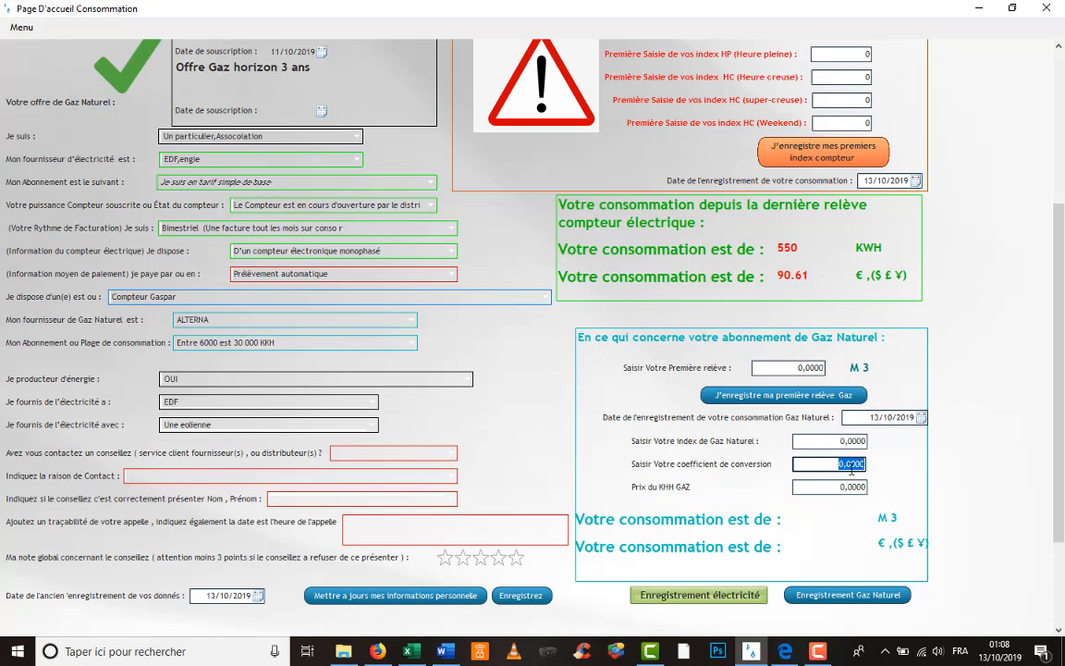
- Enter 1,2 as the gas conversion coefficient and 34567 as the first gas reading
text(1,2)
click(817, 367)
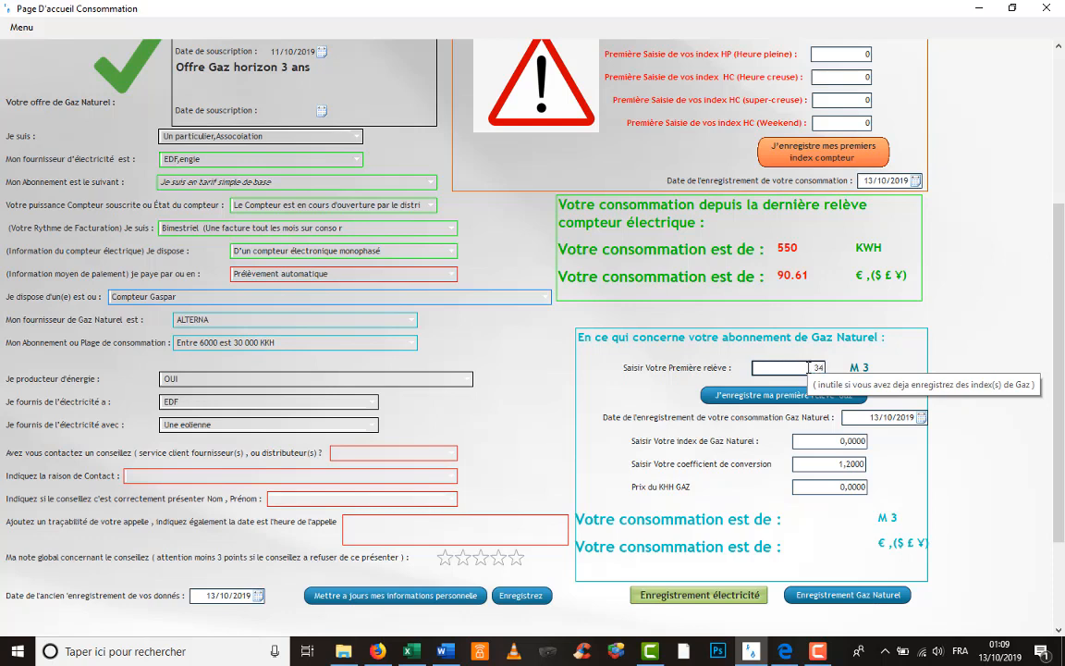
text(14567)
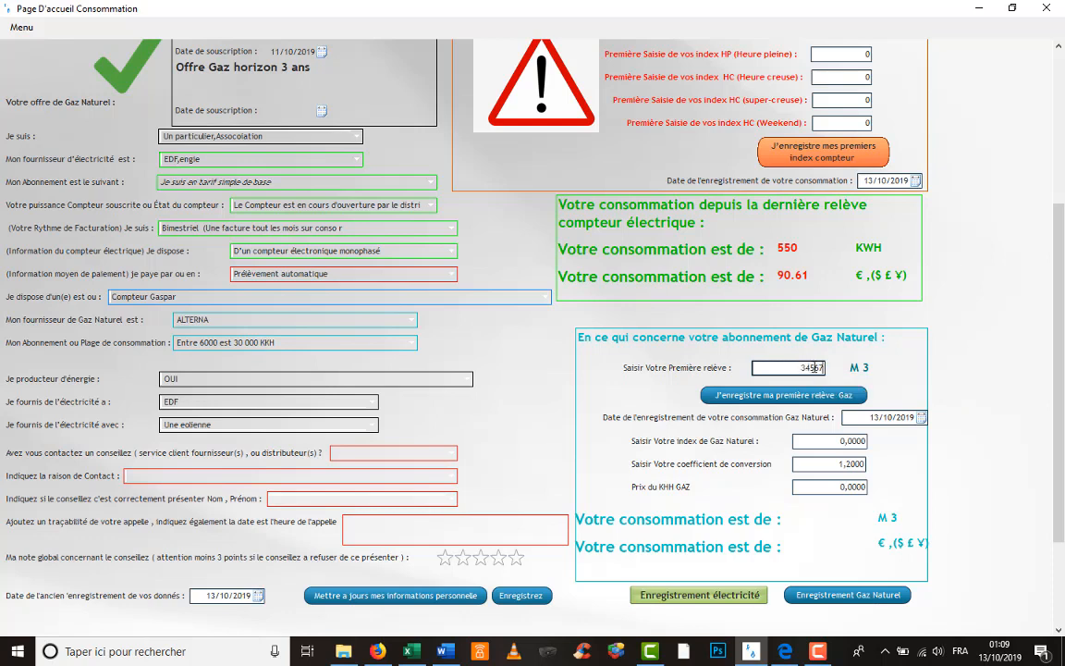
double_click(817, 368)
- In Classeur1, enter the first gas reading 34567 in cell K15
click(410, 651)
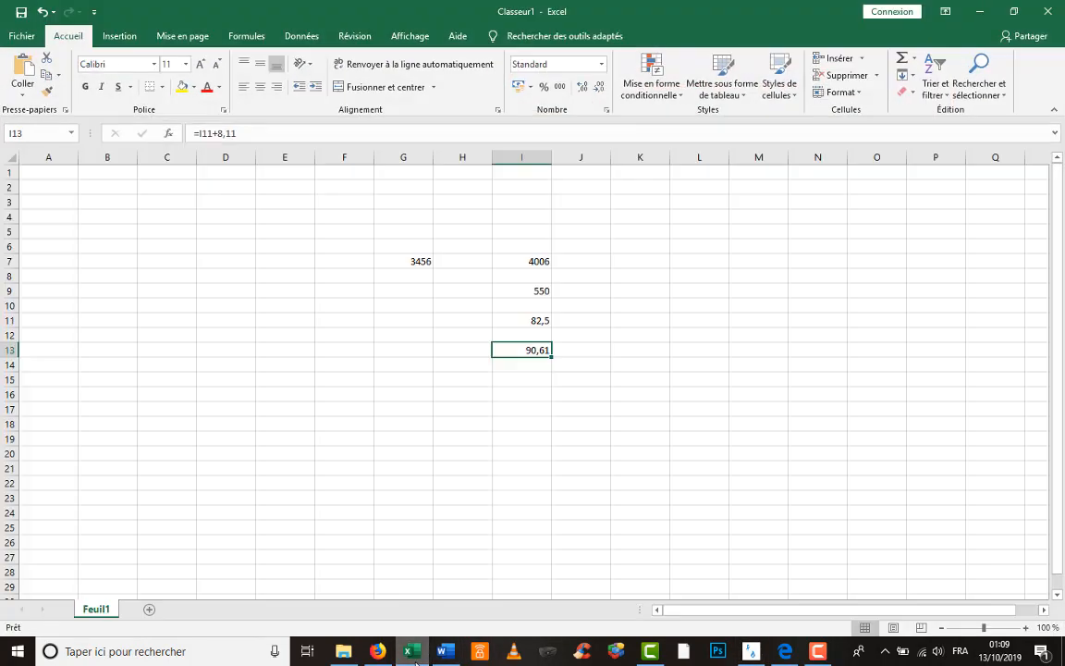
double_click(625, 380)
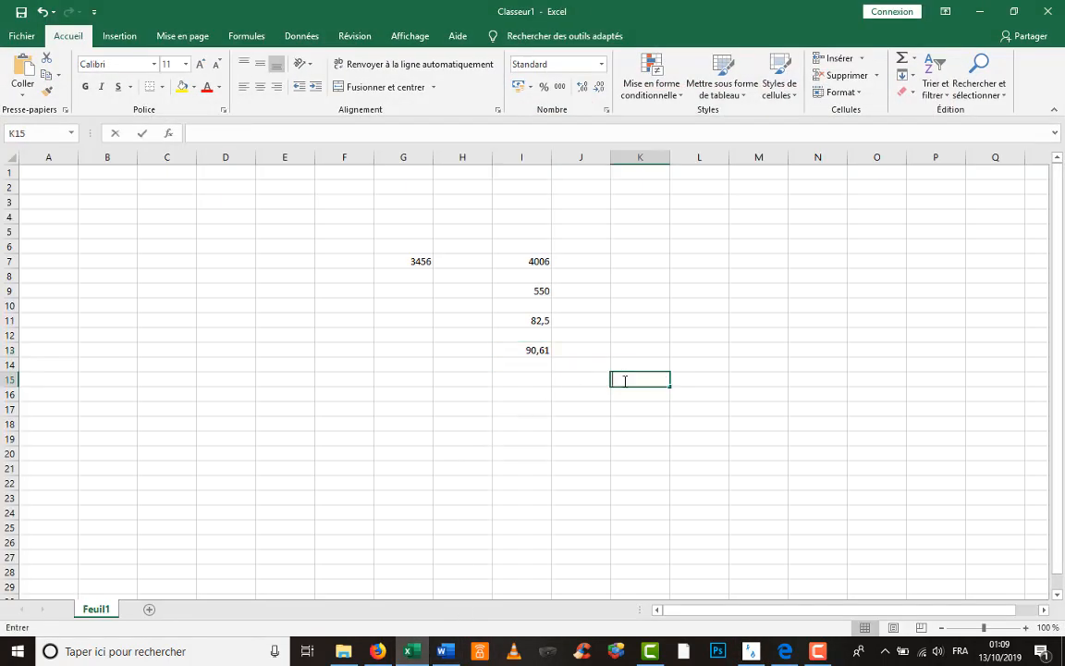
text(34567)
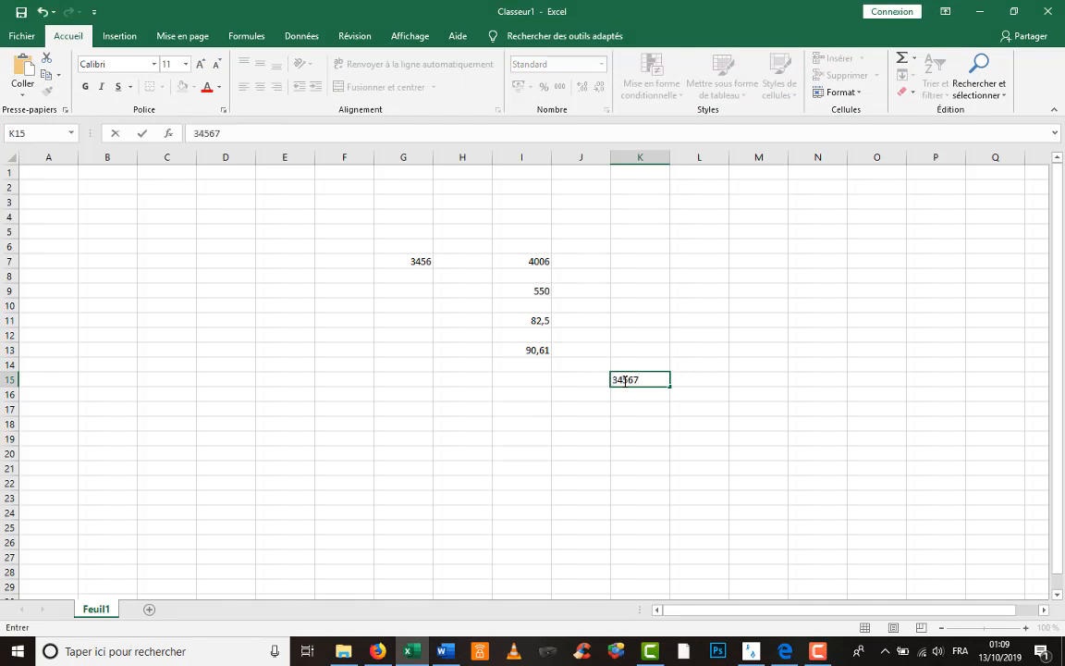
key(Return)
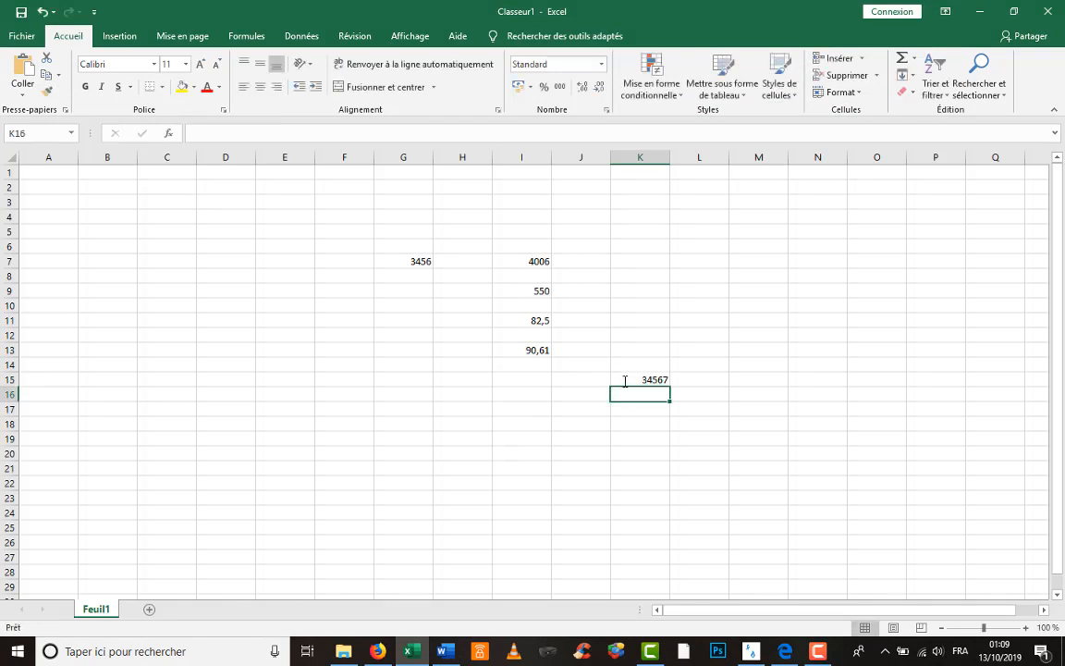
click(655, 380)
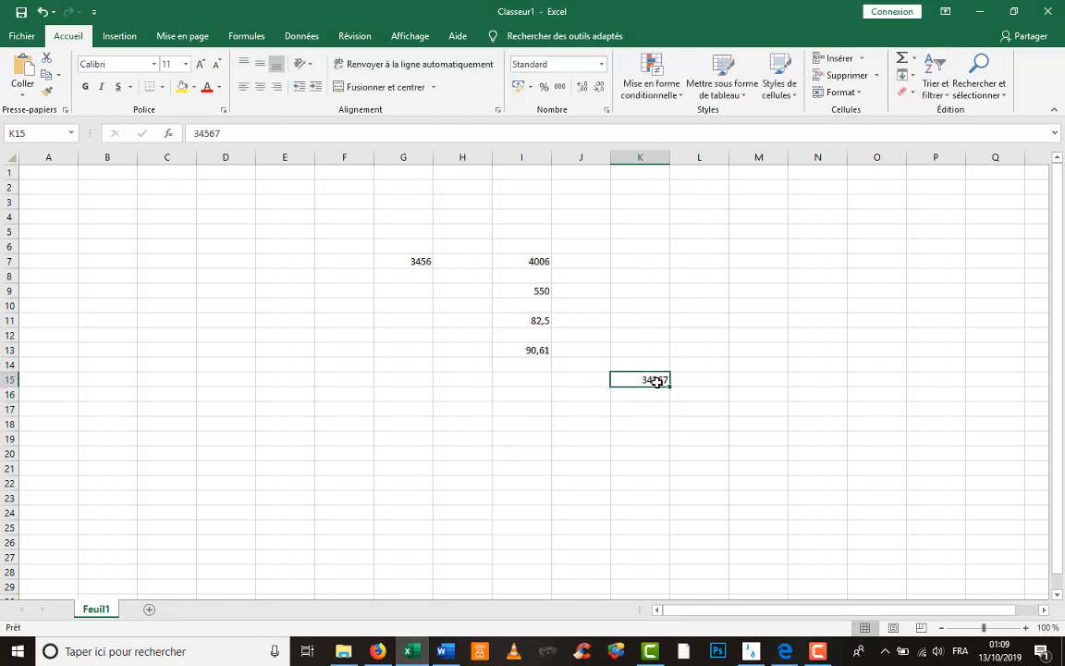
click(658, 395)
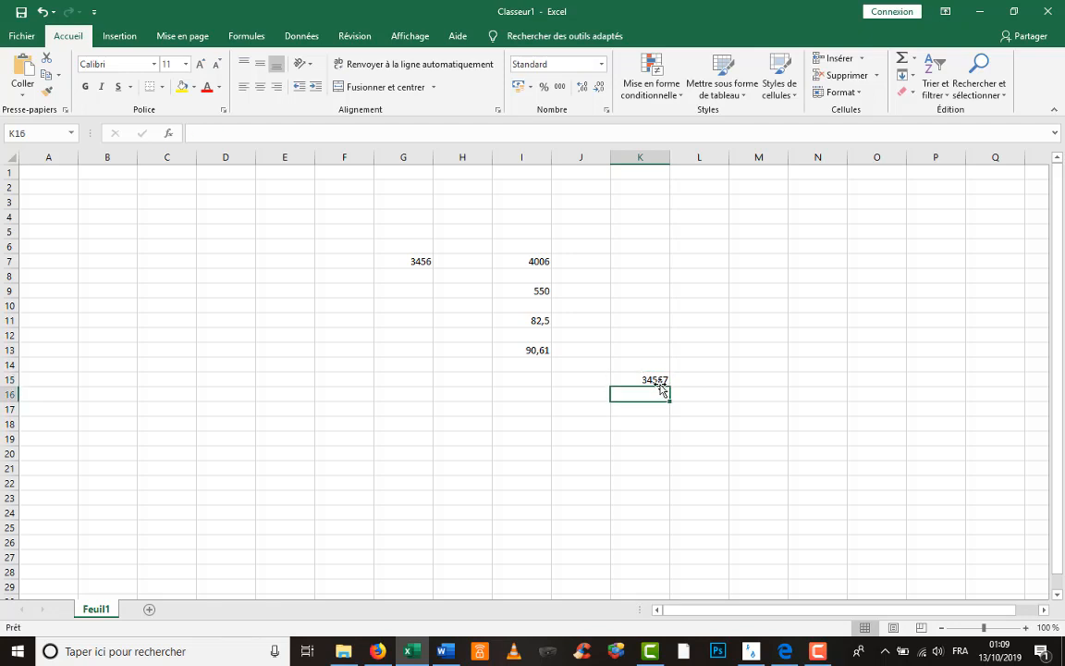
click(662, 379)
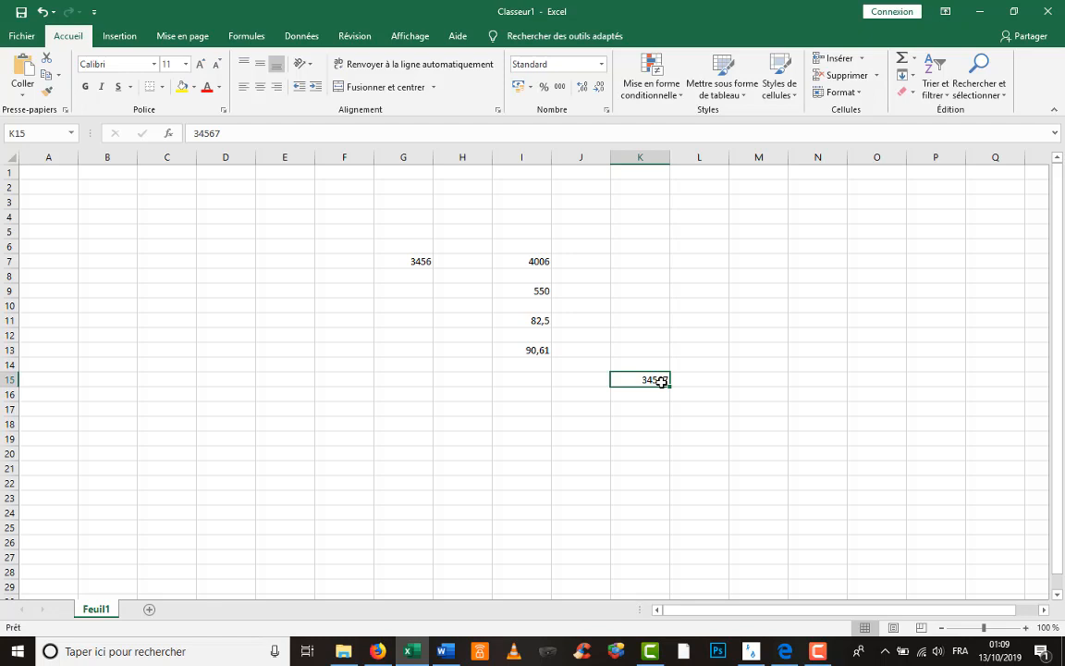
- Enter the second gas reading 36769 in cell M15
double_click(744, 380)
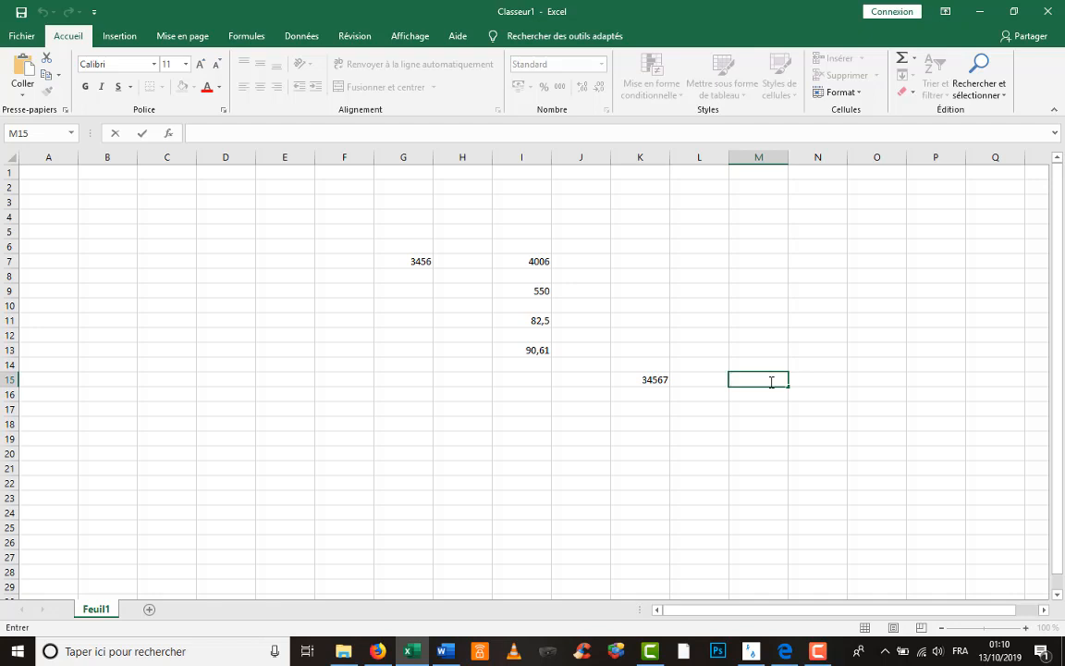
text(36769)
key(Return)
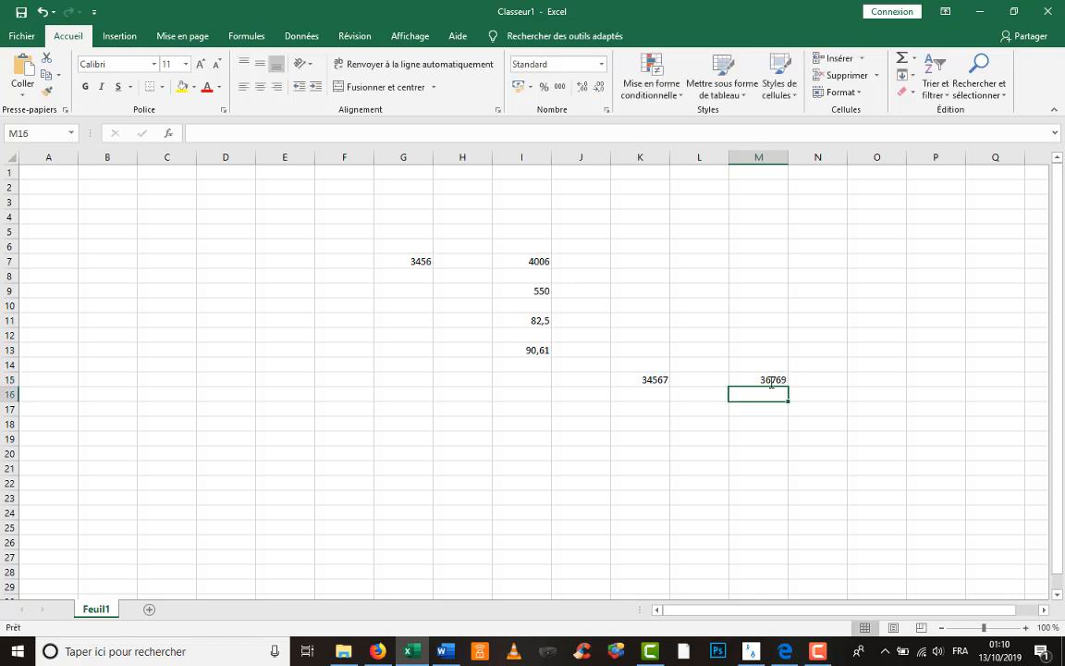
key(Return)
- Compute the 2202 difference in L17 with the formula =M15-K15
key(Left)
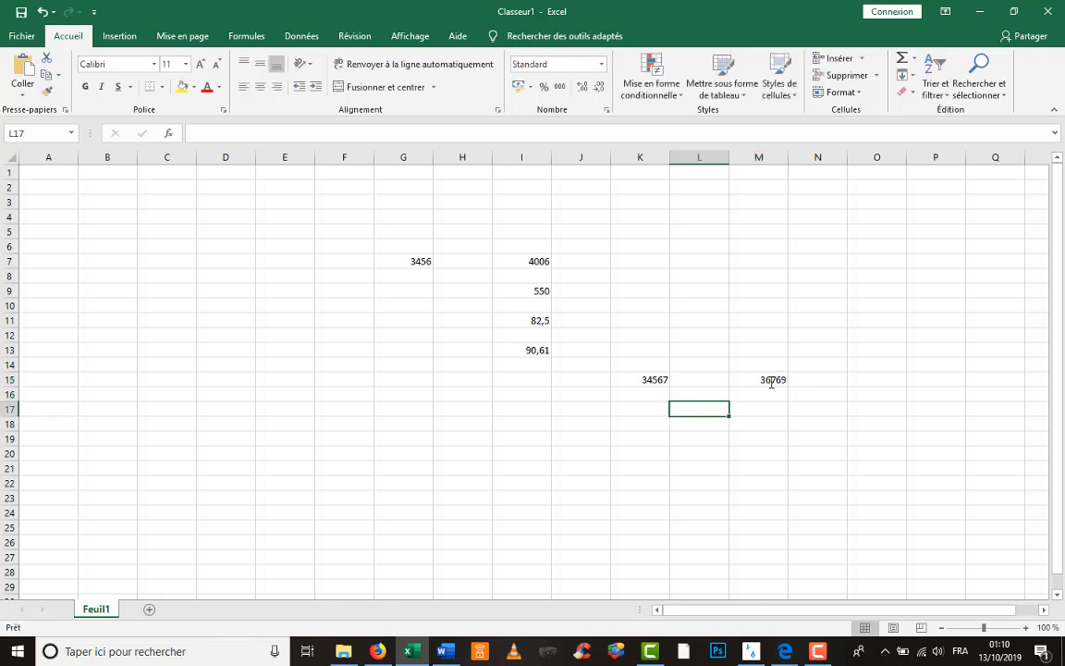
text(=)
key(BackSpace)
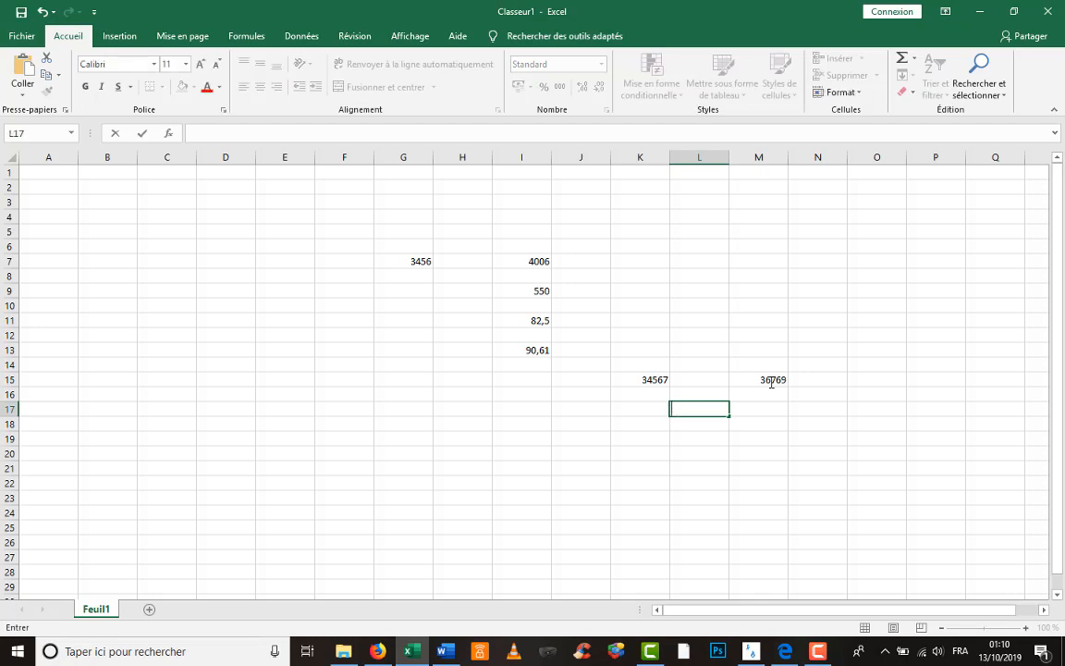
text(=)
click(769, 378)
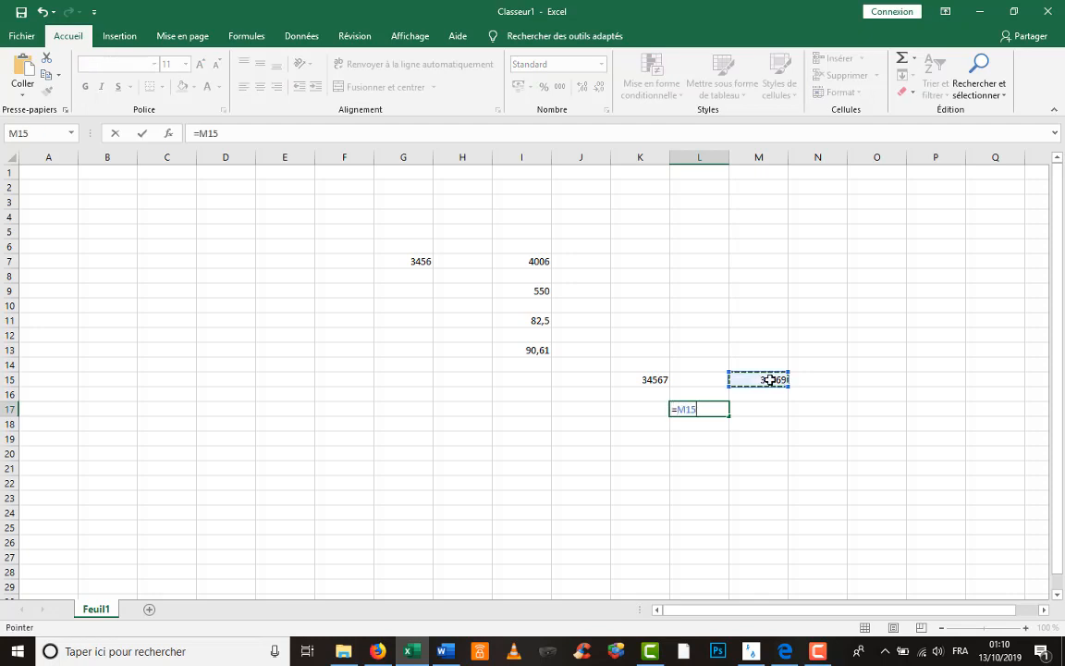
text(-)
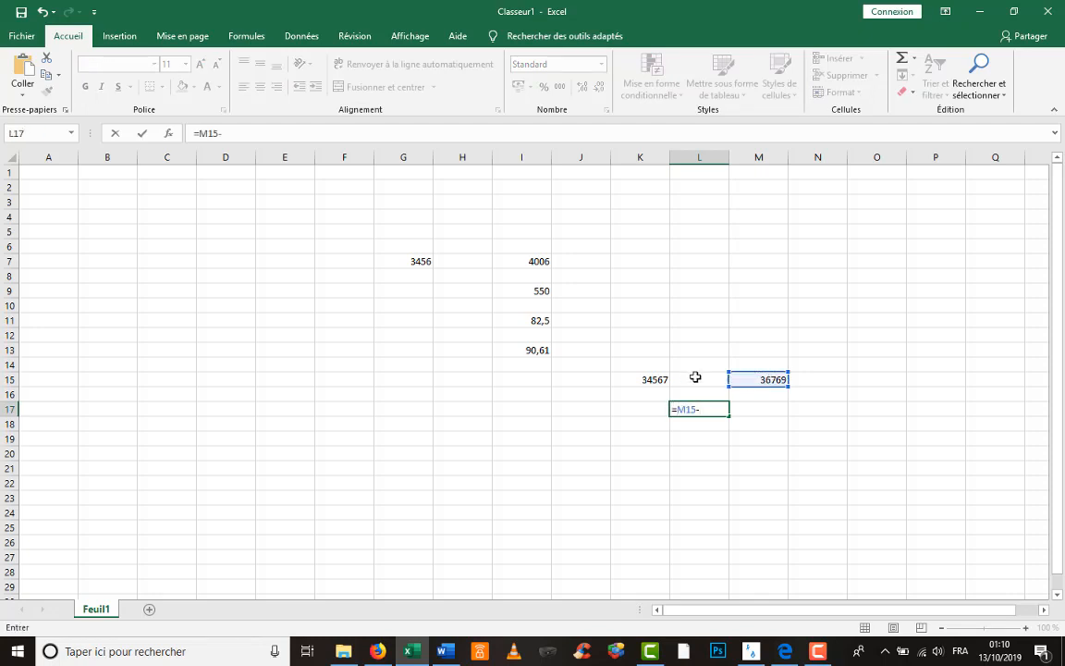
click(658, 377)
key(Return)
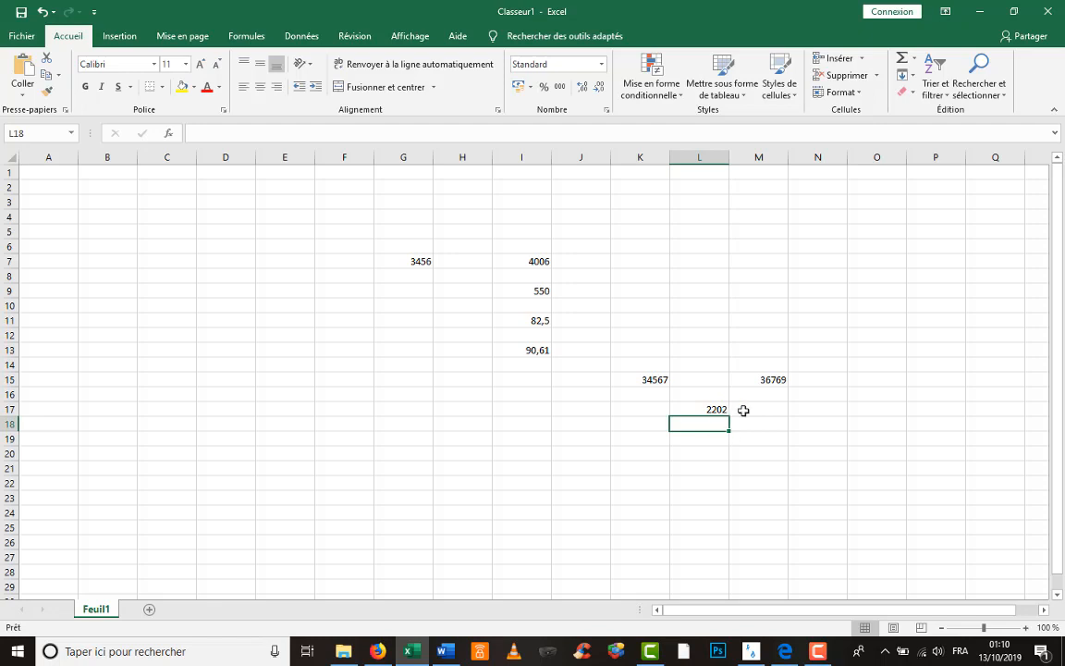
- Label the difference M3 in M17 and start a new formula in L19
double_click(744, 409)
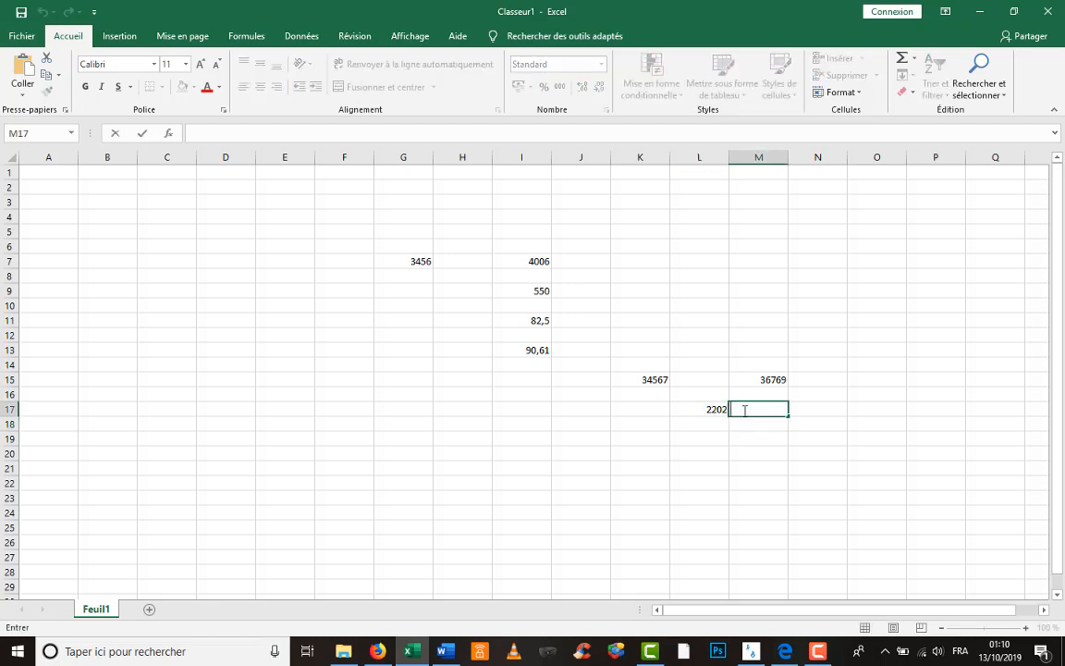
text(M3)
key(Return)
key(Left)
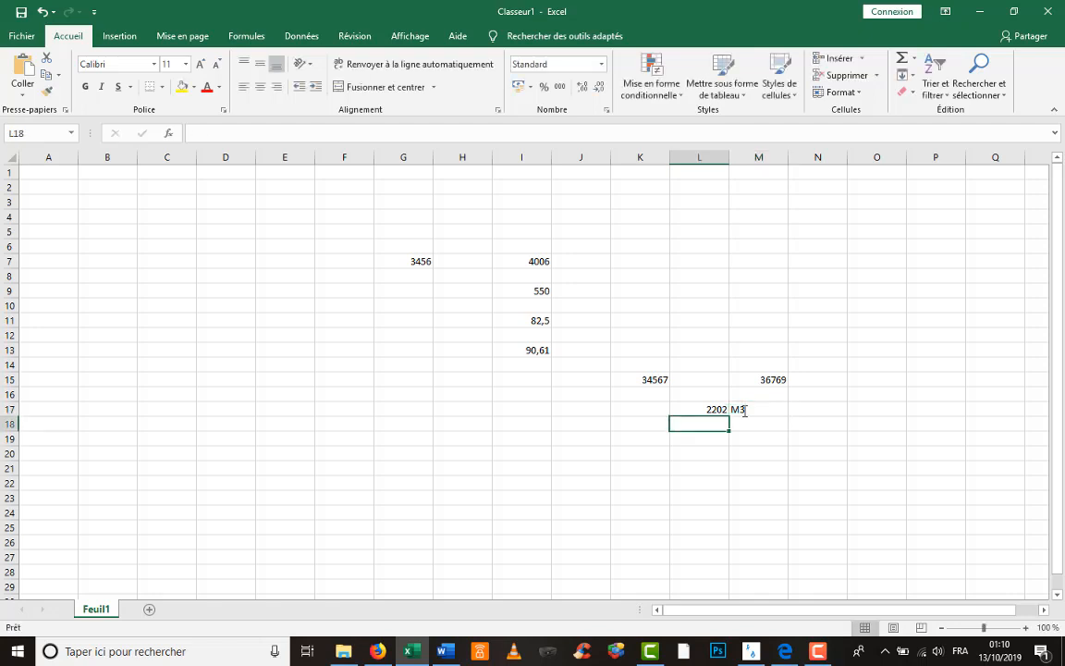
key(Down)
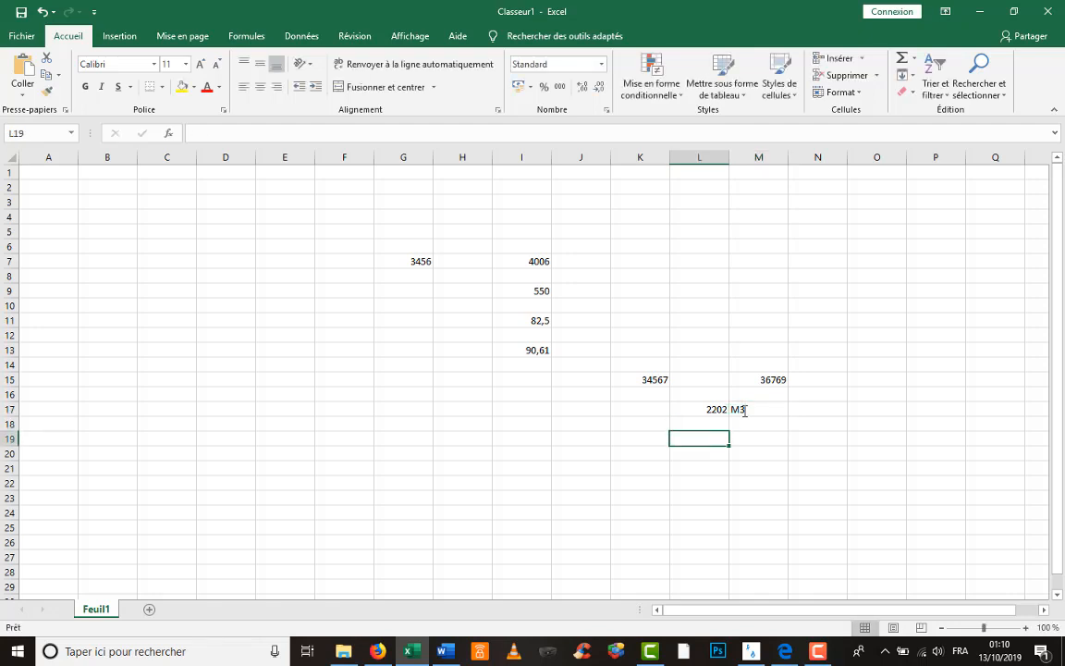
text(=)
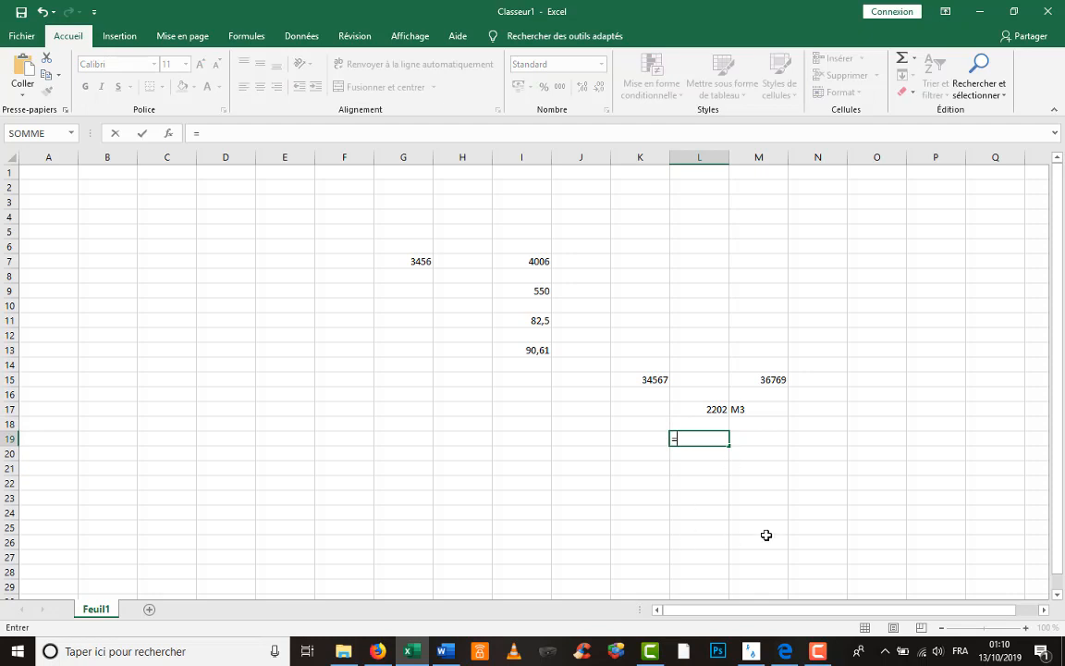
click(751, 651)
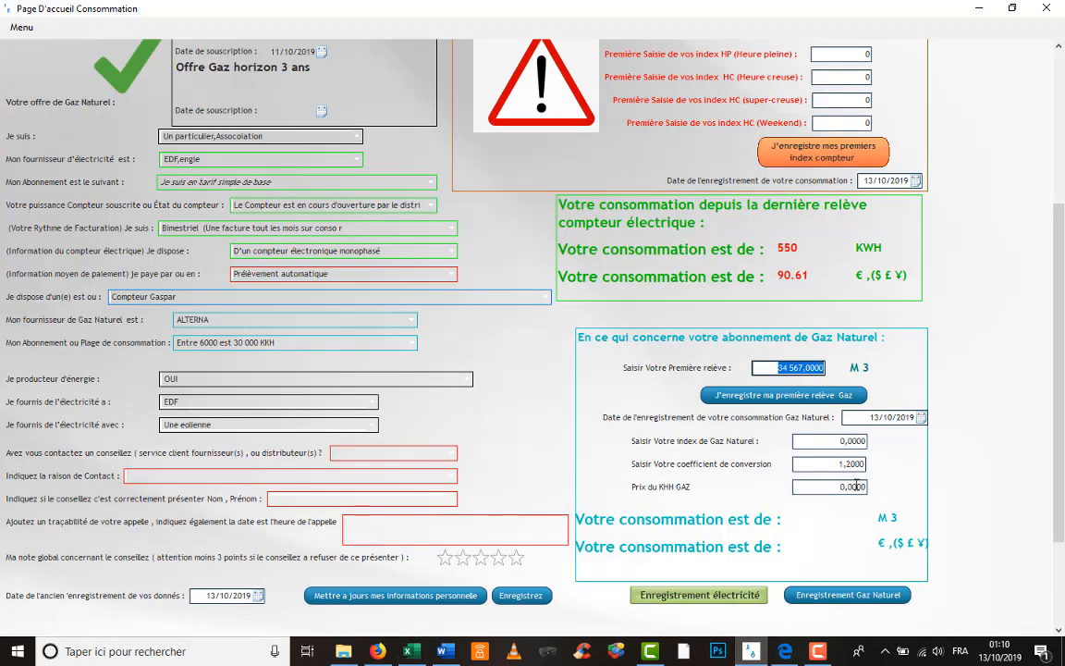
click(755, 653)
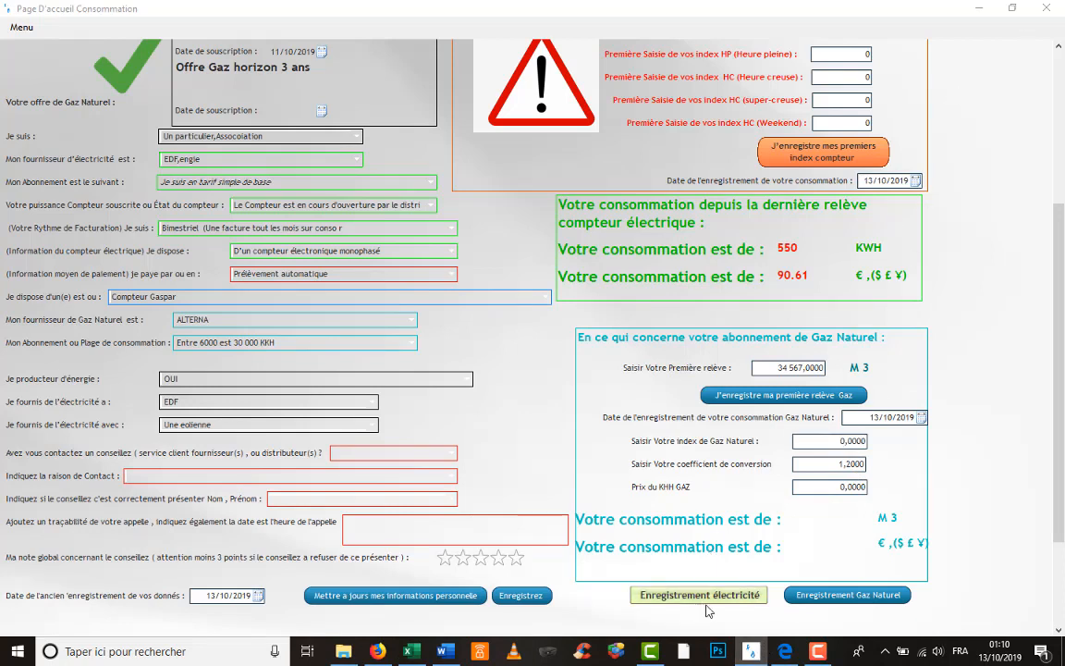
mouse_move(413, 648)
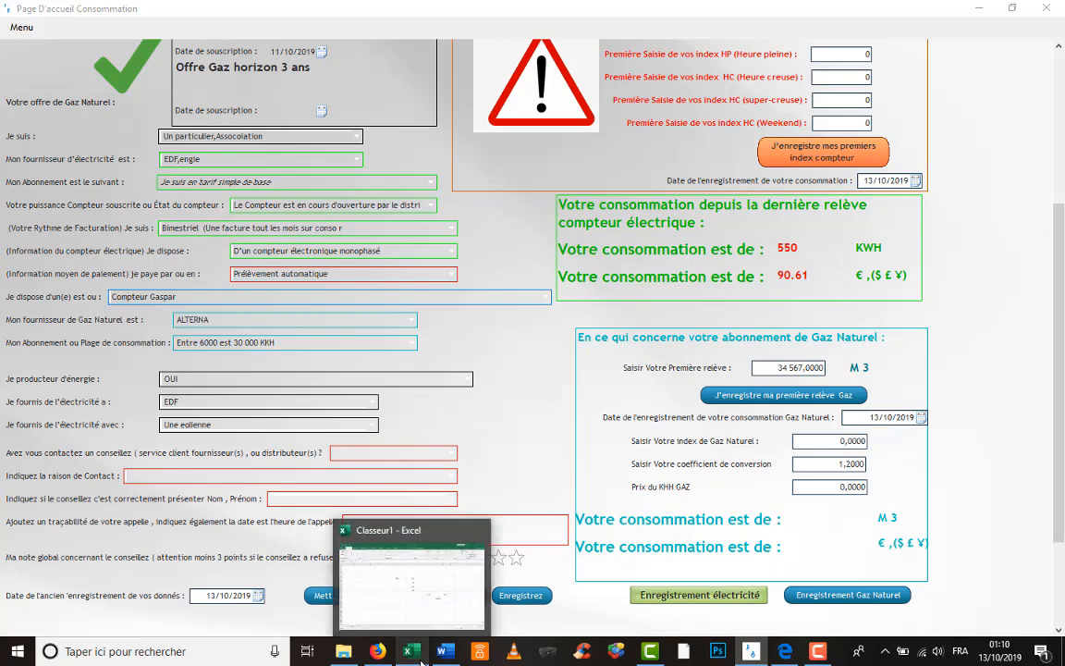
click(459, 622)
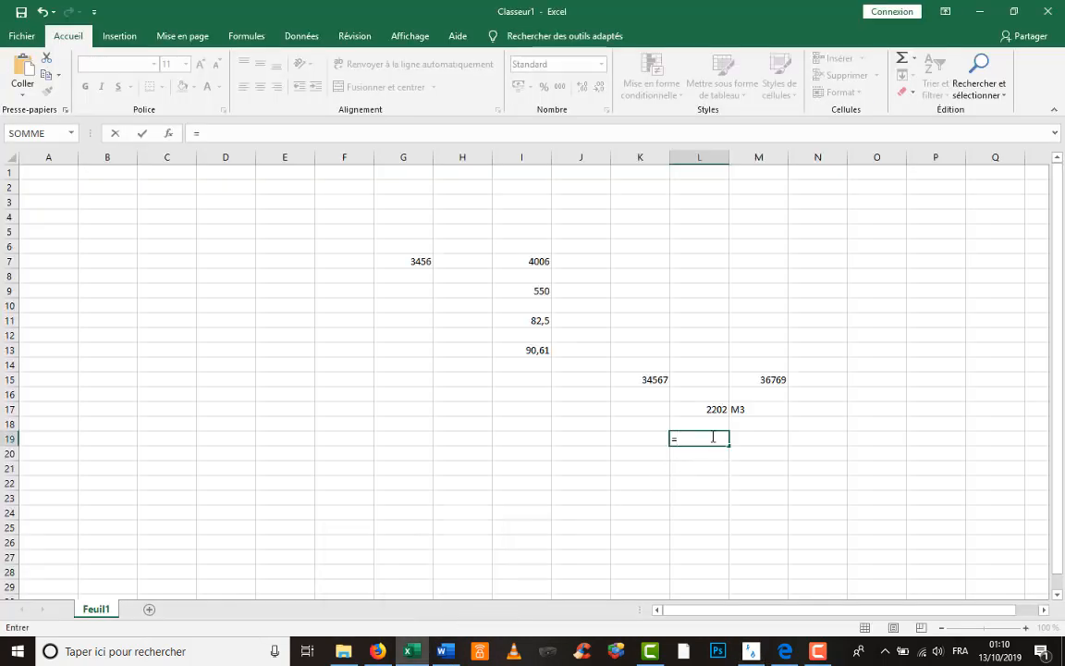
- Finish the L19 formula as L17*1,2, giving 2642,4
click(719, 410)
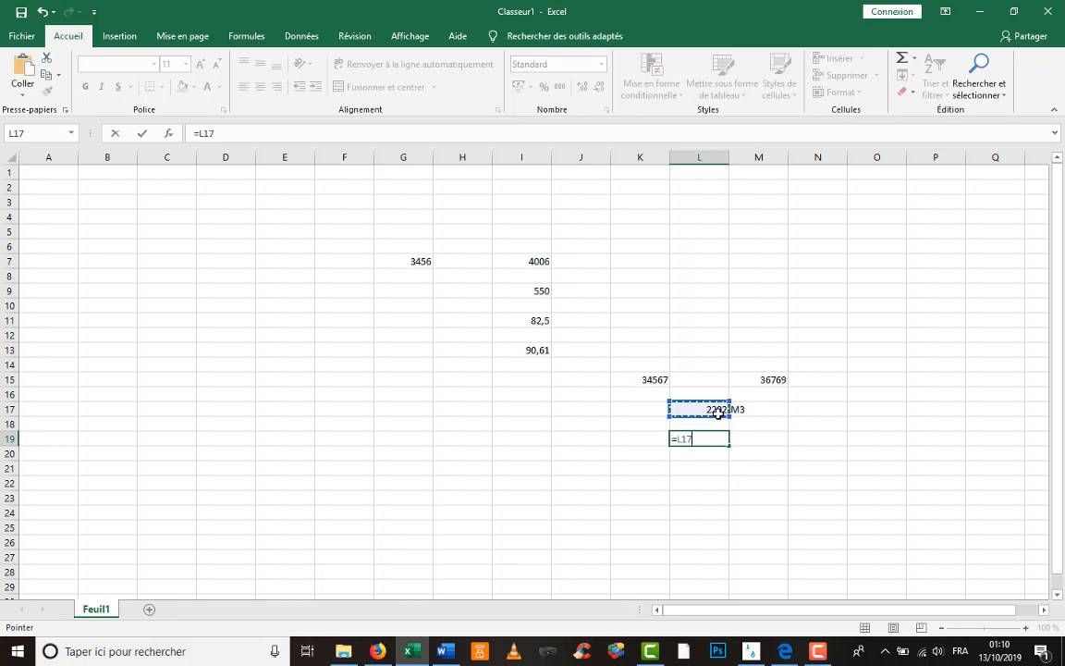
text(5)
key(BackSpace)
text(*1,2)
key(Return)
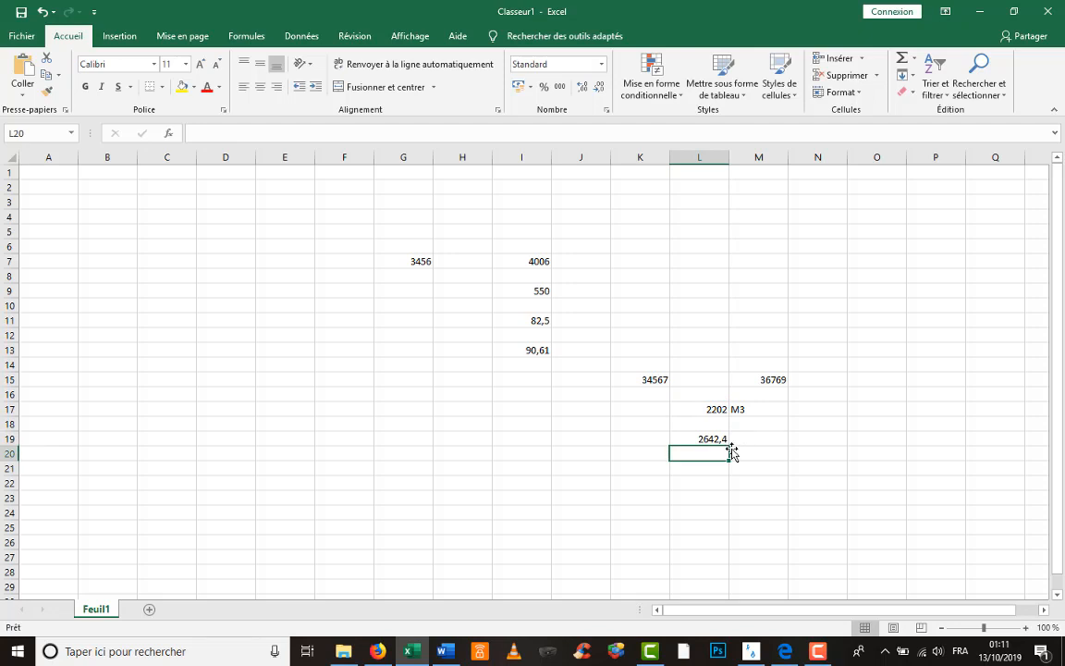
- Label the 2642,4 result kwh in cell M19
click(750, 437)
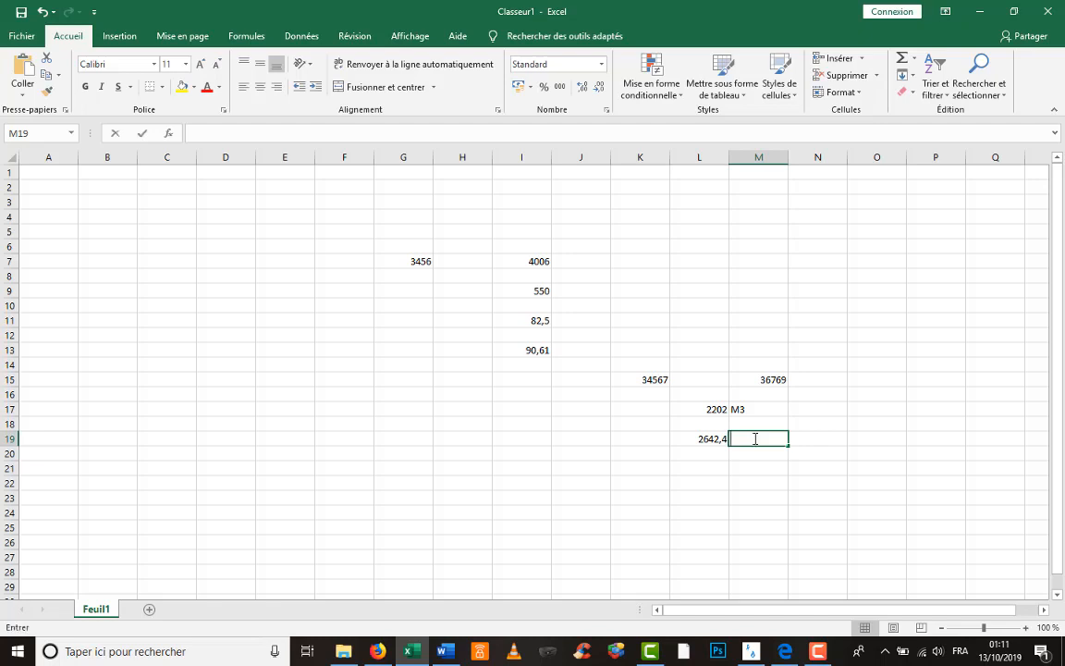
text(kwh)
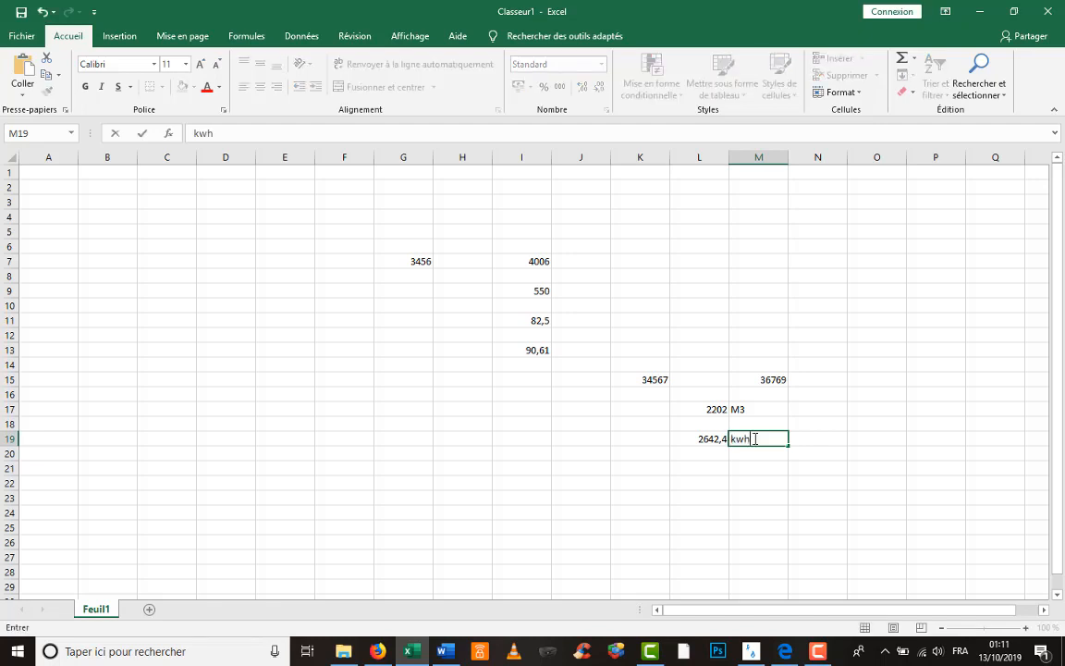
key(Return)
key(Return)
key(Left)
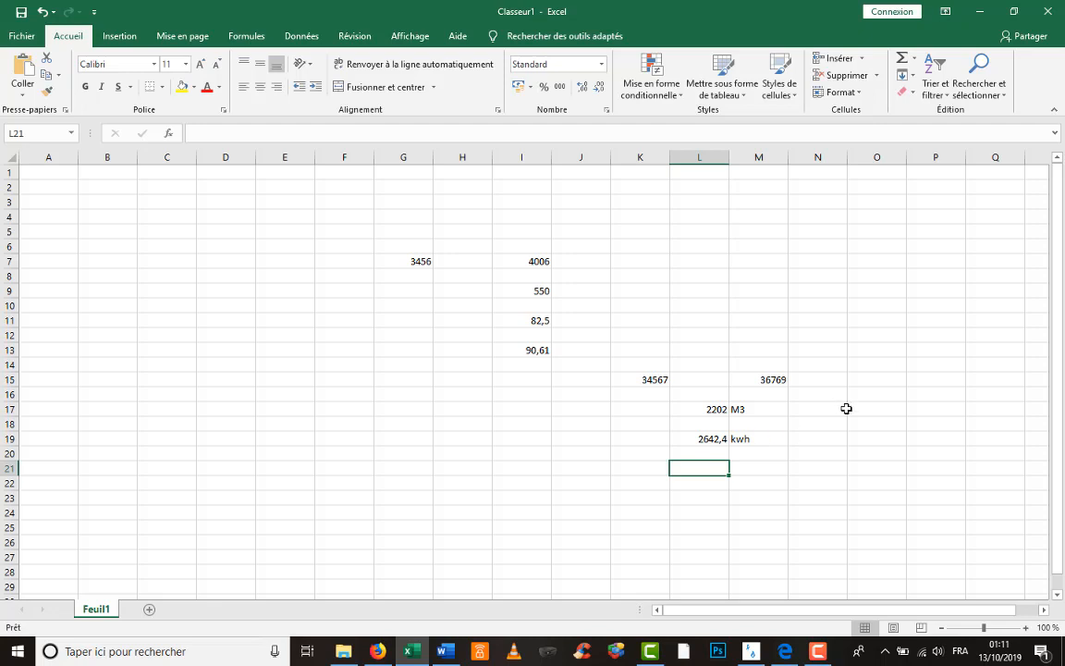
- Enter the coefficient 0,967 in cell N17
click(841, 412)
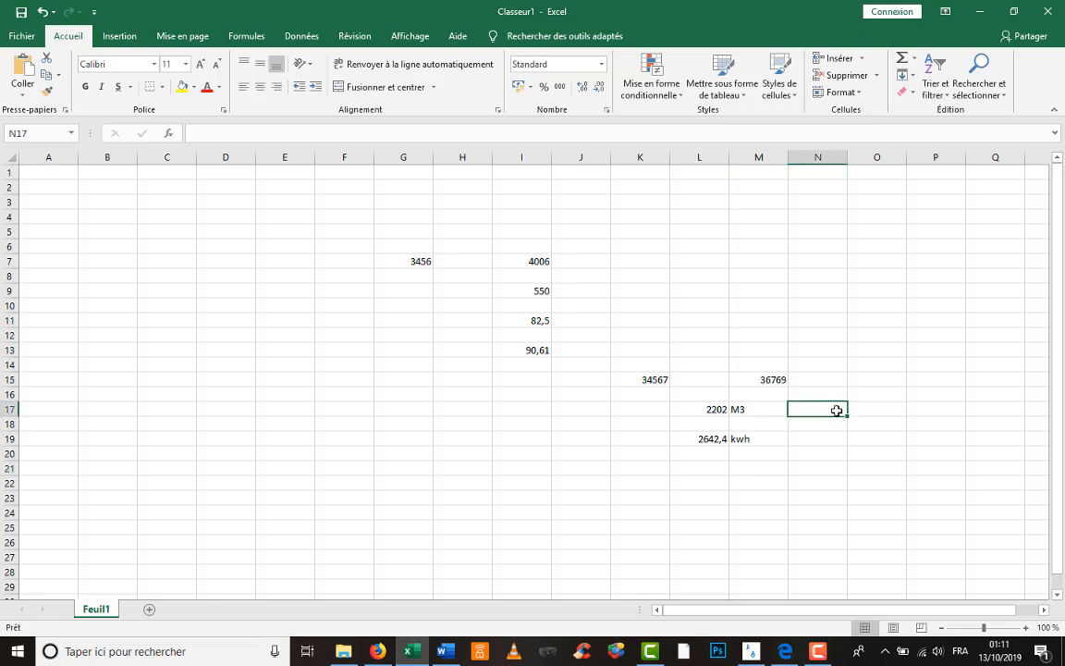
double_click(838, 412)
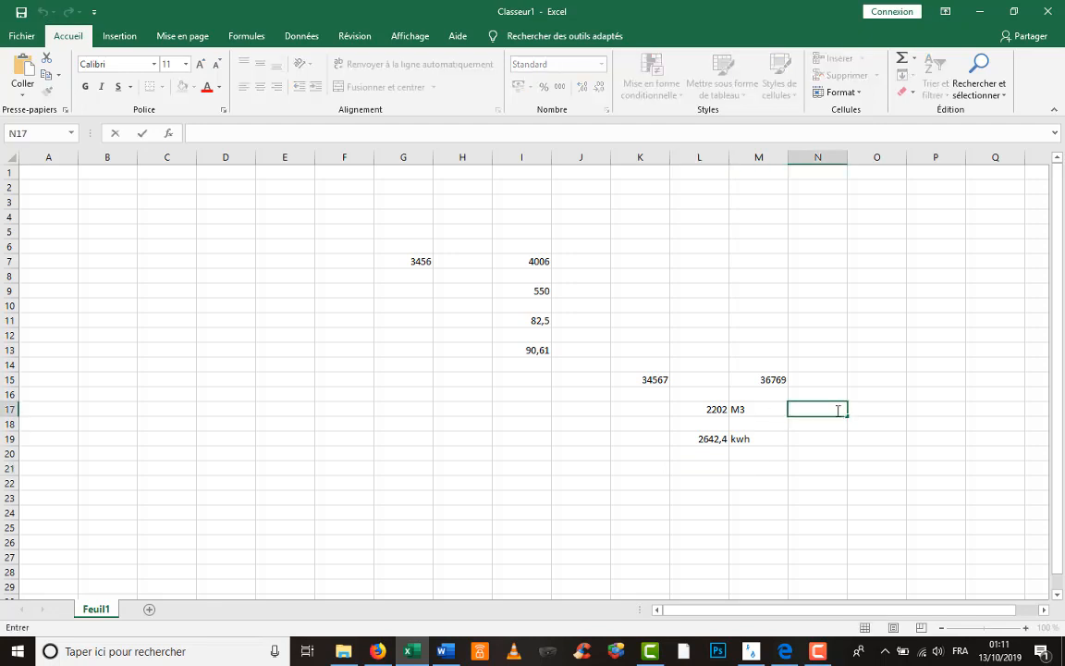
text(à)
key(BackSpace)
text(0?)
key(BackSpace)
text(,967)
click(803, 439)
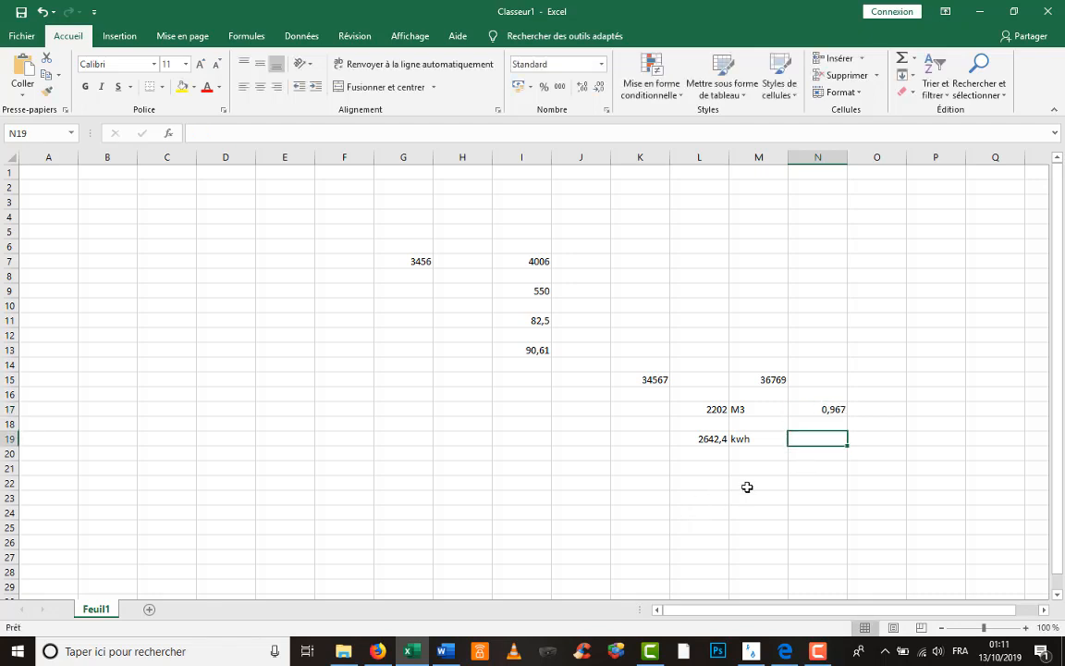
- Compute 2555,2008 in M22 with =L19*N17, then copy the 36769 reading from M15
click(747, 486)
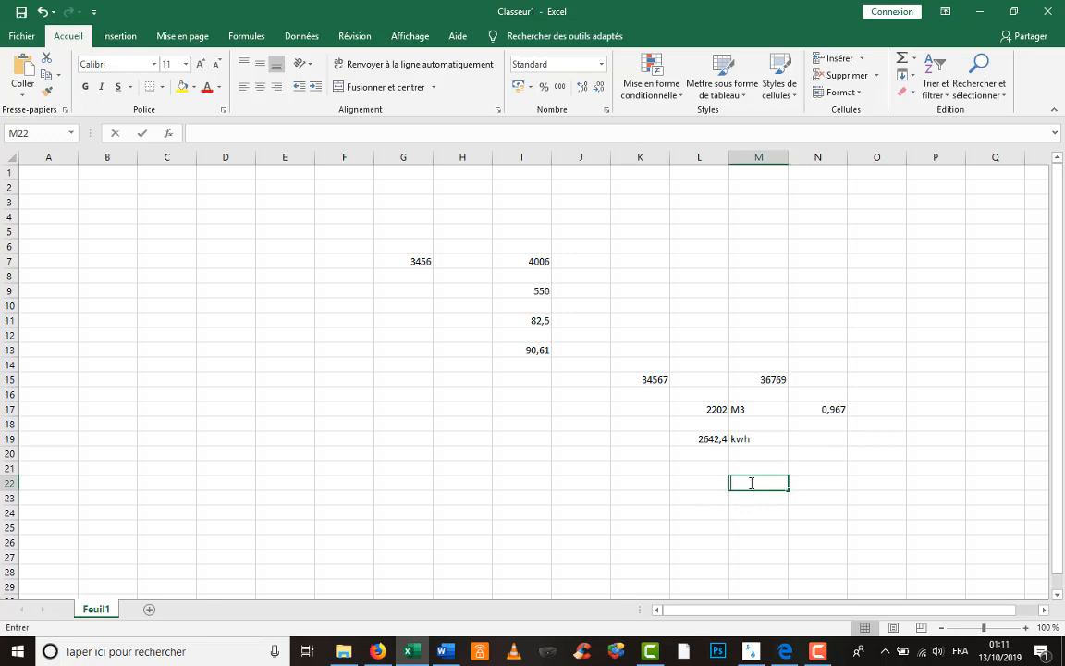
text(+)
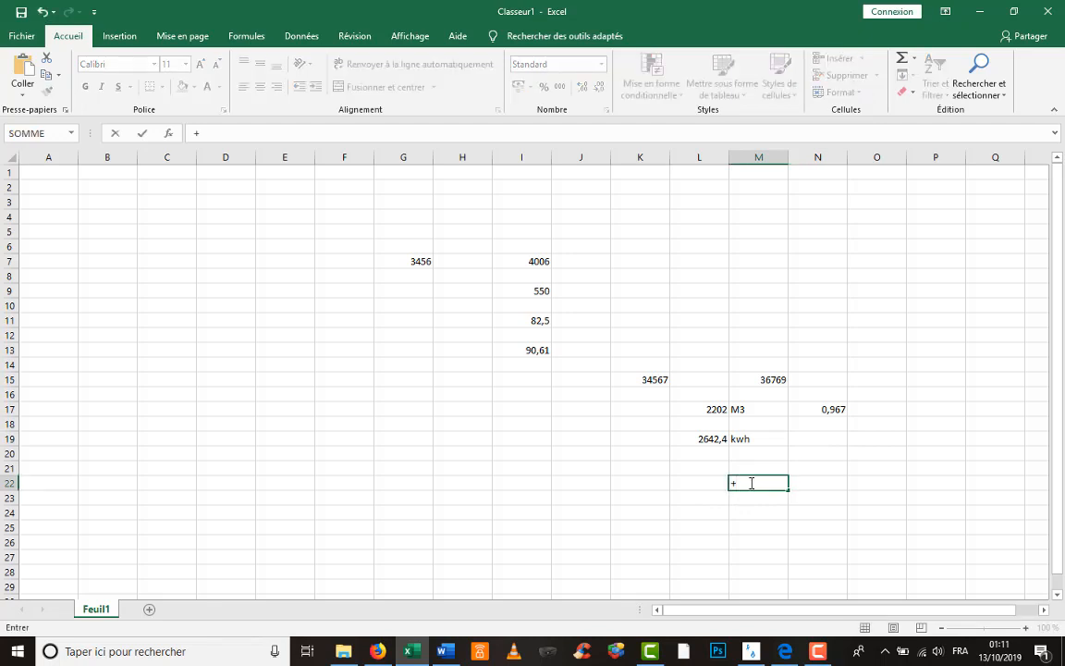
key(Escape)
text(=)
click(713, 443)
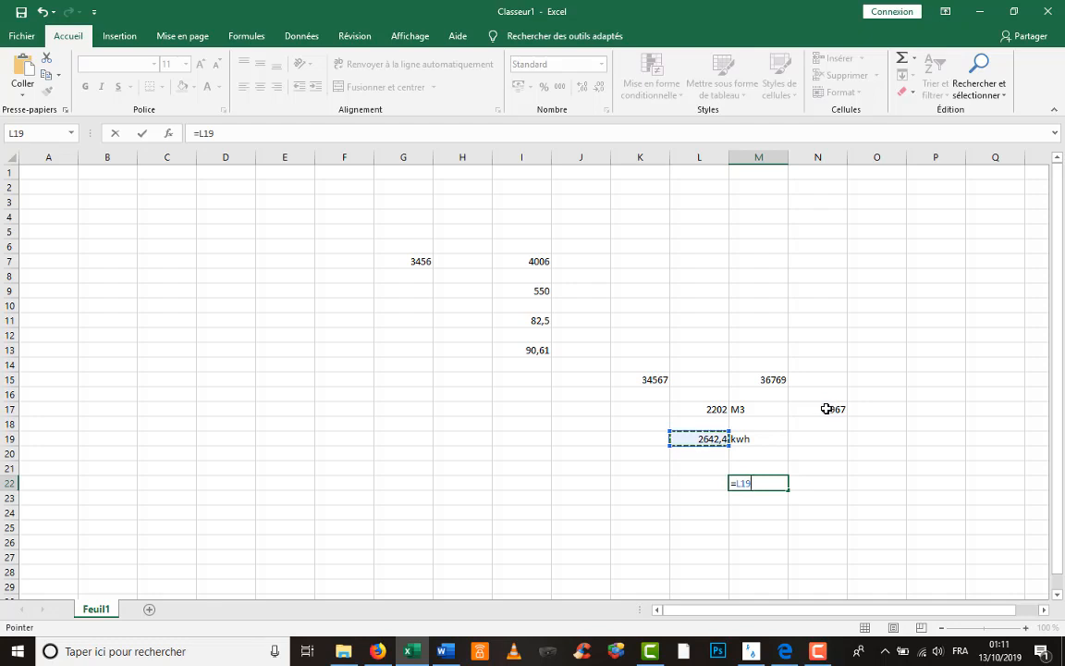
text(*)
click(827, 408)
key(Return)
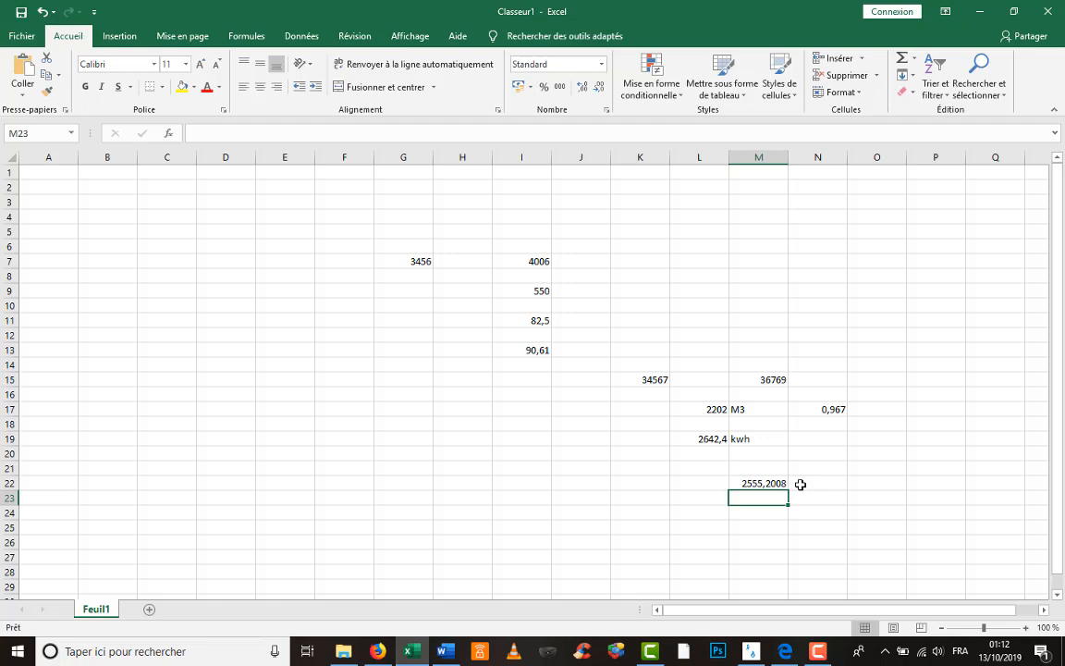
click(784, 379)
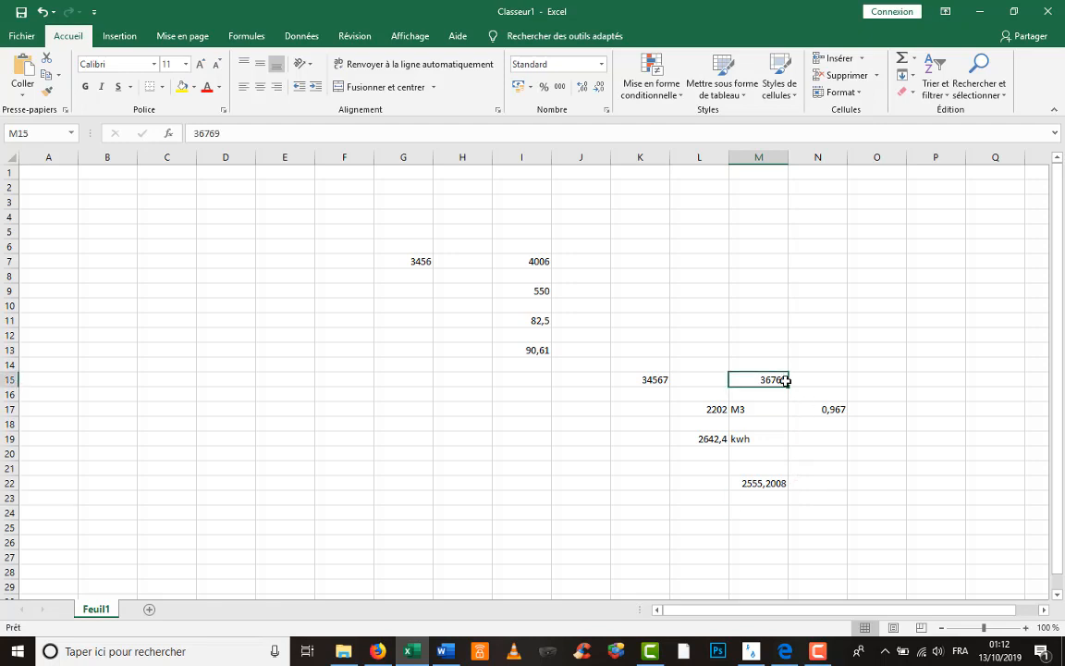
key(ctrl+c)
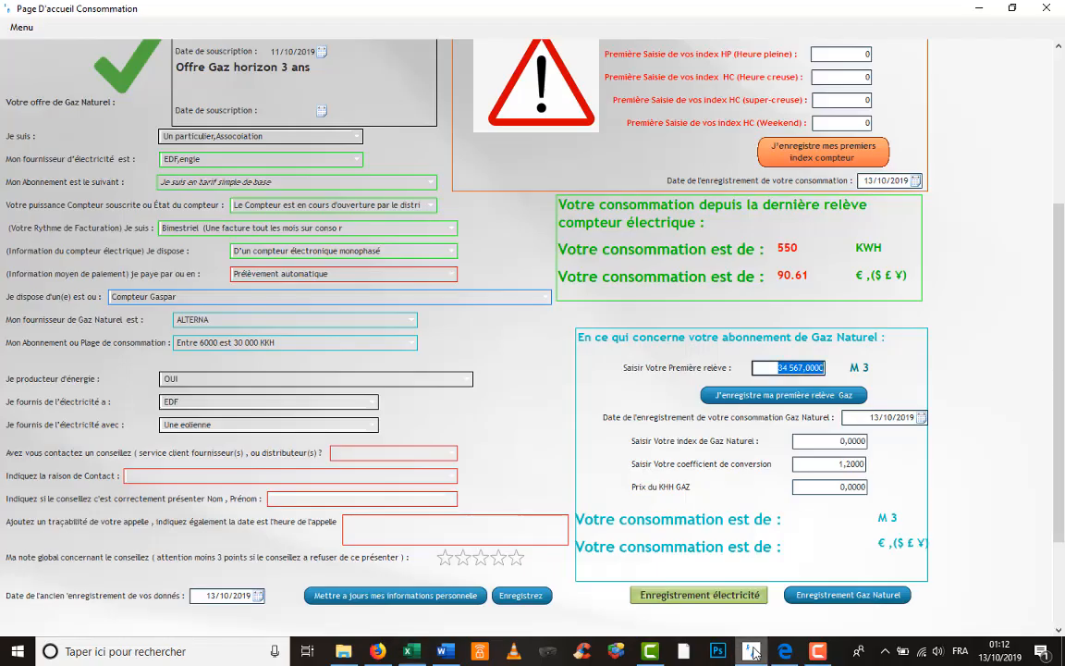
- Bring the consumption form forward and save 34 567 as the first natural-gas reading
click(757, 650)
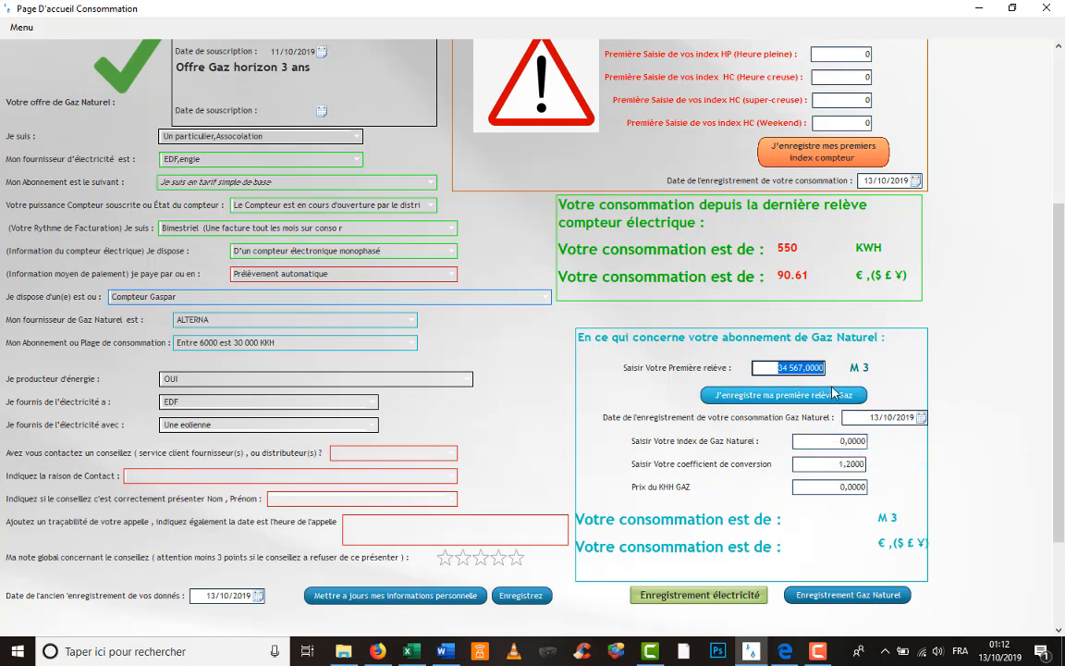
click(829, 394)
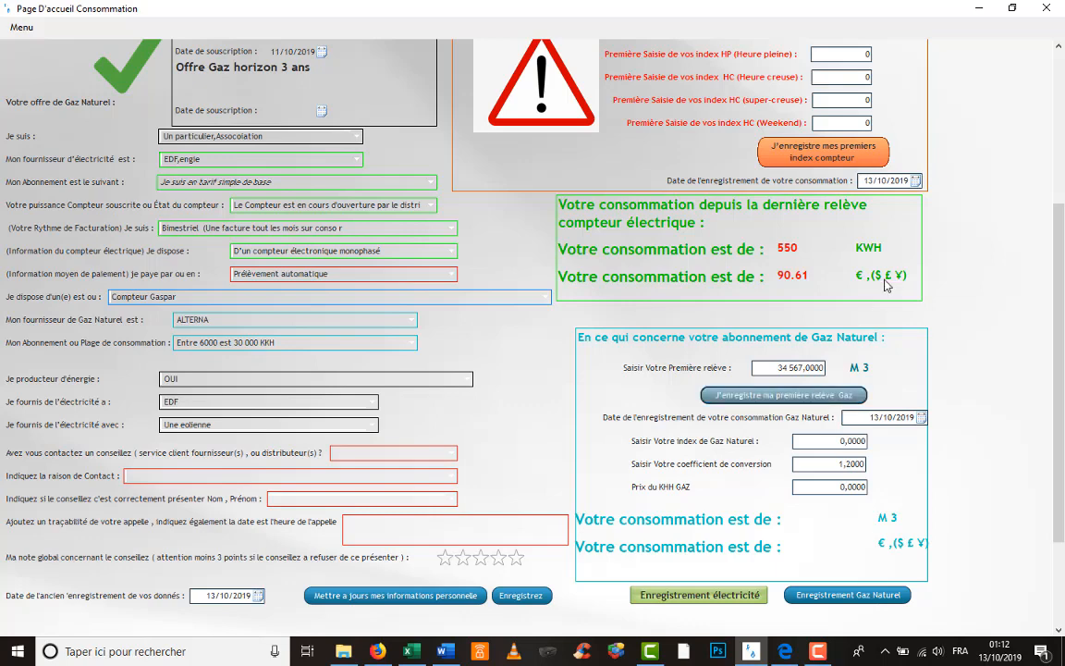
- Close the consumption page, log back in, and enter 36769 as the natural gas index
click(1042, 11)
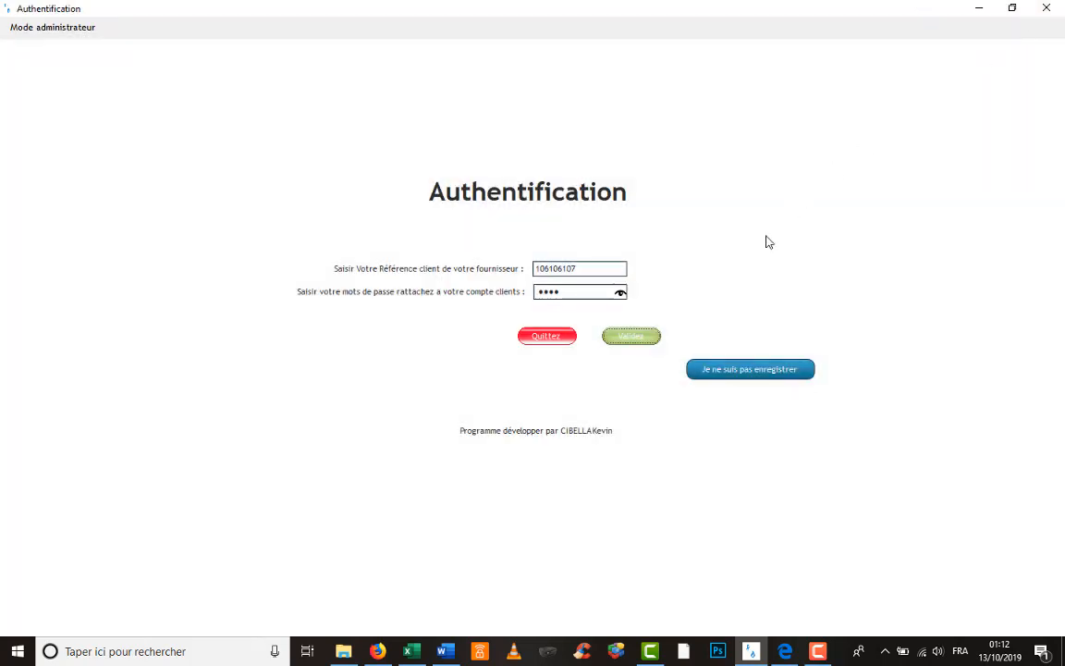
click(645, 336)
click(600, 380)
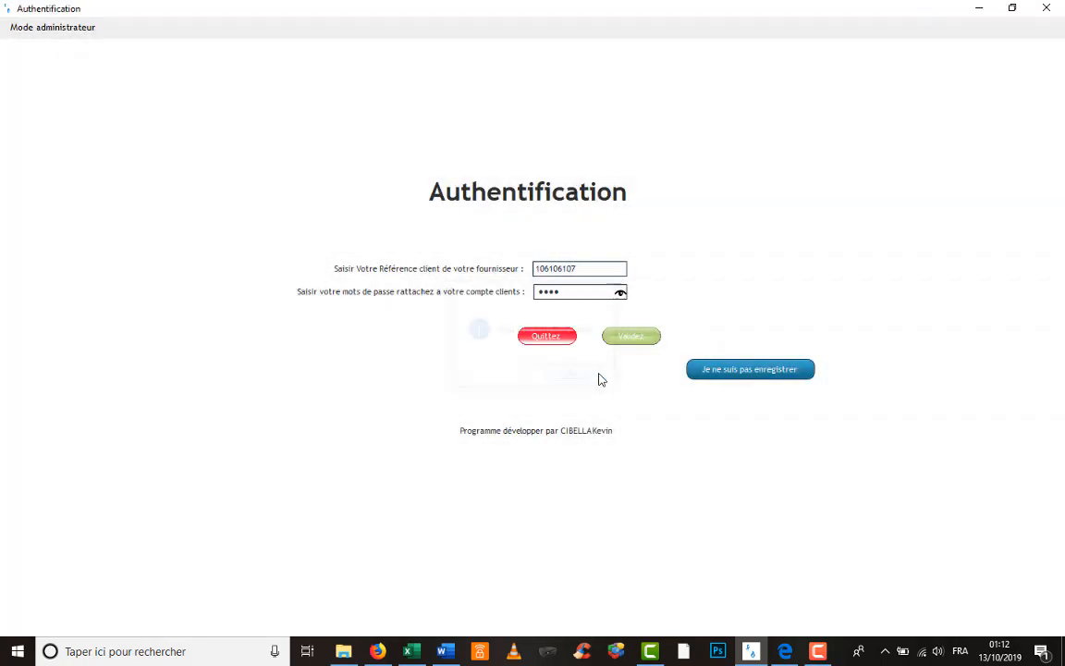
scroll(764, 358, down, 5)
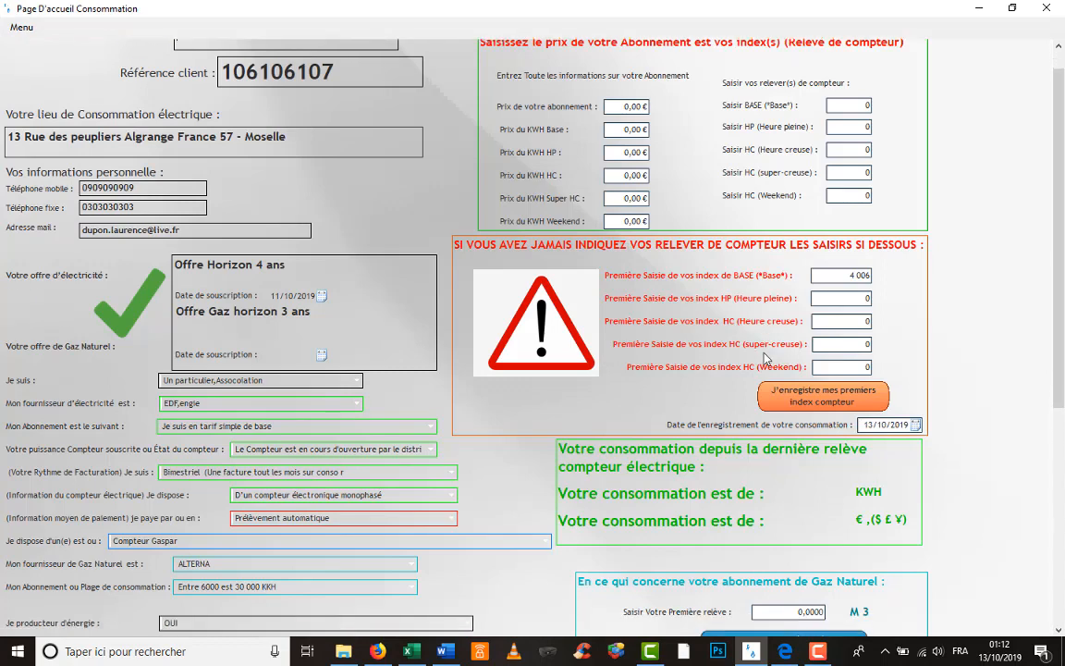
scroll(765, 357, down, 4)
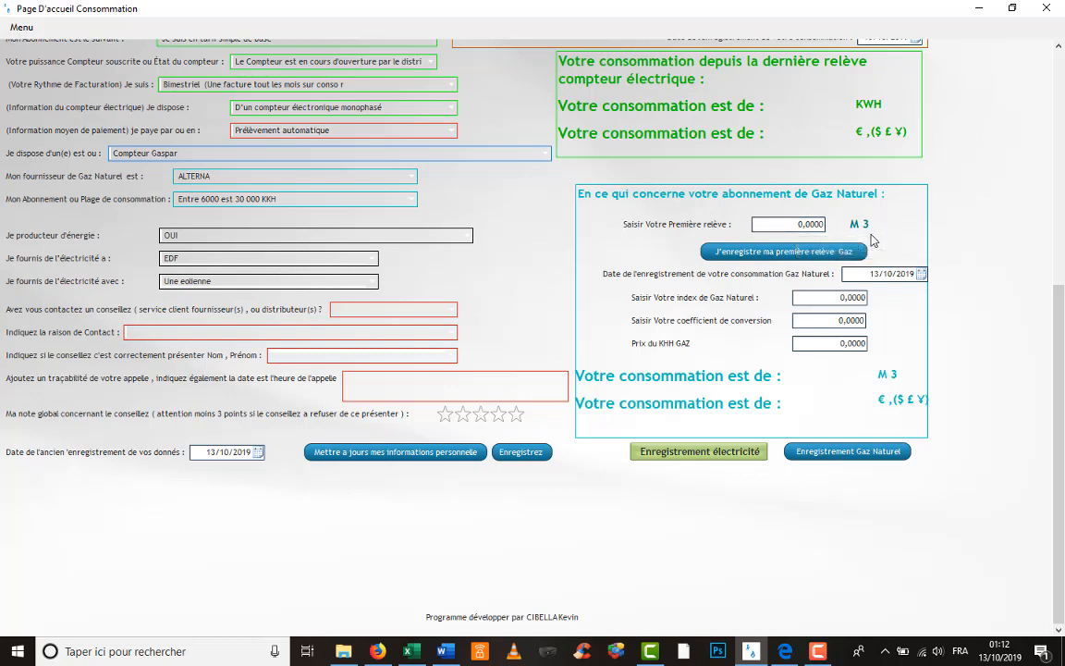
click(864, 297)
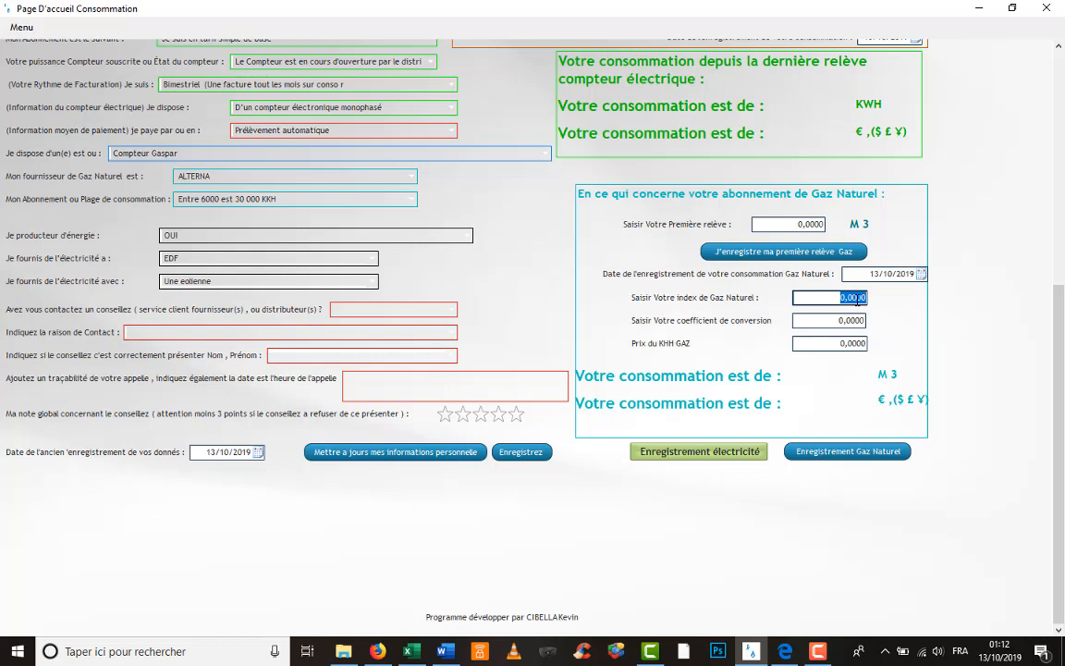
text(36769)
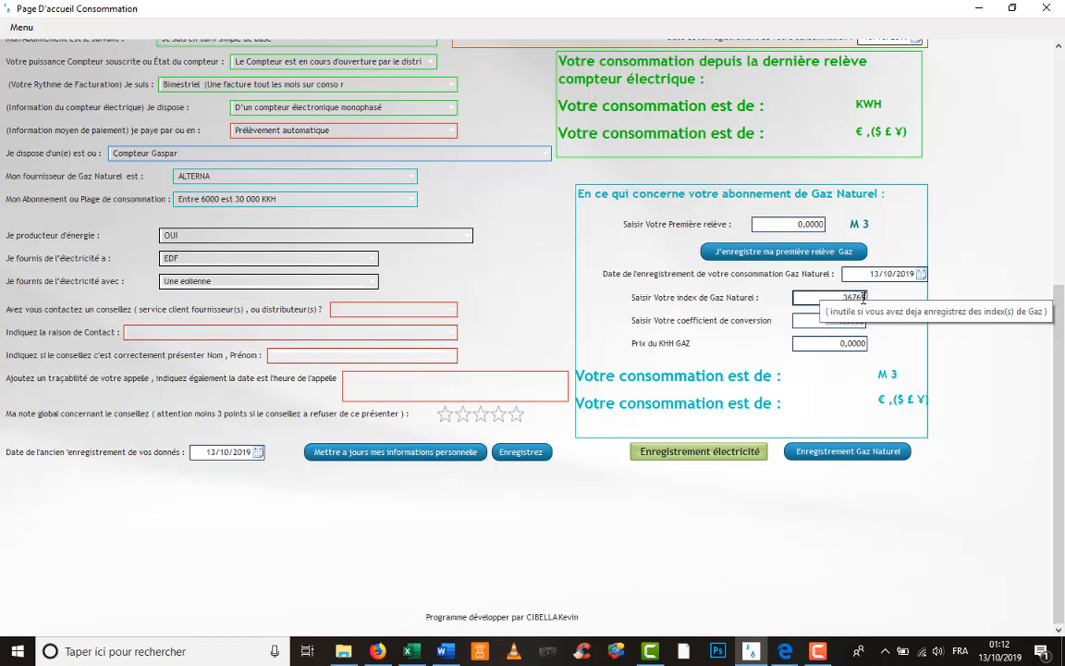
- Replace the 0,0000 conversion coefficient with 1,2000, then go back to Excel
click(861, 320)
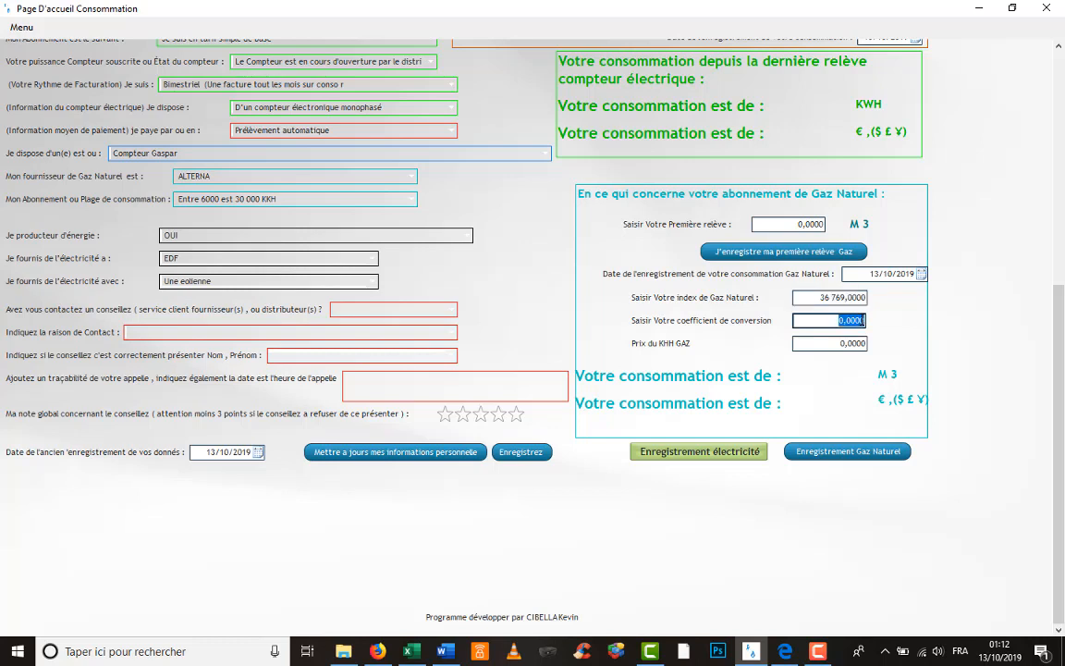
key(BackSpace)
key(Tab)
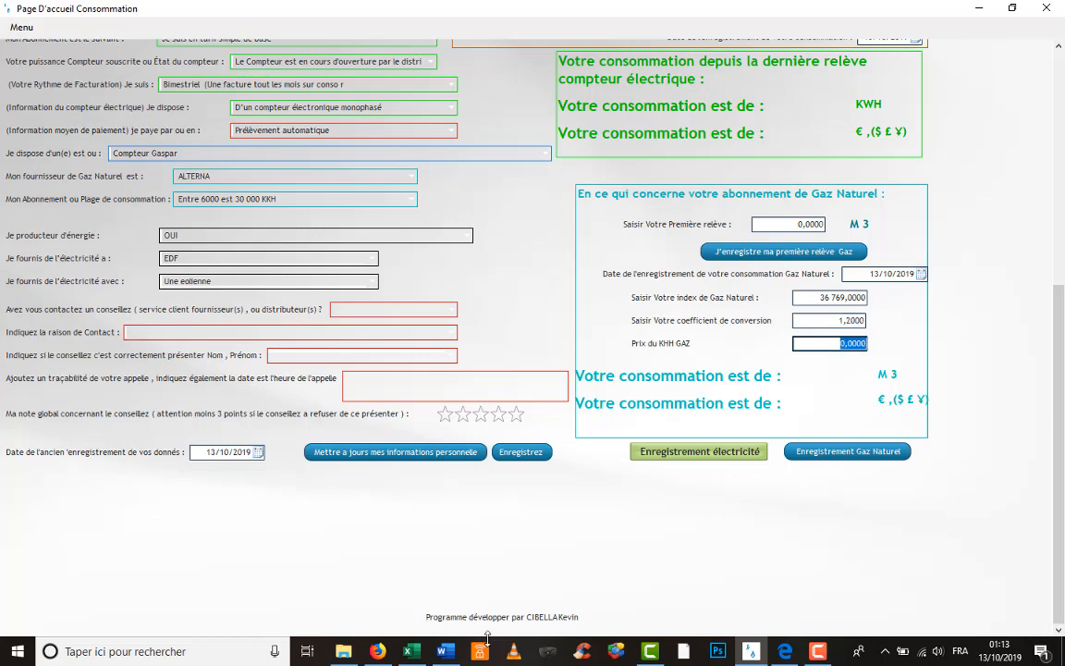
click(410, 651)
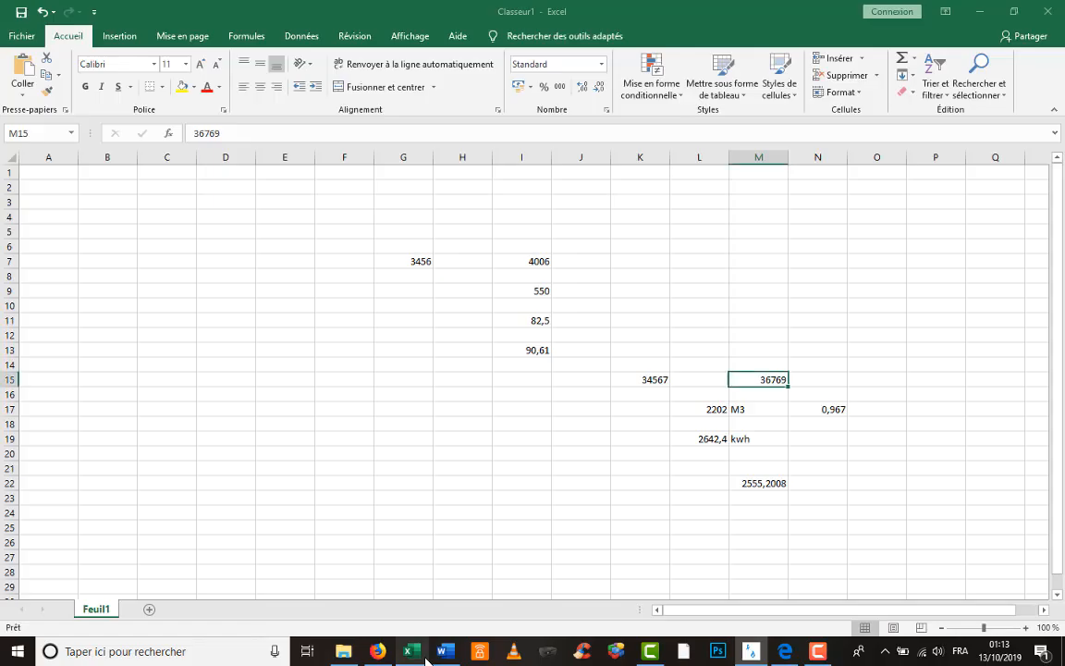
- Copy the 0,967 coefficient from N17 and return to the consumption form
click(828, 411)
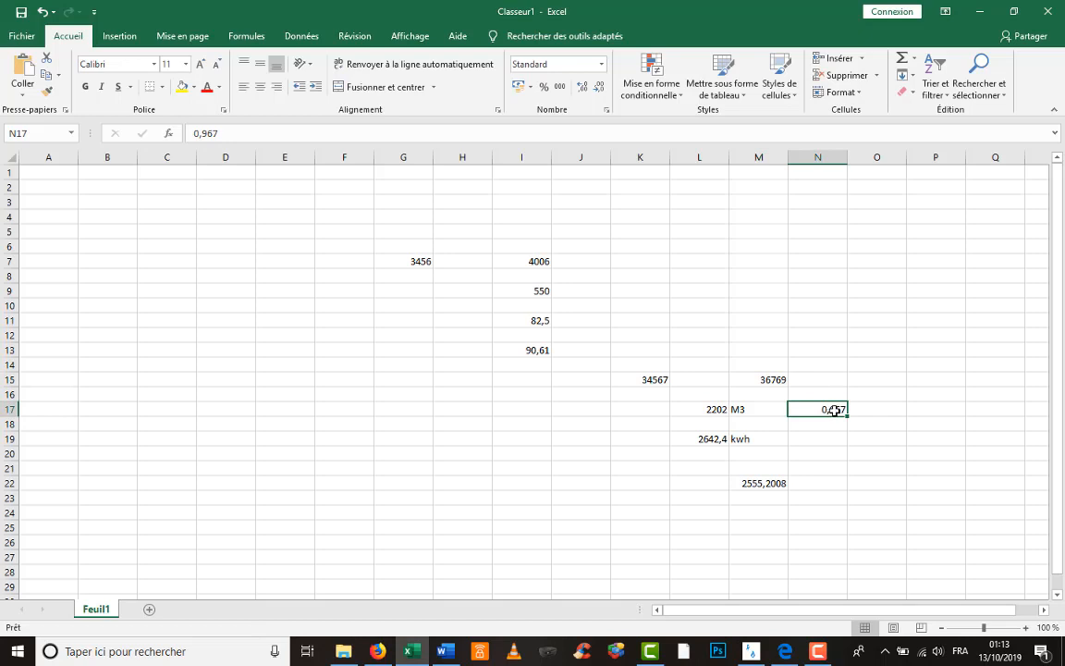
key(ctrl+c)
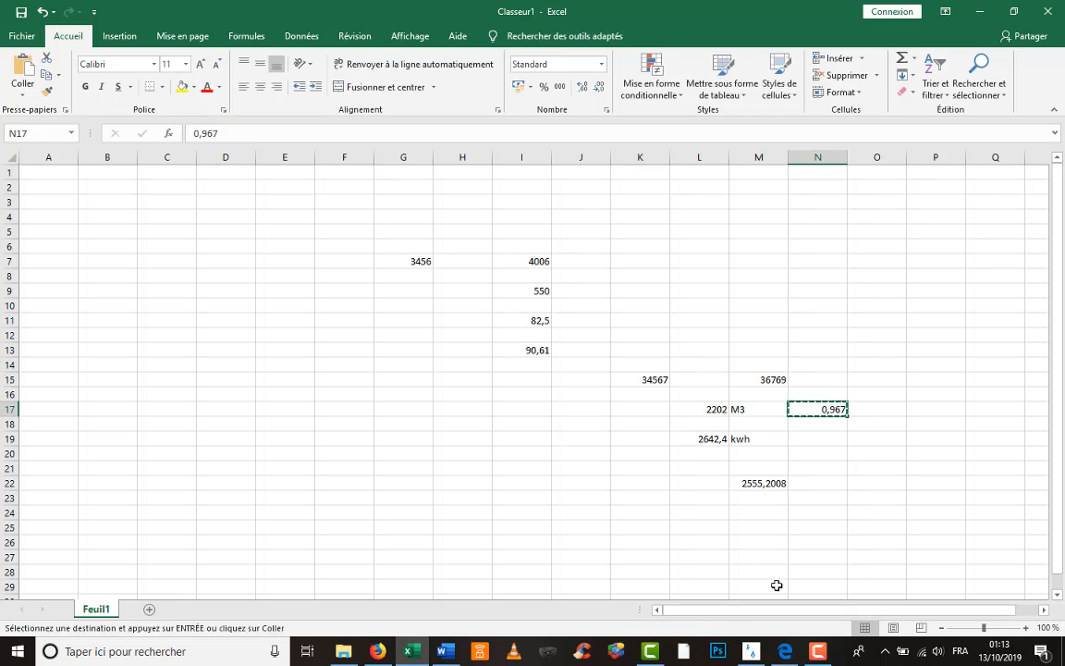
click(749, 649)
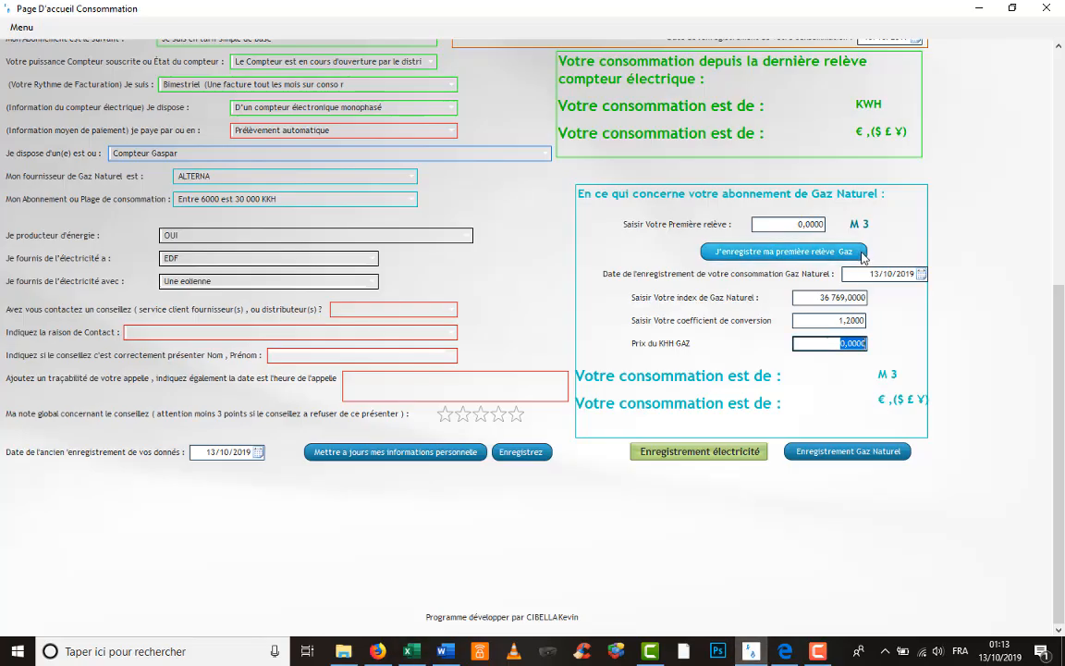
- Paste 0,967 as the gas price and minimize Excel to show the form
key(ctrl+v)
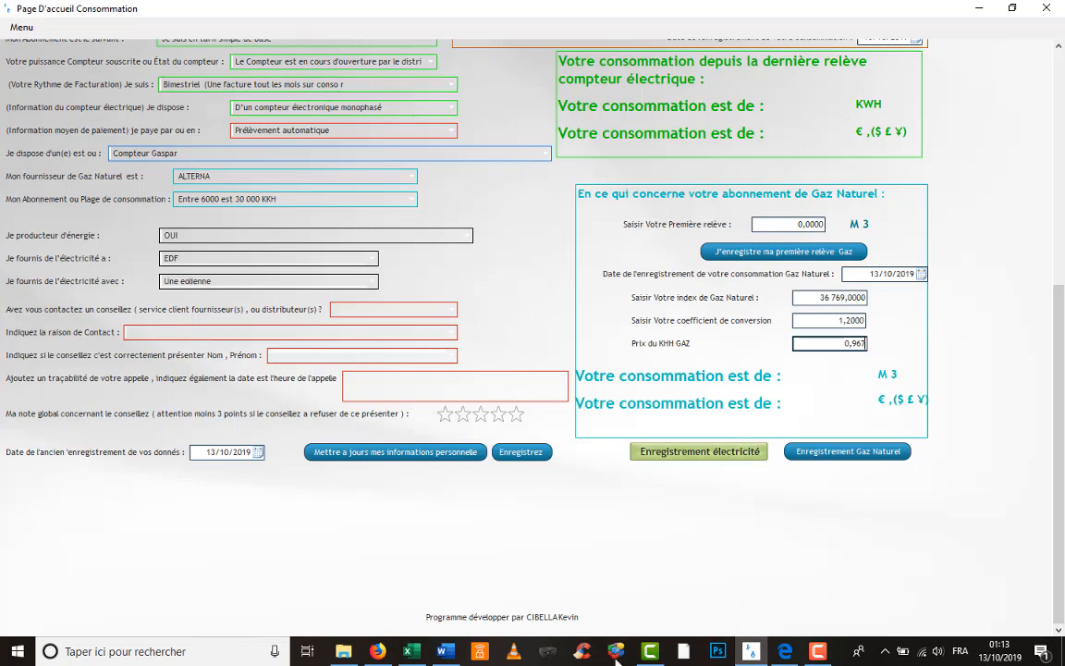
click(411, 651)
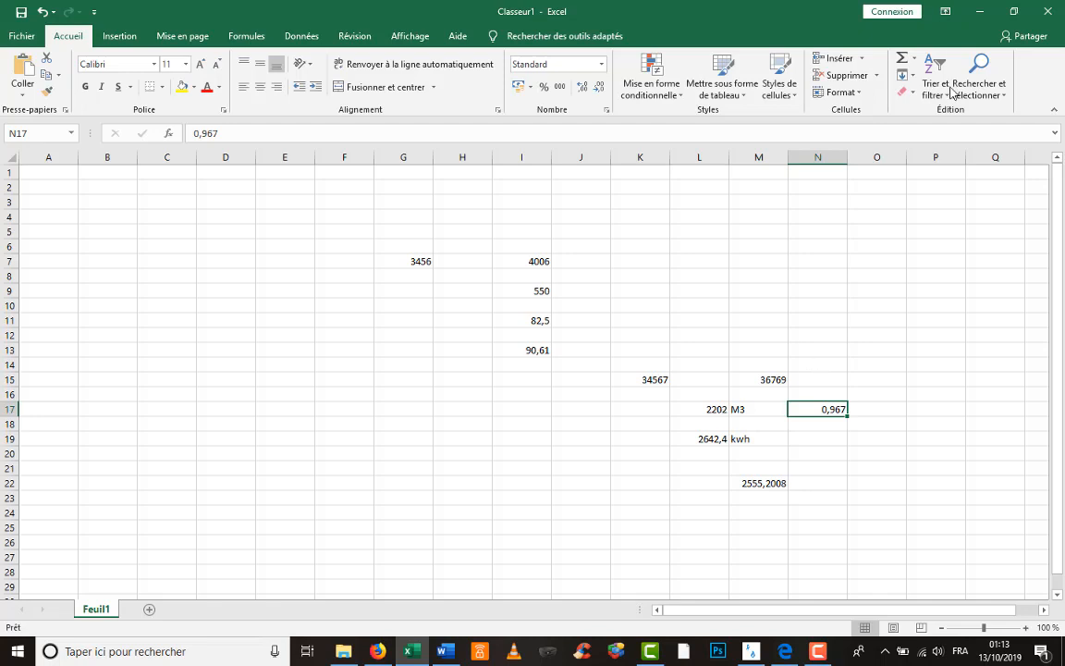
click(979, 13)
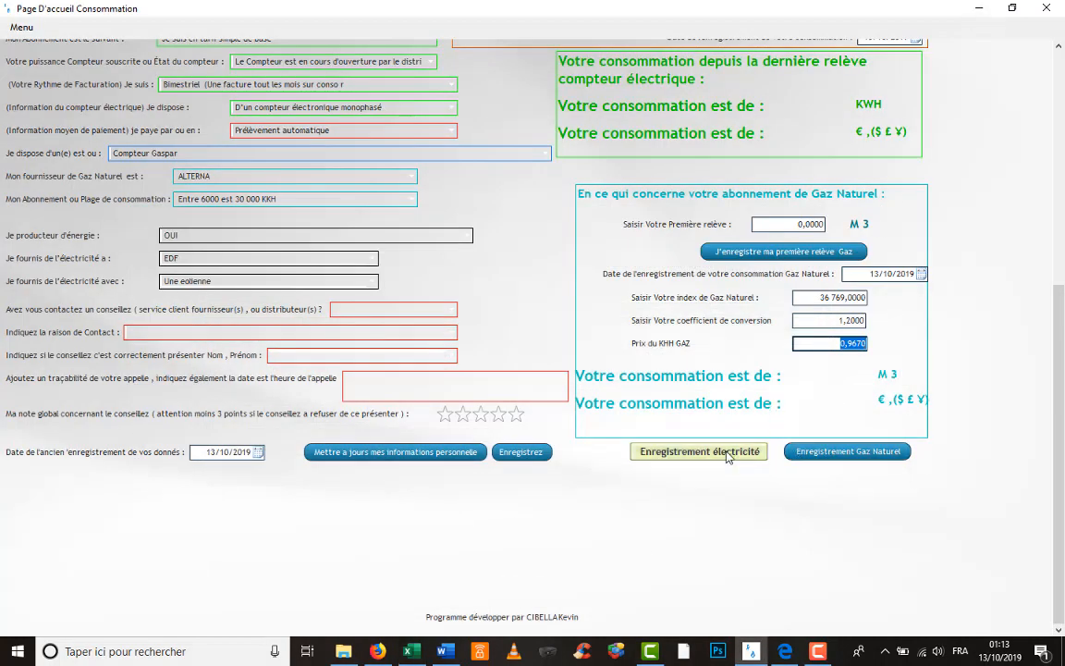
- Record the natural gas reading, showing 2202 M3 and 2555.2008 €, and return to the form's top
click(836, 452)
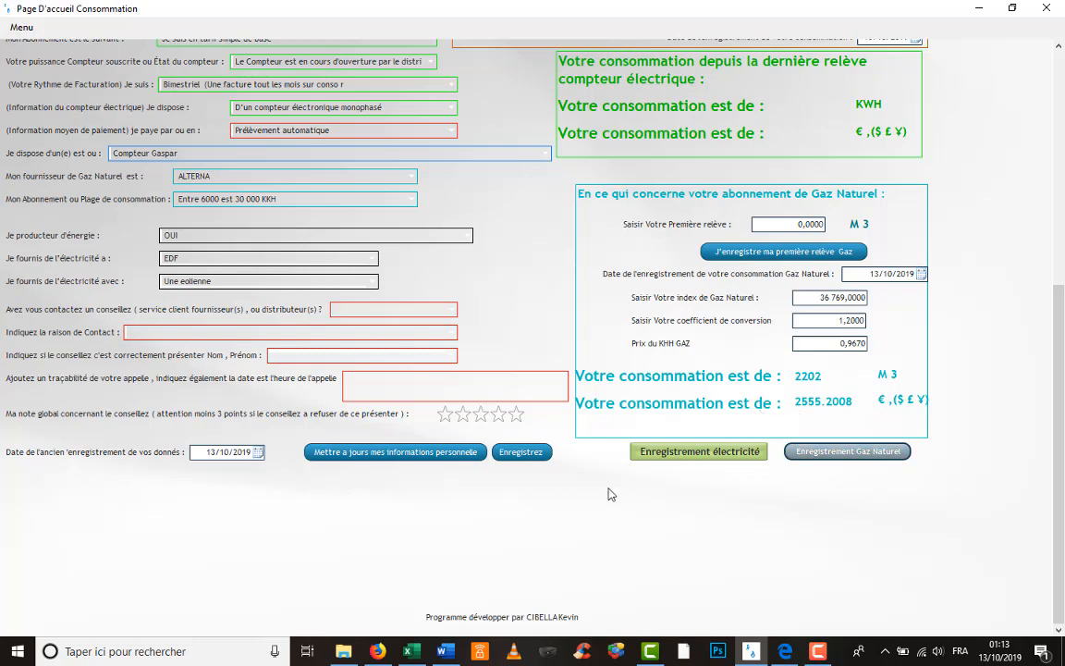
scroll(609, 493, up, 3)
scroll(608, 494, up, 6)
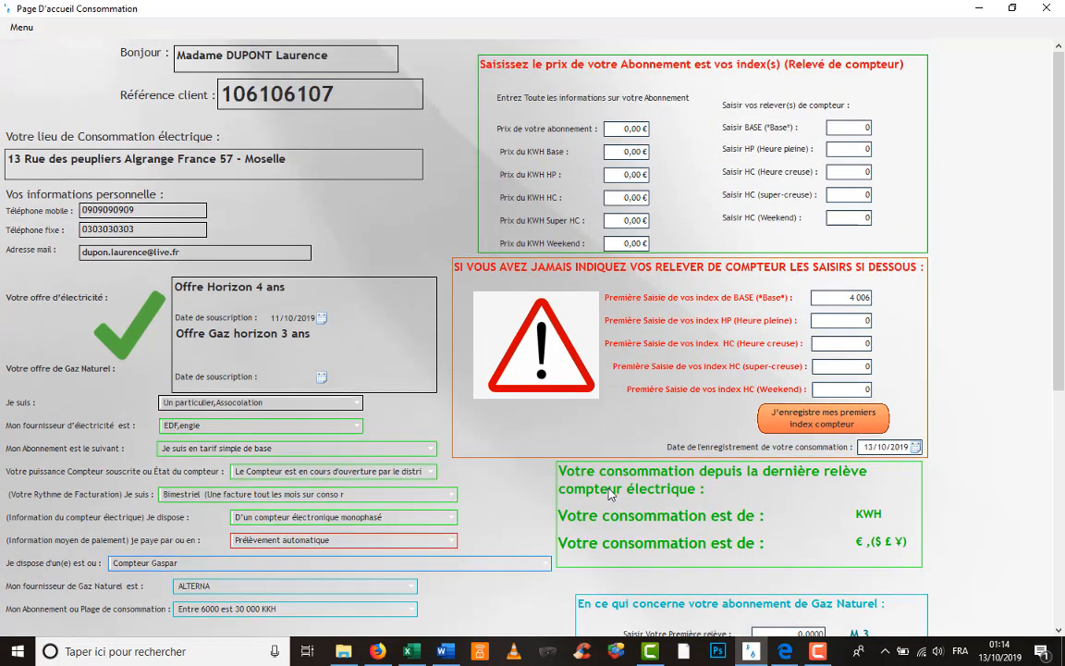
- Open the client list table and select the client's latest record
click(858, 297)
click(25, 29)
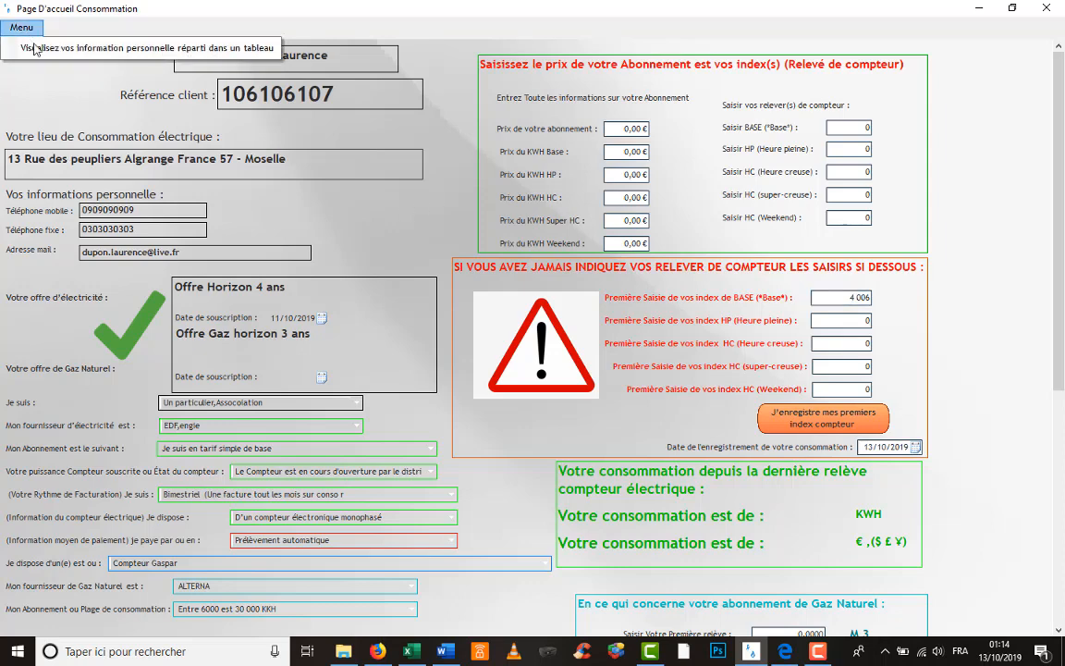
click(35, 51)
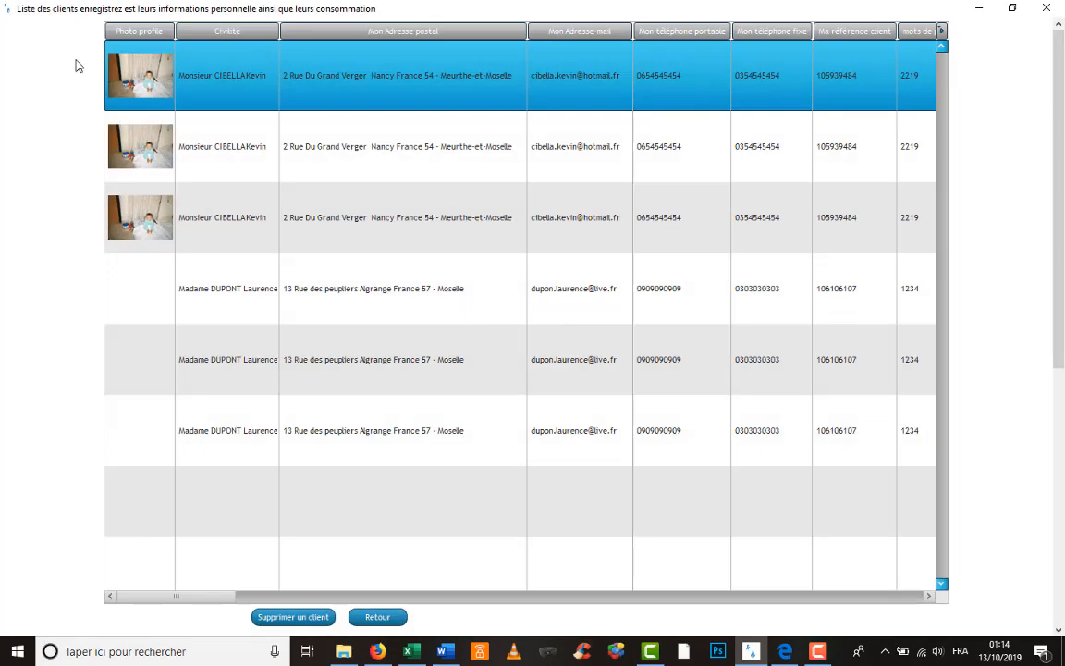
click(309, 433)
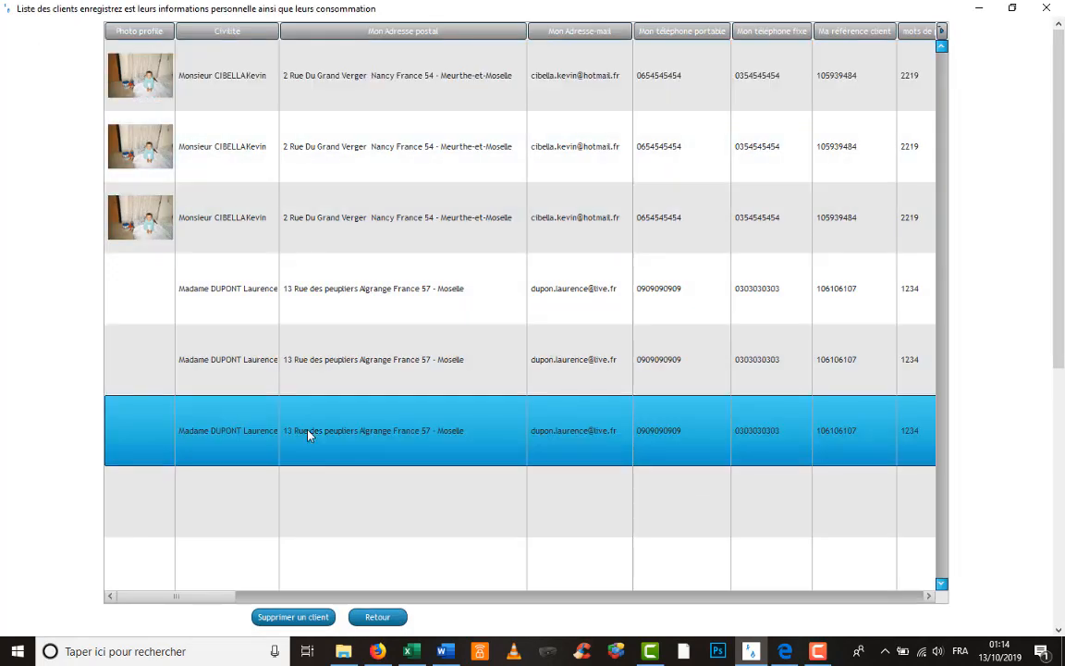
click(970, 11)
click(970, 11)
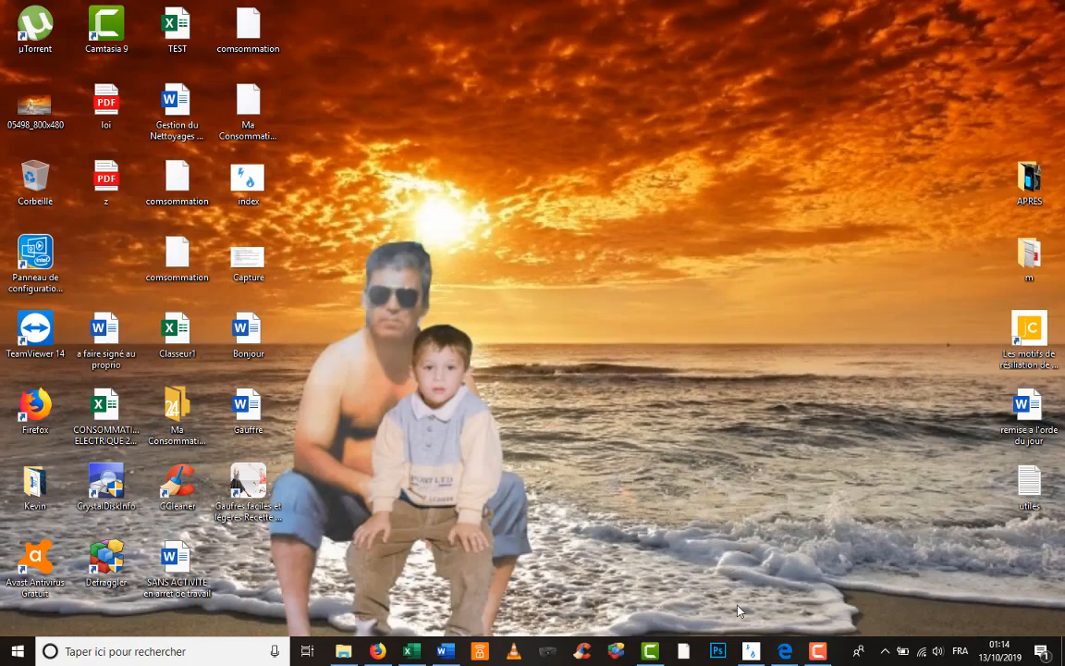
click(751, 651)
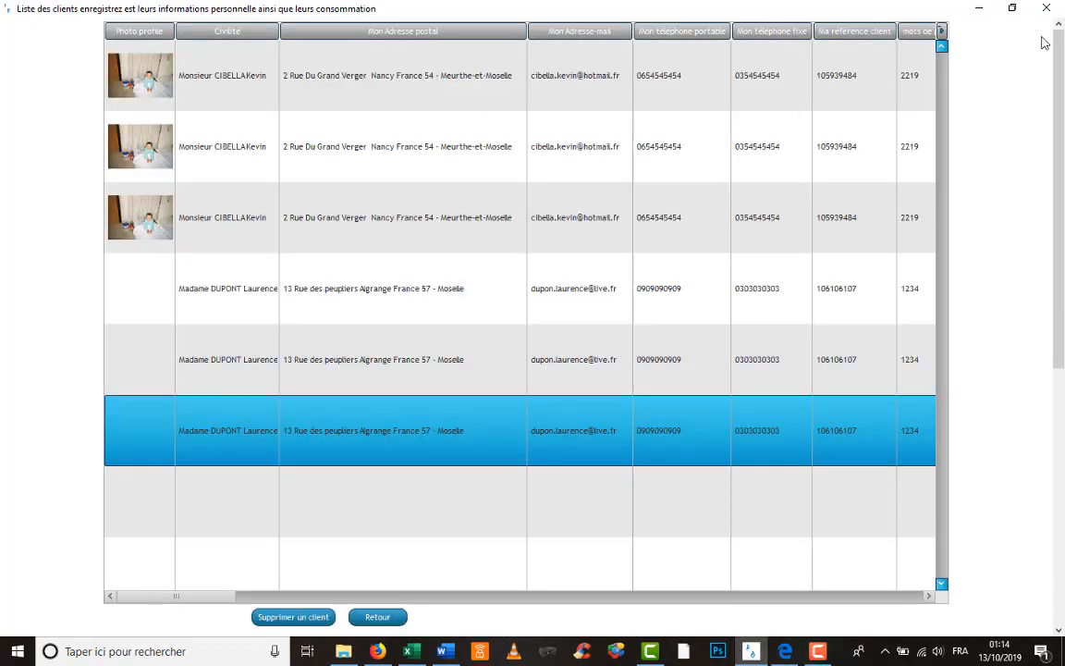
- Close the client list and scroll back through the consumption form
click(1046, 9)
scroll(881, 142, down, 5)
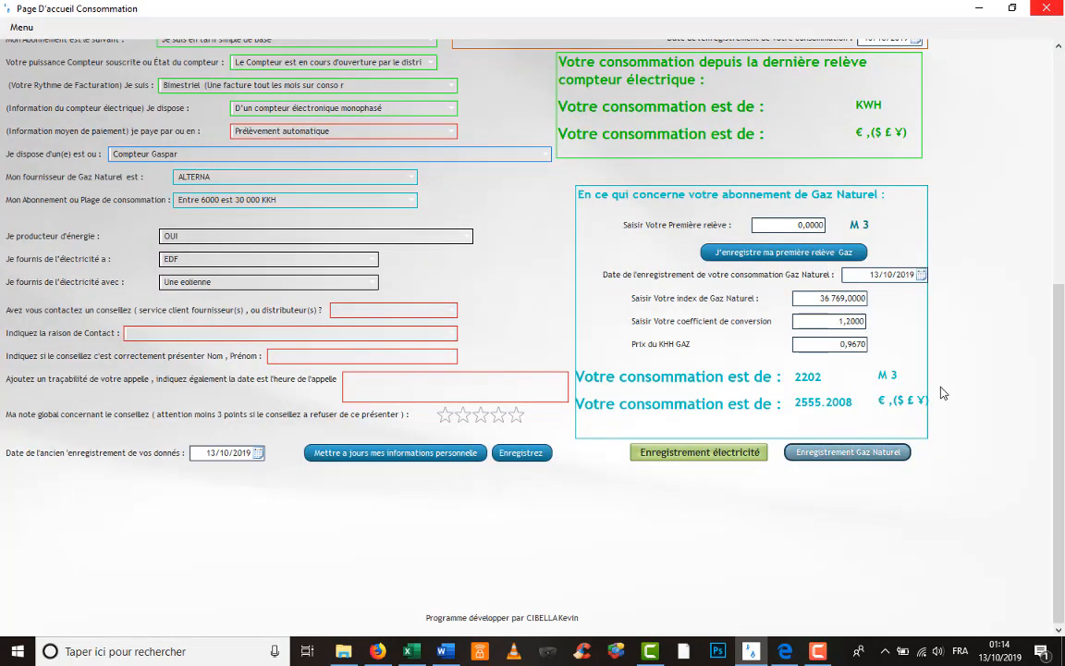
scroll(941, 393, up, 5)
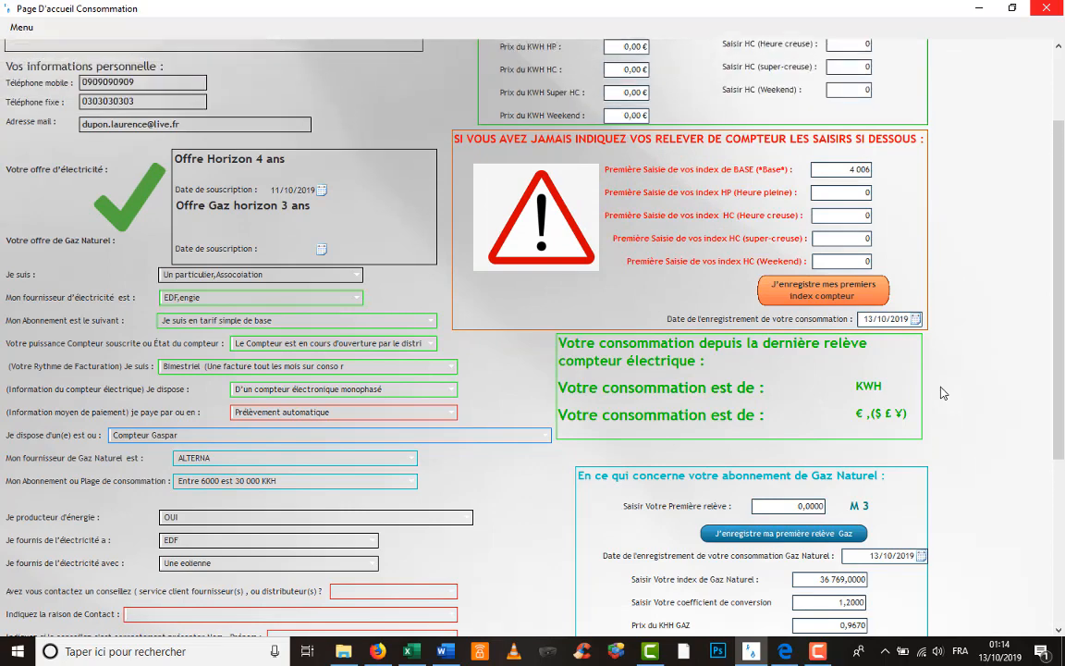
scroll(941, 393, up, 2)
scroll(942, 393, down, 3)
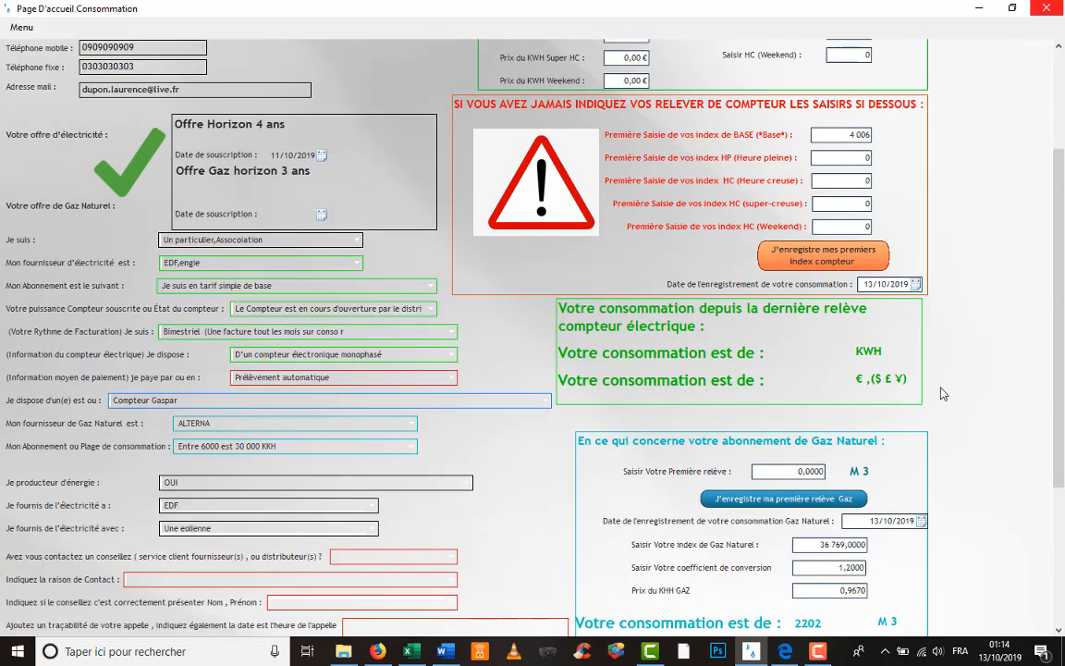
scroll(941, 393, down, 5)
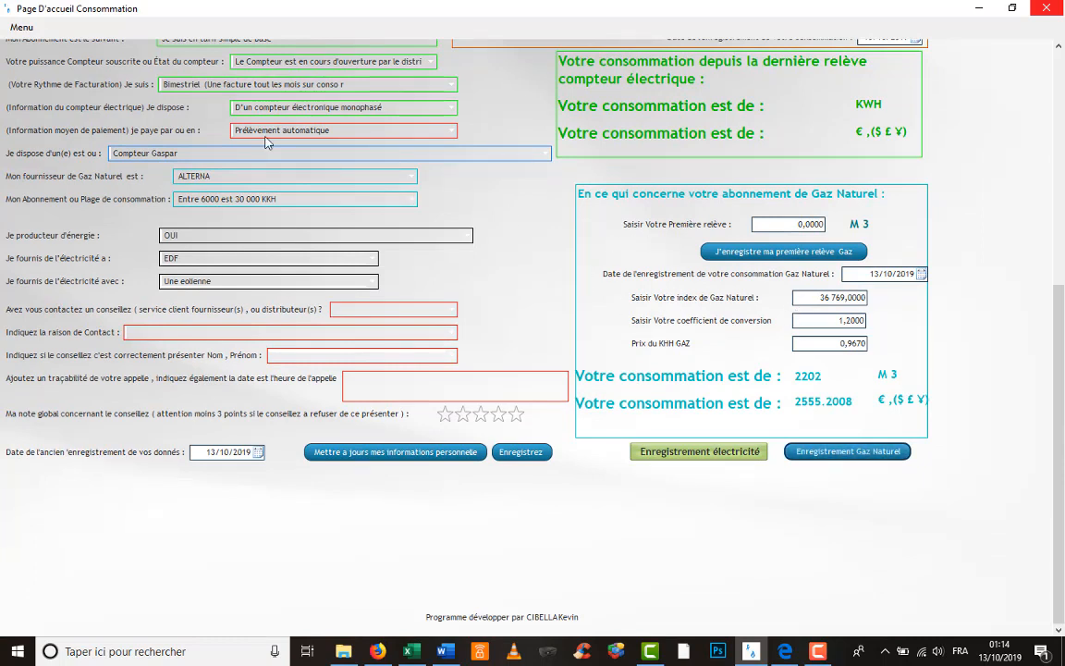
click(22, 27)
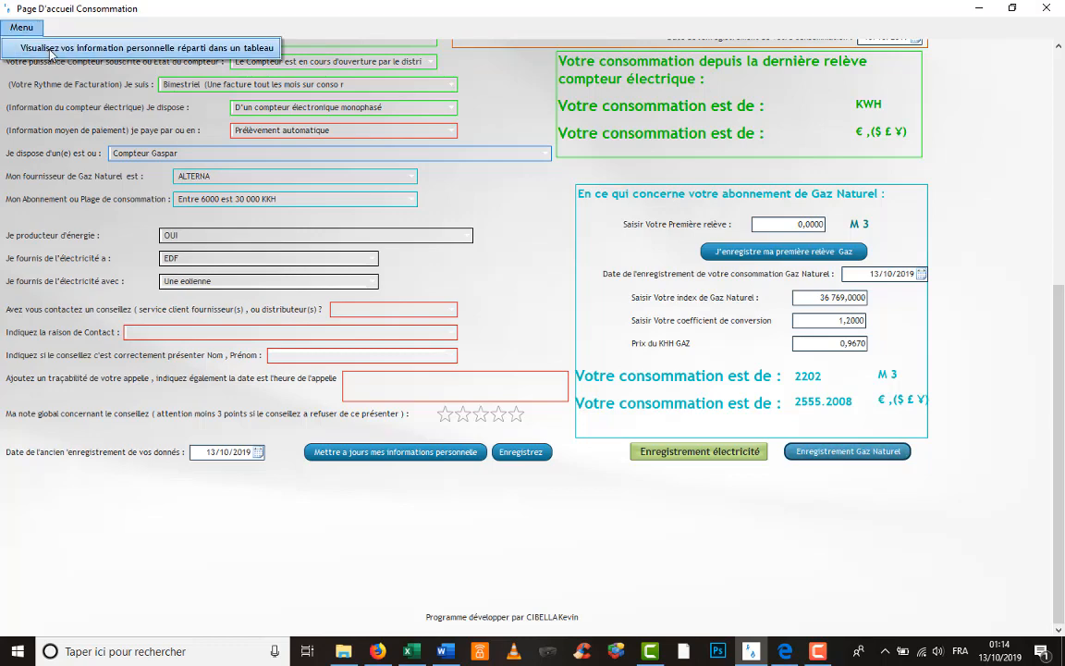
- Open the client table, step through the client's records, and scroll right to the energy-producer columns
click(52, 54)
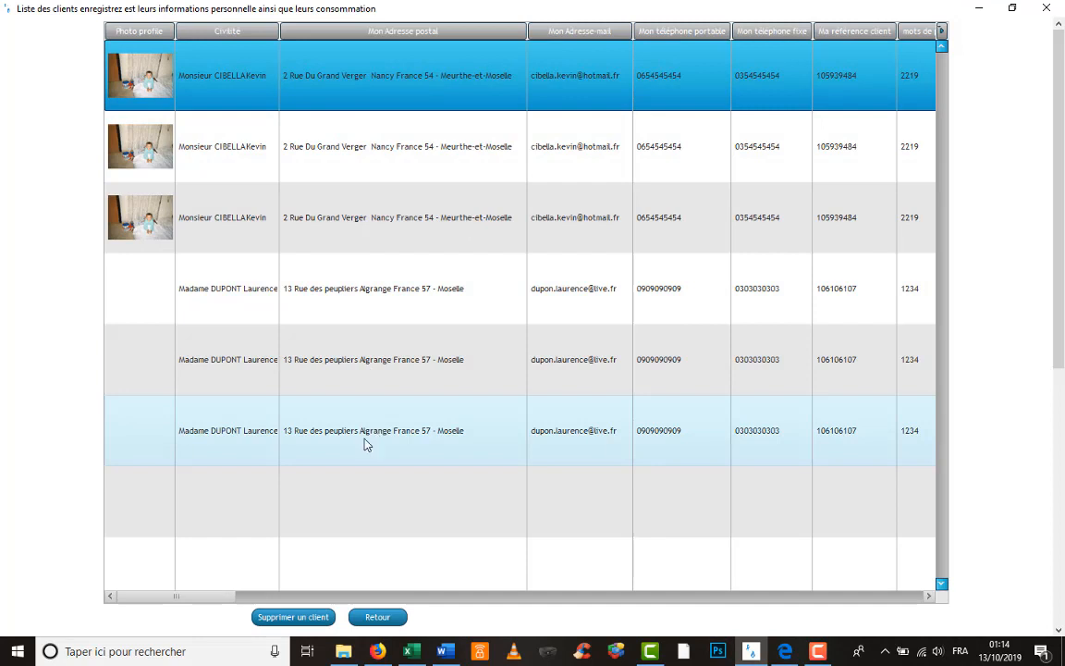
click(441, 239)
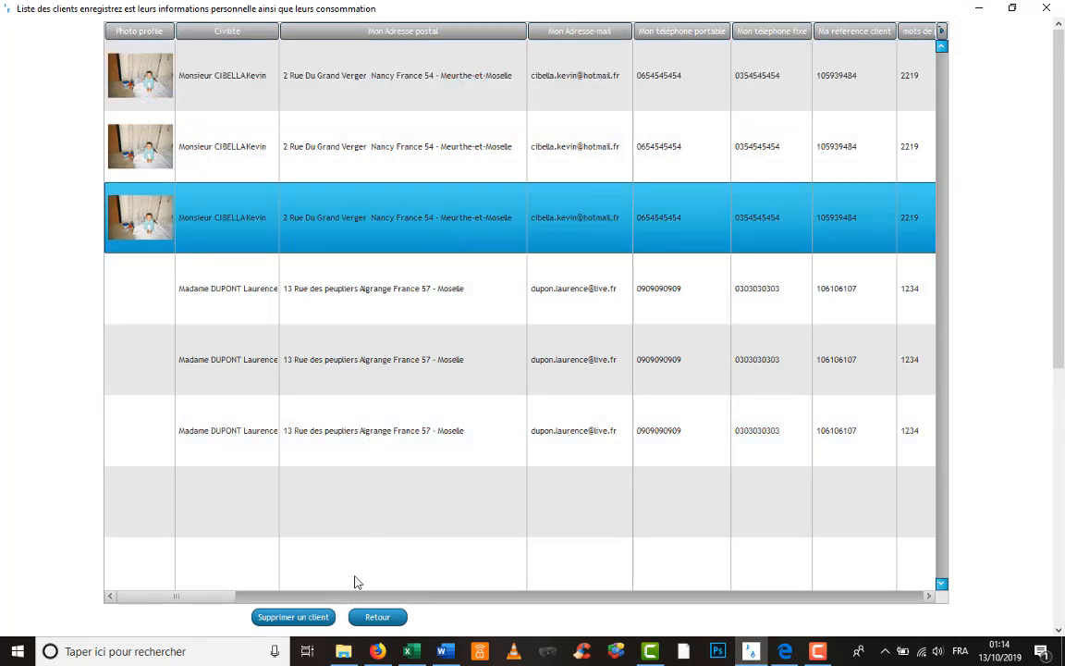
click(541, 173)
click(451, 289)
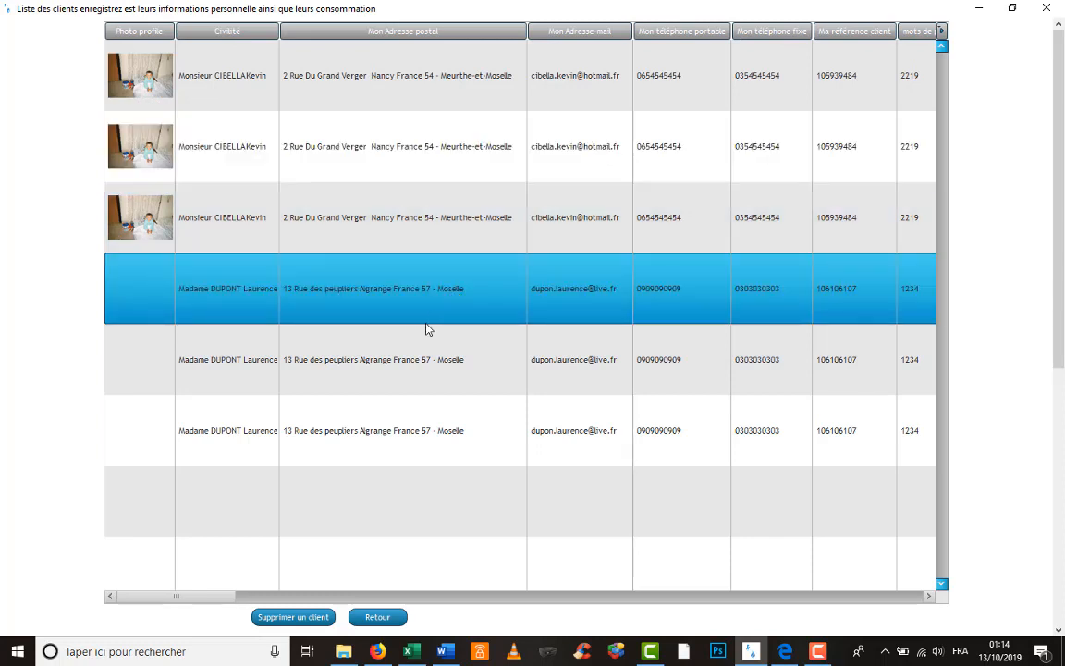
click(417, 349)
click(374, 427)
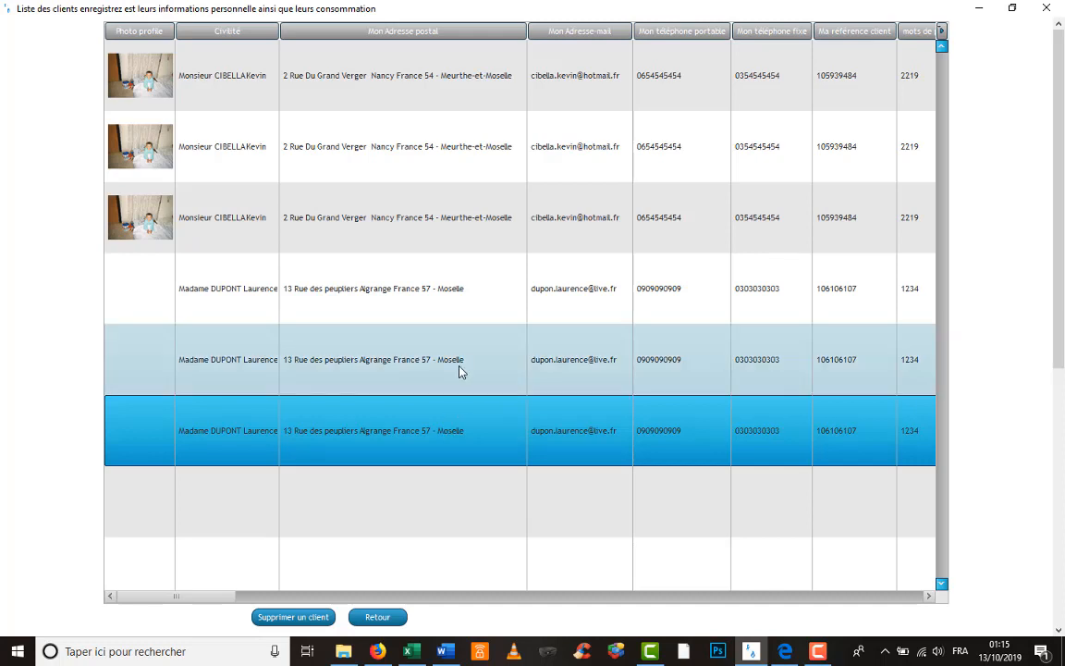
click(459, 368)
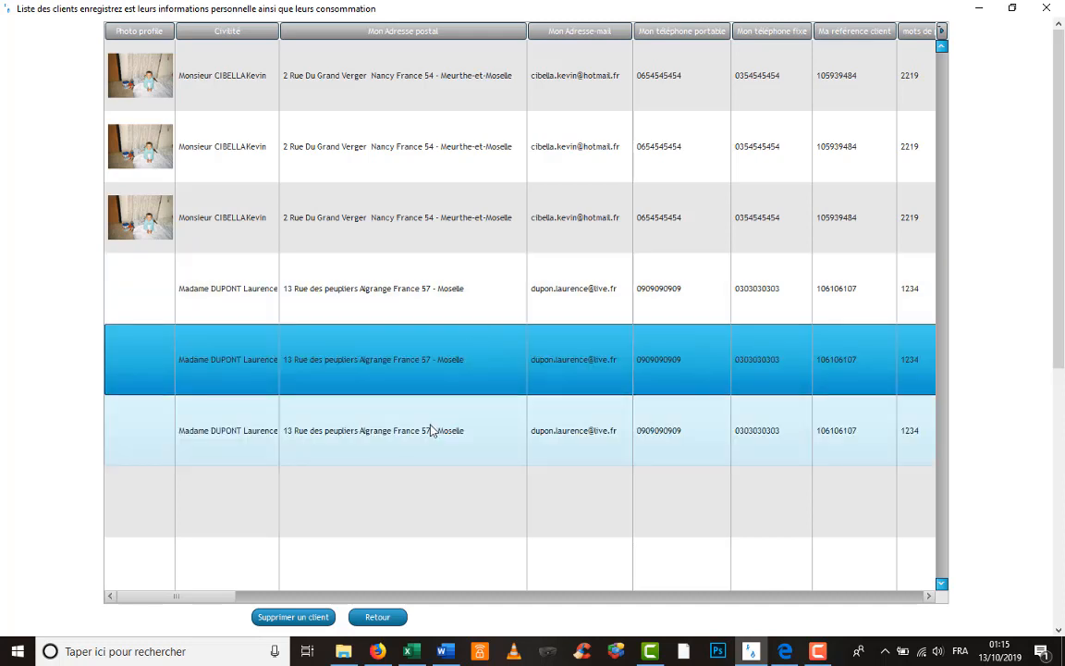
click(431, 424)
drag(218, 602, 525, 594)
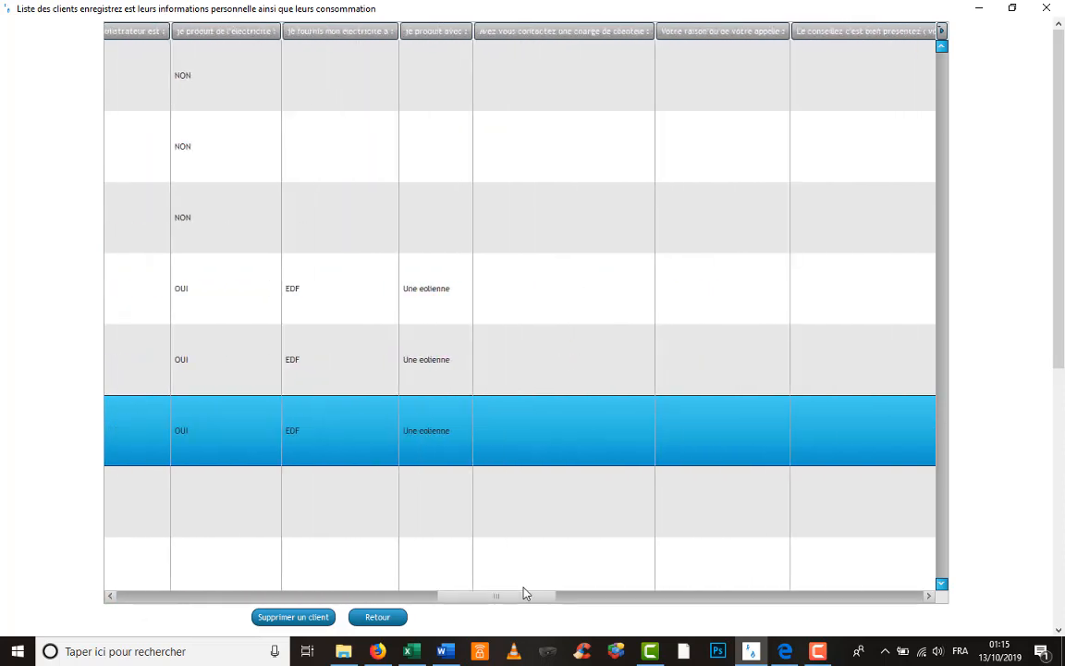
- Check the 36 769,00 and 34 567,00 gas reading rows and the chart bars, then close the client list
scroll(316, 494, down, 3)
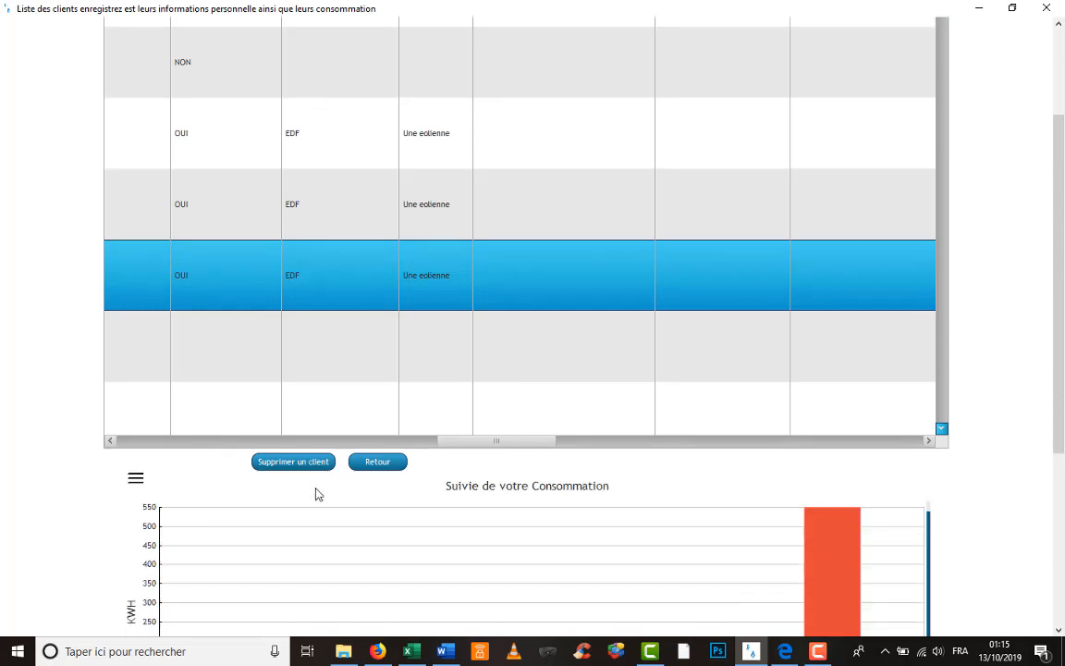
drag(1064, 198, 1063, 367)
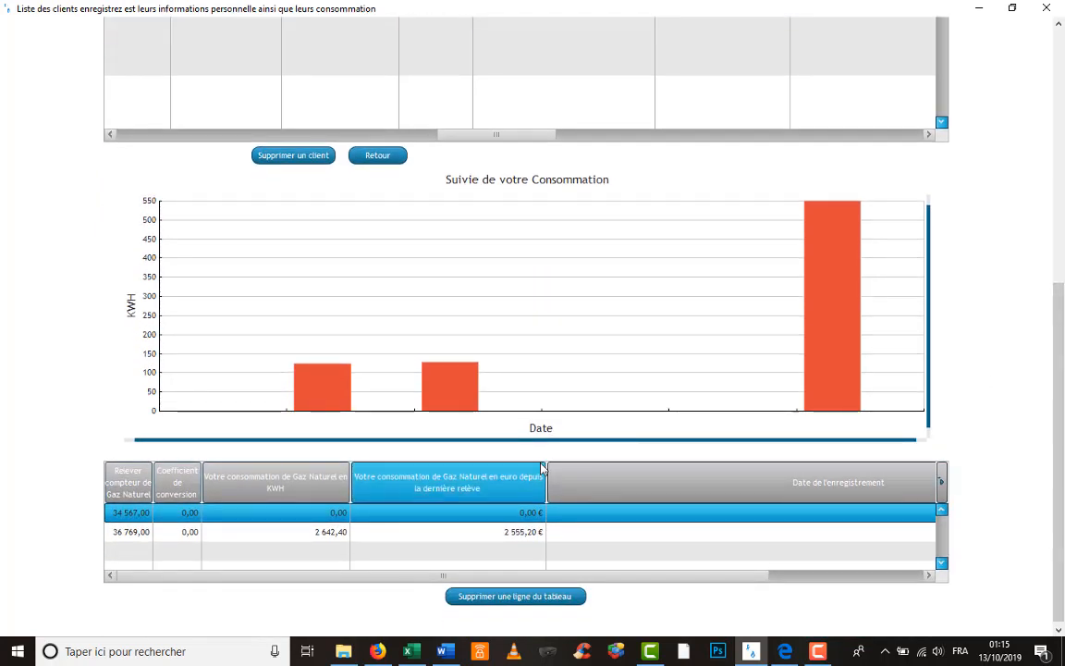
click(315, 533)
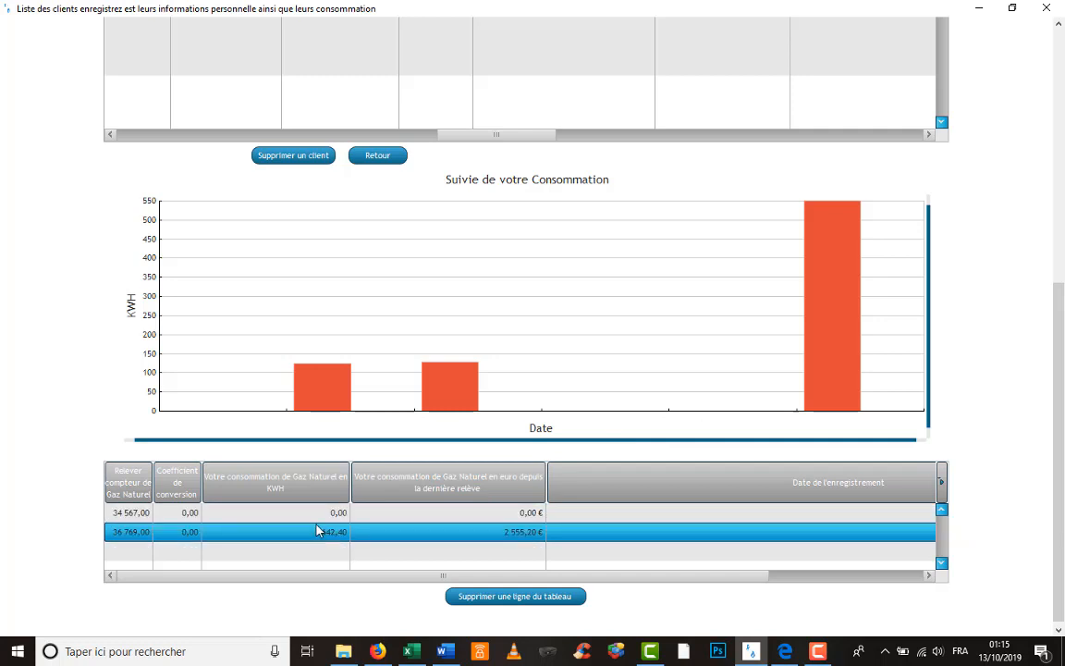
click(316, 519)
click(314, 532)
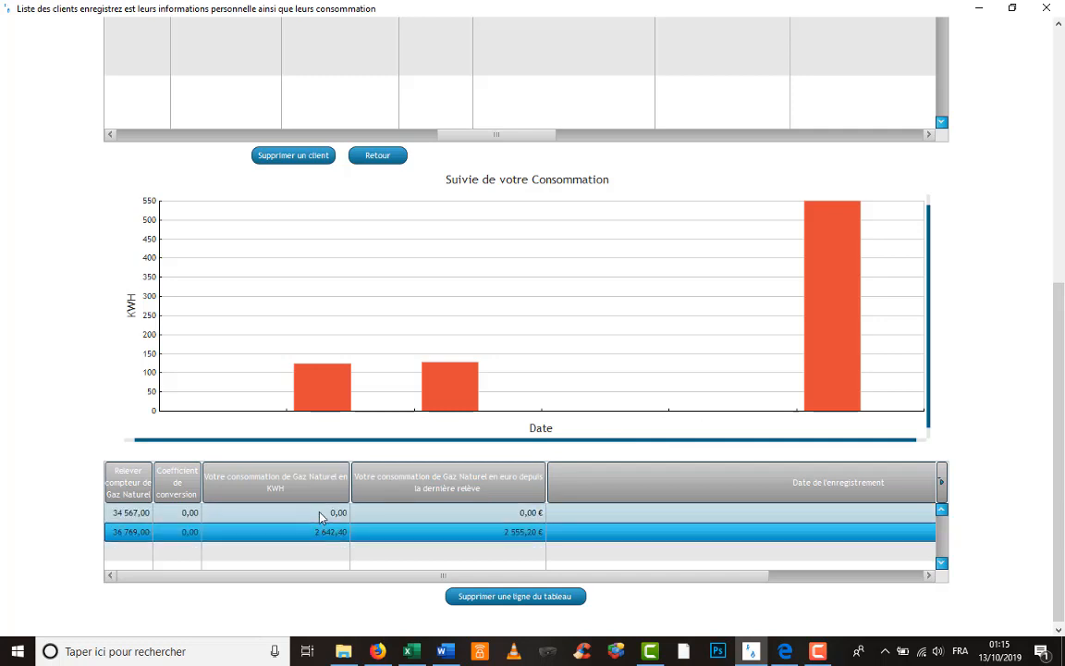
click(320, 513)
mouse_move(336, 408)
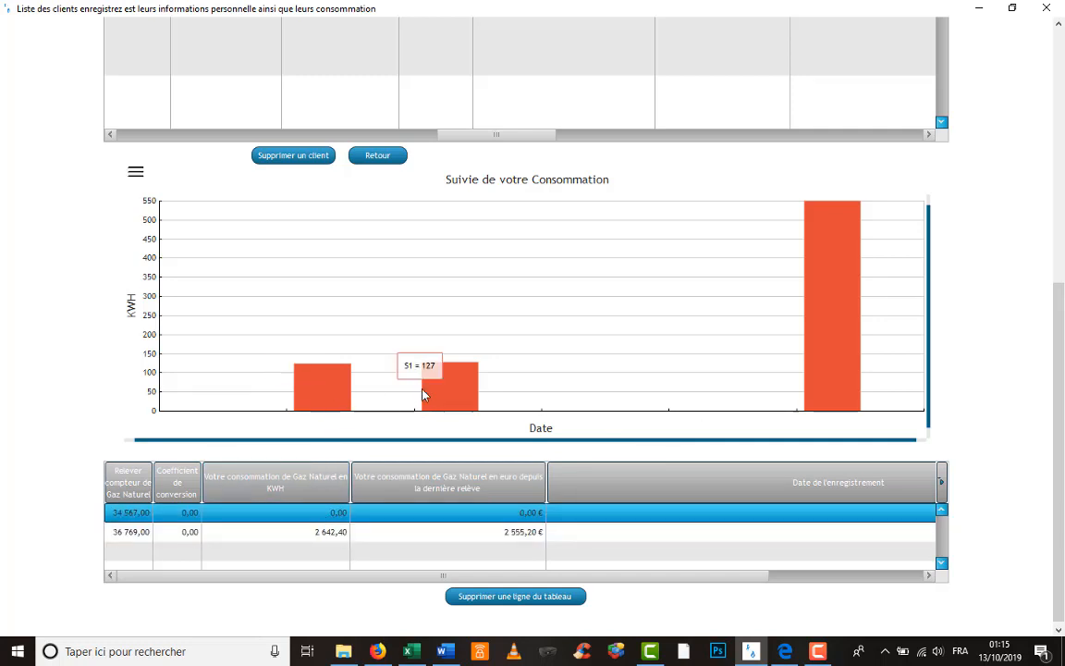
mouse_move(823, 305)
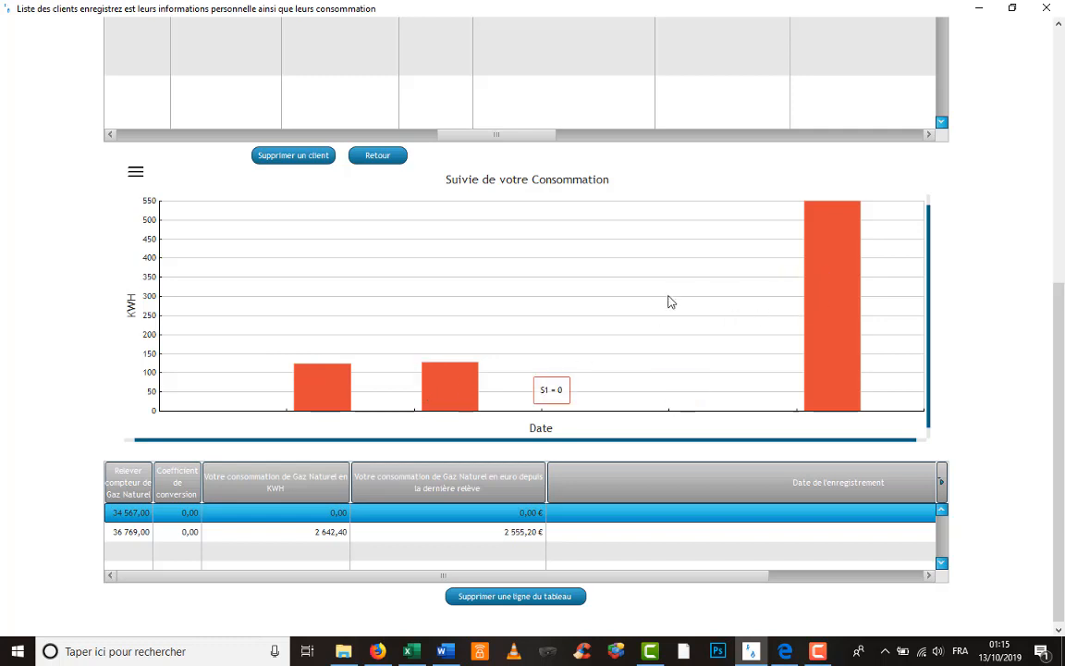
scroll(308, 162, up, 1)
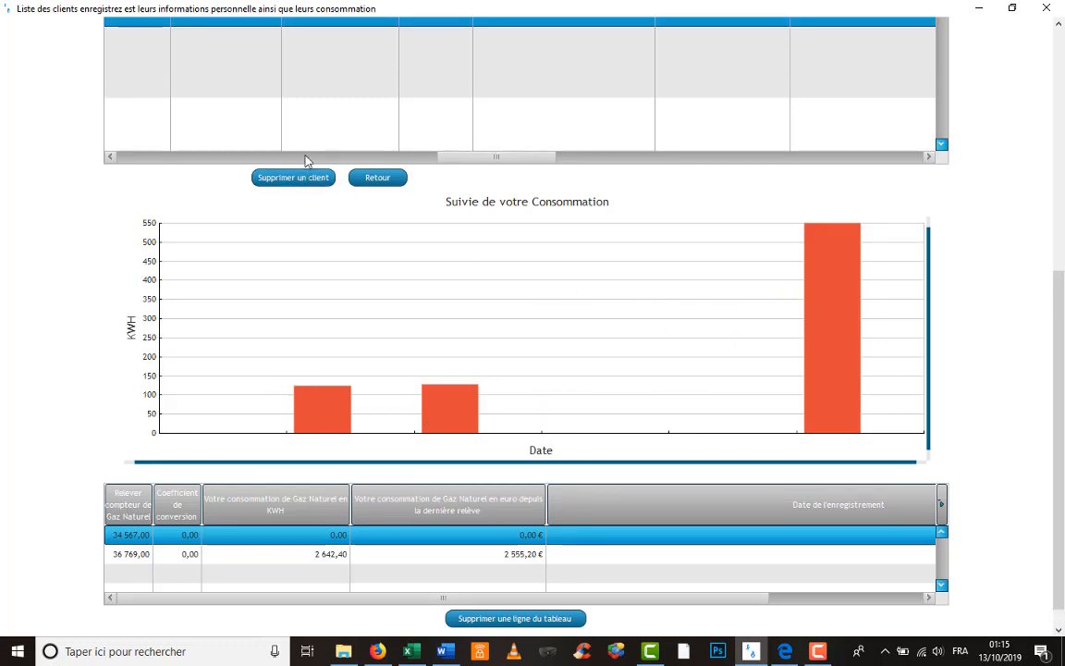
drag(1061, 326, 1062, 120)
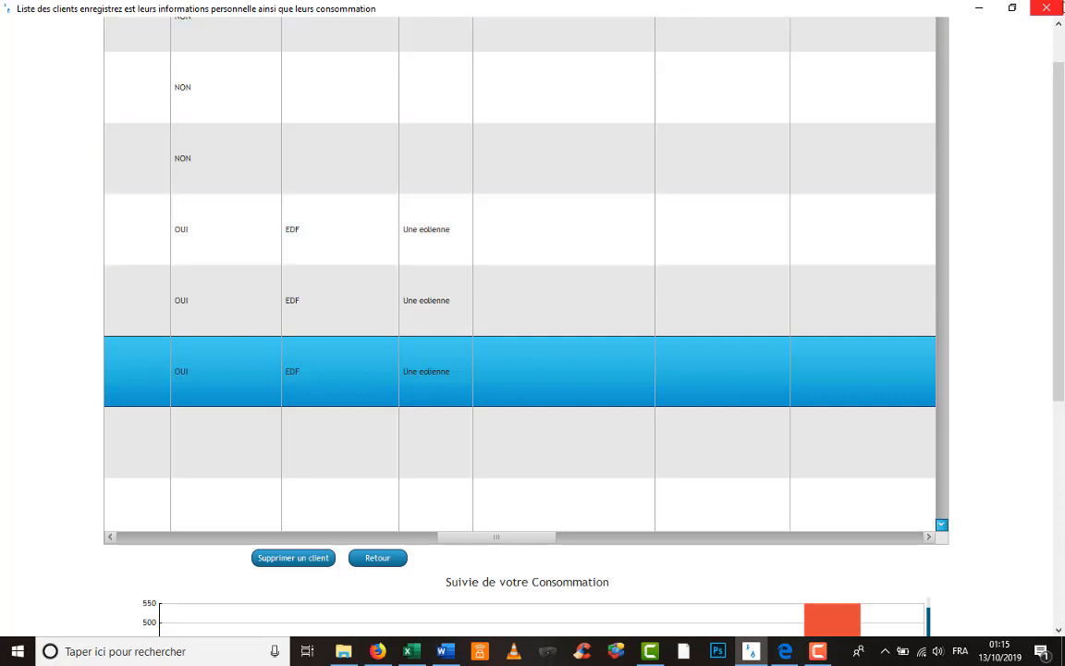
click(1046, 8)
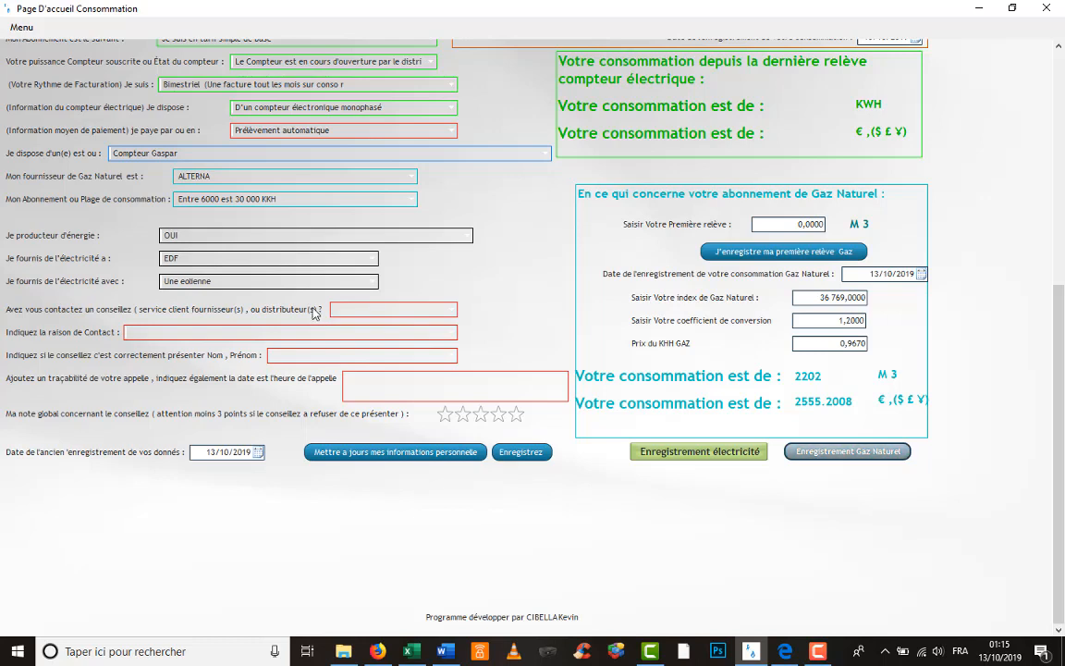
- Answer OUI to having contacted an advisor
scroll(313, 312, up, 5)
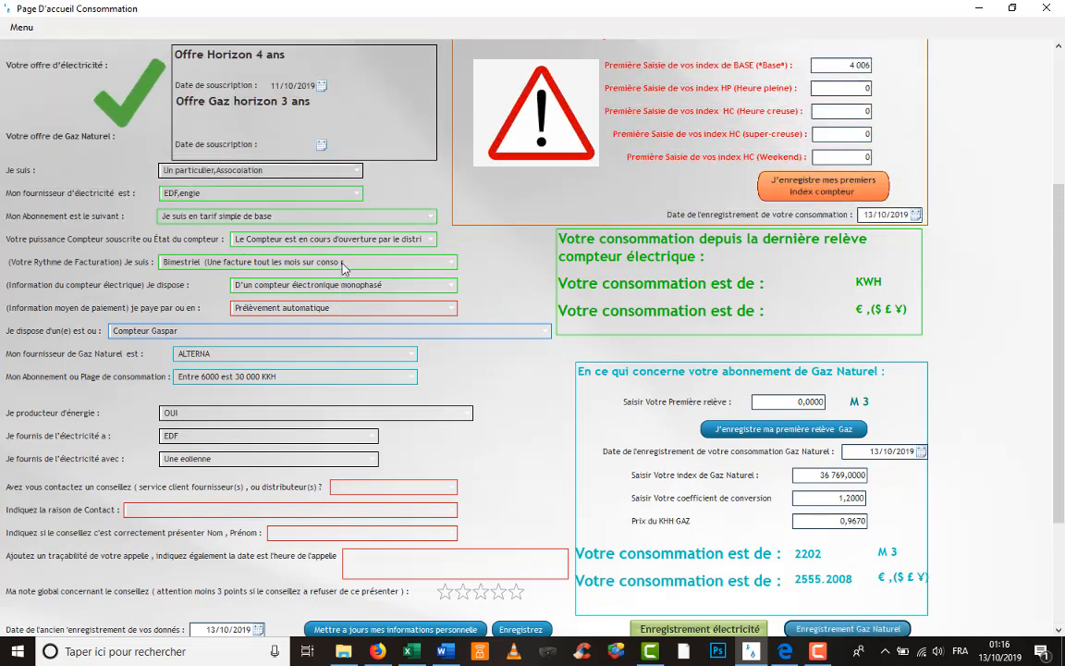
scroll(343, 268, up, 1)
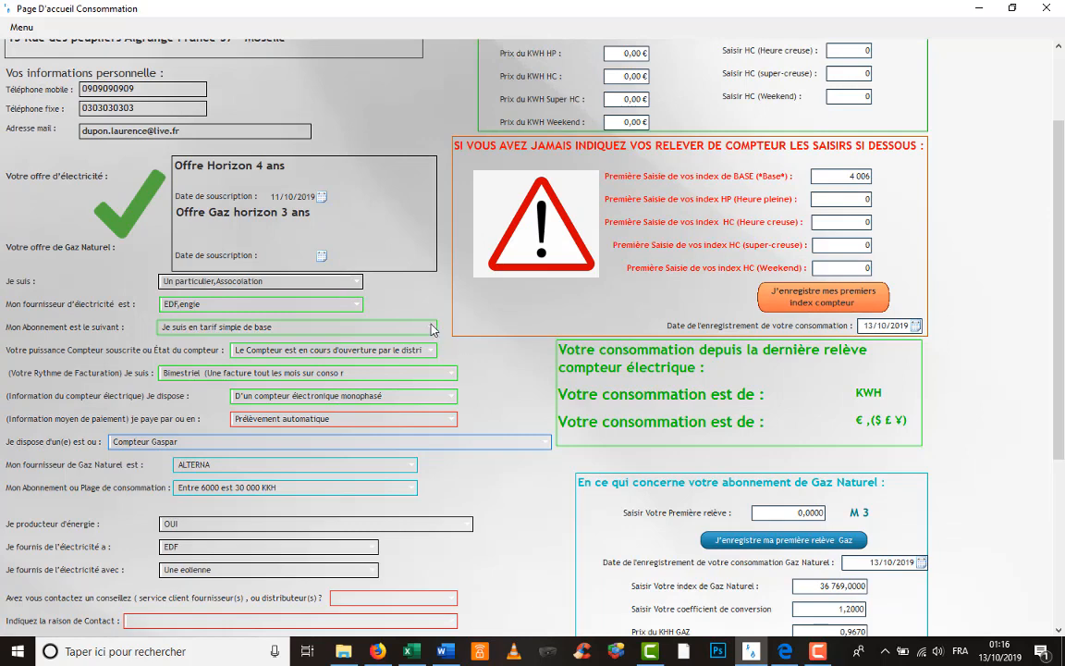
scroll(392, 298, down, 1)
scroll(431, 329, down, 5)
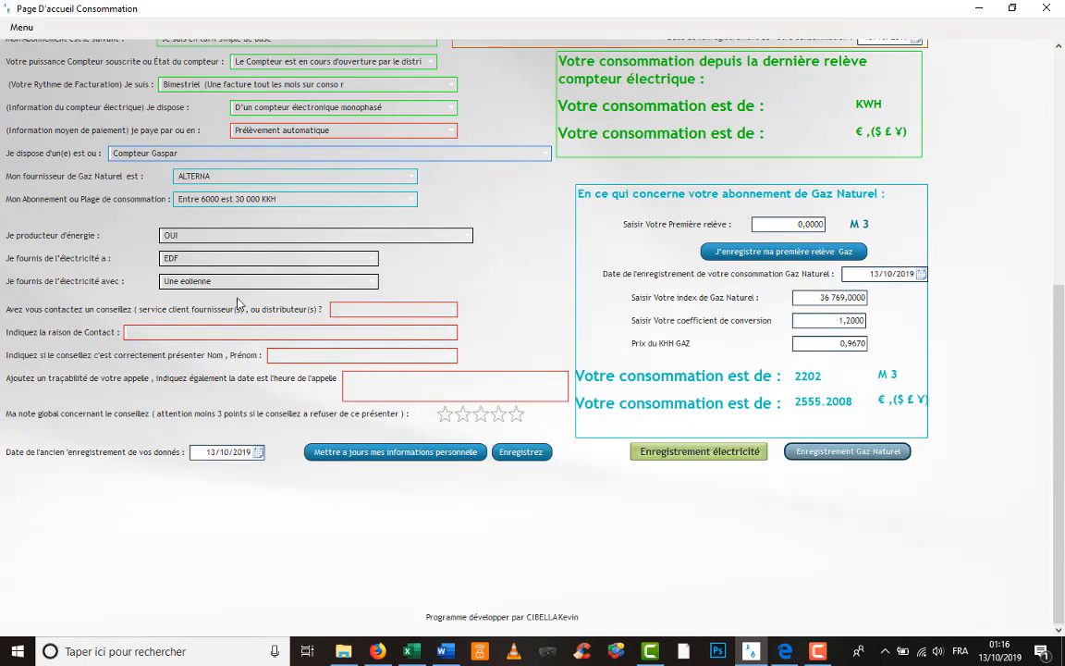
click(455, 311)
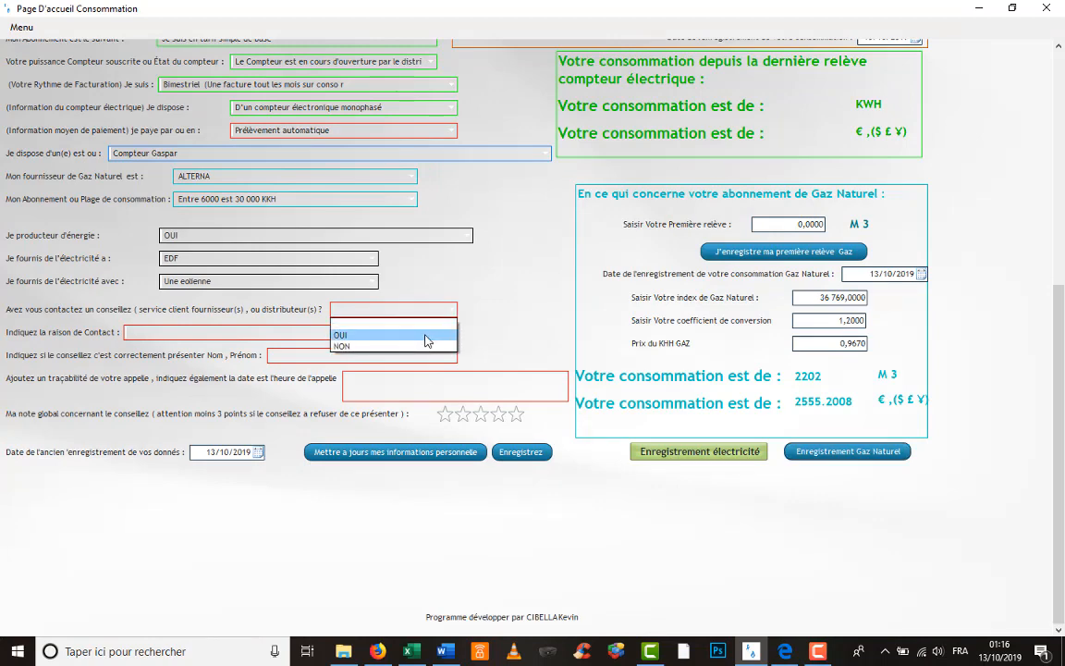
click(429, 333)
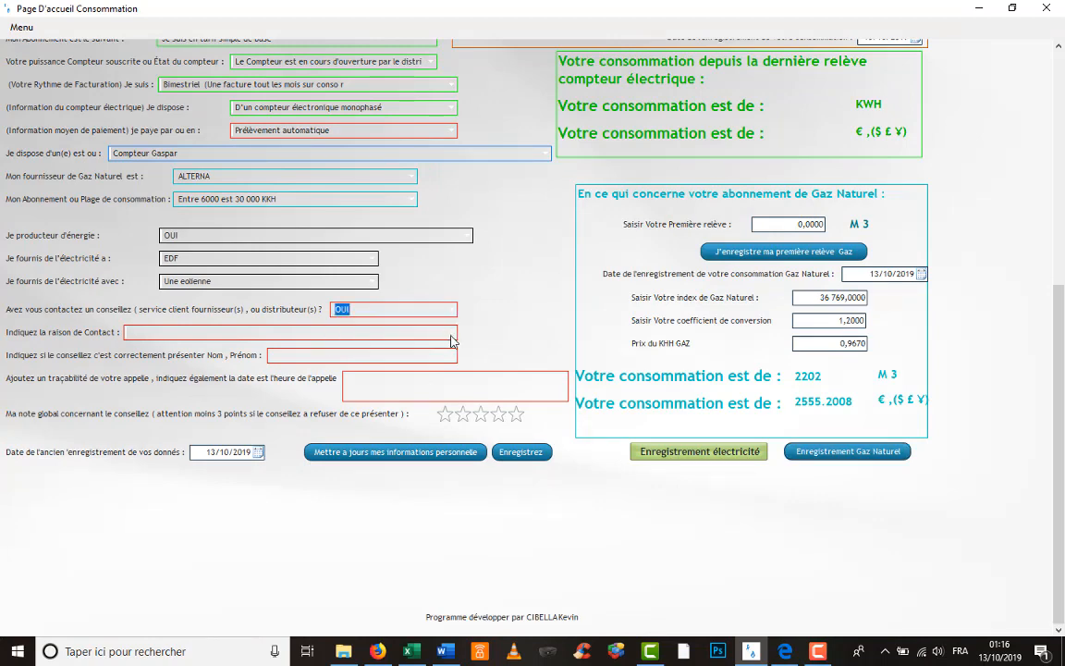
- Set Raison de Contact to 'Je n'est pas reçu mon contrat d'énergie' and start the advisor introduction field
click(451, 336)
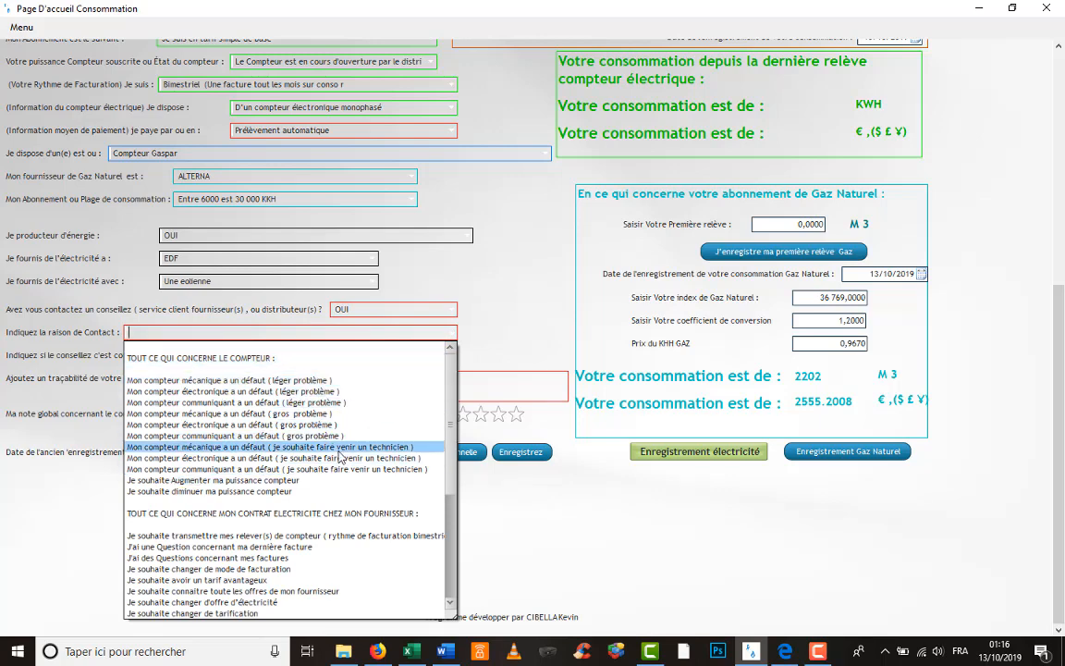
scroll(343, 456, down, 6)
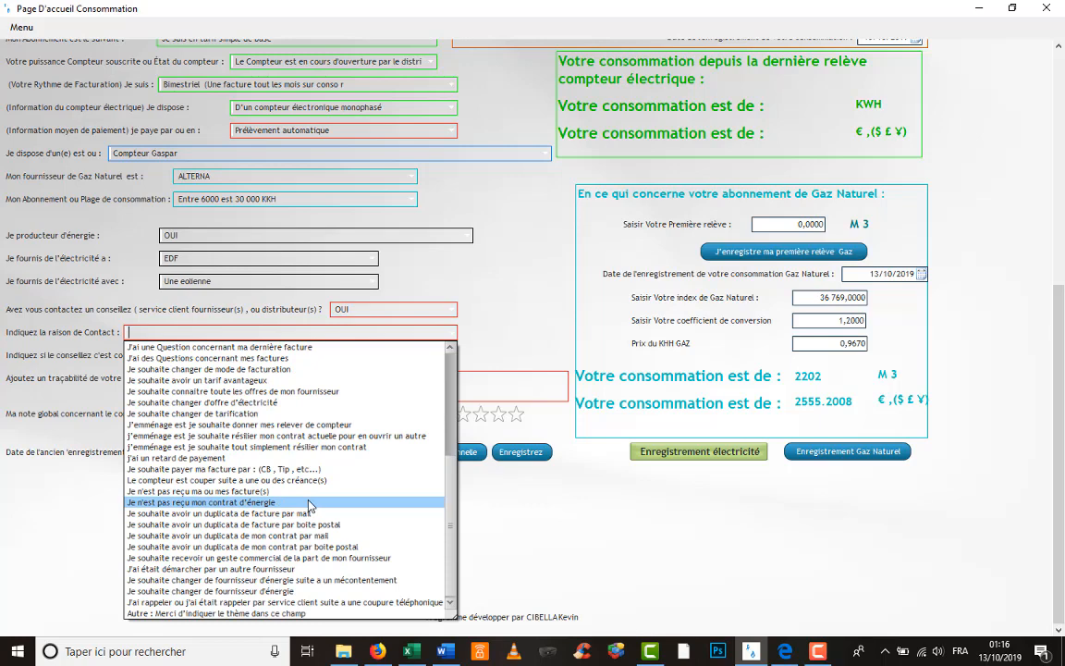
click(308, 504)
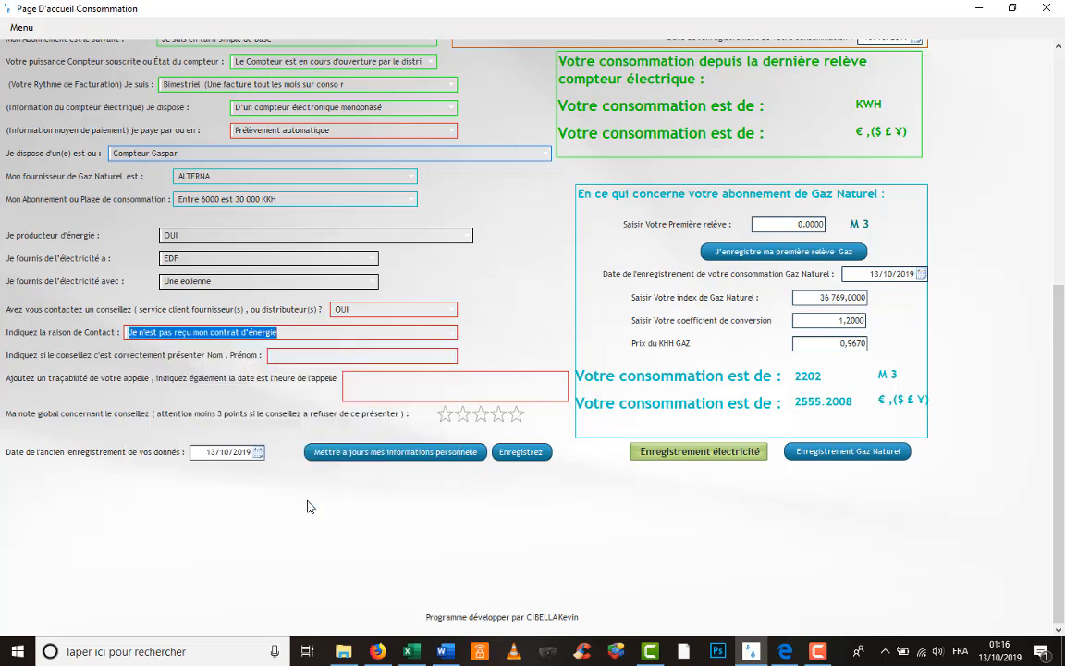
click(370, 356)
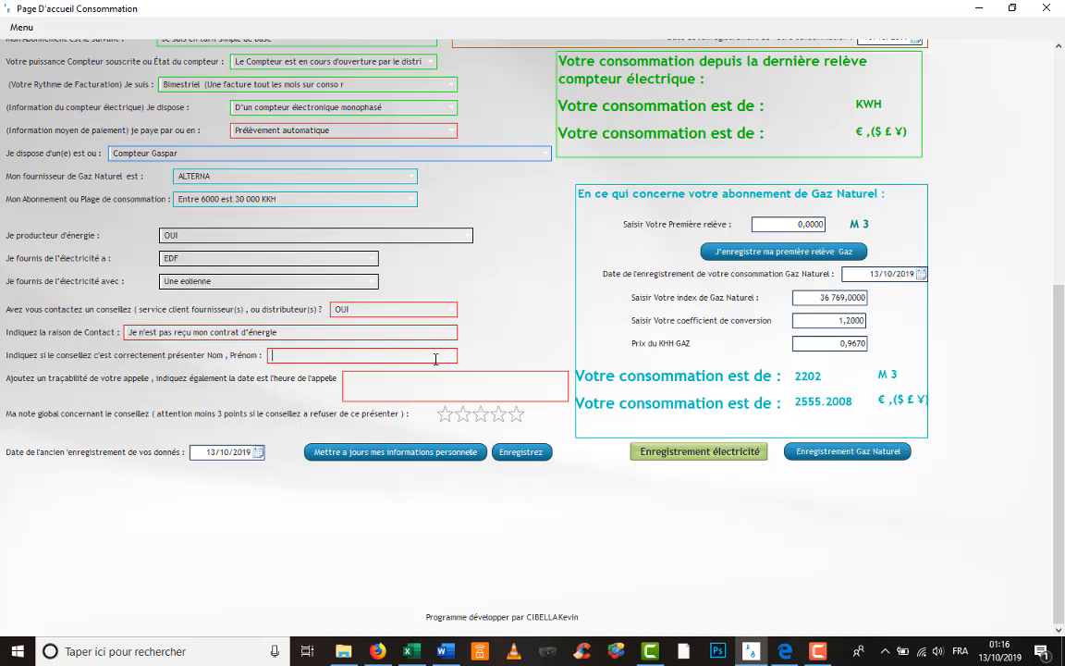
scroll(436, 359, down, 1)
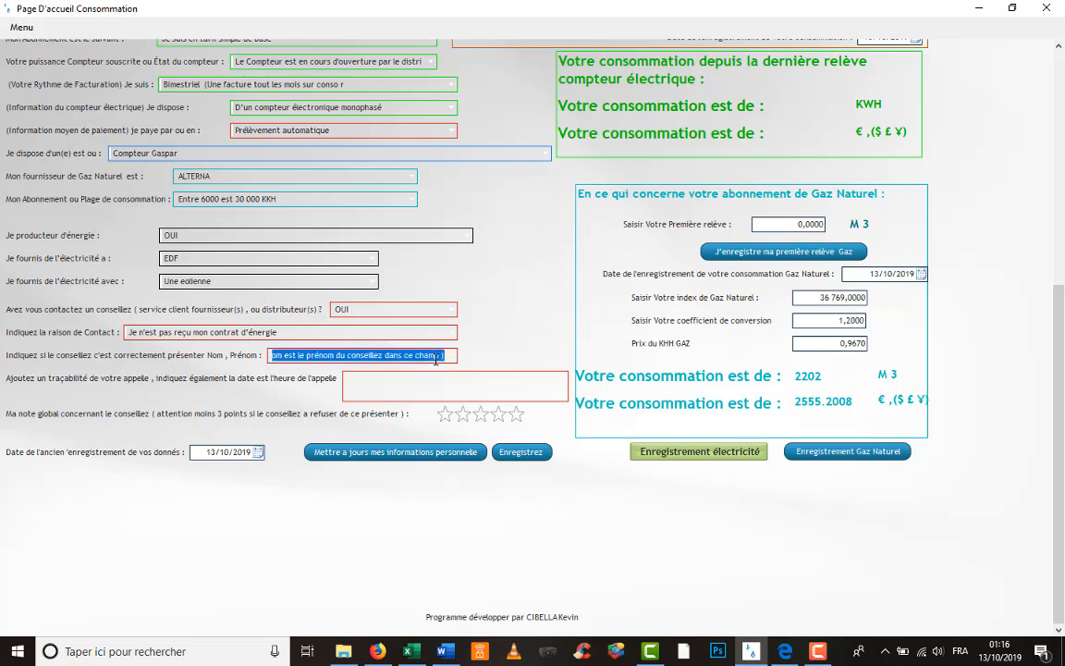
- Answer OUI for the advisor introduction and write the note about requesting a contract copy
text(OUI)
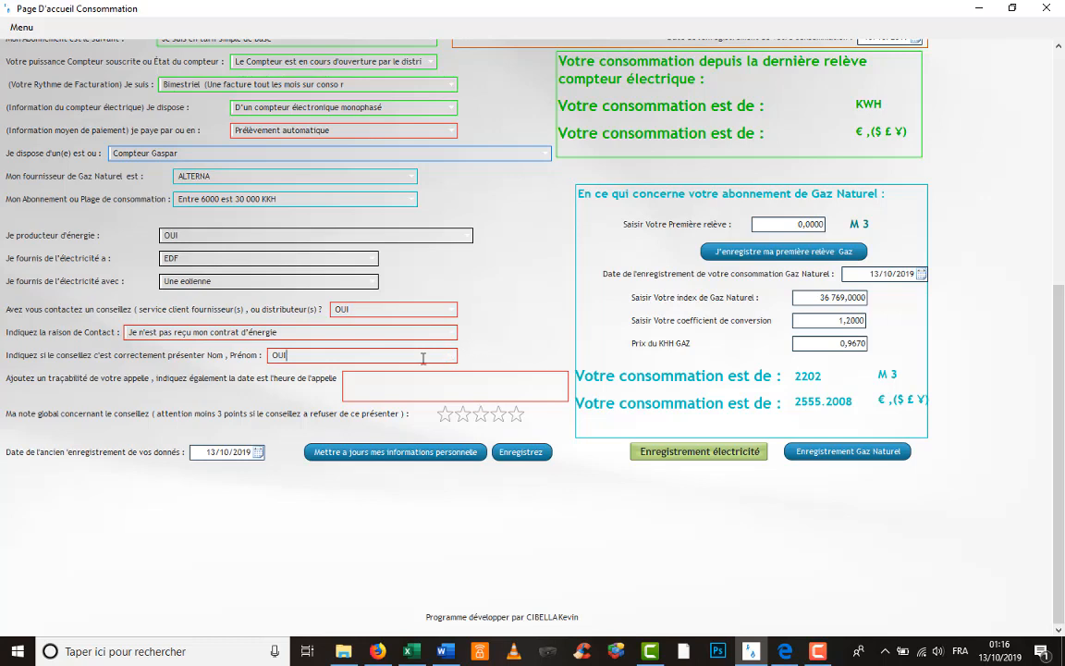
click(390, 386)
text(J'AI appeler le service client)
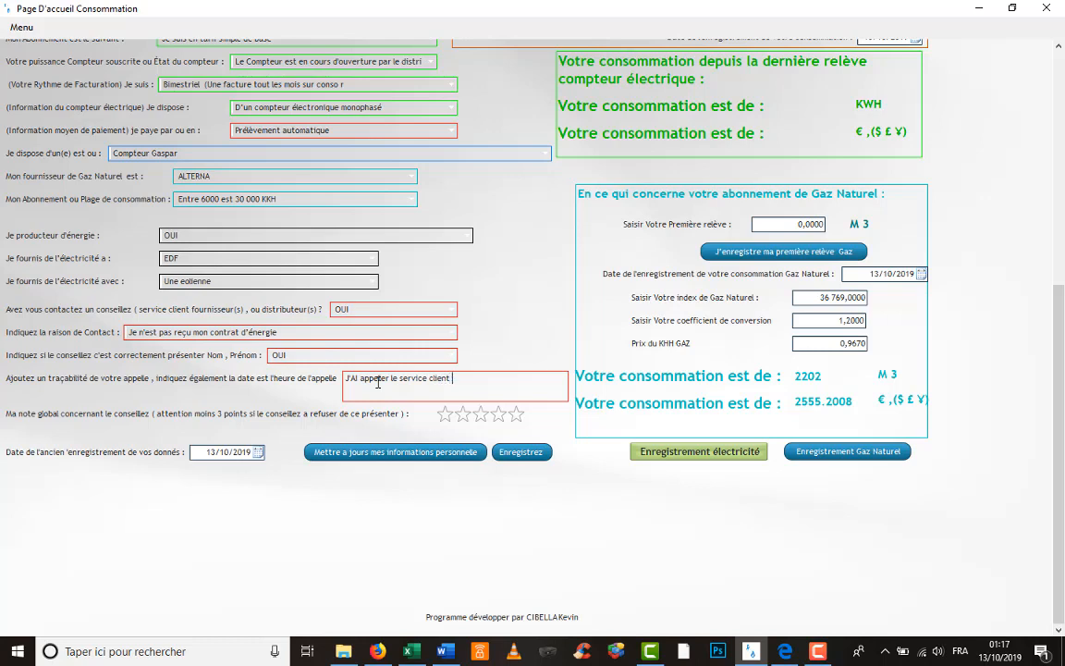
text( pour recevoir un copie de mon contrat)
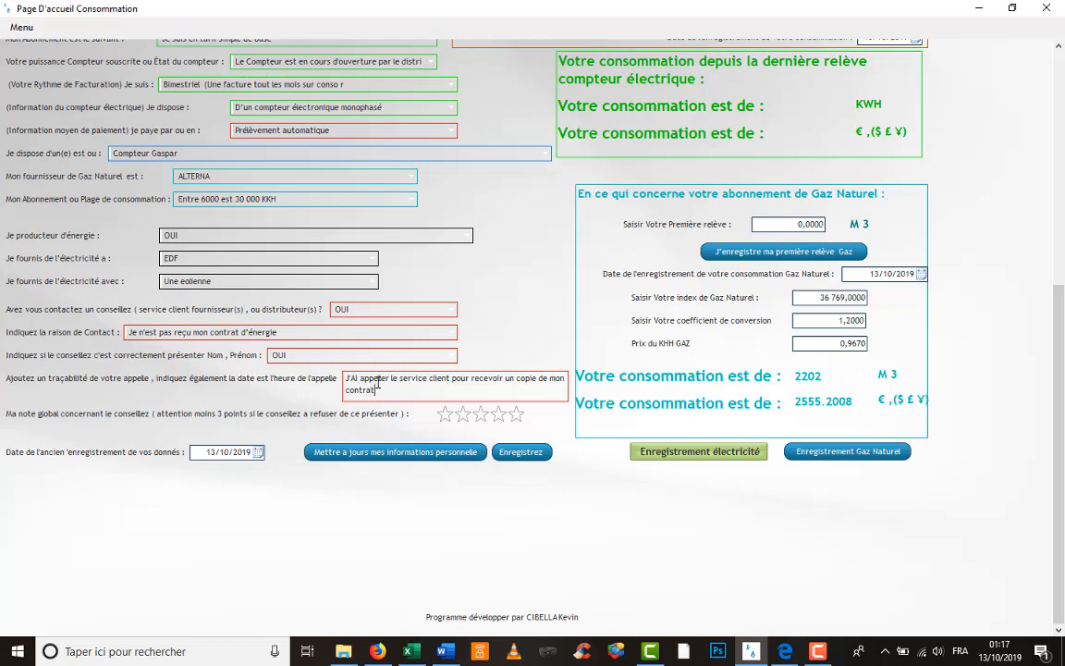
text( ; la consei)
text(llere )
text(me la )
text(envoyer )
text(par email)
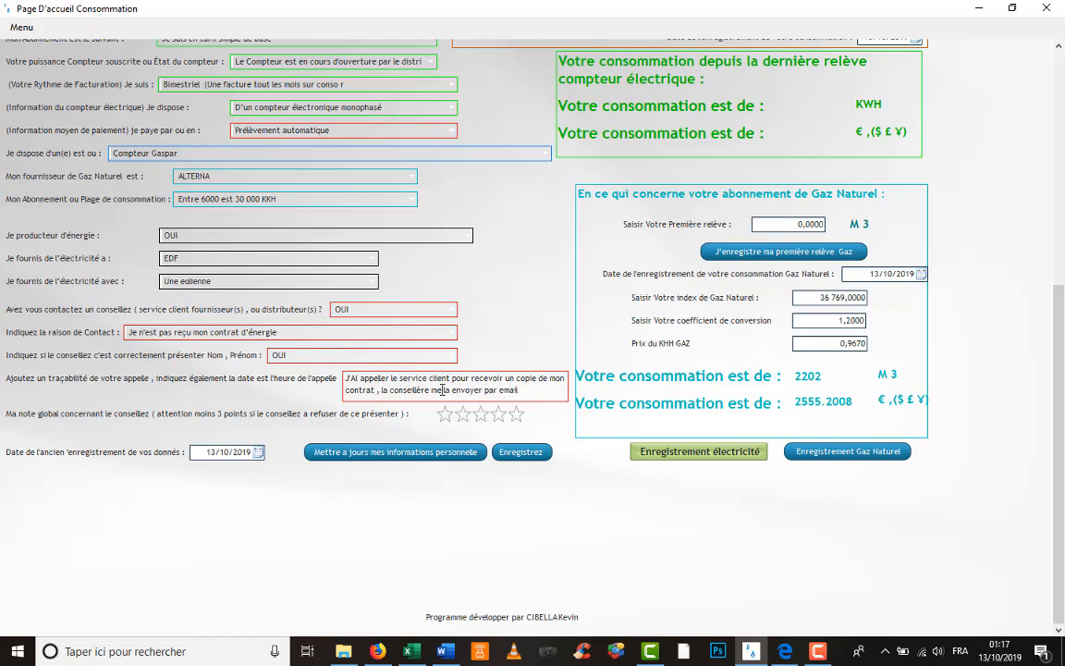
- Rate the advisor four stars and save with Enregistrez
click(516, 414)
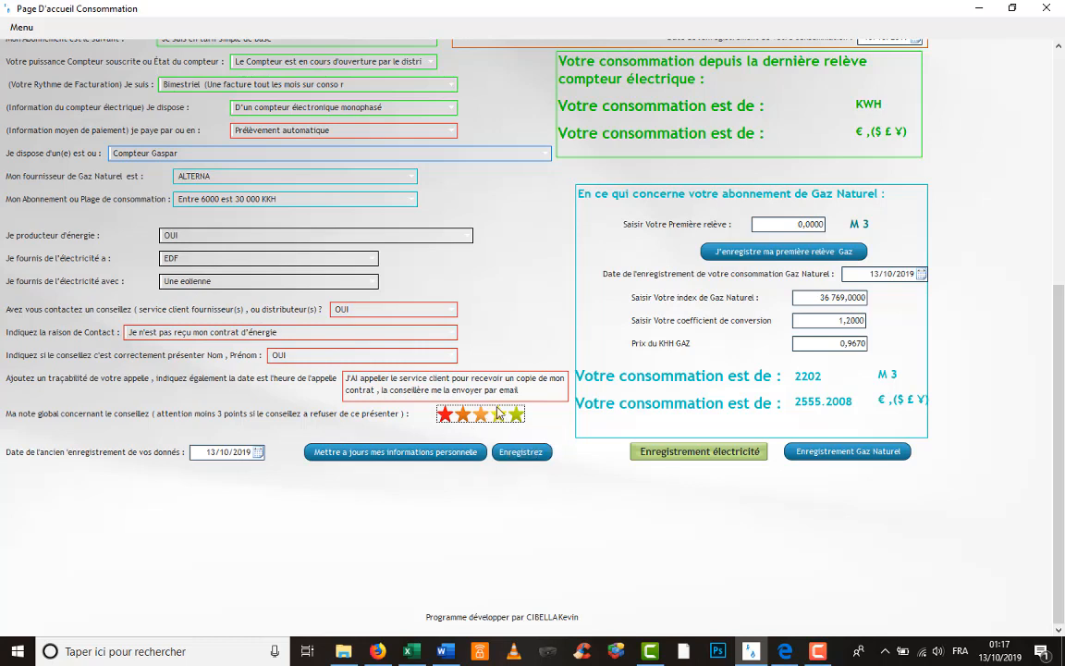
click(501, 417)
click(518, 455)
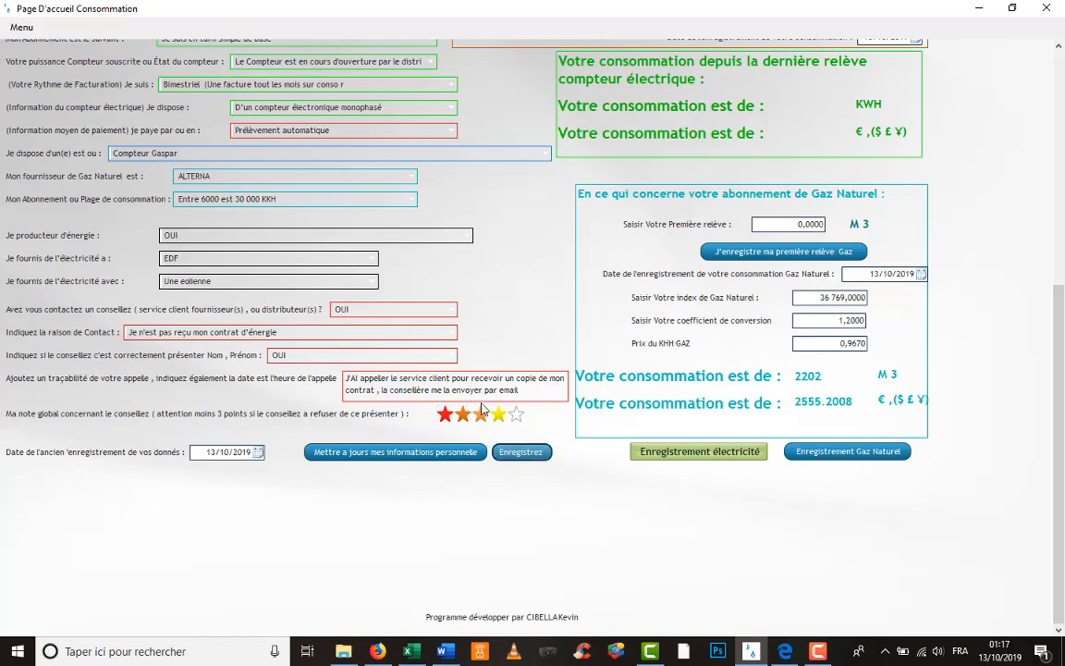
- Close the consumption page and log back in with the client reference
scroll(497, 237, up, 5)
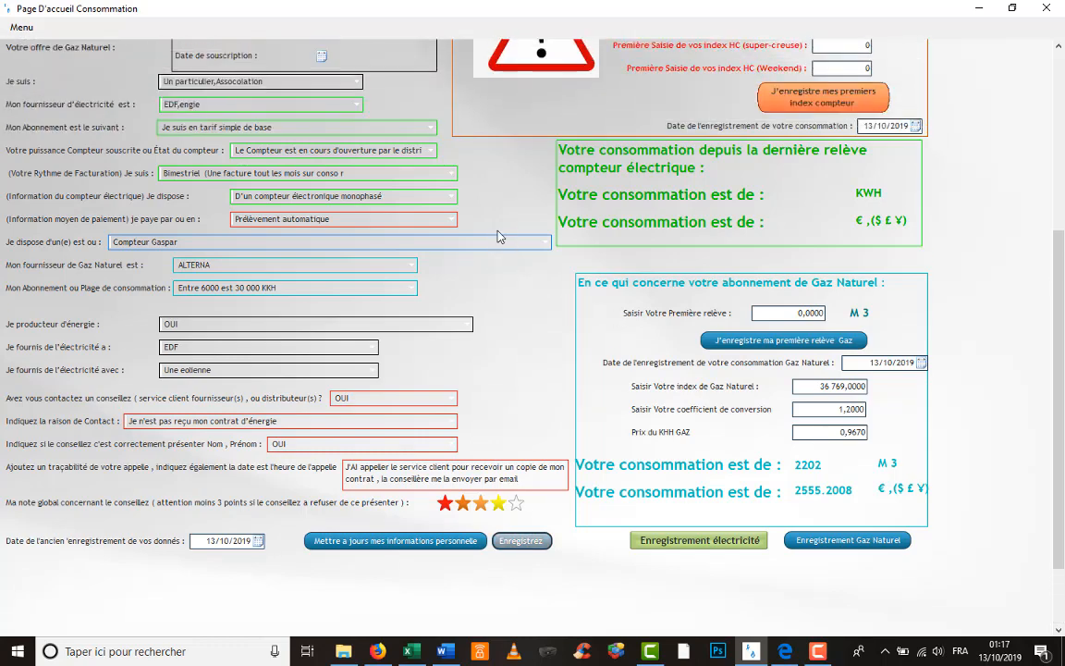
scroll(497, 237, up, 4)
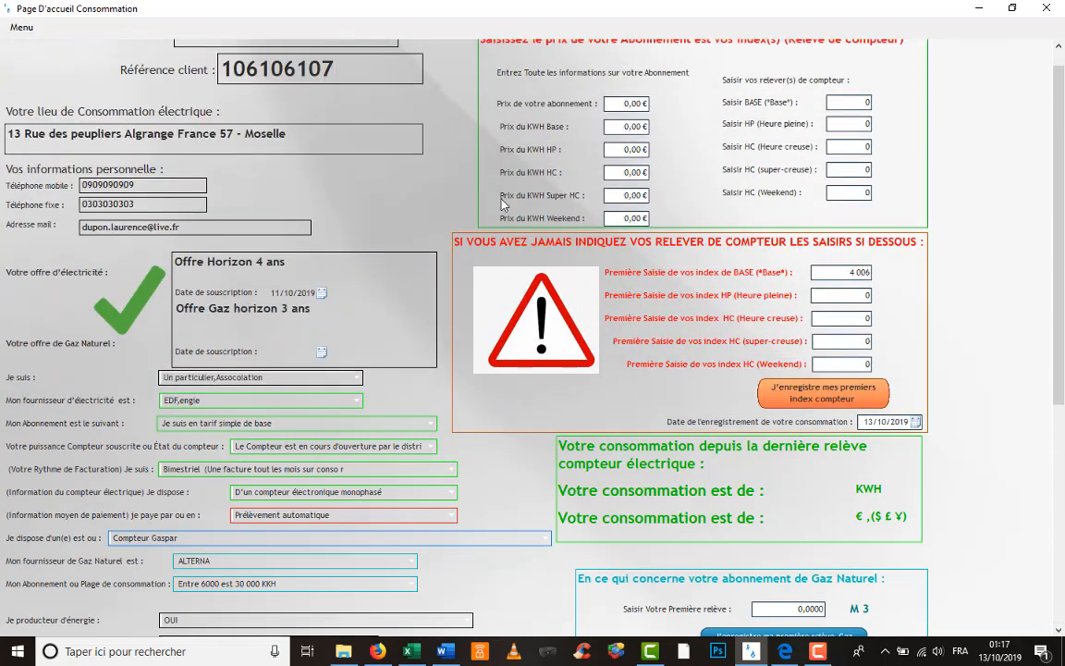
drag(380, 99, 205, 93)
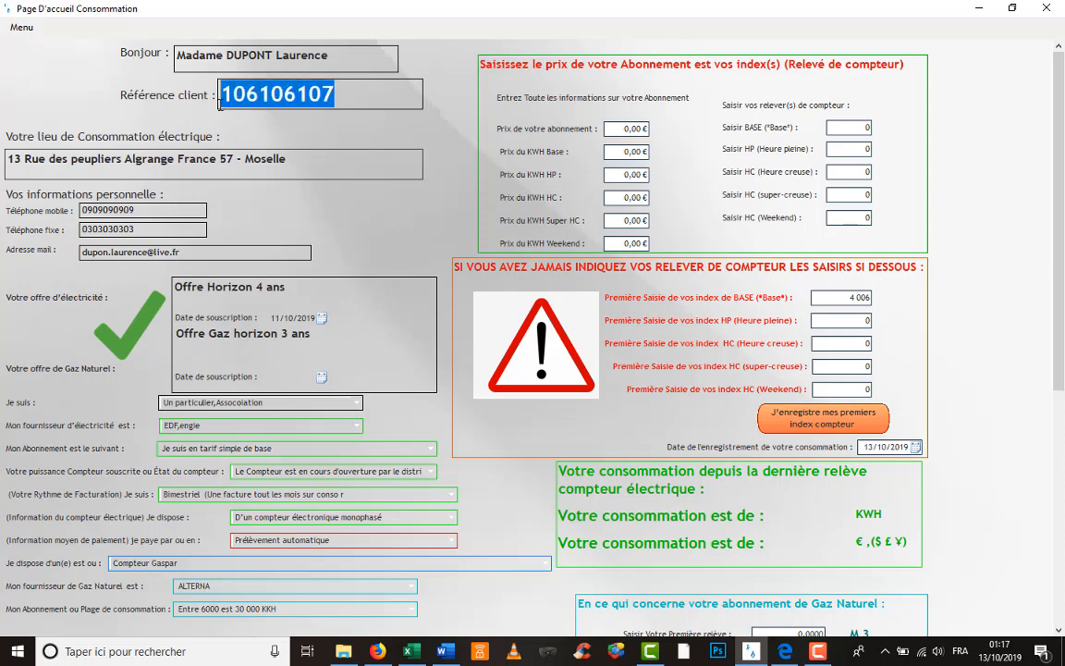
click(1050, 9)
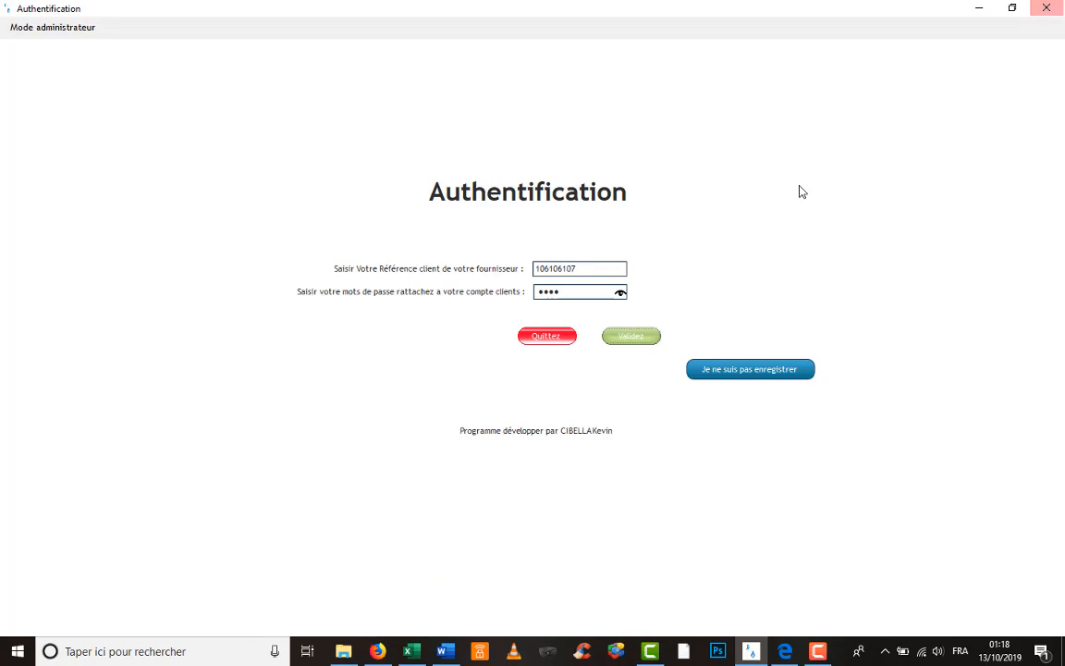
click(654, 338)
click(576, 374)
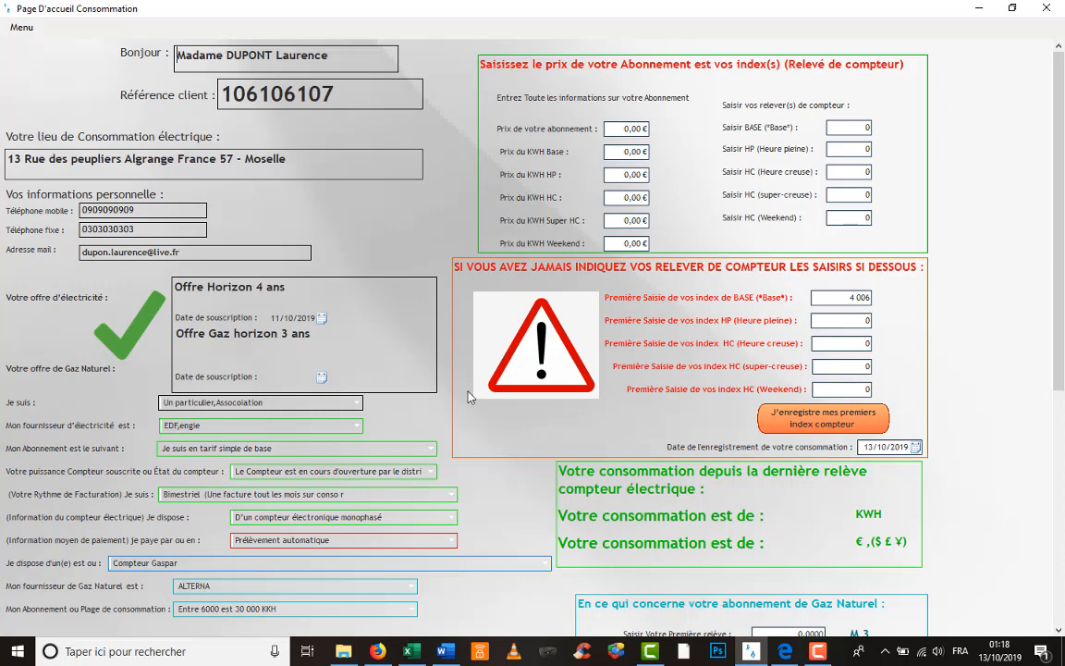
- Scroll through the reloaded form and show all clients' personal information as a table
scroll(508, 515, down, 6)
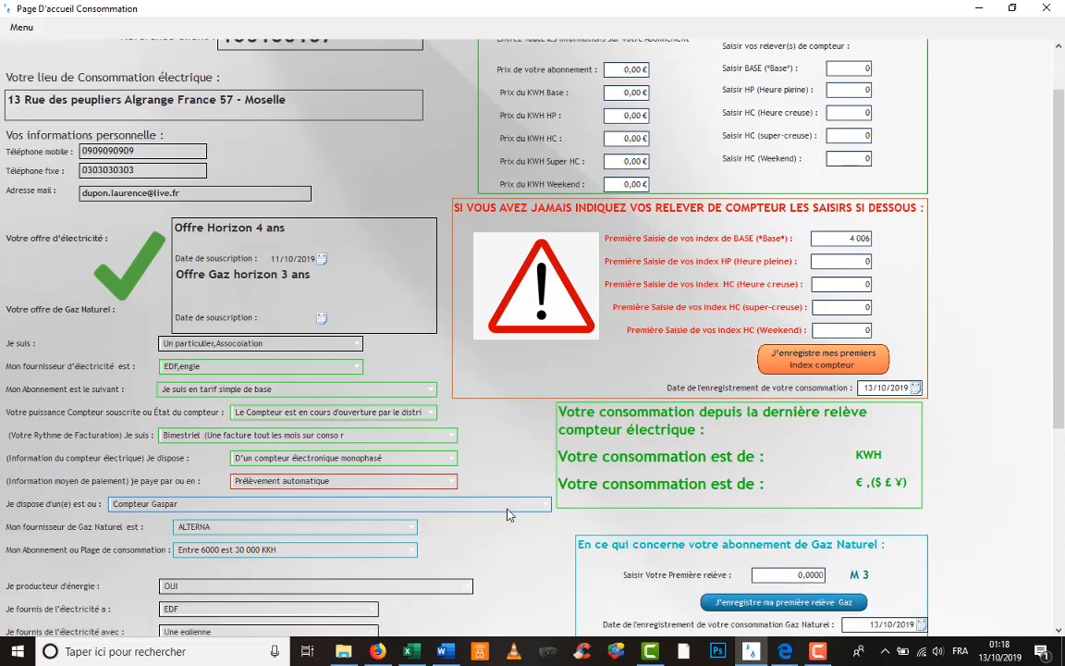
scroll(508, 518, down, 3)
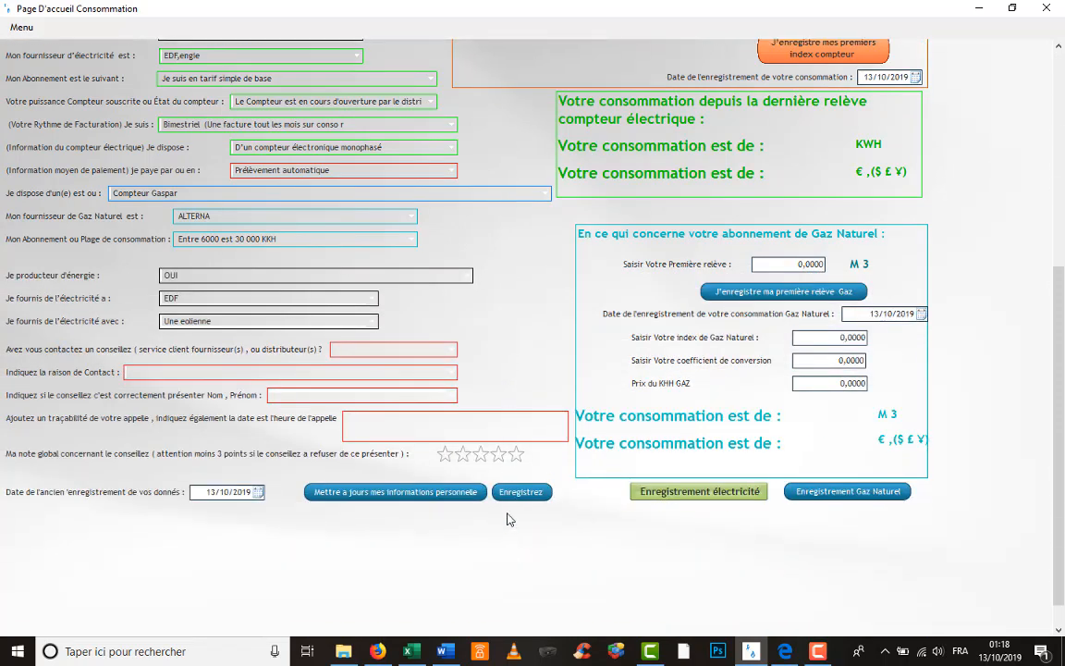
scroll(506, 518, up, 6)
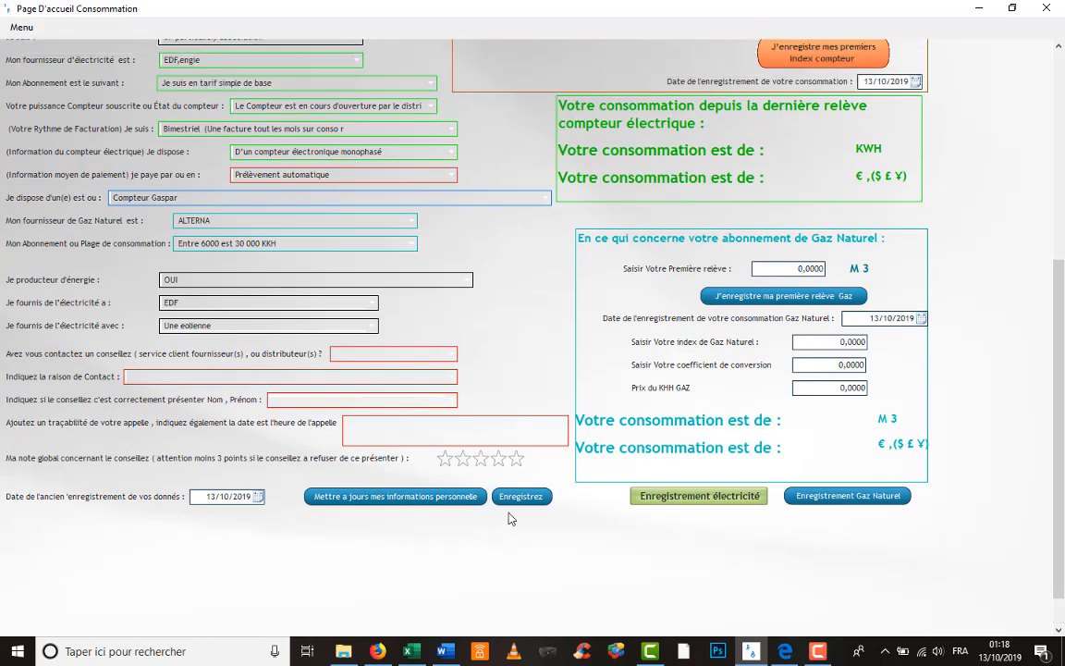
scroll(524, 494, up, 4)
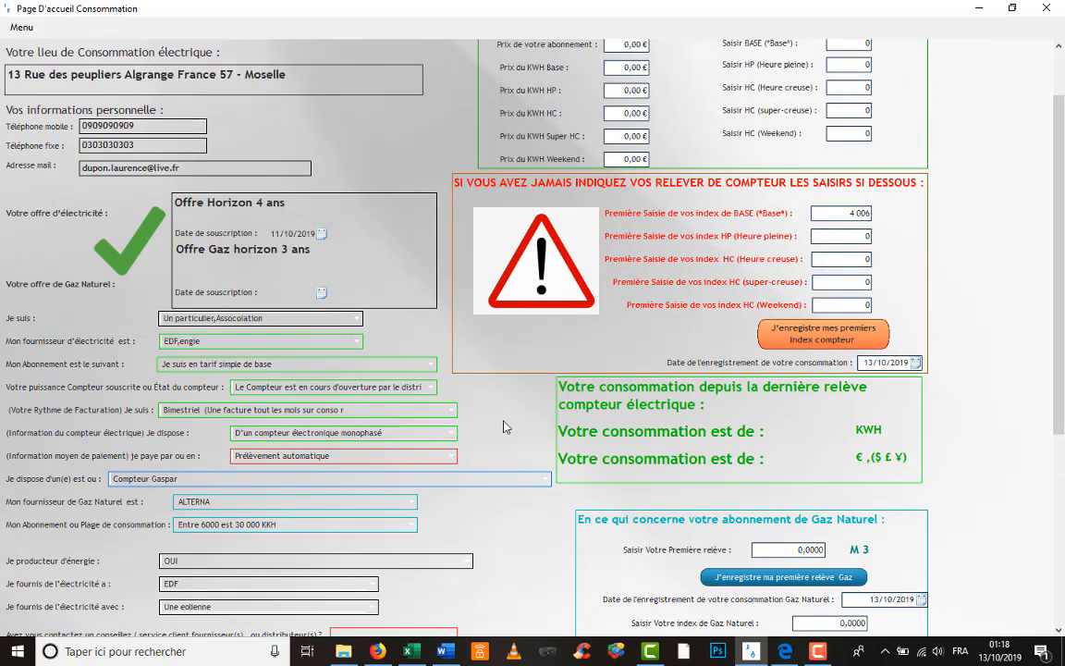
click(35, 29)
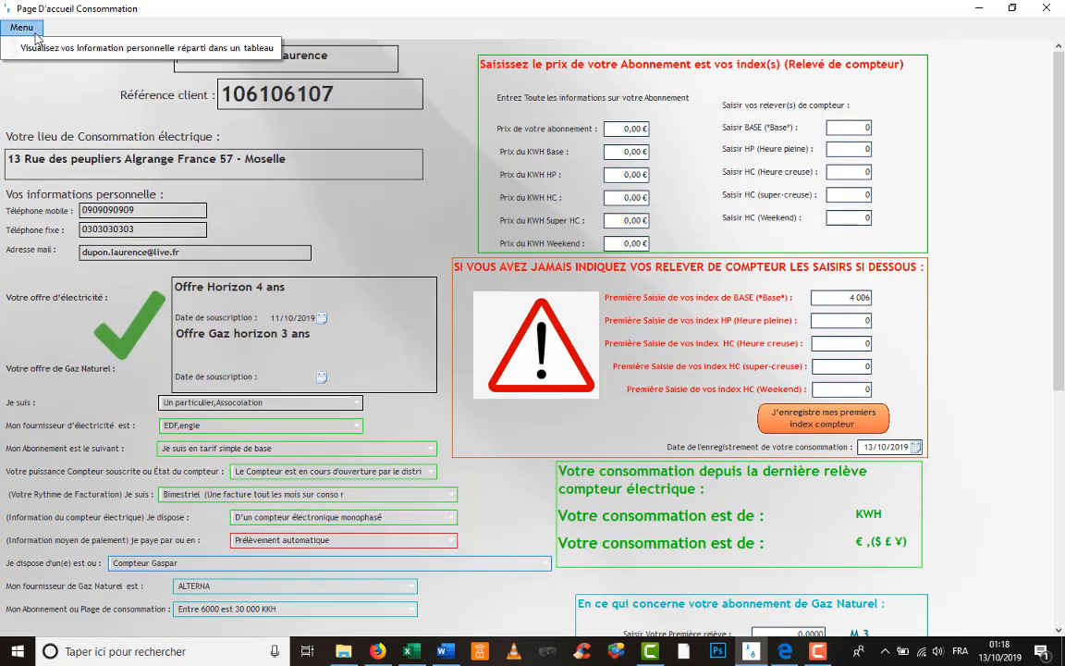
click(40, 46)
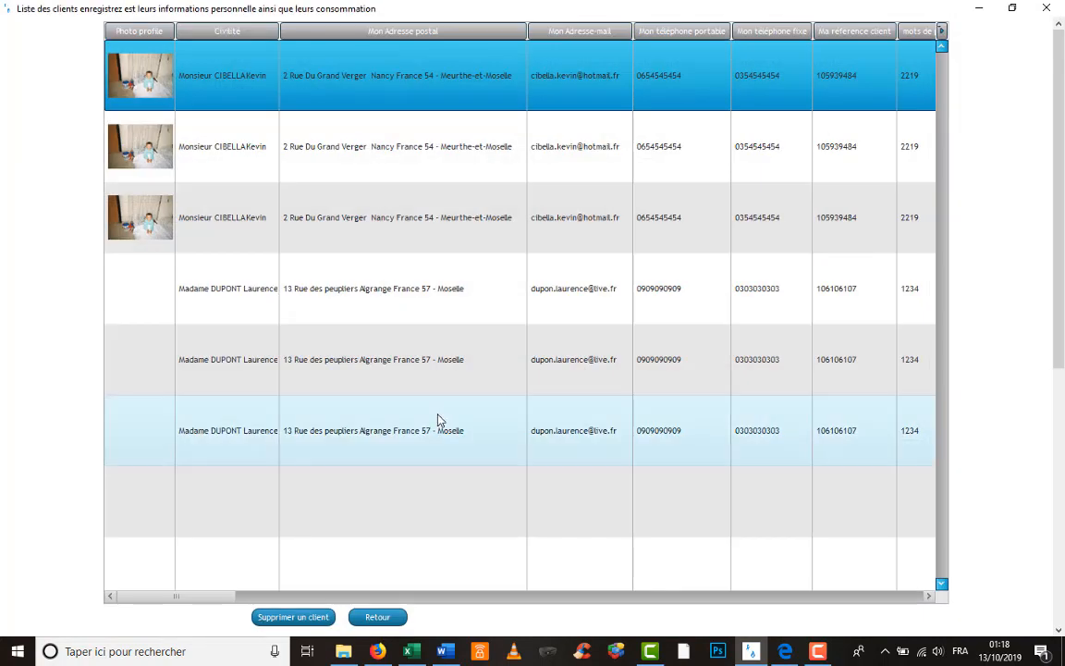
- Select the client's latest record, scroll the table sideways, then close the client list
click(441, 457)
drag(219, 598, 624, 534)
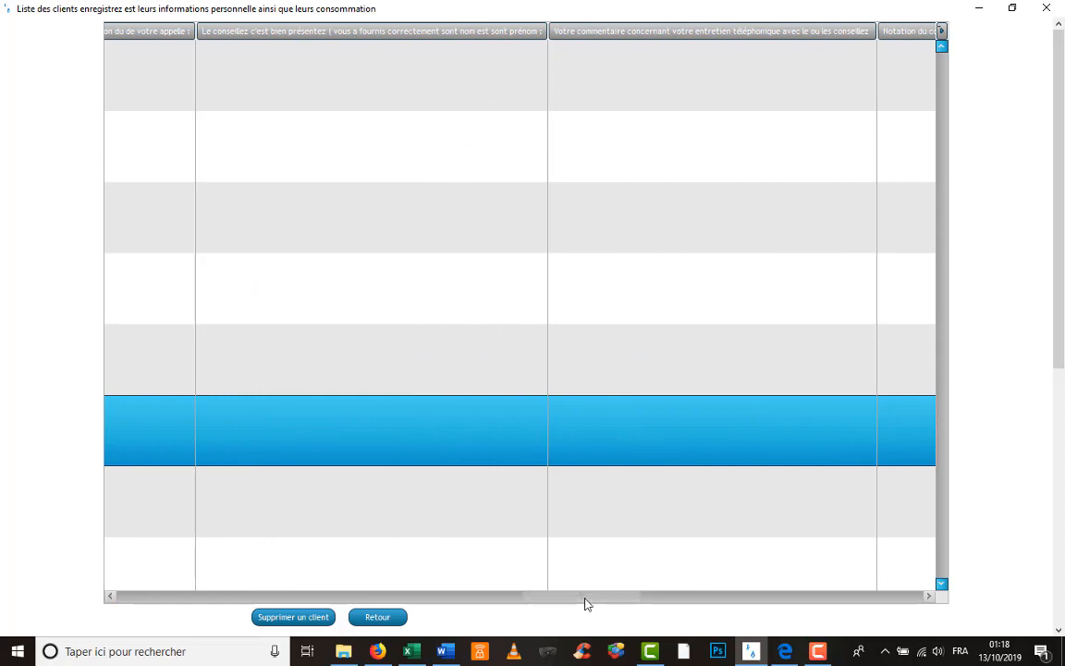
drag(596, 598, 642, 599)
drag(530, 596, 475, 590)
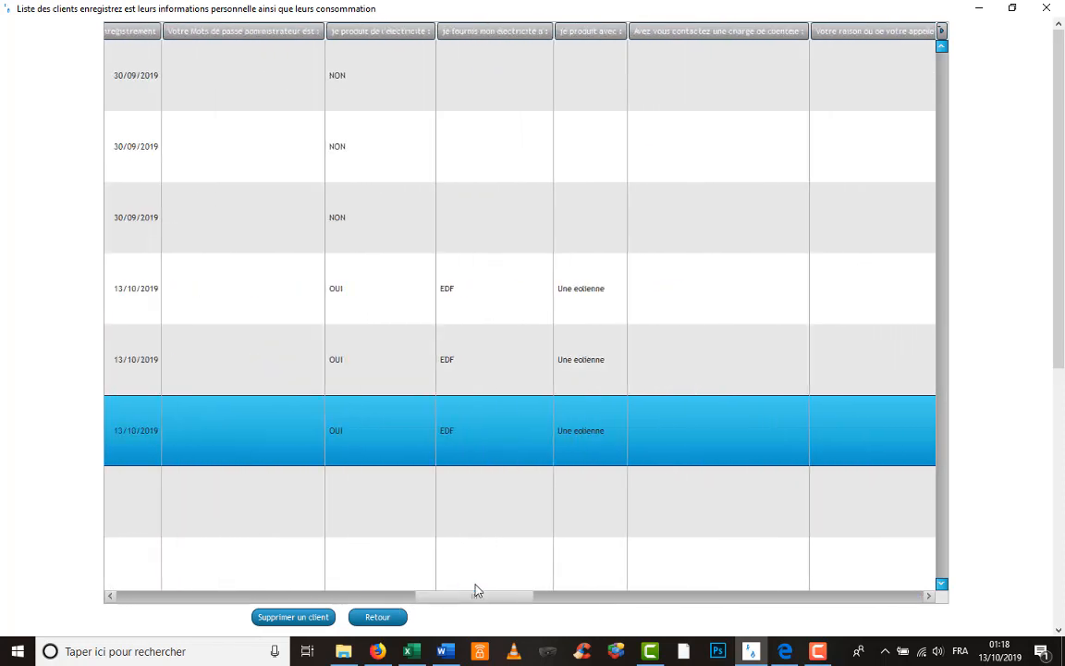
click(977, 8)
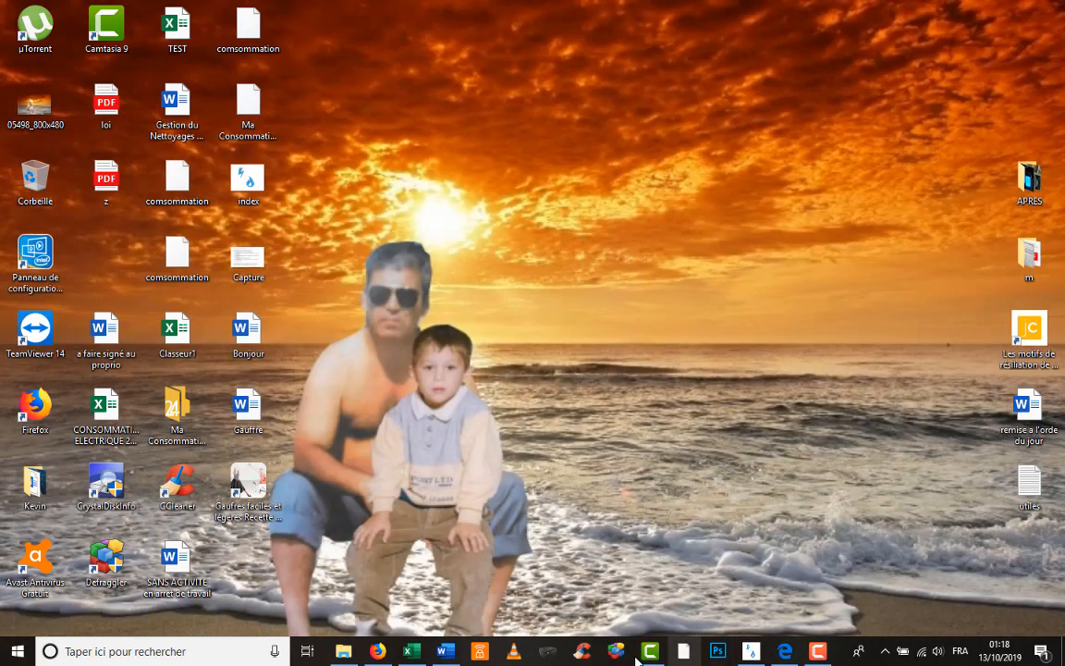
click(751, 651)
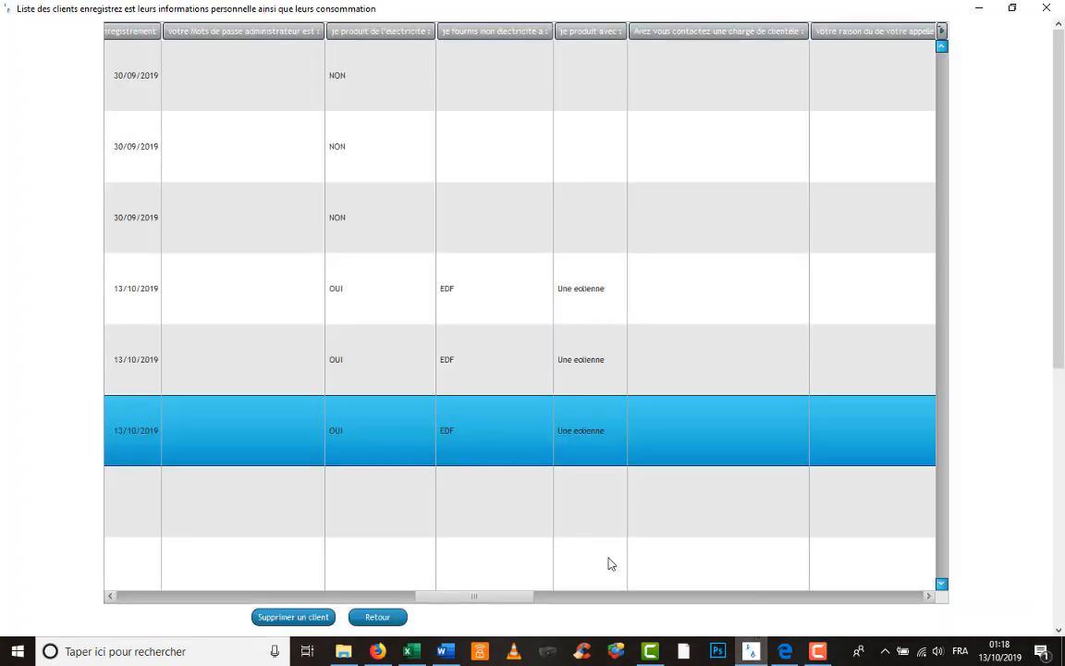
click(1046, 9)
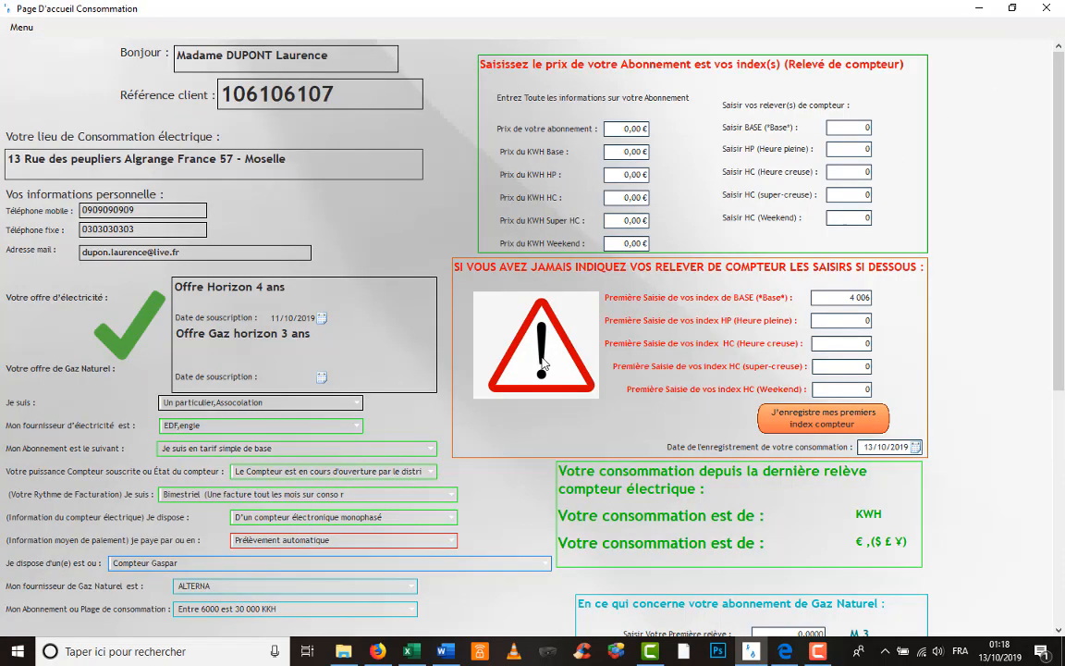
- Answer OUI to advisor contact and choose 'Je n'est pas reçu mon contrat d'énergie' as contact reason
scroll(415, 465, down, 1)
scroll(415, 465, down, 6)
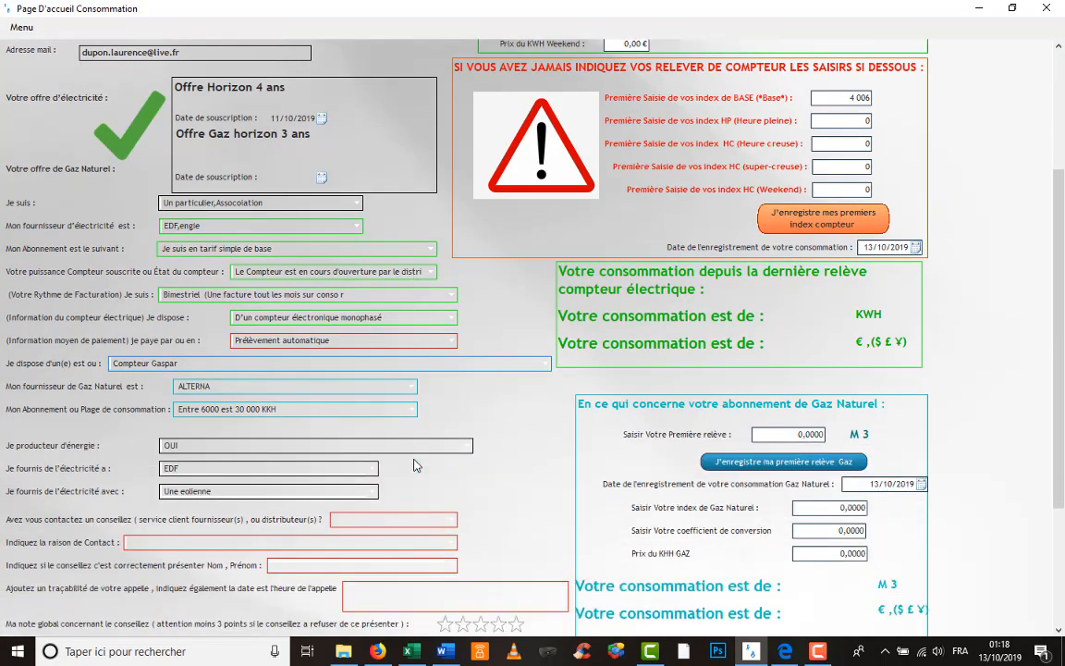
scroll(415, 514, down, 1)
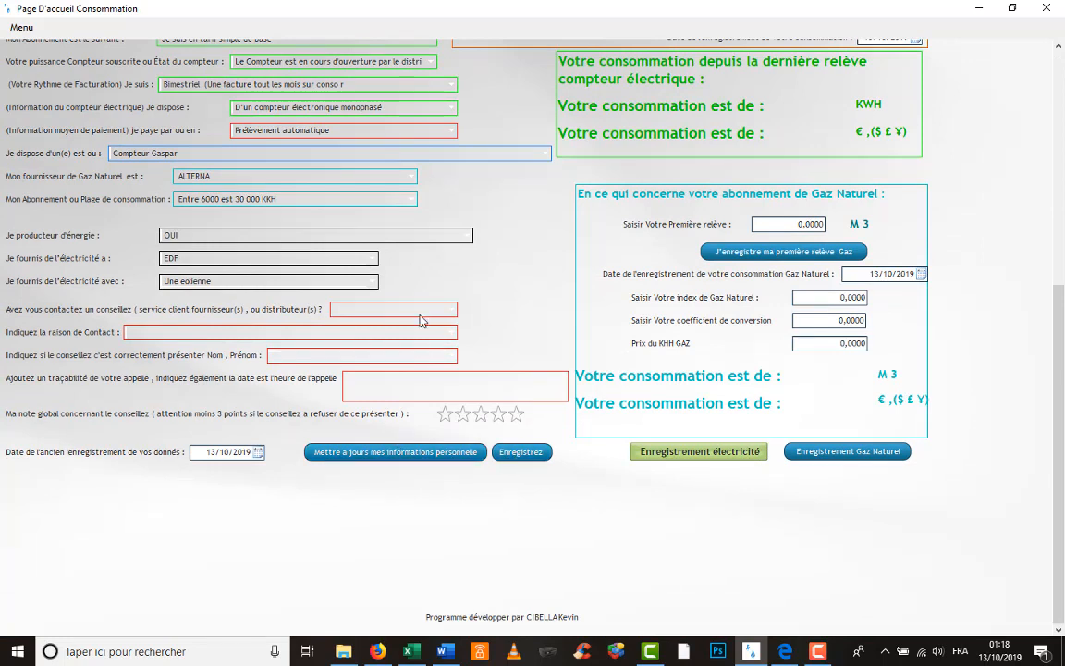
click(454, 316)
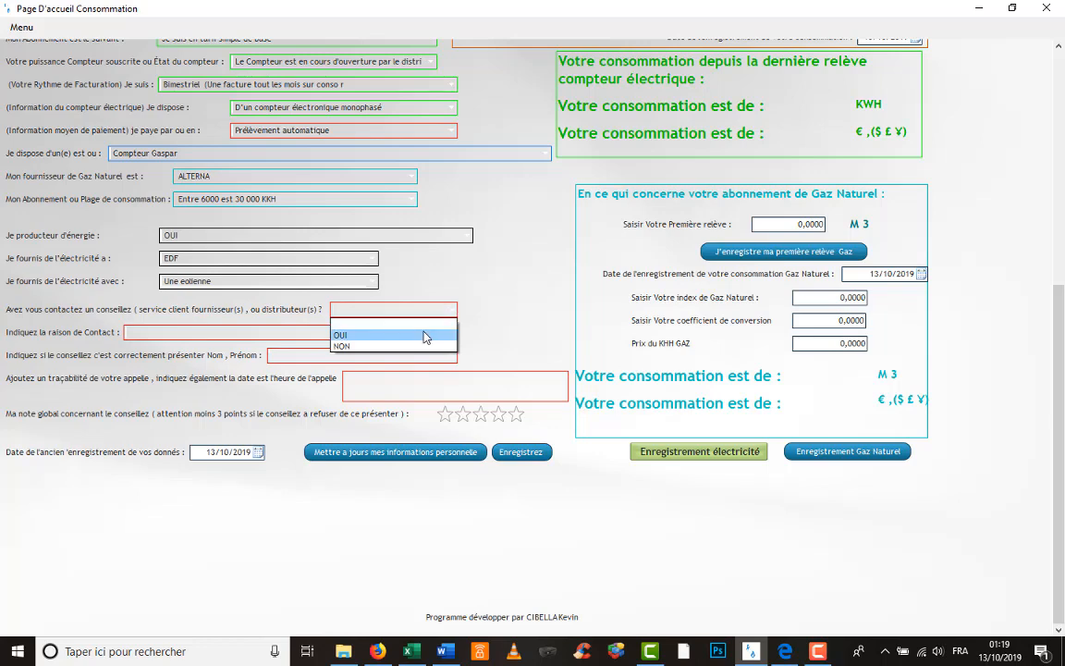
click(423, 337)
click(444, 333)
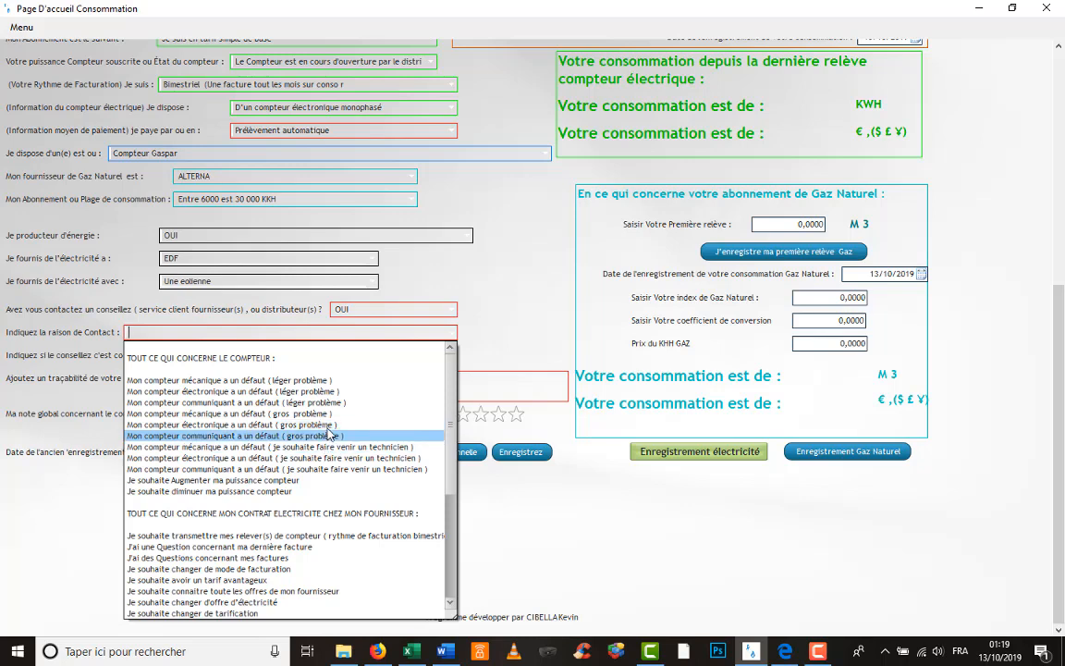
scroll(282, 549, down, 5)
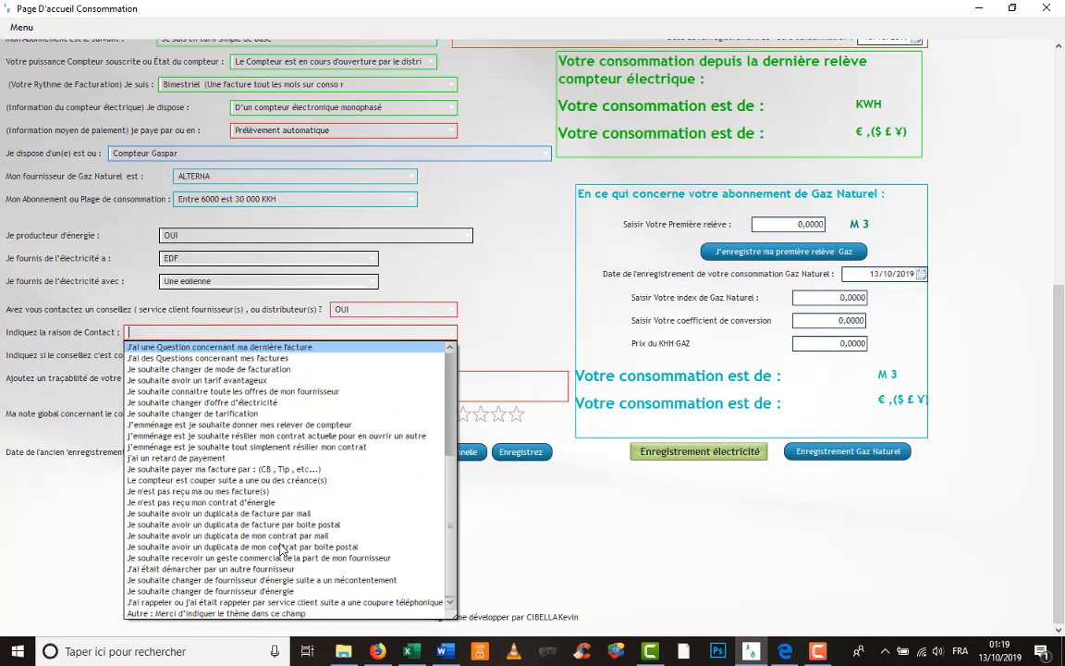
click(278, 502)
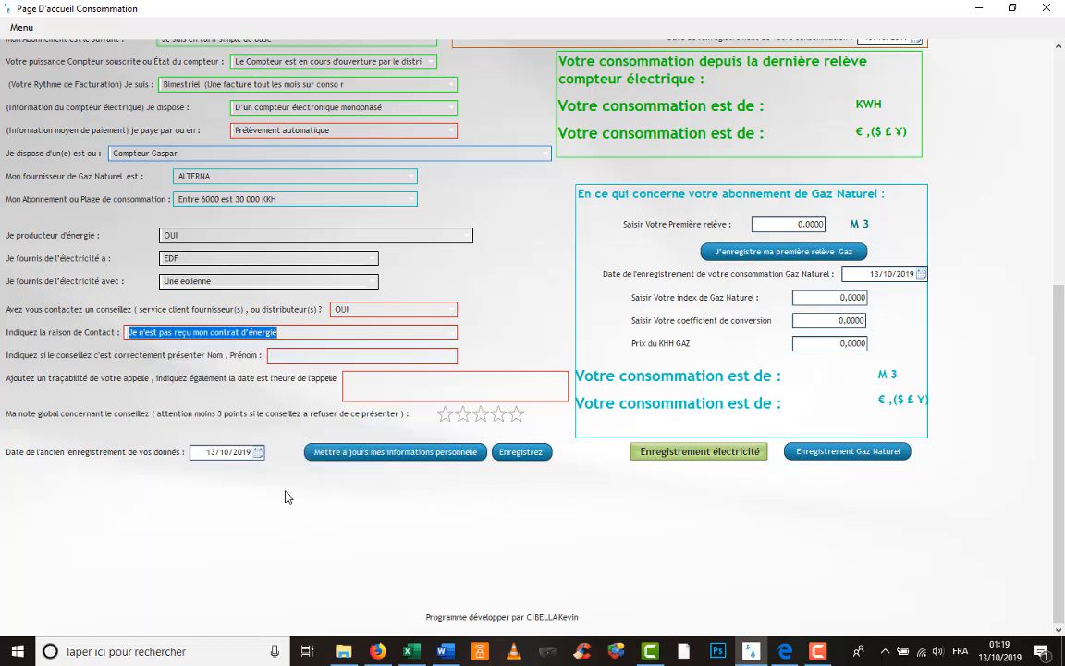
- Enter the advisor's name and a note that the contract will be emailed within 48h
click(437, 356)
click(418, 383)
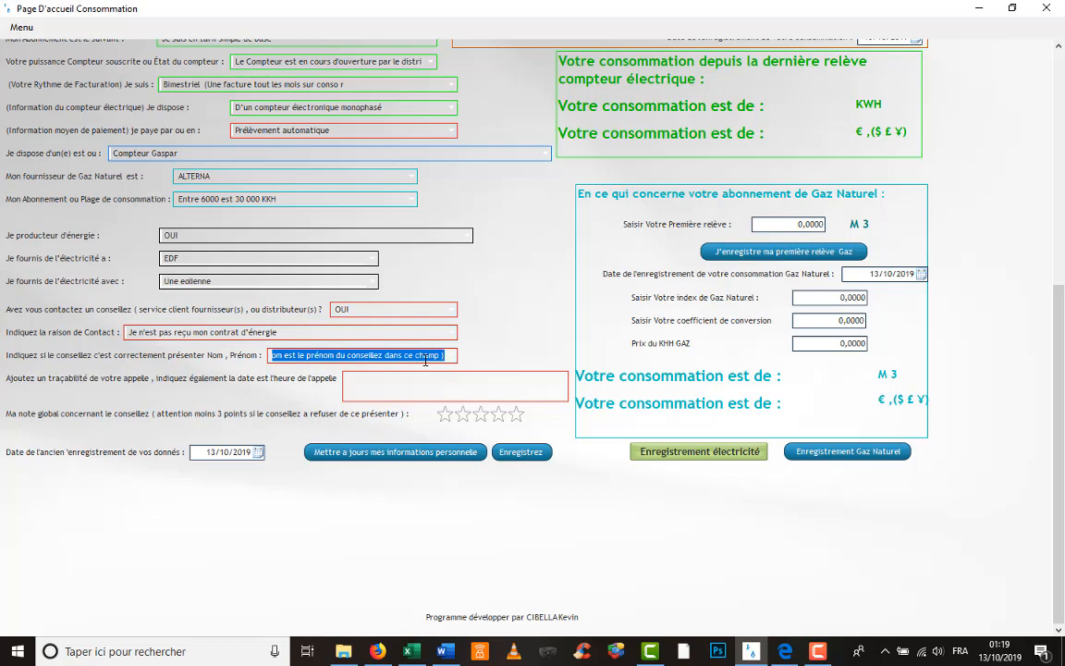
text(OUI)
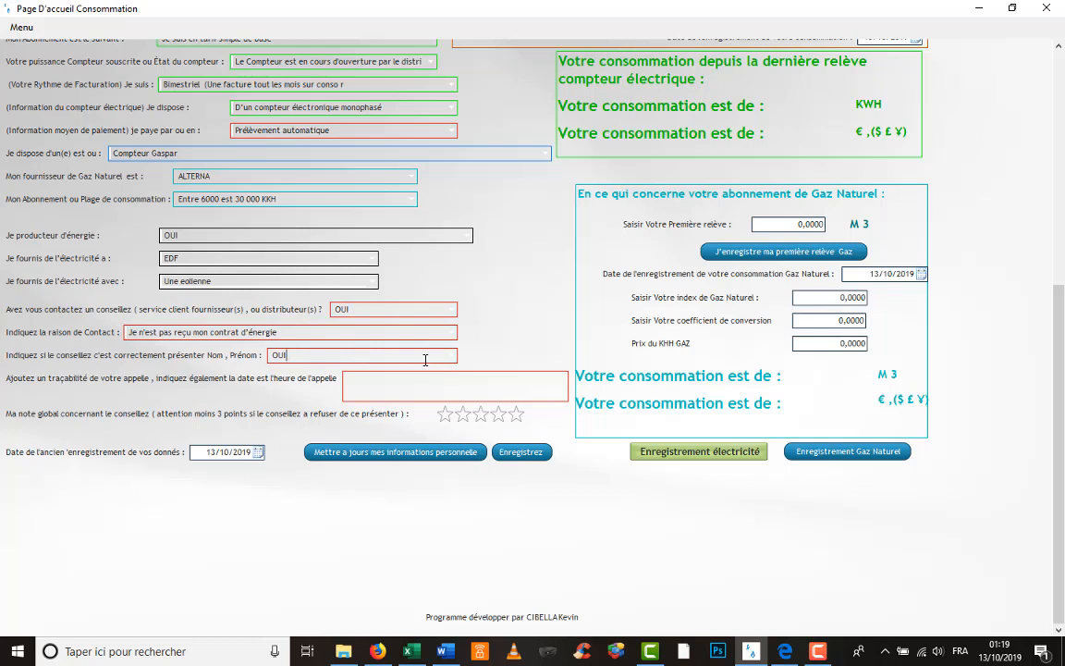
key(ctrl+z)
text(OUI M)
text(ADAME )
text(E)
text( n'est)
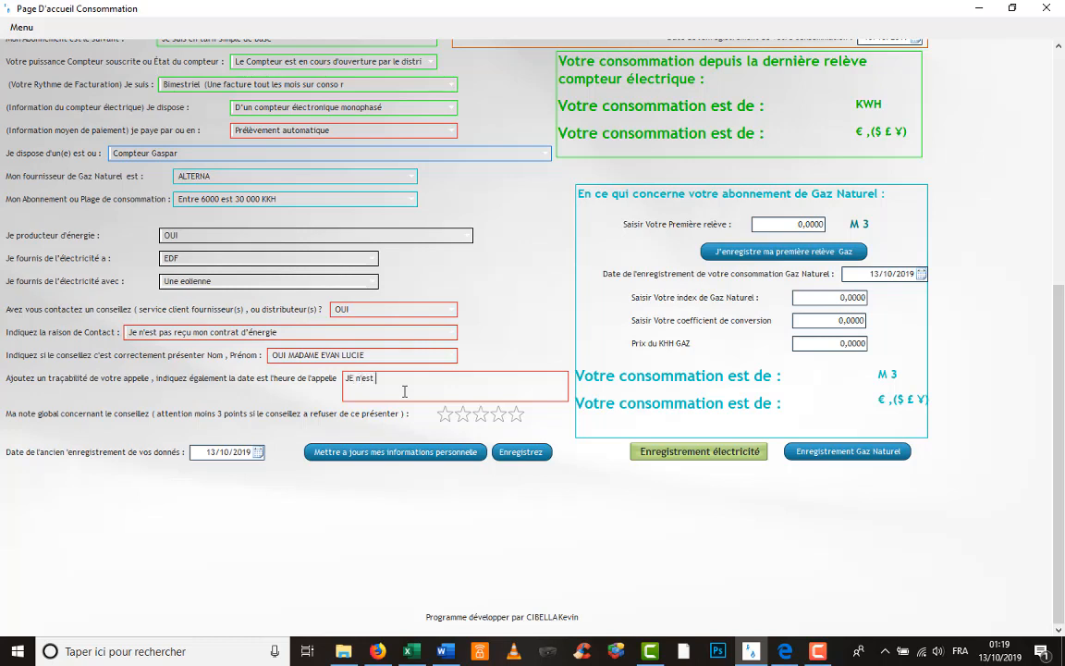
text( pas recu mon contrat par courrier je)
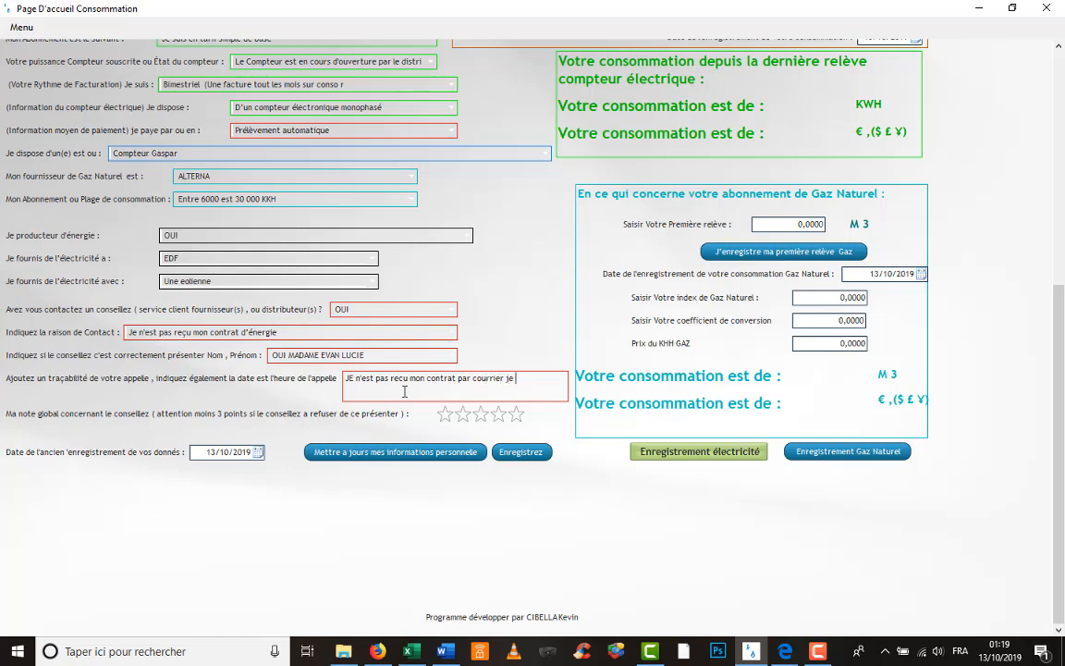
text( souhaiterais)
key(BackSpace)
key(BackSpace)
key(BackSpace)
key(BackSpace)
key(BackSpace)
key(BackSpace)
key(BackSpace)
key(BackSpace)
key(BackSpace)
key(BackSpace)
key(BackSpace)
key(BackSpace)
key(BackSpace)
key(BackSpace)
key(BackSpace)
text(, la conseillère me l'envoi par email)
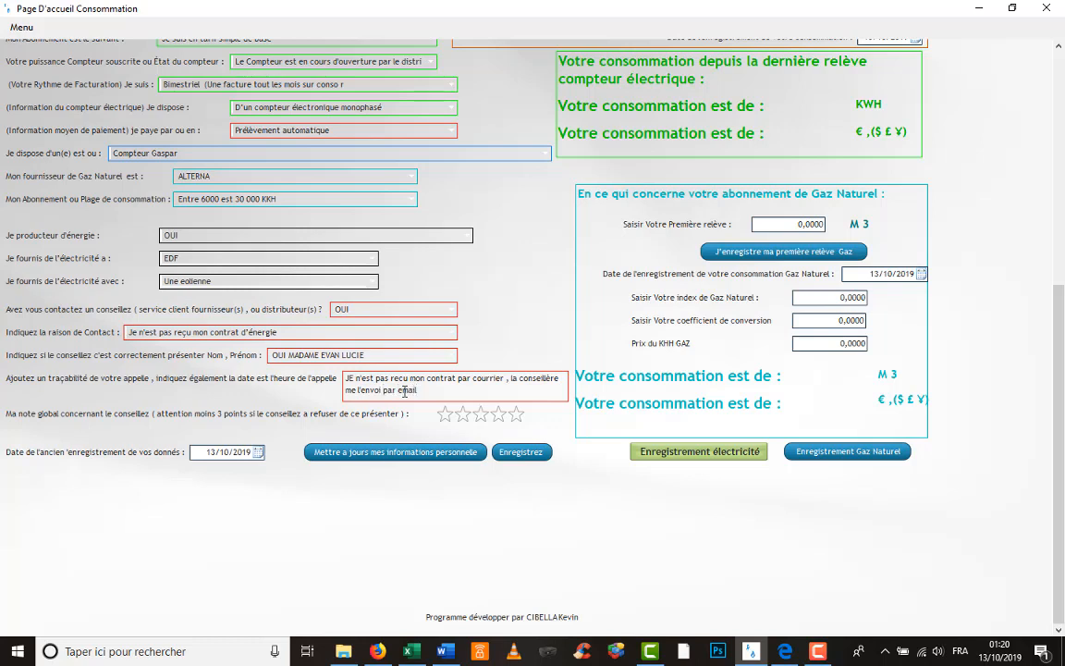
text( dans les 48h)
- Rate the advisor four stars and save the updated personal information
click(499, 415)
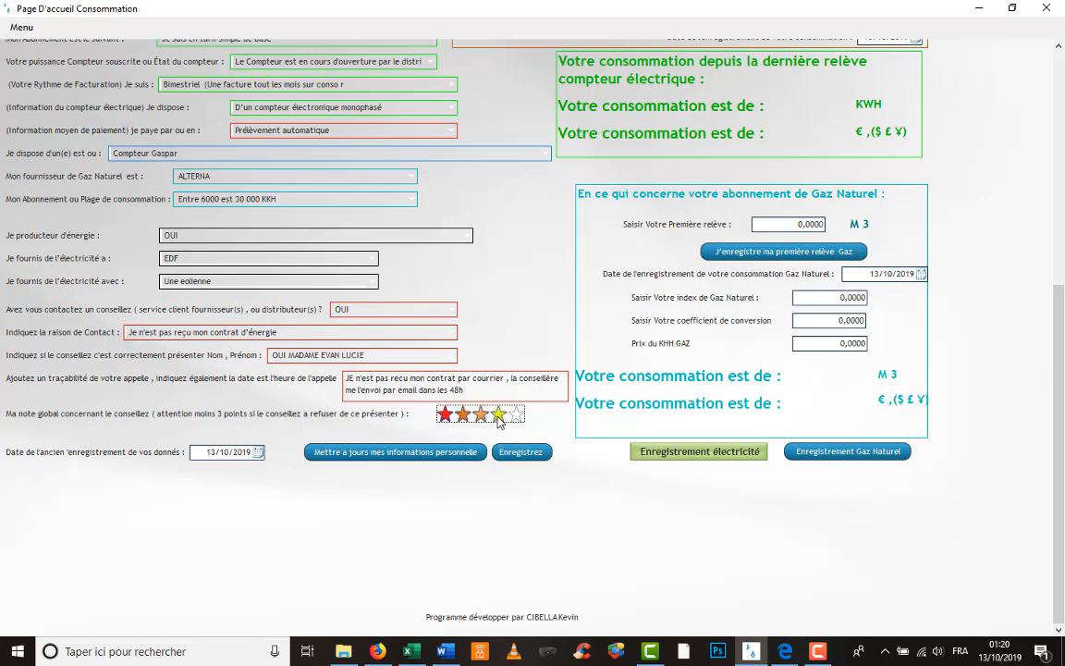
click(454, 460)
click(593, 377)
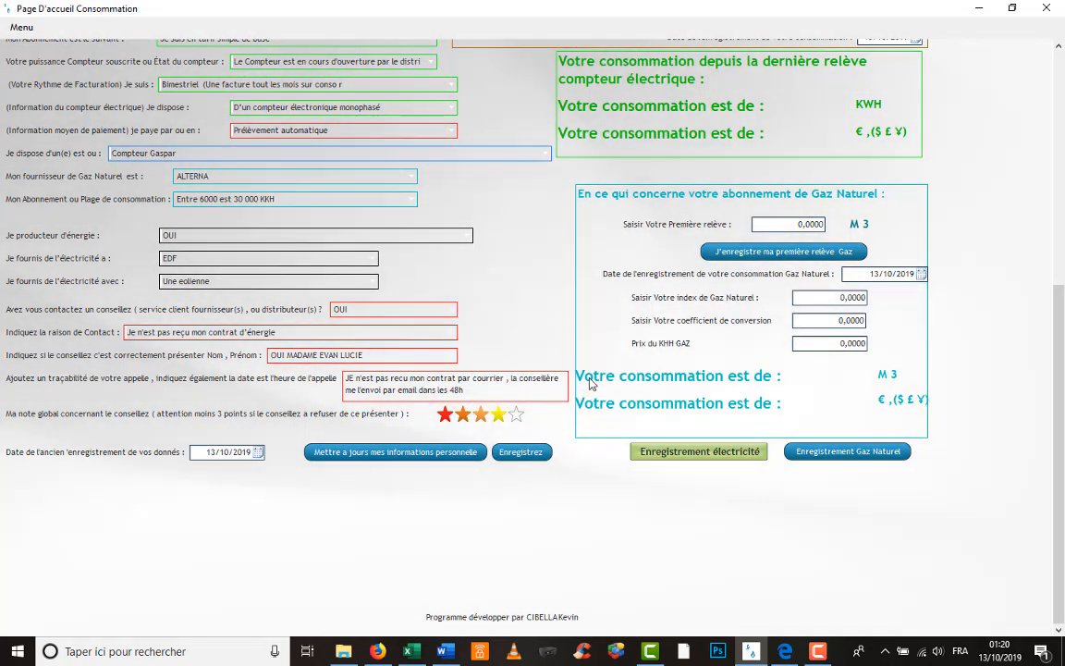
- Log back in and scroll the reopened form to confirm the advisor answers, 48h note and four-star rating
click(1046, 9)
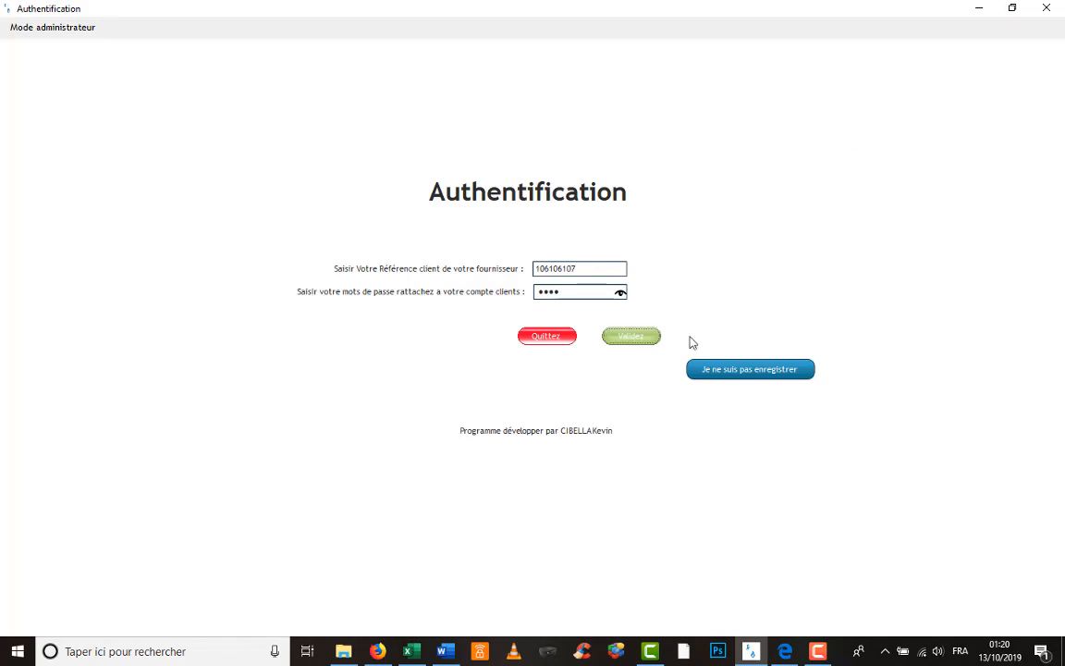
click(640, 338)
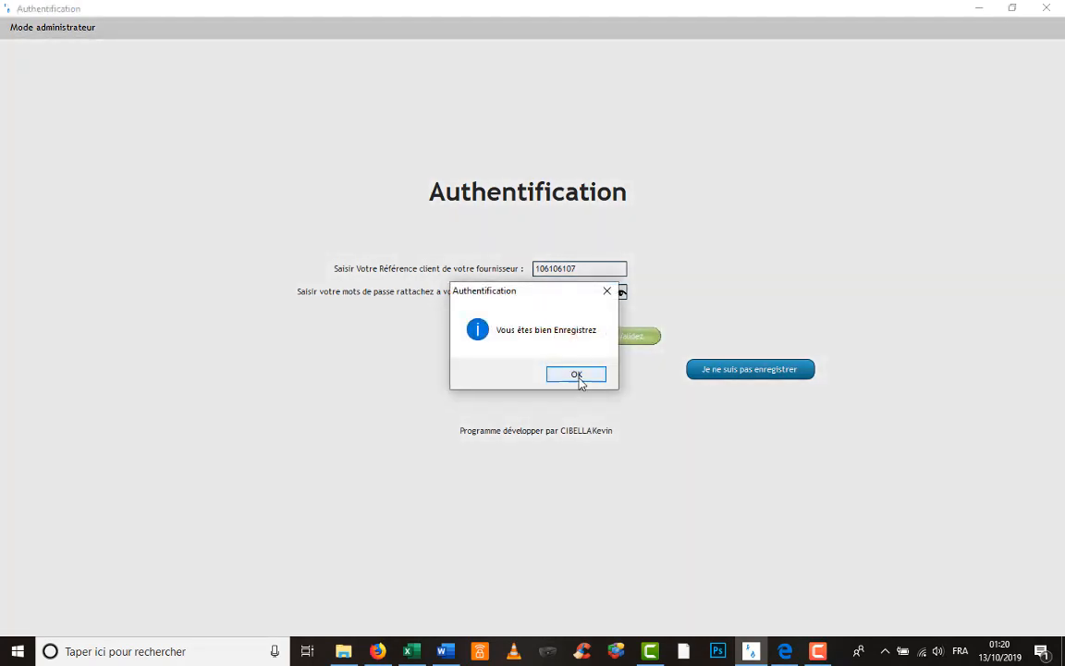
click(577, 375)
scroll(443, 416, down, 2)
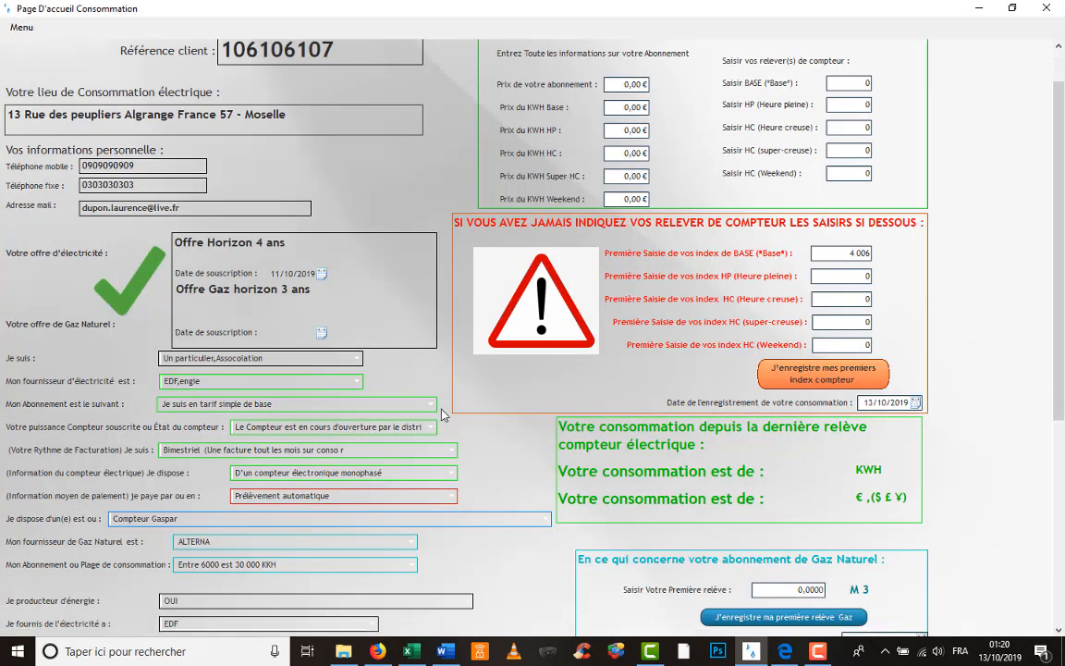
scroll(443, 415, down, 4)
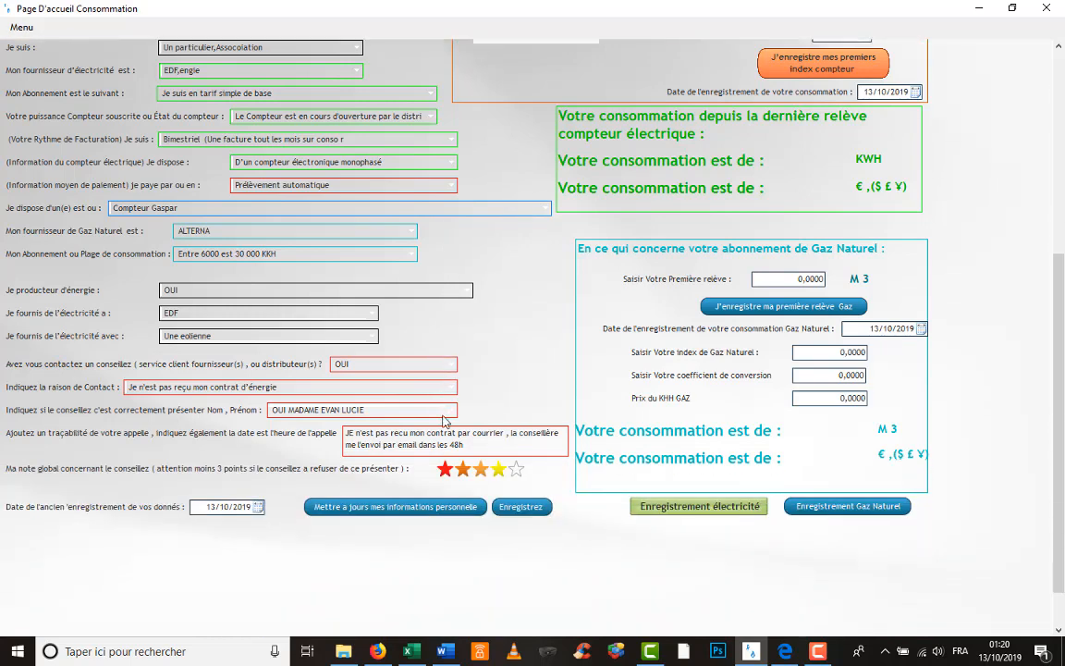
scroll(443, 421, down, 1)
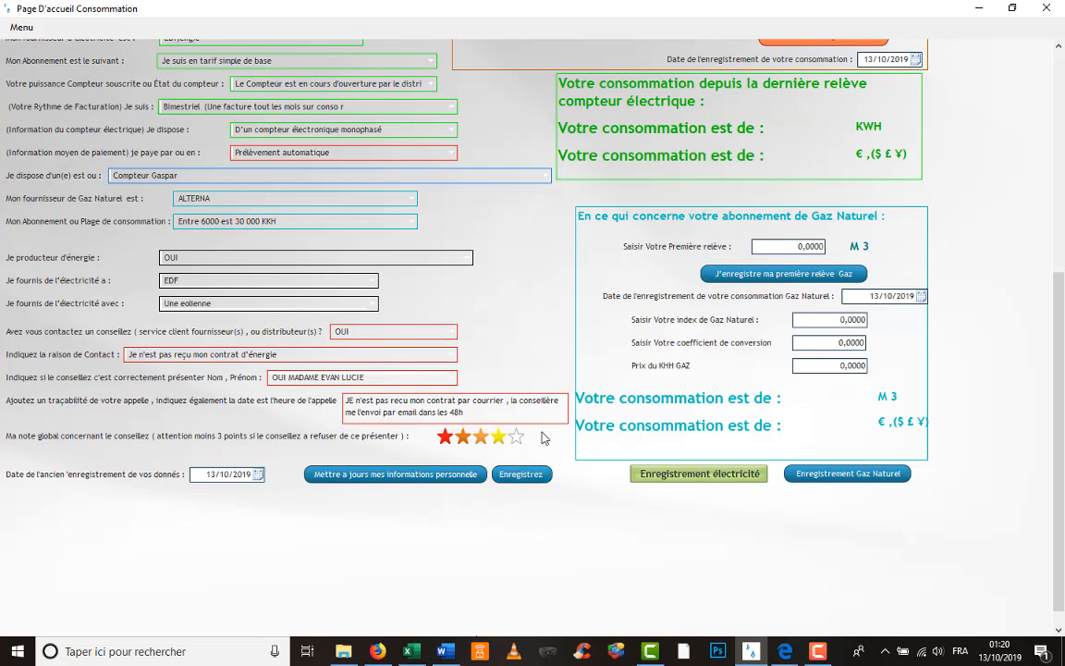
scroll(543, 439, up, 1)
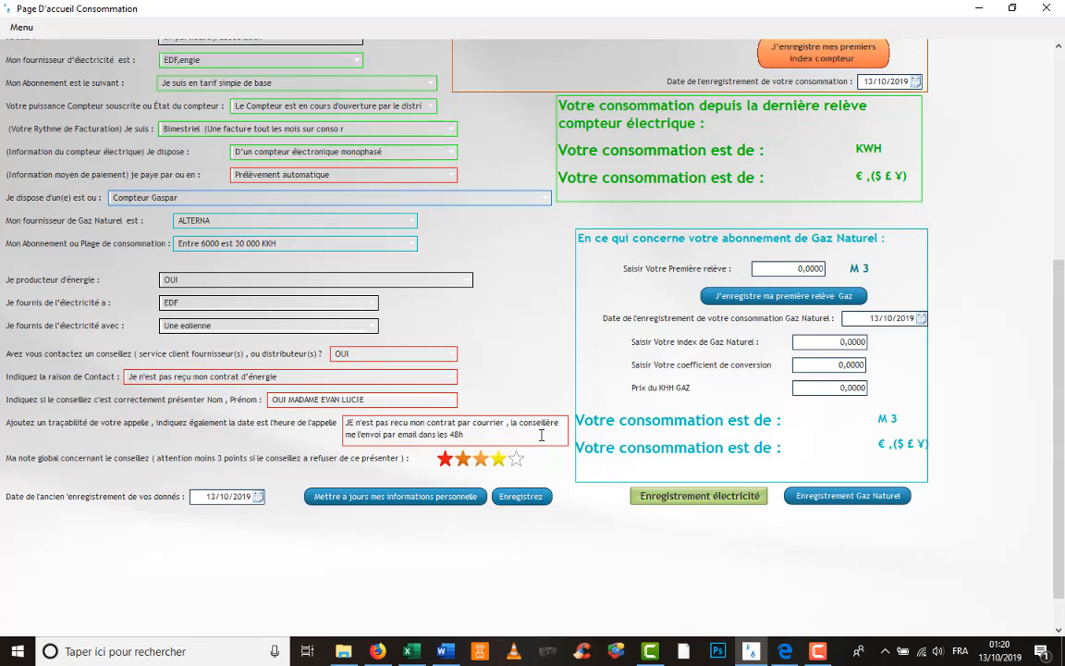
scroll(552, 516, down, 2)
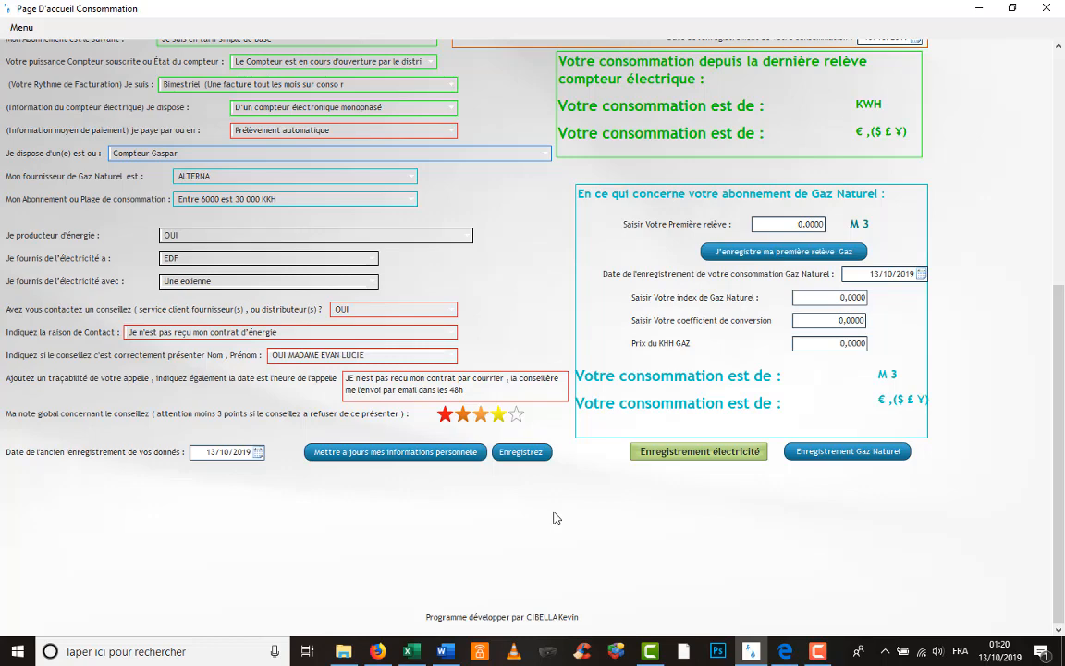
scroll(553, 518, up, 10)
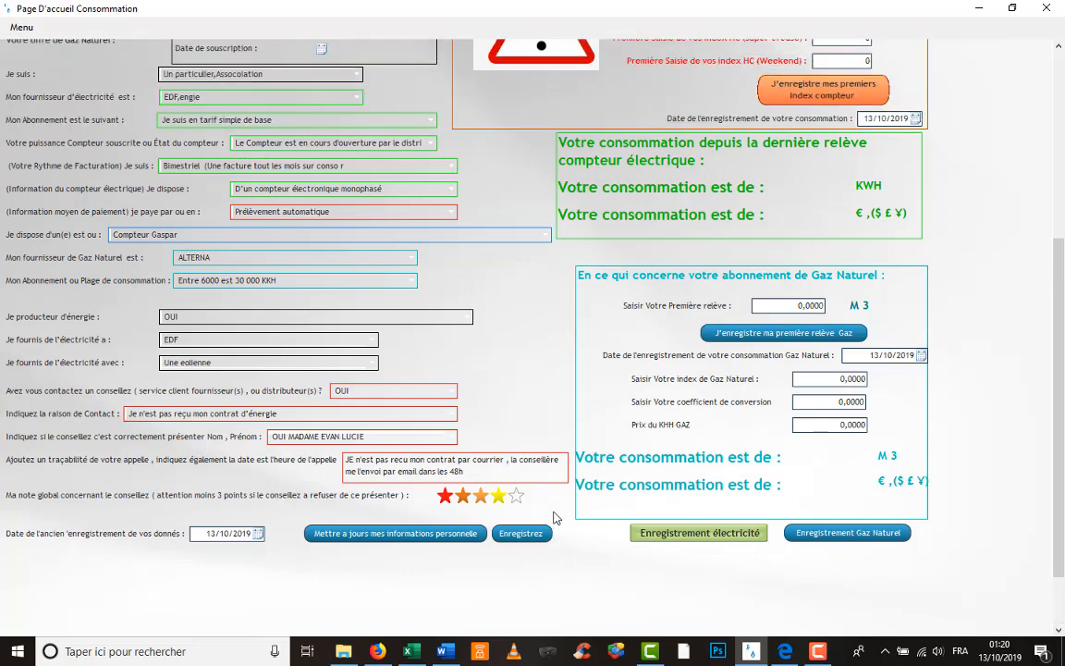
scroll(555, 516, up, 8)
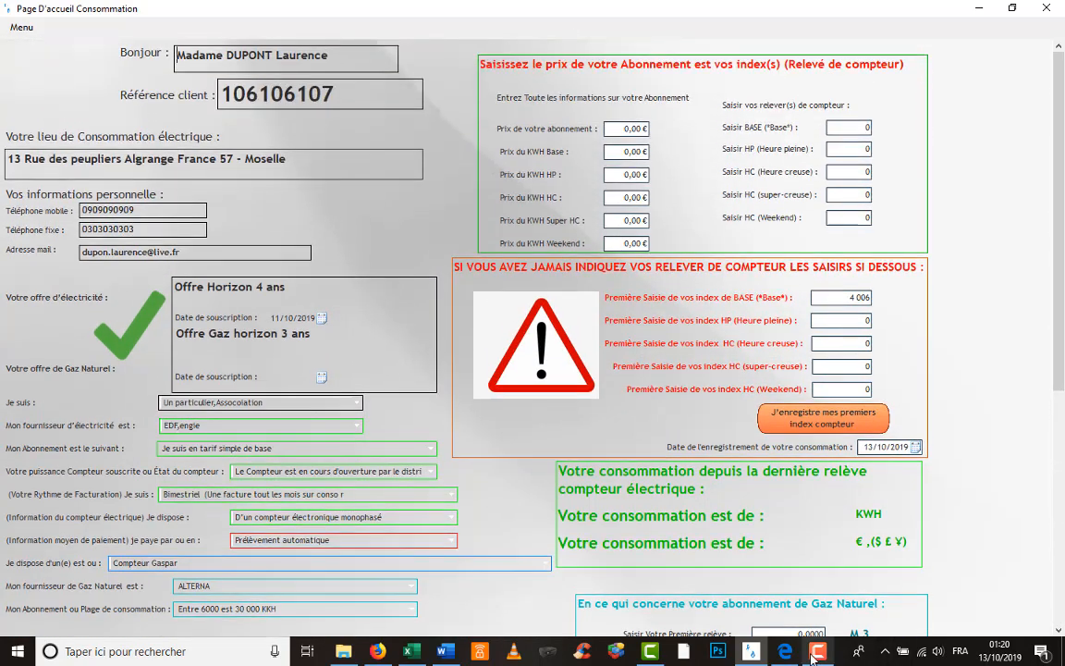
click(812, 653)
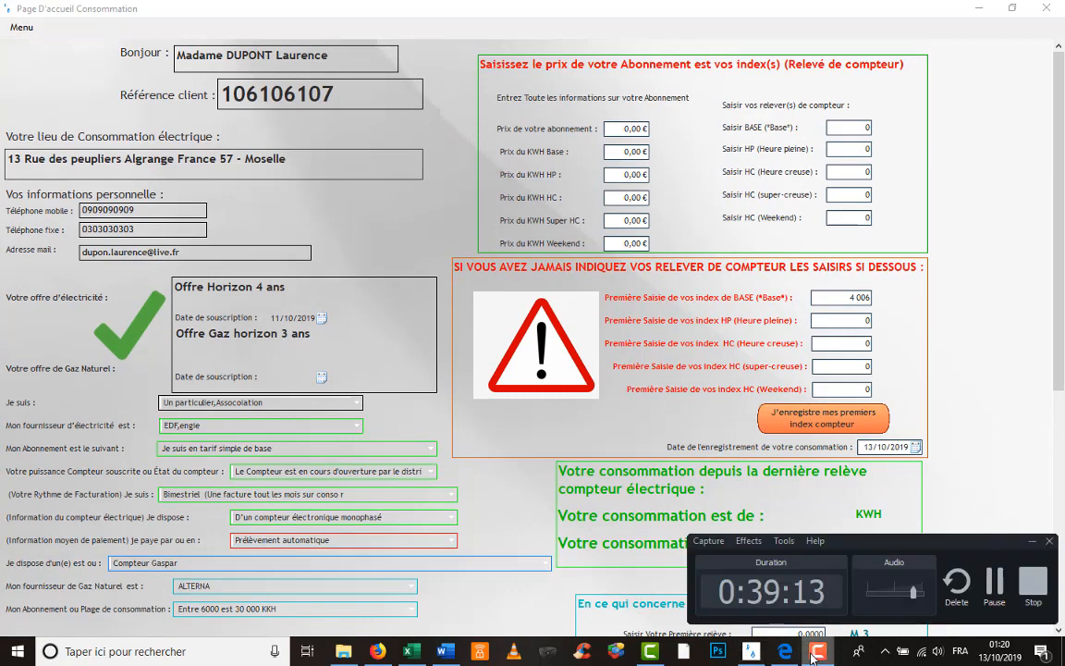